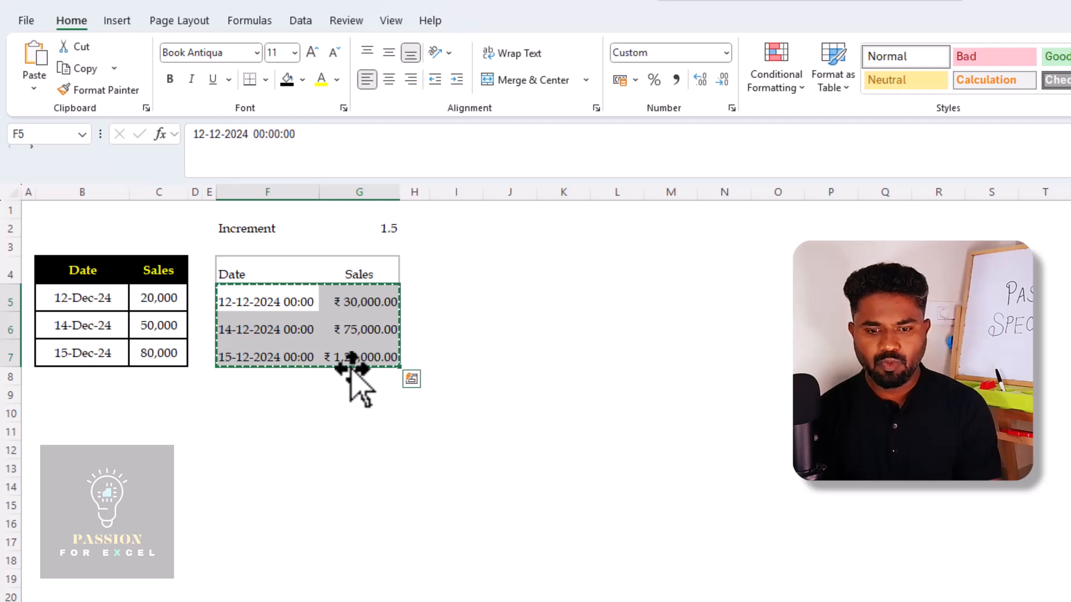
Examine the Paste Special options for the copied F5:G7 range at cell M12 without pasting anything
click(677, 452)
right_click(676, 452)
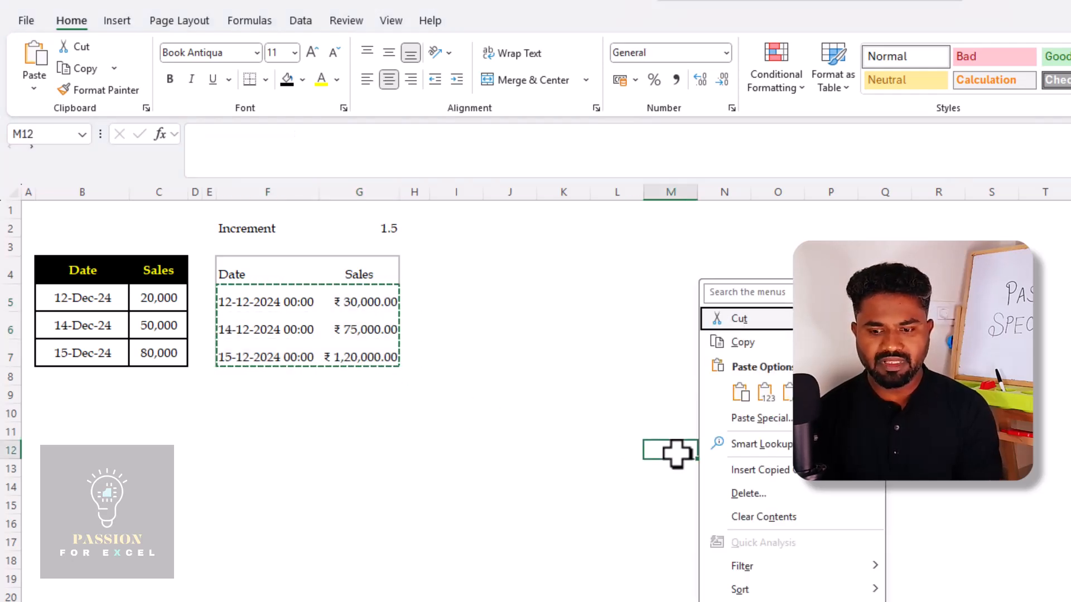
click(780, 420)
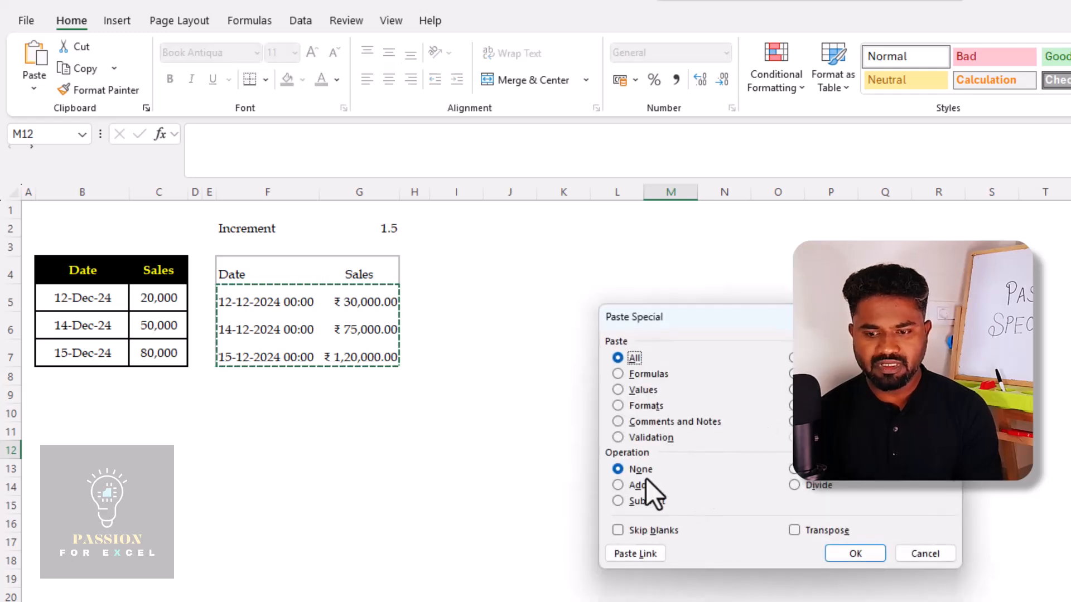
click(943, 559)
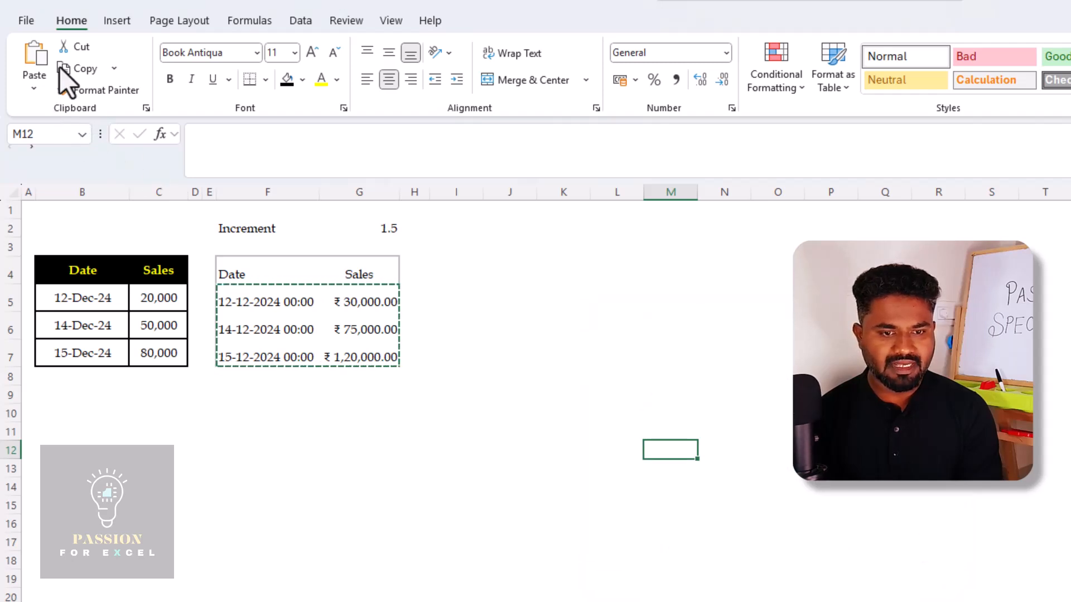
click(32, 89)
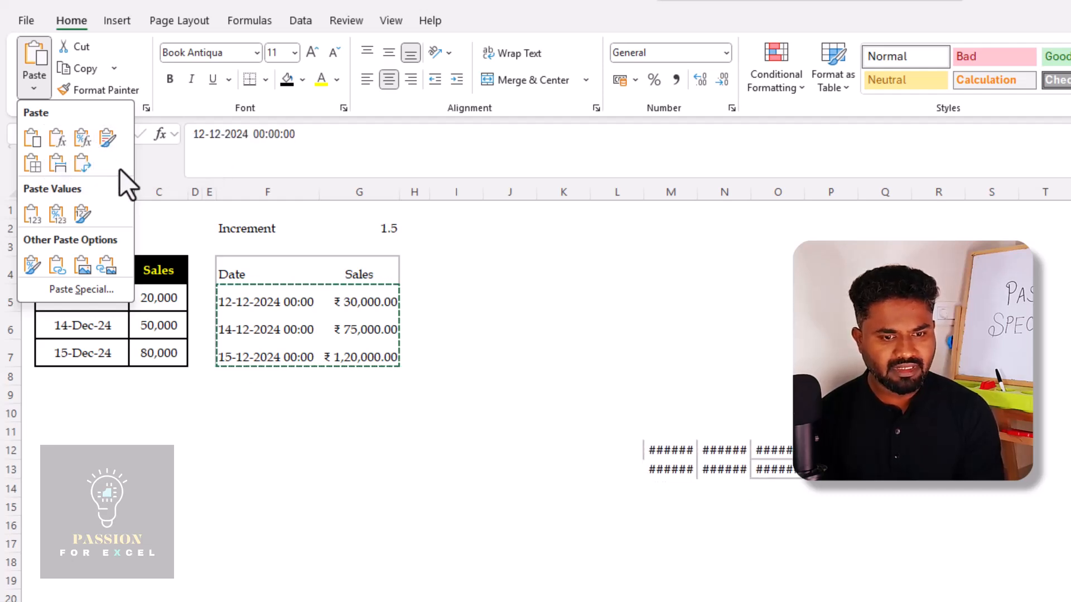
key(Escape)
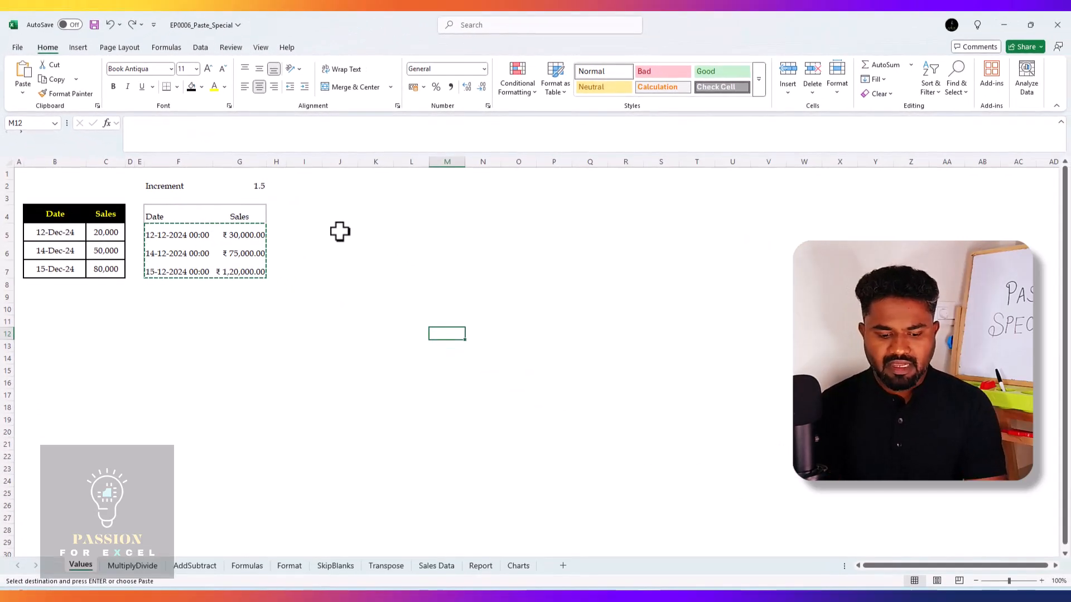
key(ctrl+alt+v)
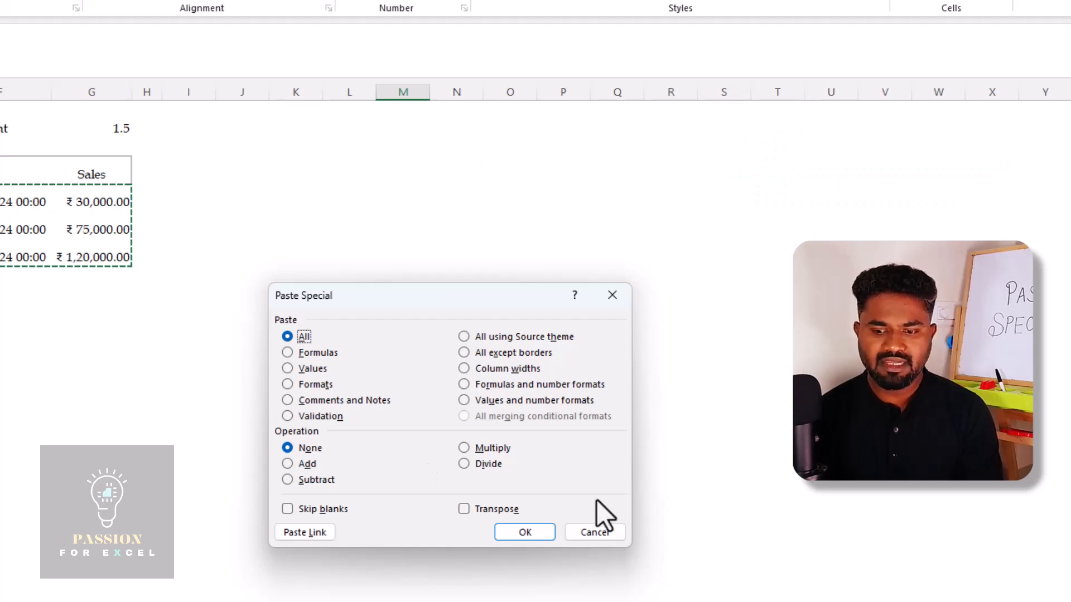
click(595, 532)
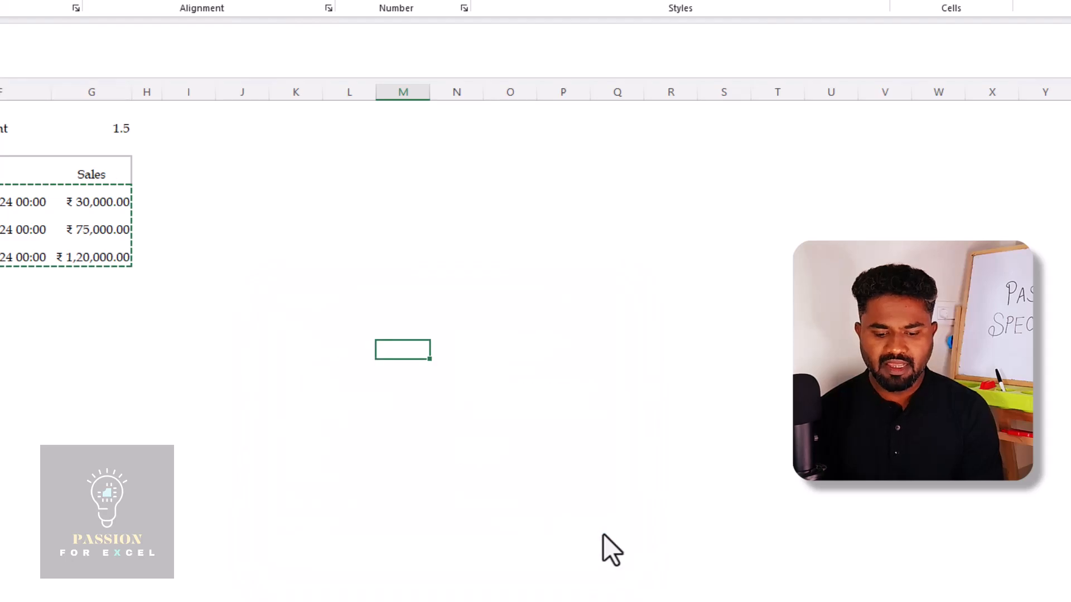
key(alt+e)
key(s)
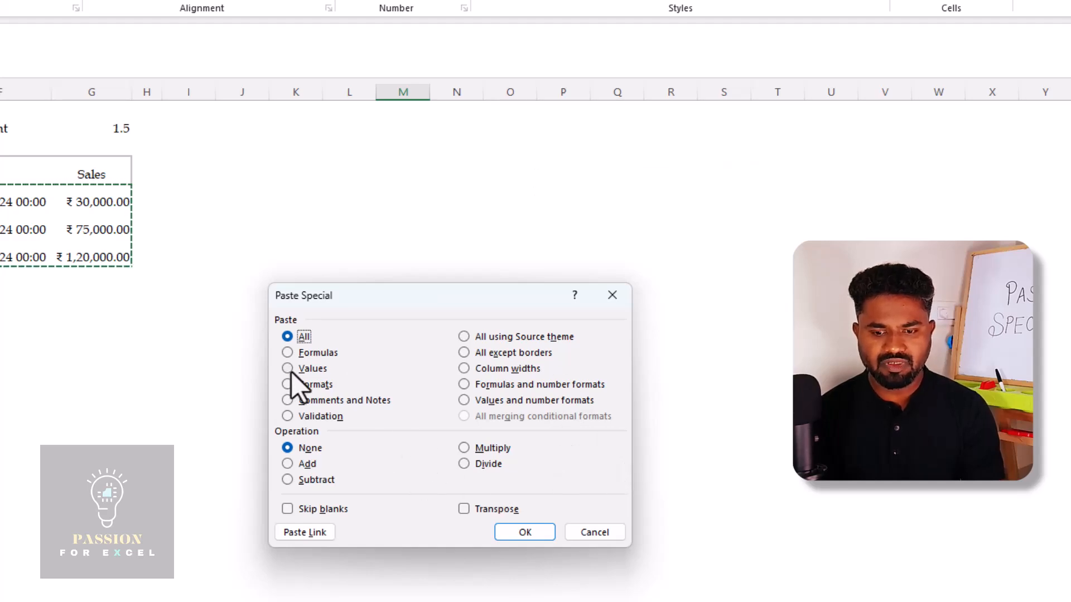
click(613, 536)
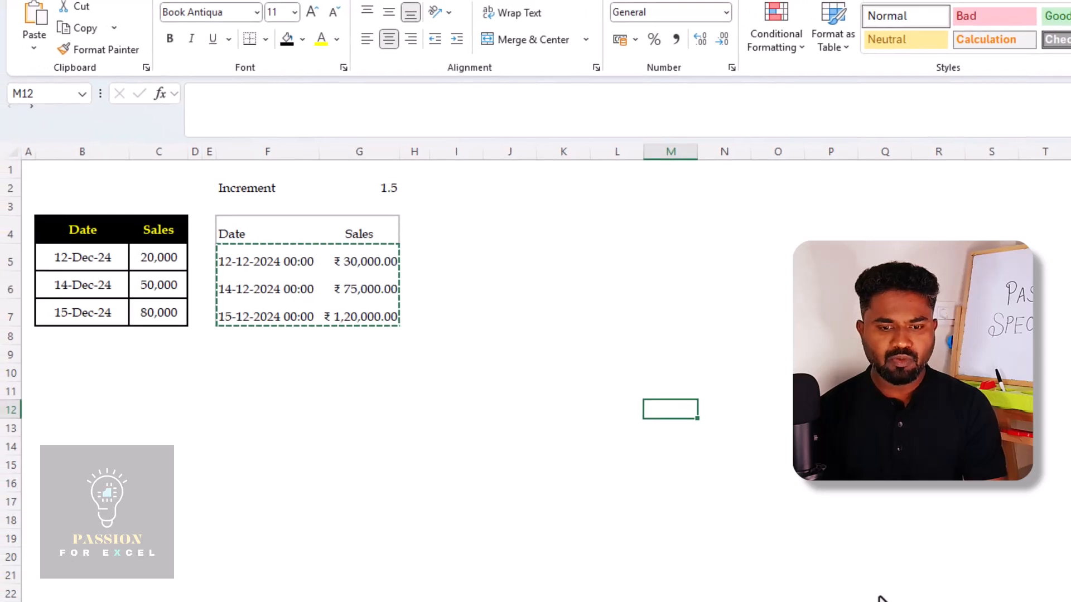
Paste the copied dates and sales from F5:G7 as values only, starting at cell B5
key(Left)
key(Left)
key(Up)
key(Up)
key(Up)
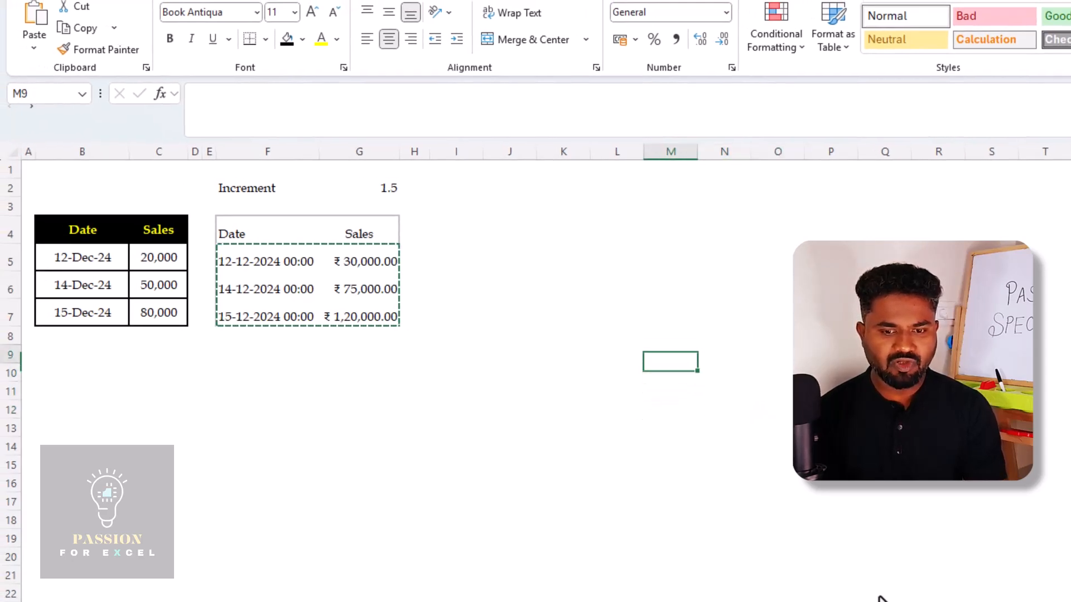
key(Left)
key(Left)
key(Up)
key(Left)
key(Up)
key(Left)
key(Left)
key(Up)
key(Up)
key(Left)
key(Left)
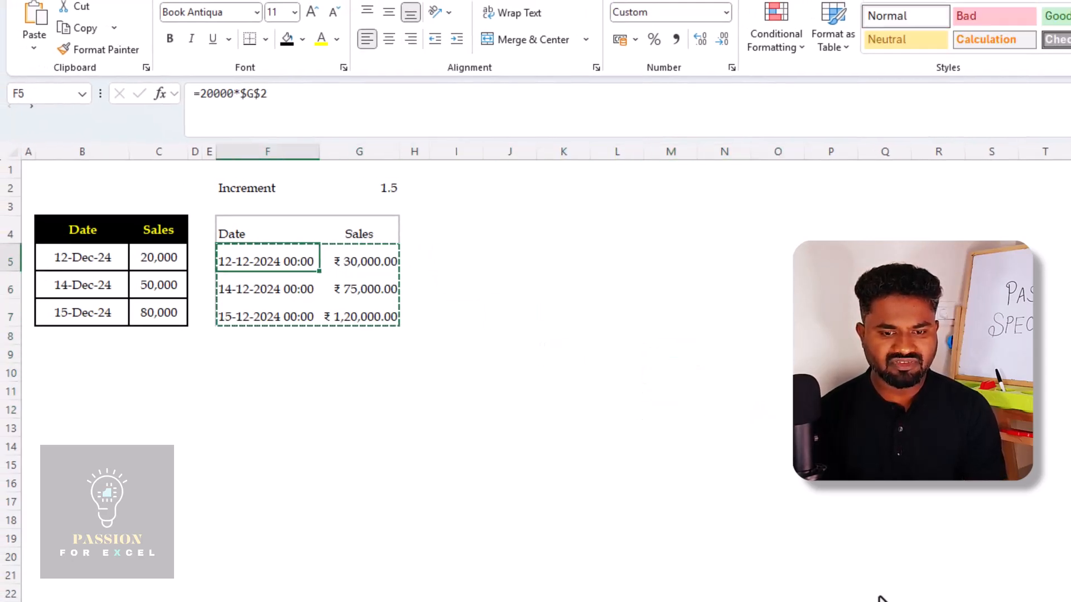
key(shift+Down)
key(shift+Down)
key(shift+Right)
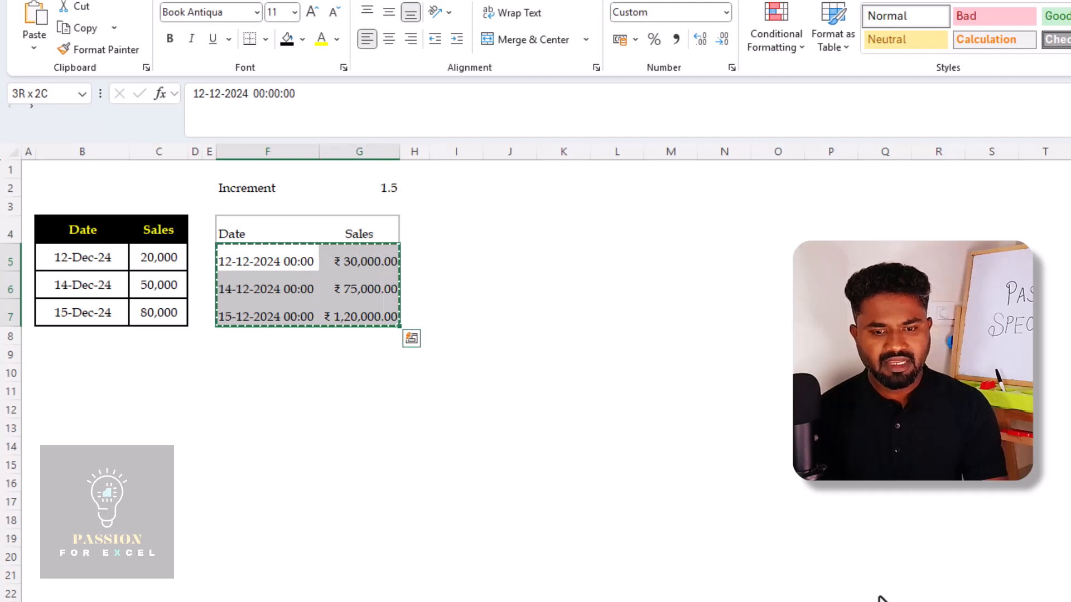
key(Left)
key(Left)
key(Left)
key(Left)
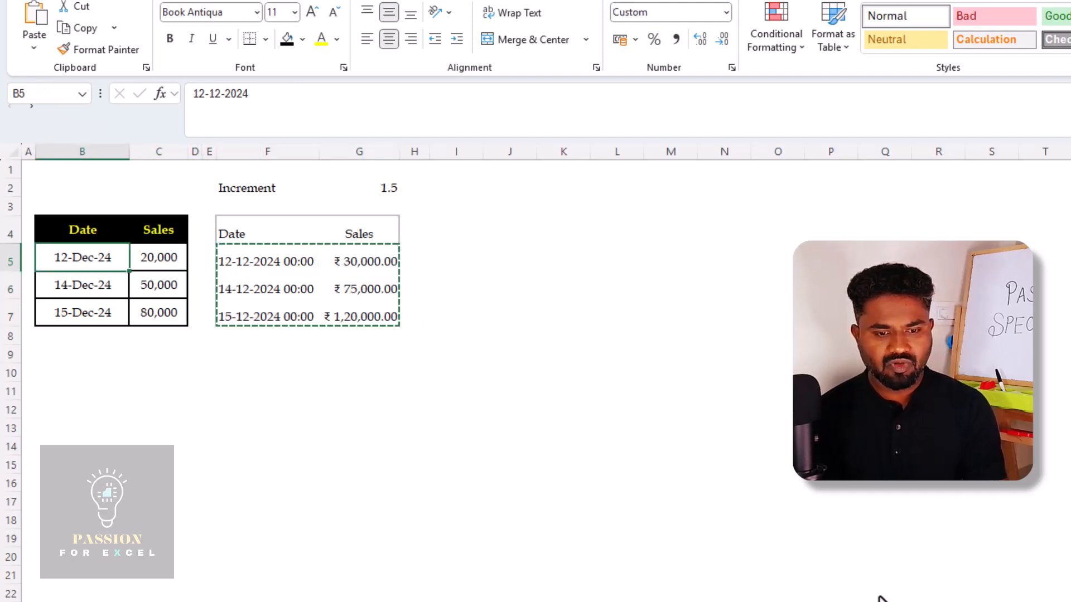
key(ctrl+shift+v)
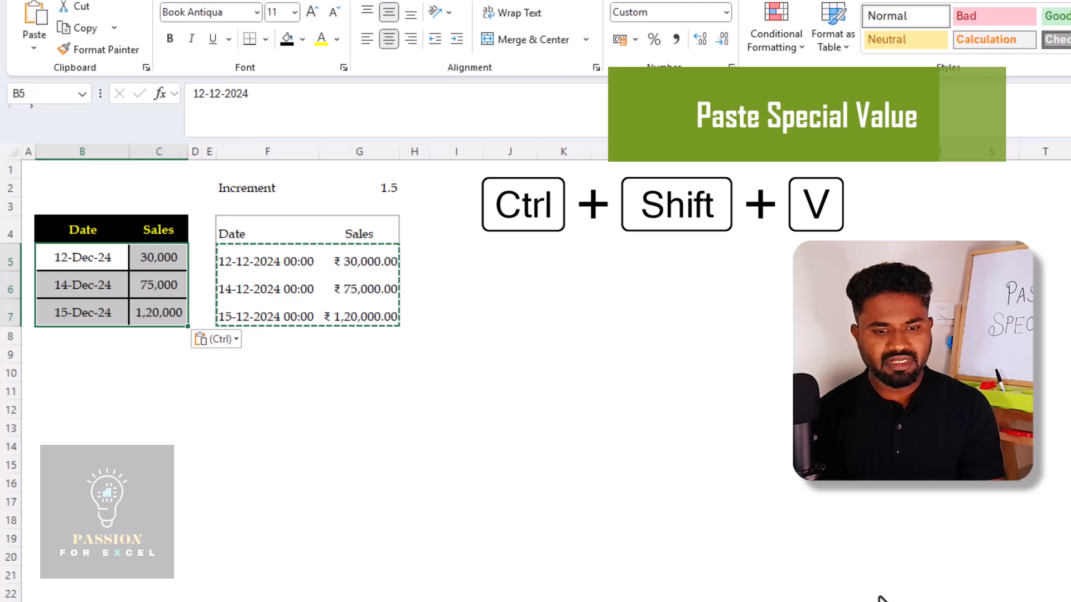
Inspect the formulas behind the source sales amounts in G5:G7
key(Right)
key(Right)
key(Right)
key(Right)
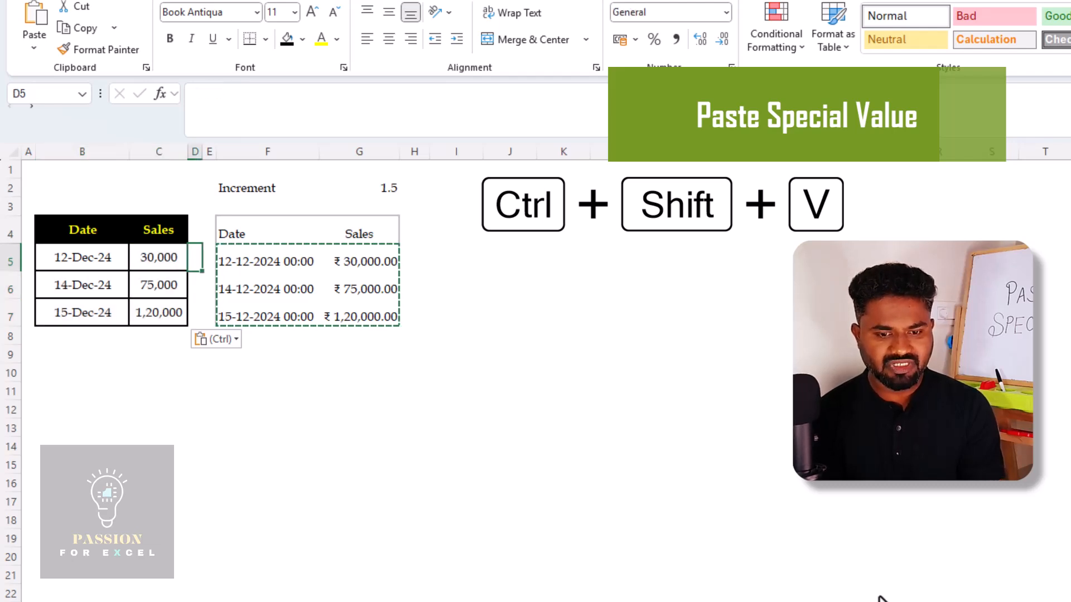
key(Right)
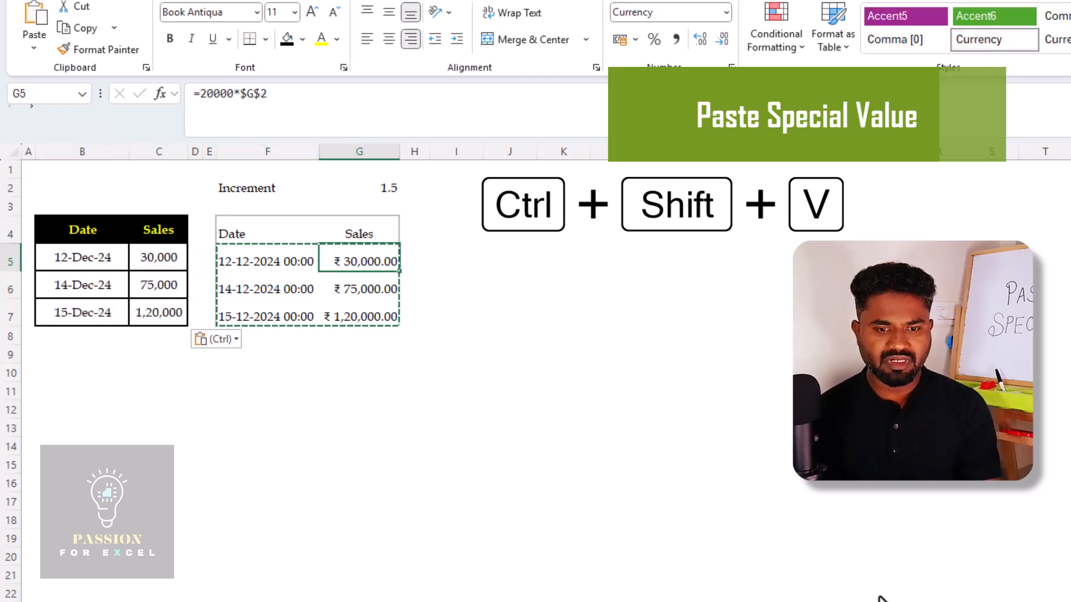
key(Down)
key(Down)
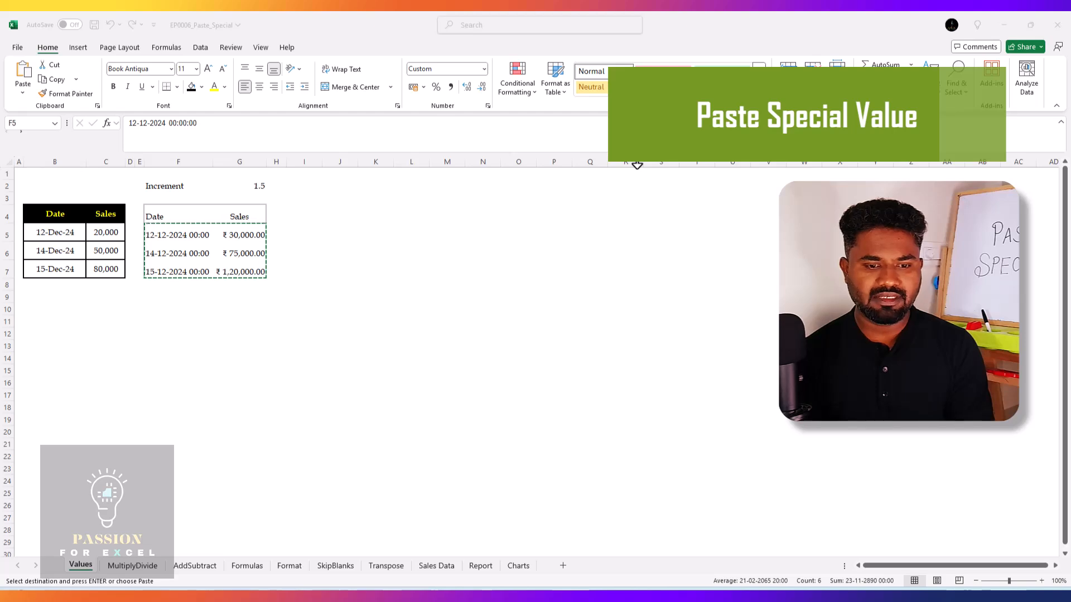
Use Paste Special with the Values option to paste the copied F5:G7 range into the table at B5
click(78, 236)
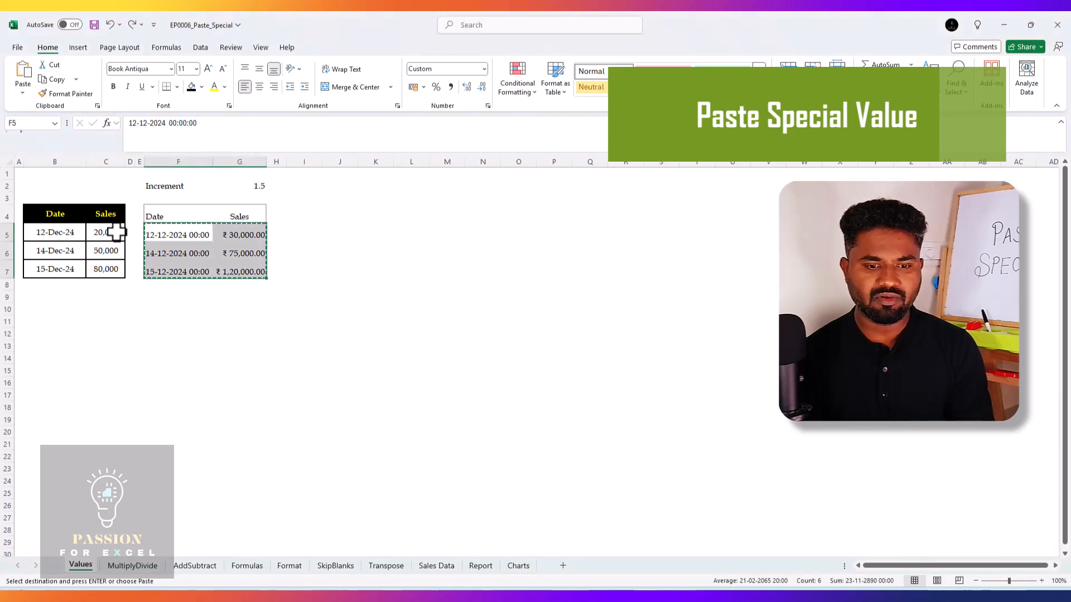
click(77, 238)
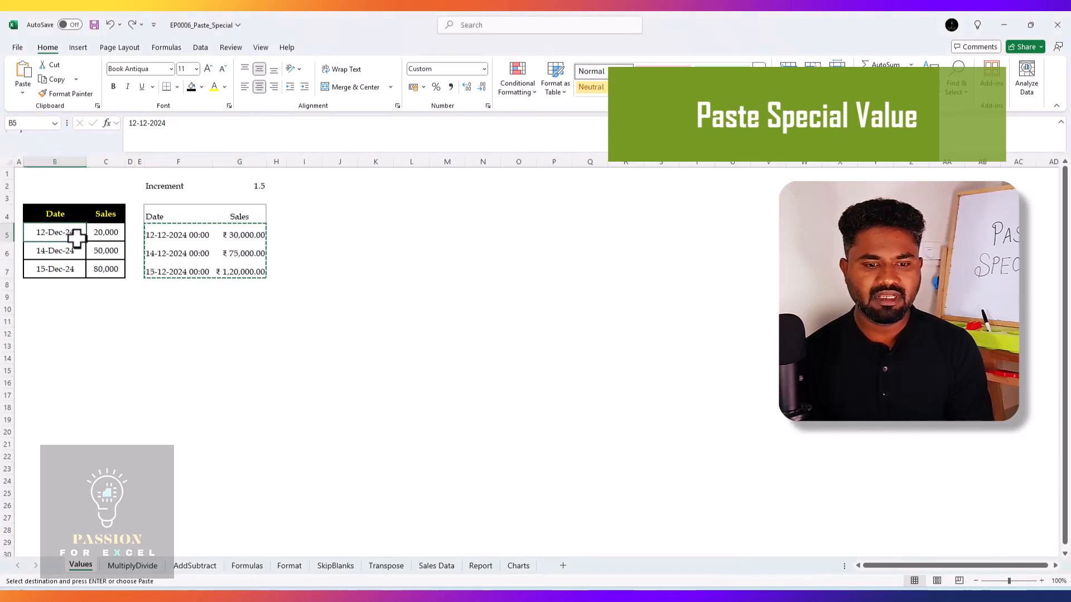
key(alt)
key(e)
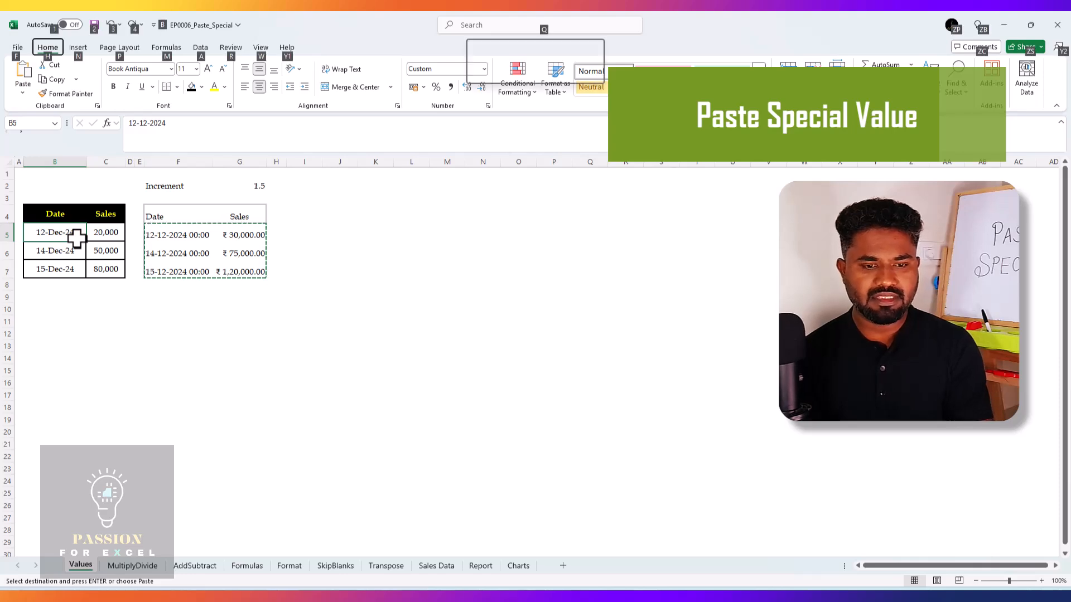
key(s)
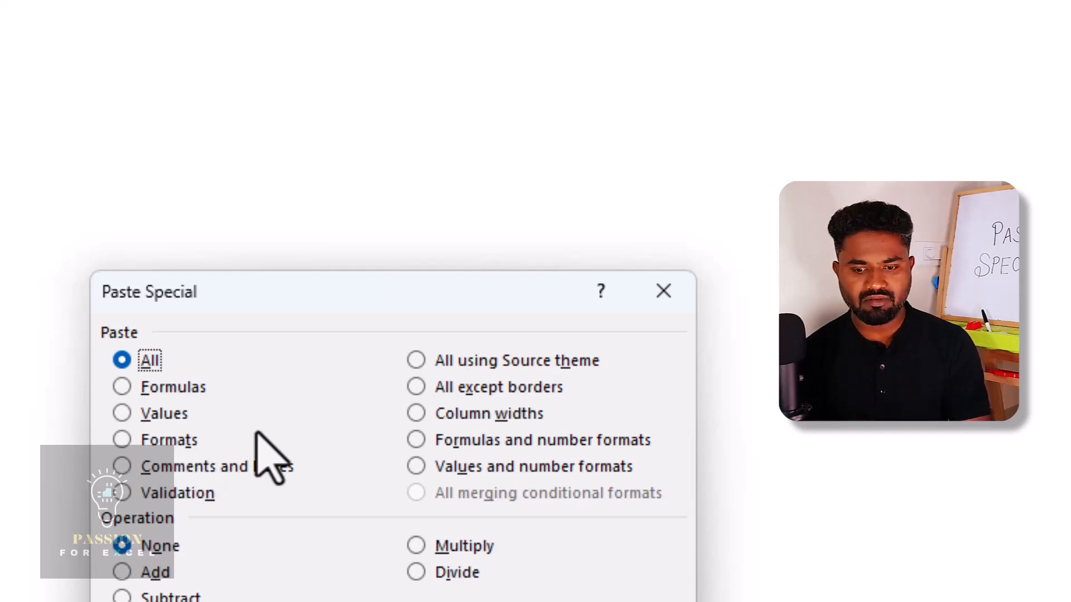
key(v)
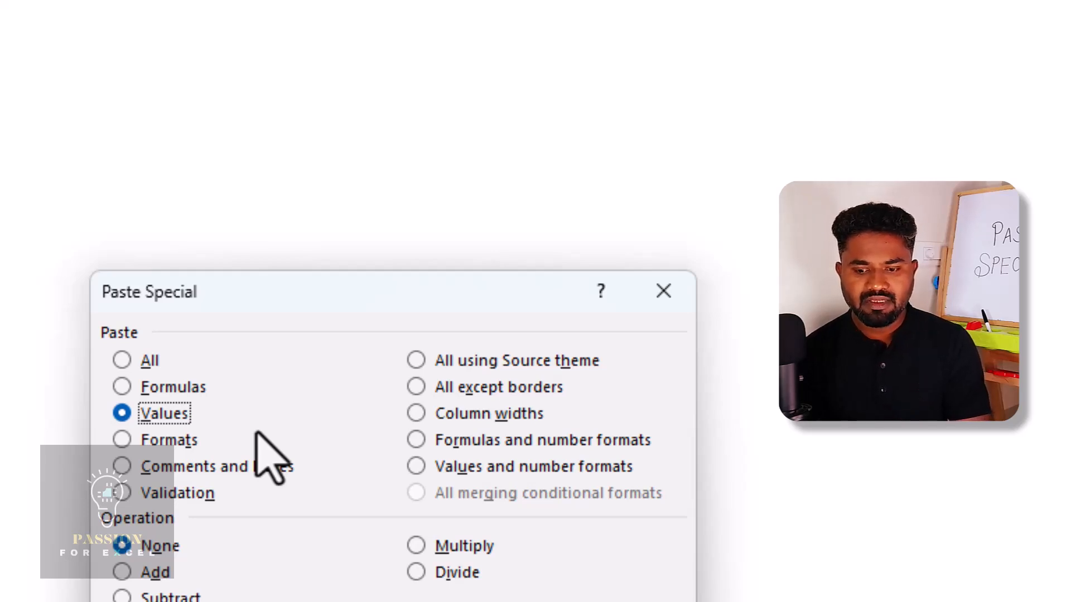
key(Return)
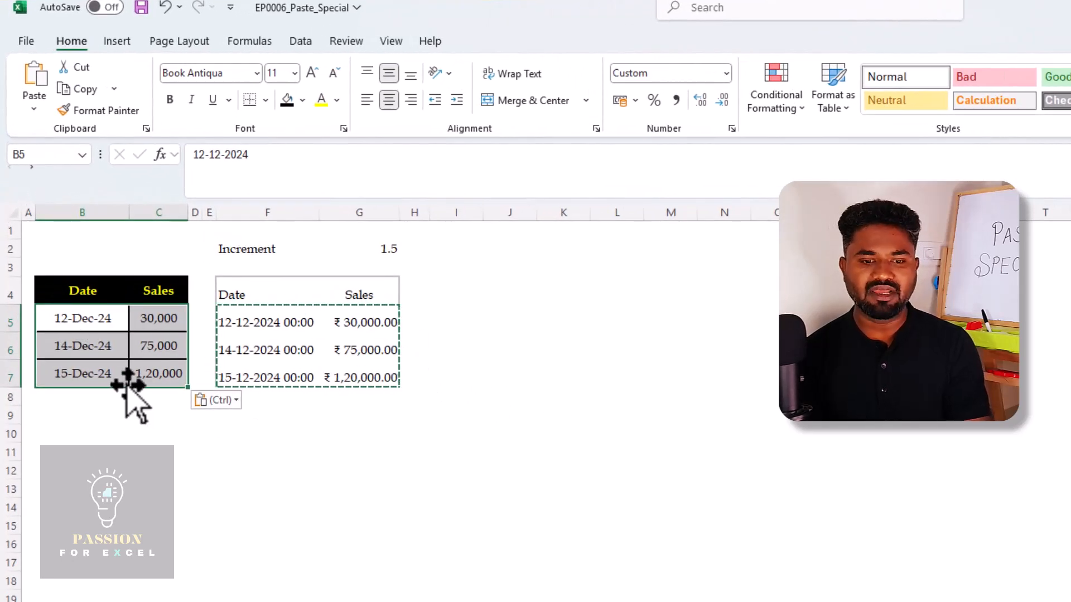
Switch to the MultiplyDivide sheet and review the Tax Rate % column, starting at C12
click(208, 469)
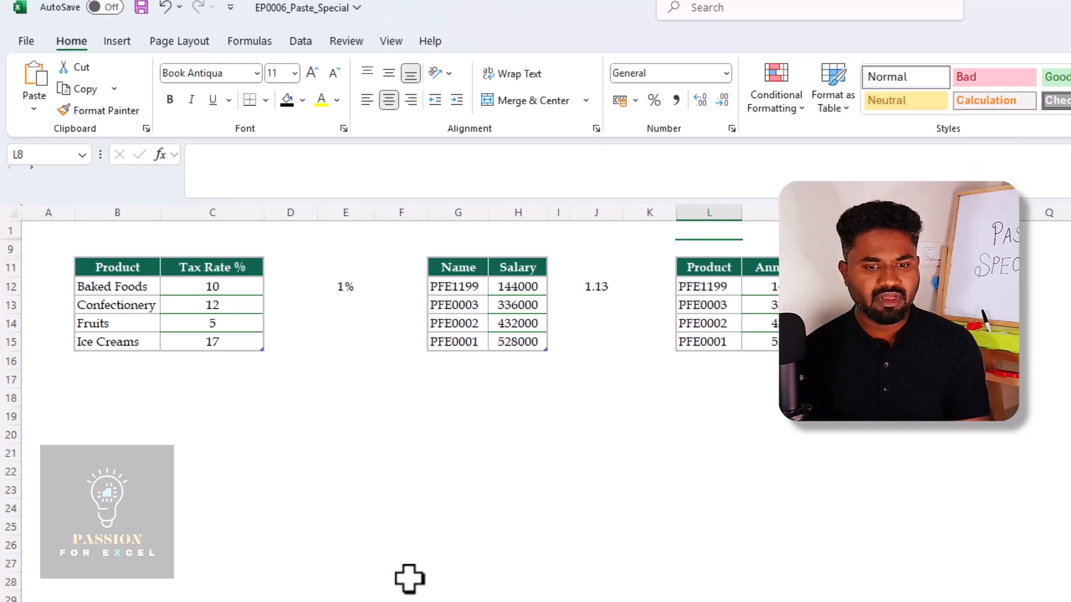
click(212, 287)
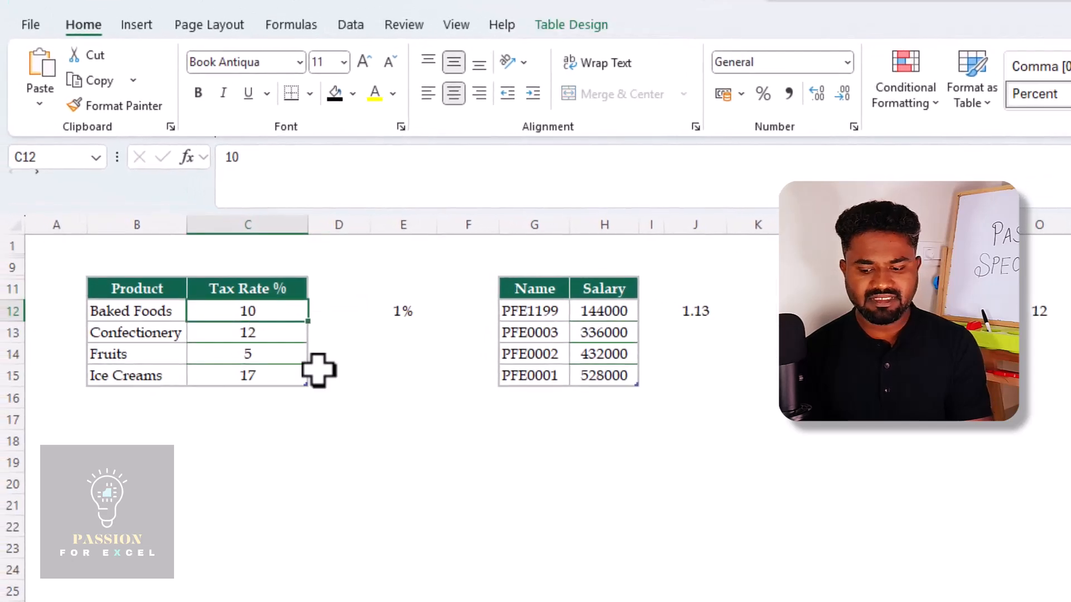
key(Down)
key(Up)
key(Left)
key(Right)
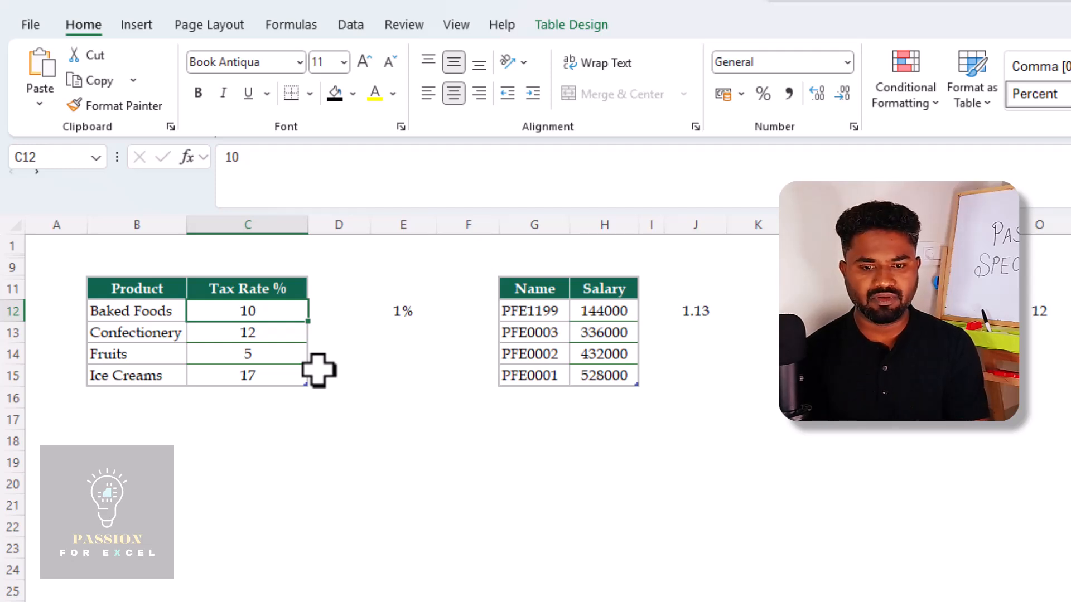
key(Right)
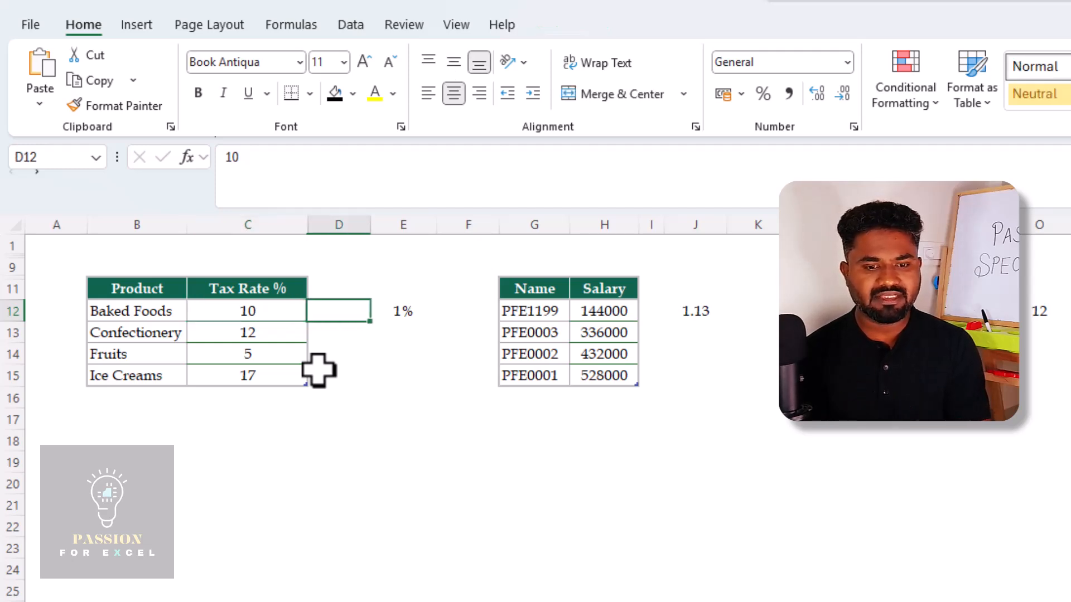
key(Left)
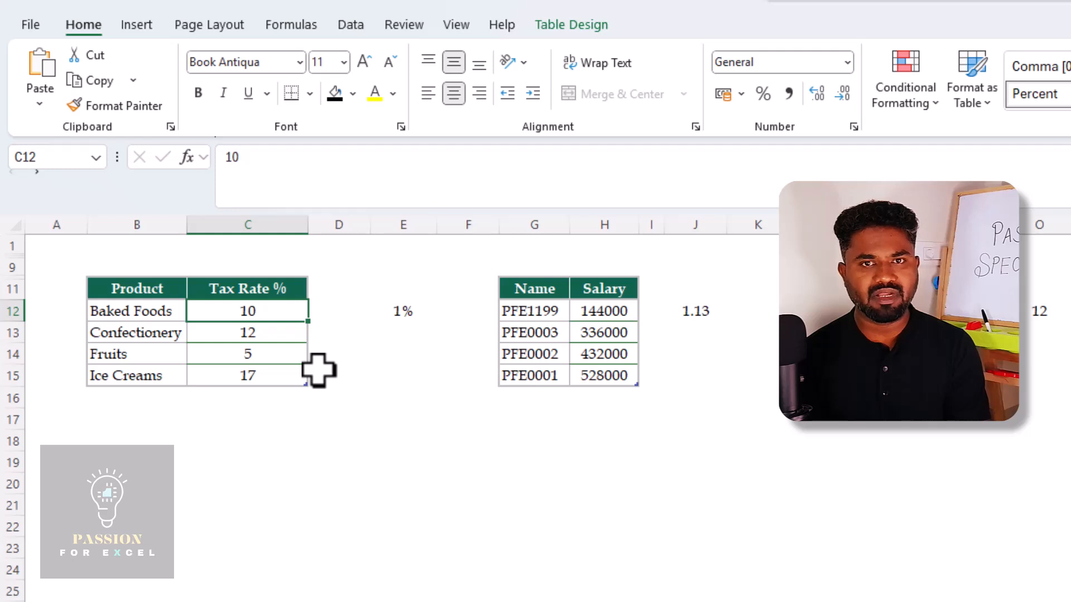
Copy the 1% in E12 and apply it to tax rates C12:C15 using Paste Special with the Multiply operation
key(Right)
key(Right)
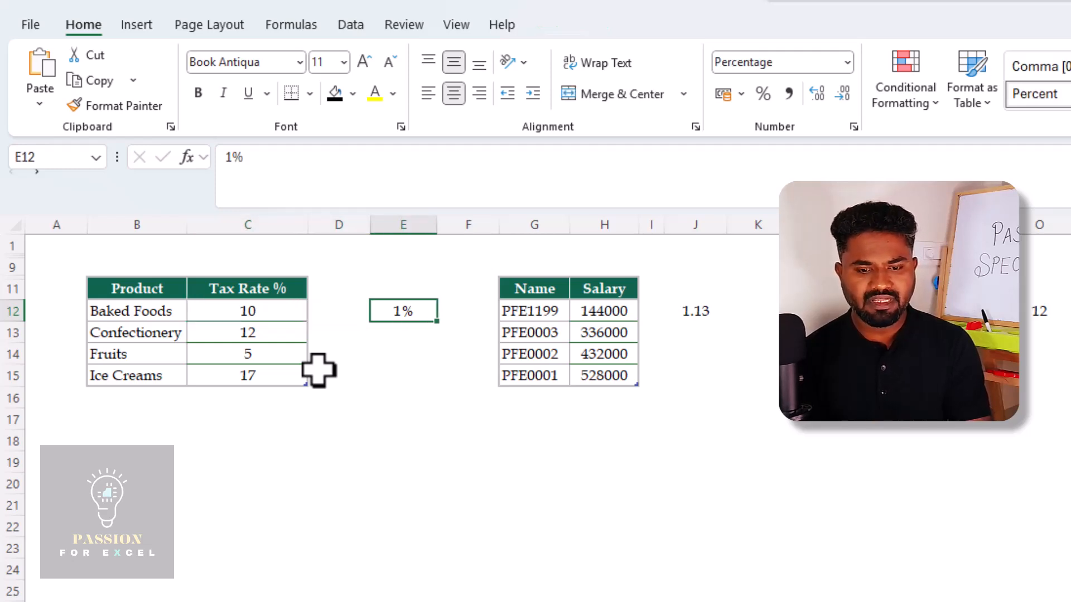
key(ctrl+c)
key(Left)
key(Left)
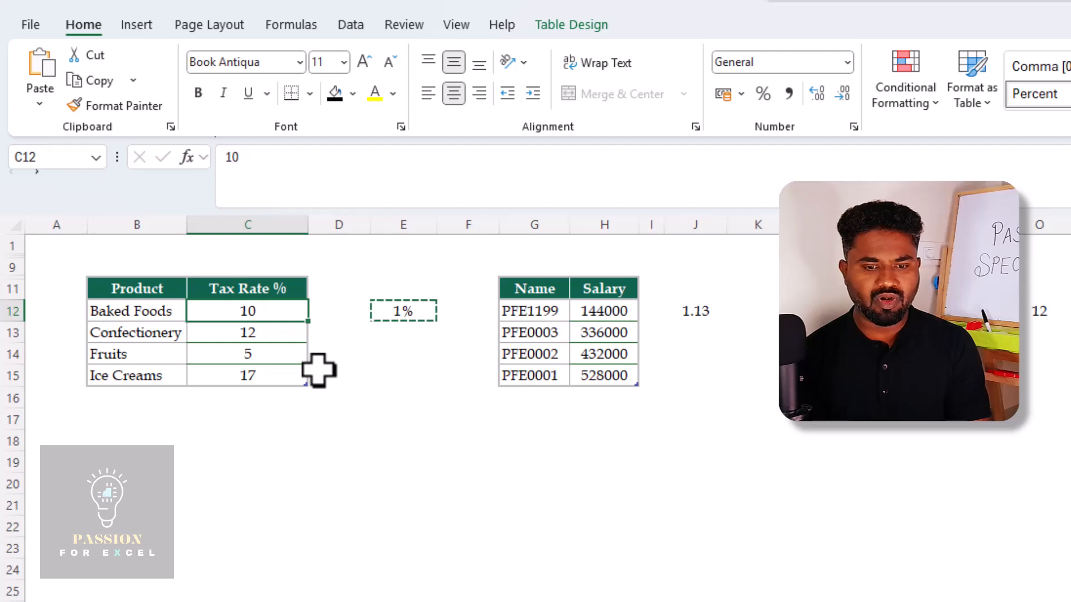
key(shift+Down)
key(shift+Down)
key(shift+Down)
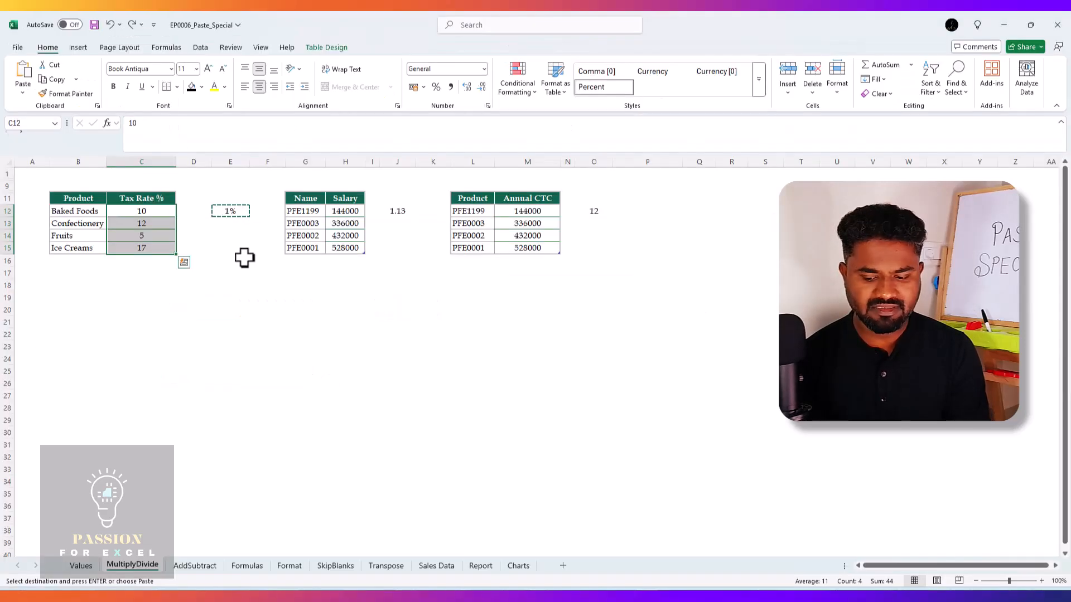
key(shift+F10)
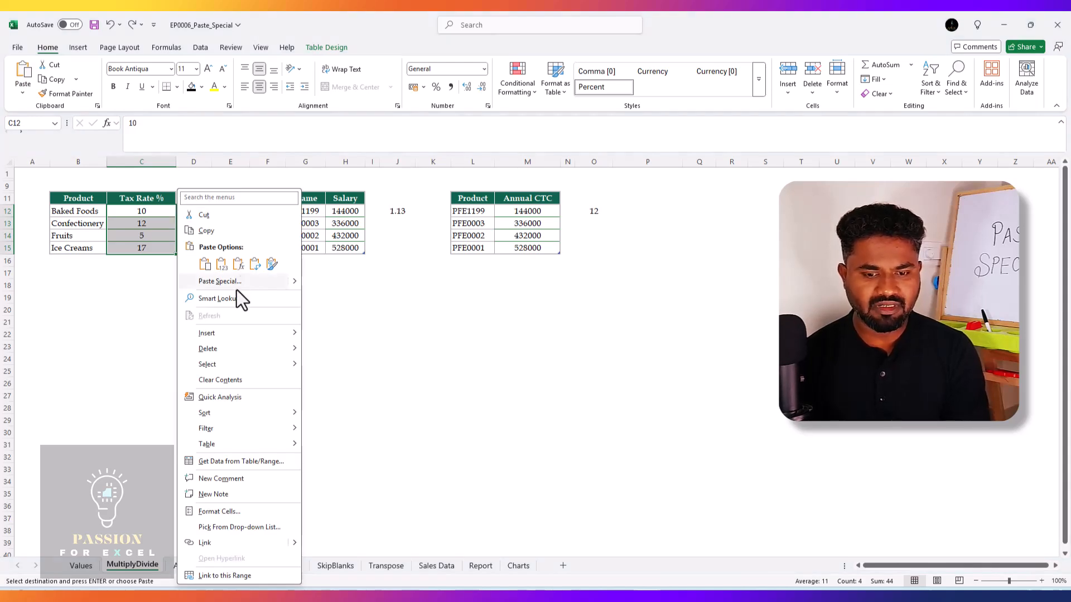
click(236, 283)
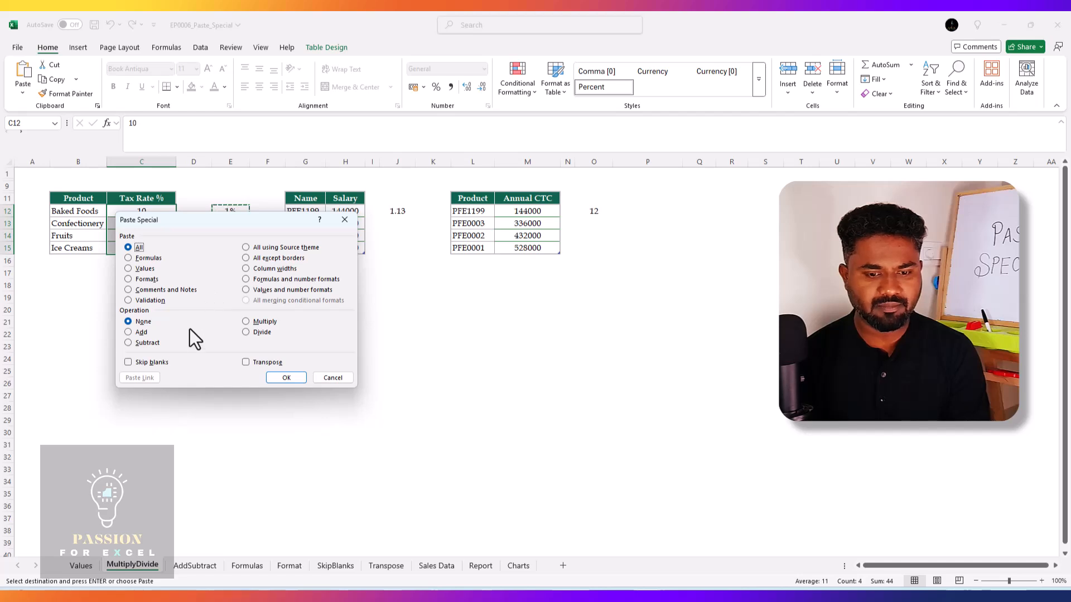
drag(215, 226, 402, 299)
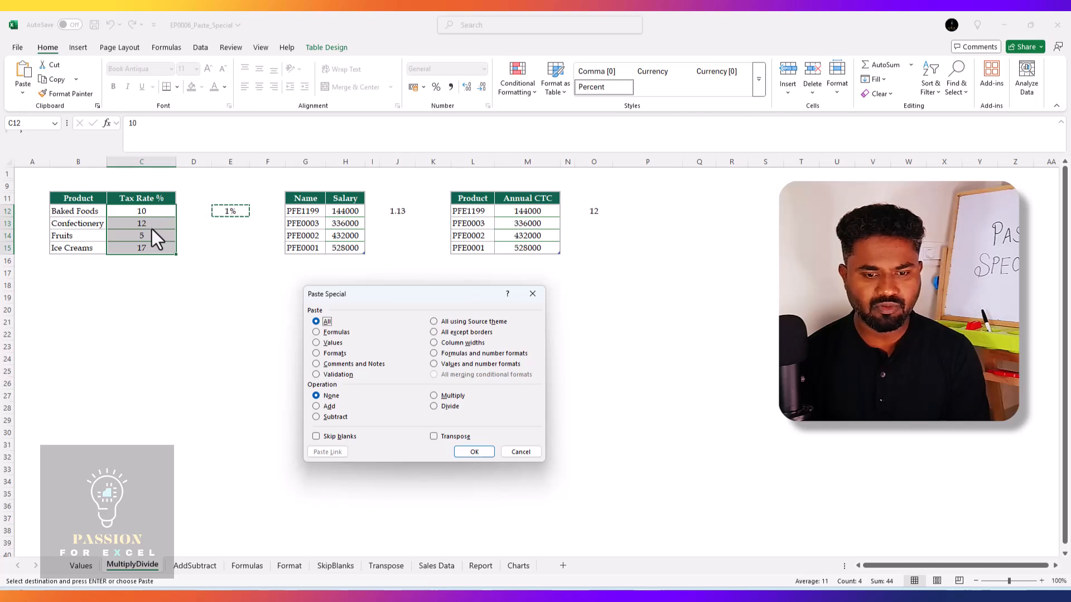
click(438, 396)
click(482, 452)
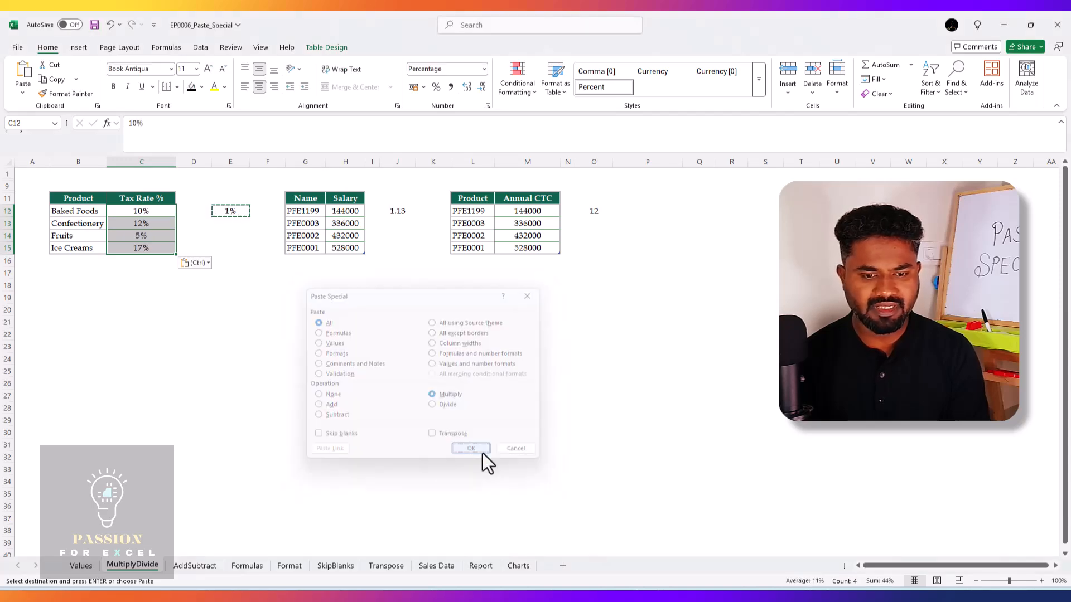
Clear the copied-cell marker and review the salaries in H12:H15 of the Name and Salary table
key(Right)
key(Right)
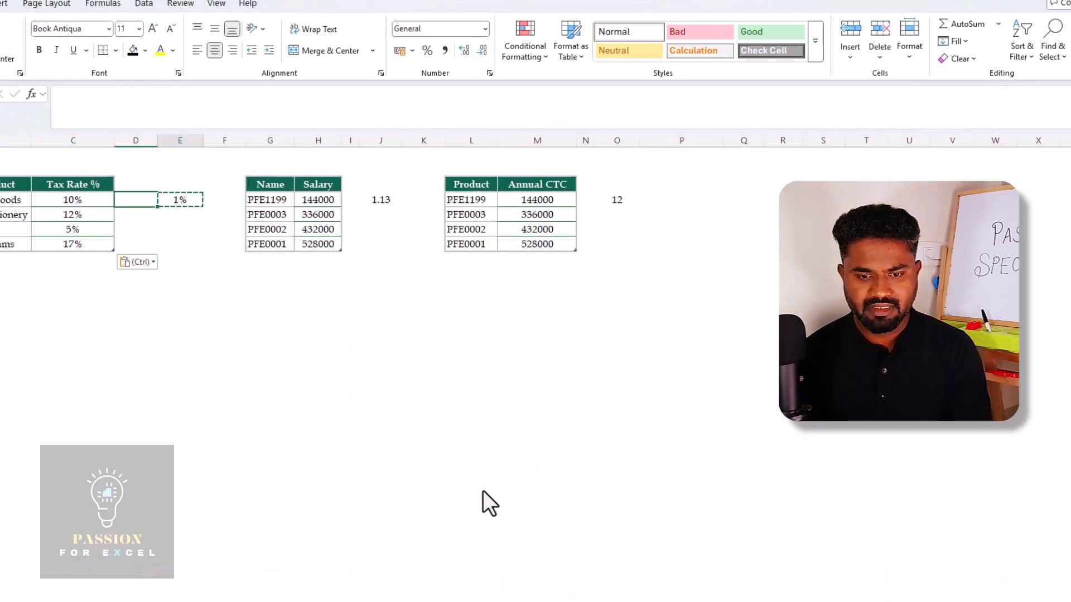
key(Right)
key(Right)
key(Right)
key(Right)
key(Escape)
key(Right)
key(Left)
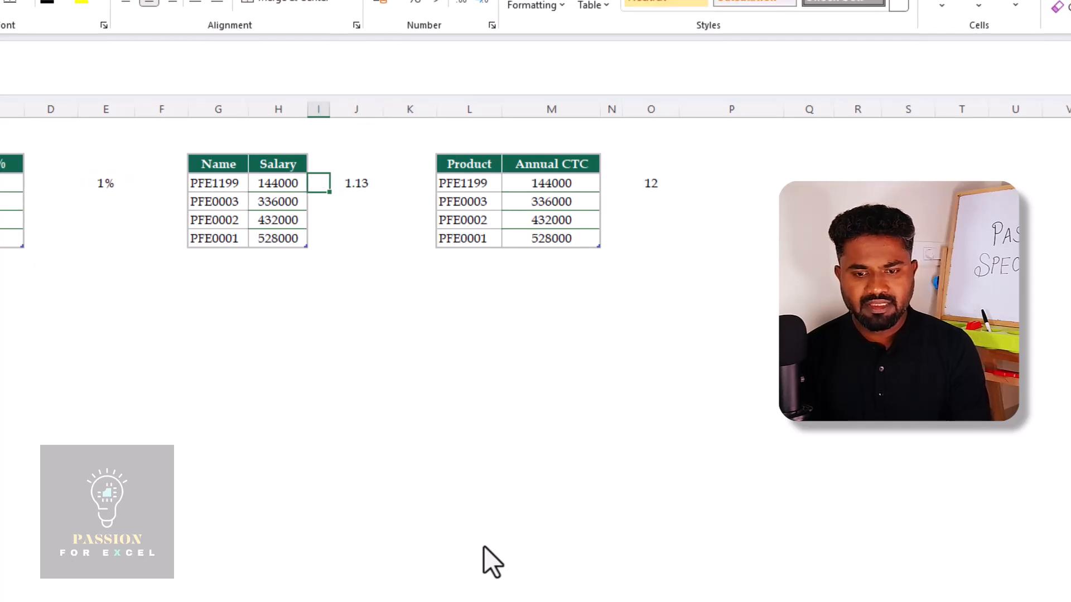
key(Left)
key(ctrl+shift+Down)
key(Up)
key(Down)
key(ctrl+shift+Down)
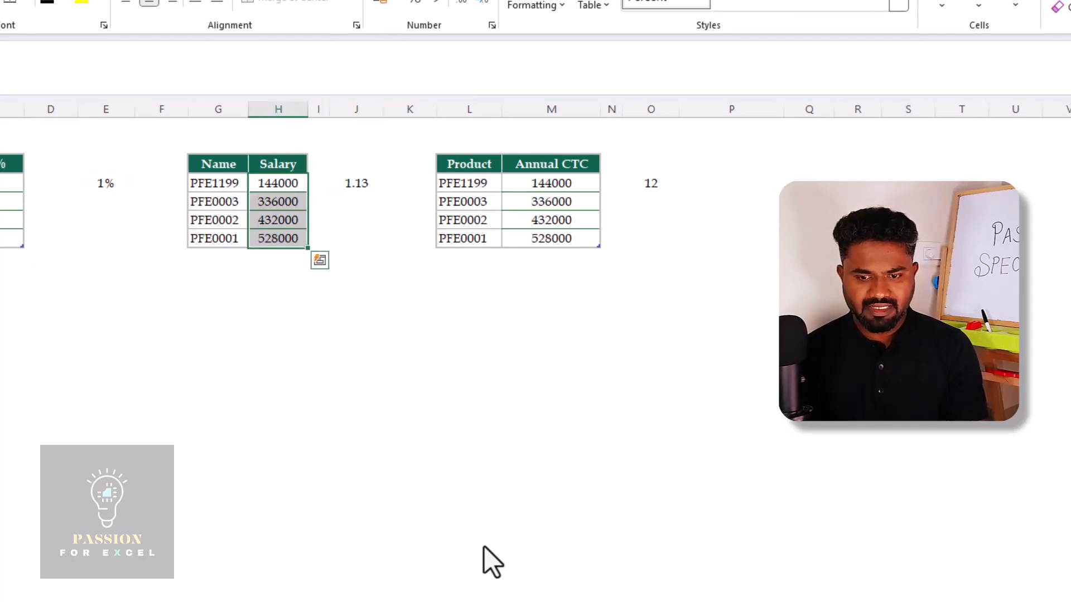
key(Right)
key(Left)
key(ctrl+shift+Down)
key(Left)
key(ctrl+shift+Down)
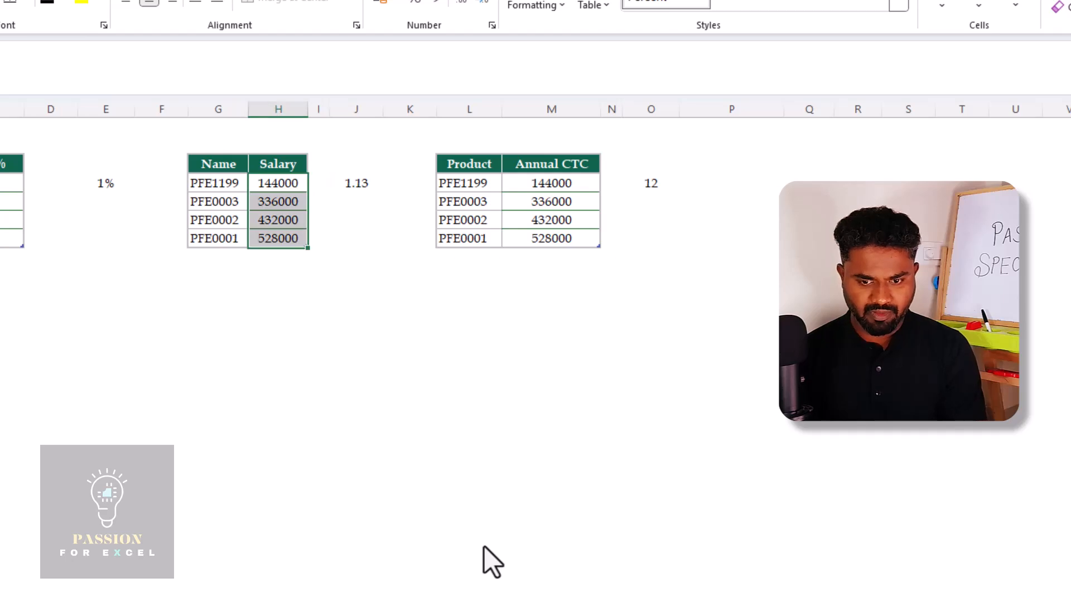
Compare the multiplier in J12 with the amounts in the Salary column
key(Right)
key(Right)
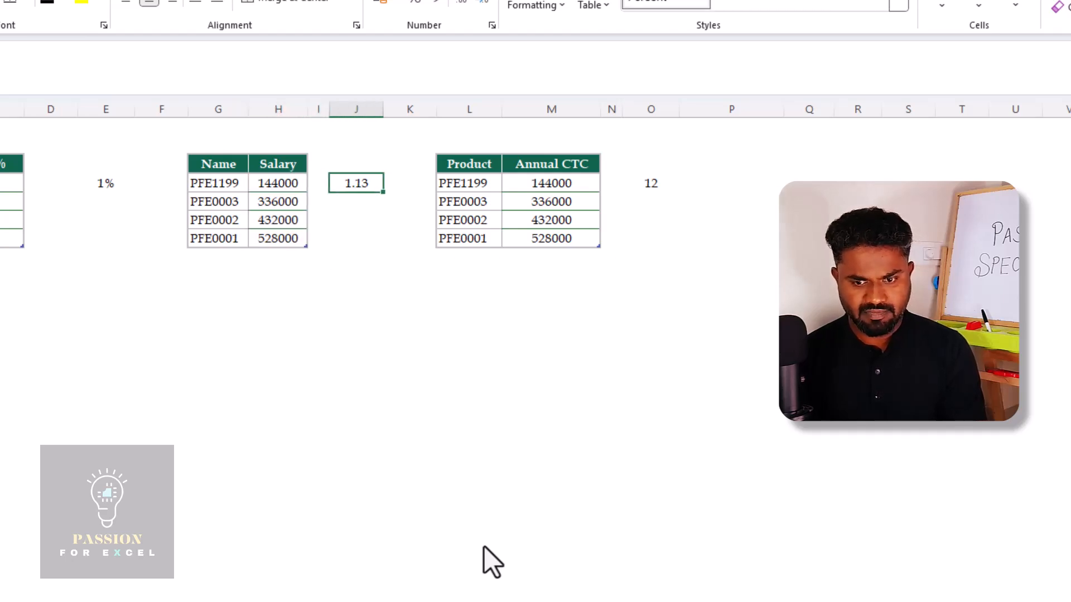
key(Left)
key(Right)
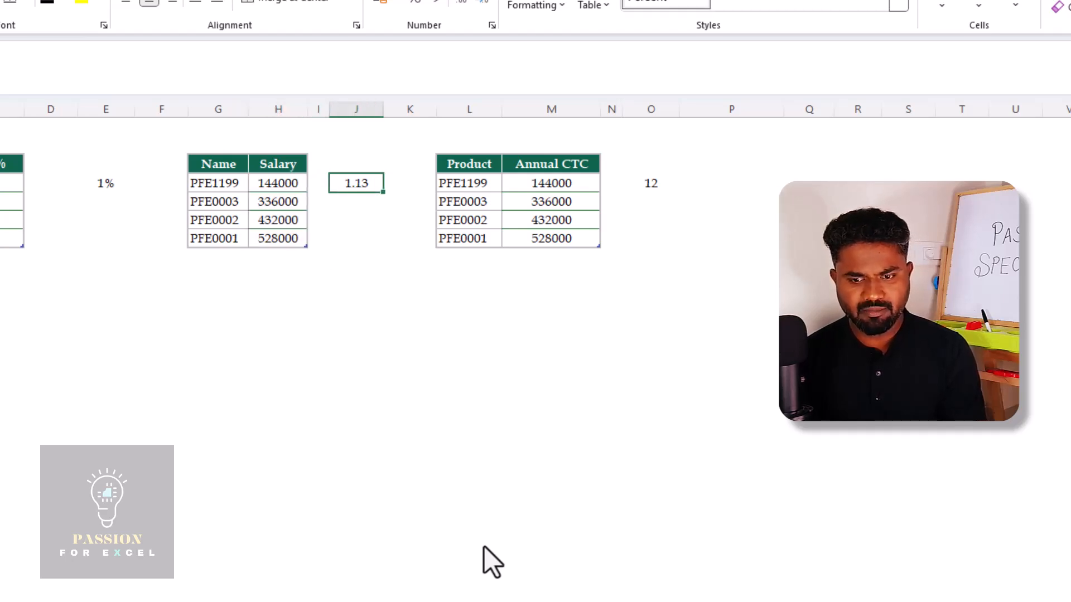
key(Left)
key(Left)
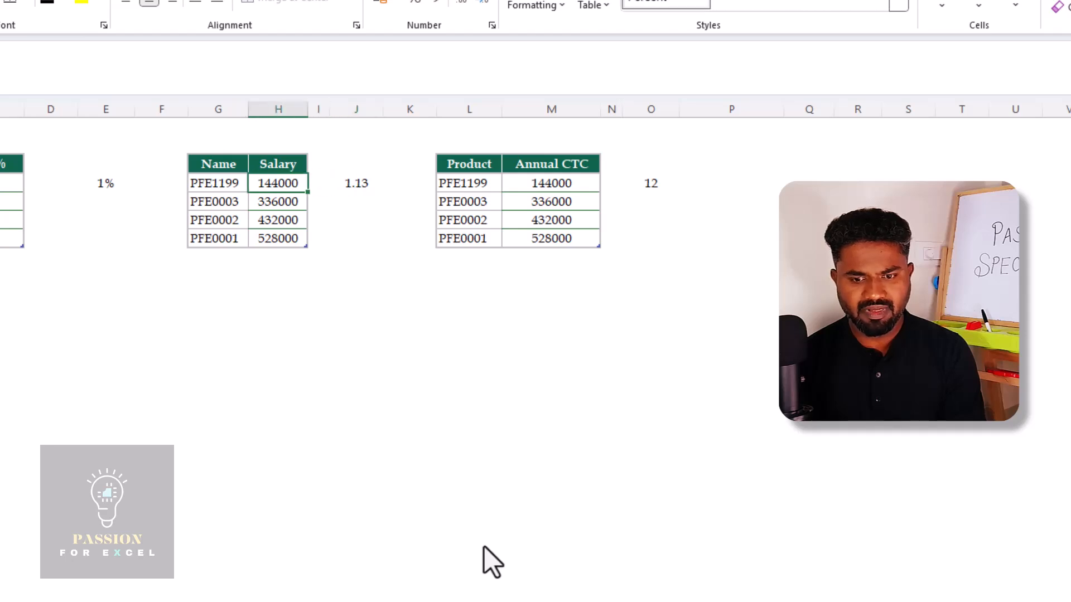
key(ctrl+shift+Down)
key(Right)
key(Right)
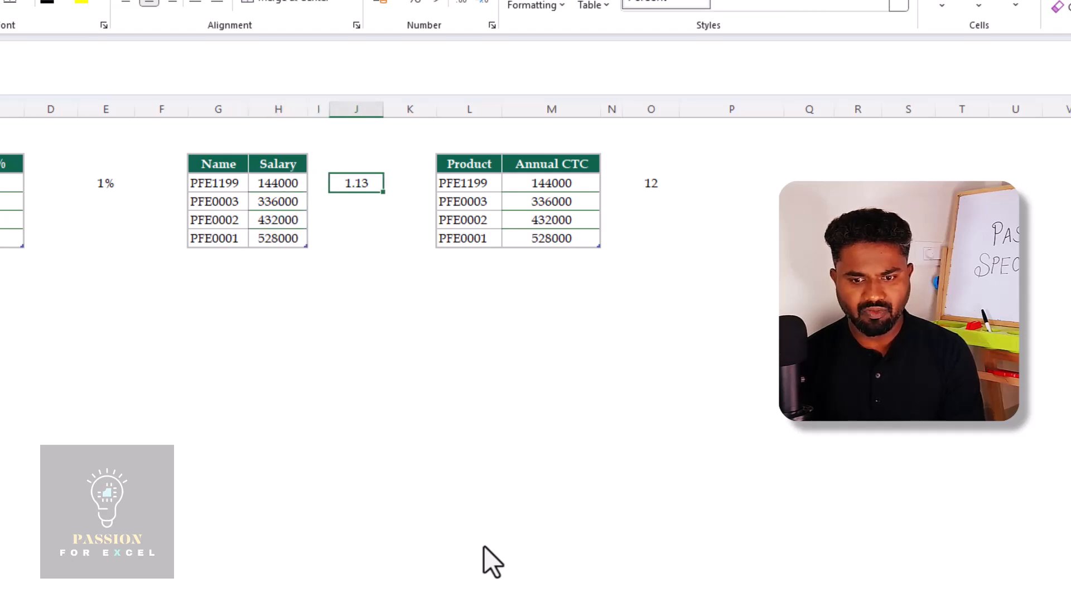
key(Left)
key(Right)
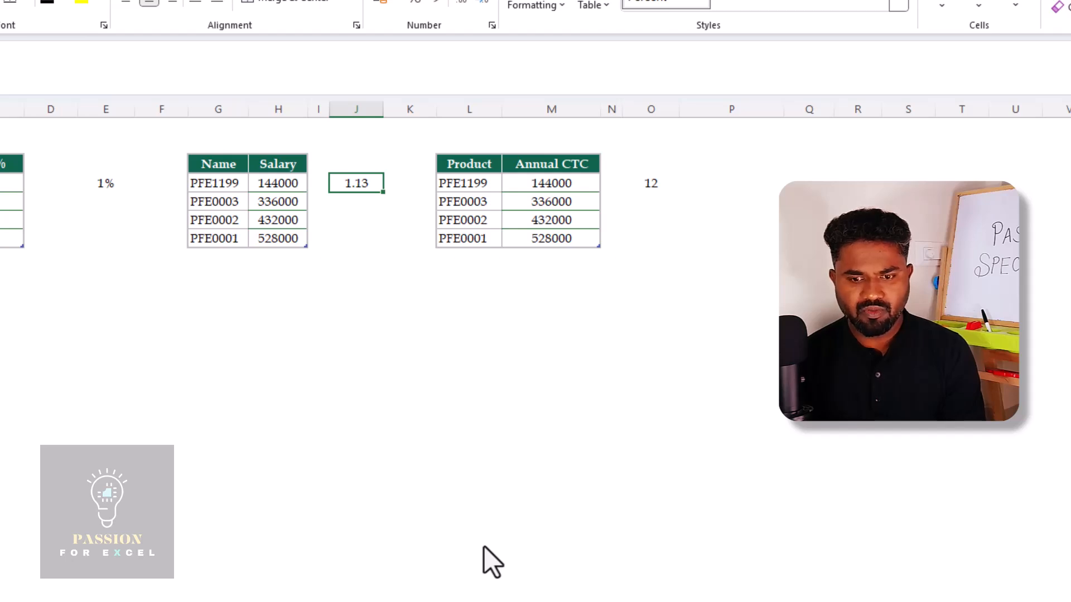
key(Left)
key(Left)
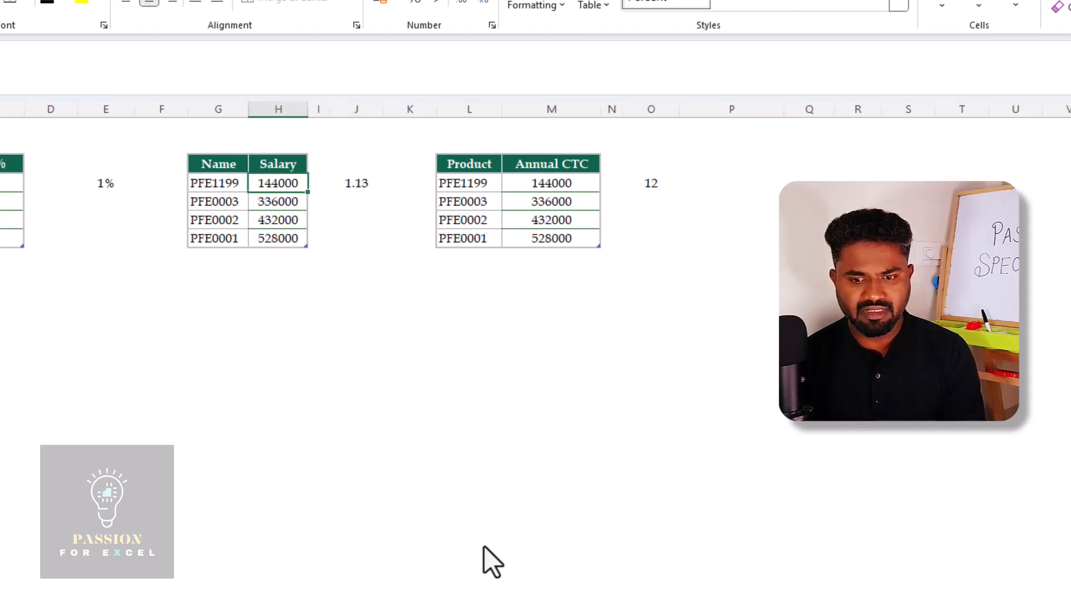
key(Right)
key(Right)
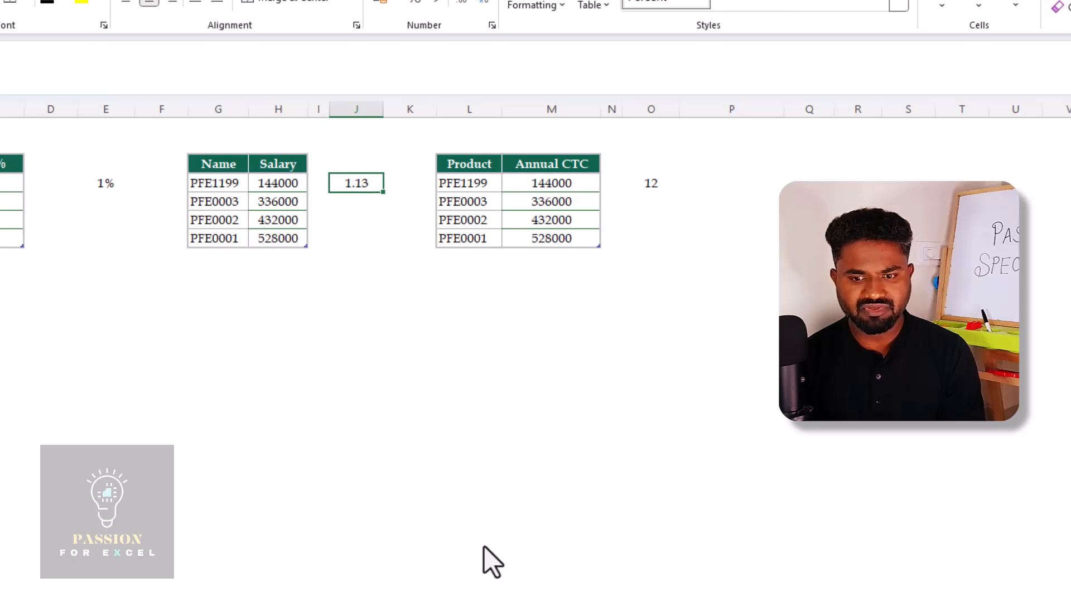
Copy the 1.13 in J12 and apply it to salaries H12:H15 using Paste Special with the Multiply operation
key(Right)
key(Left)
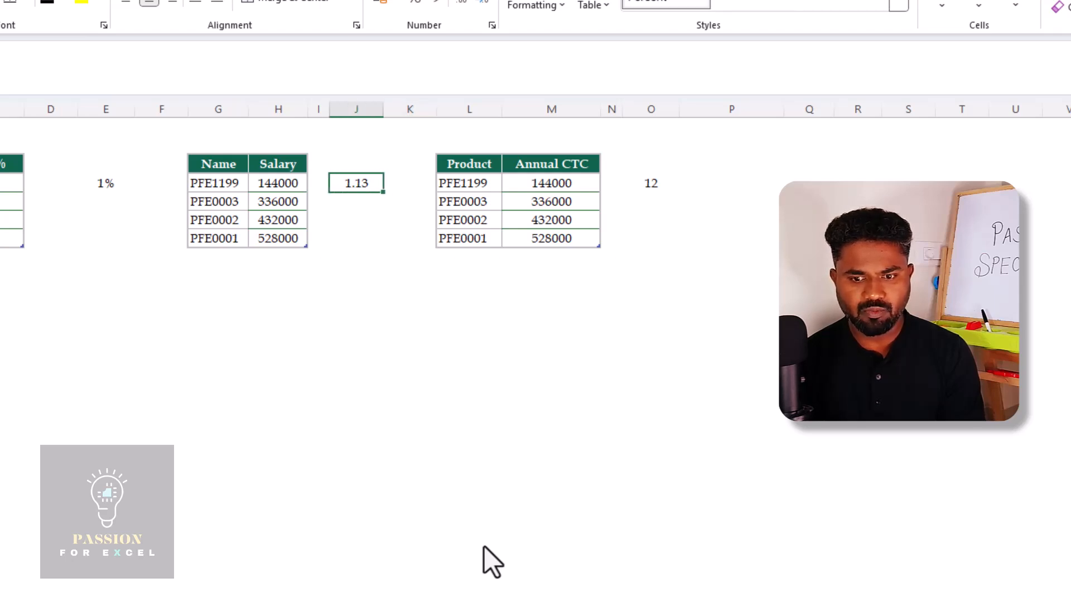
key(Left)
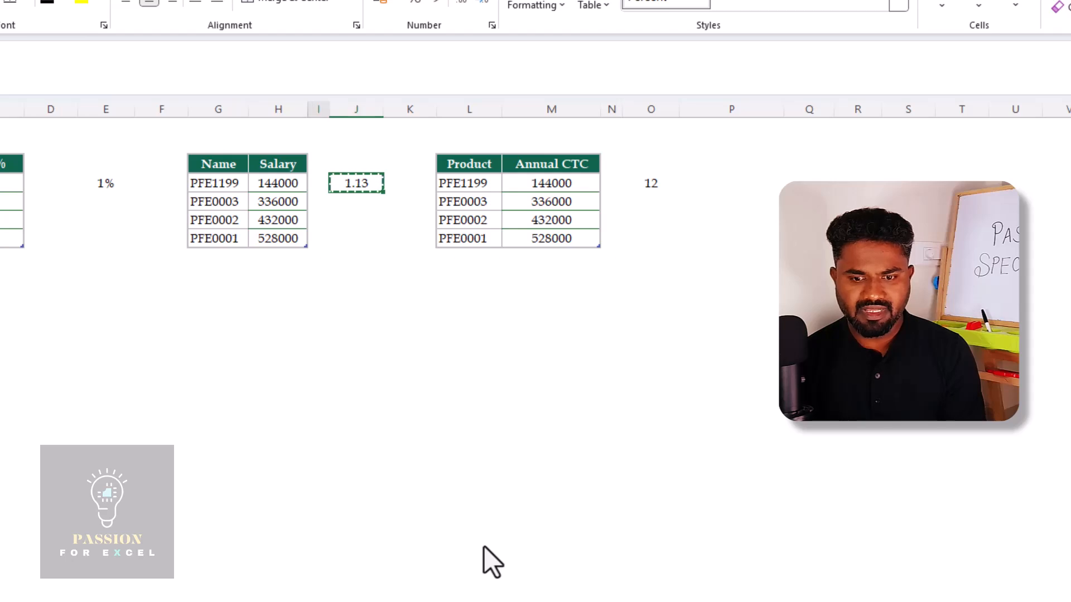
key(Left)
key(ctrl+shift+Down)
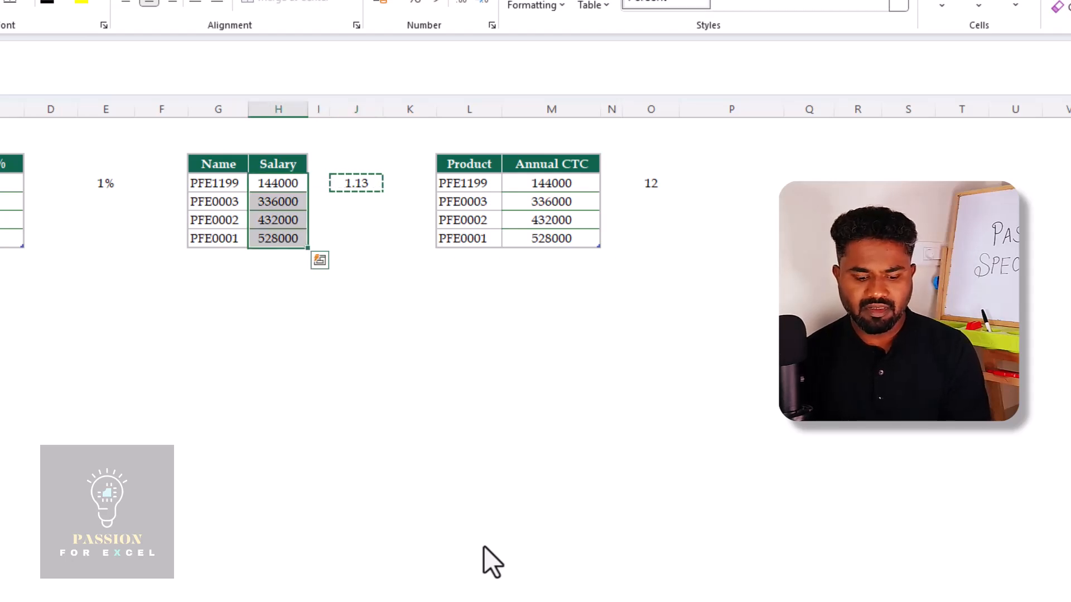
key(ctrl+alt+v)
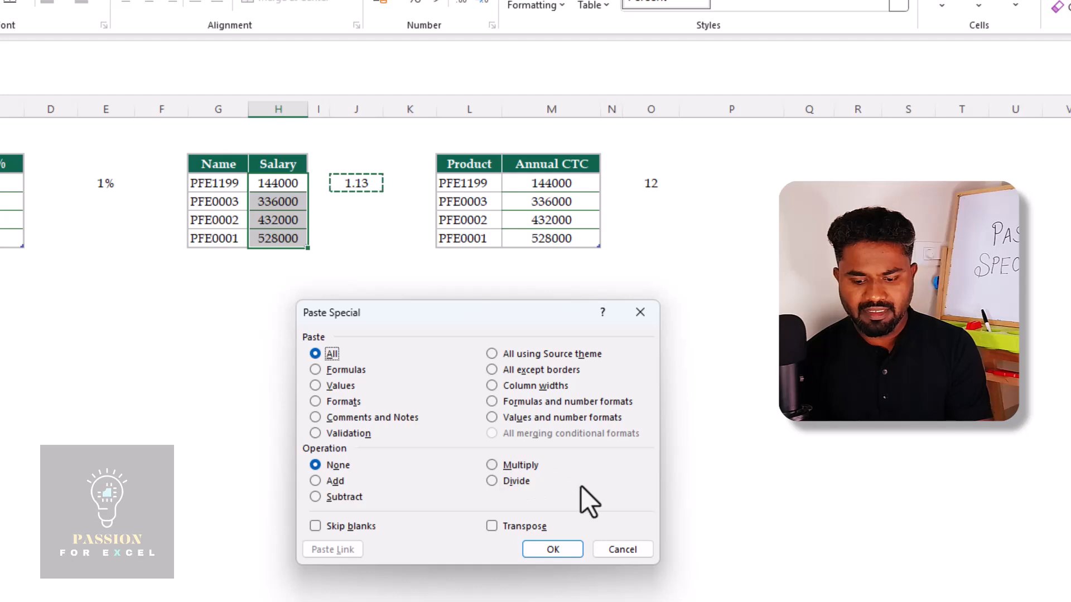
key(alt+m)
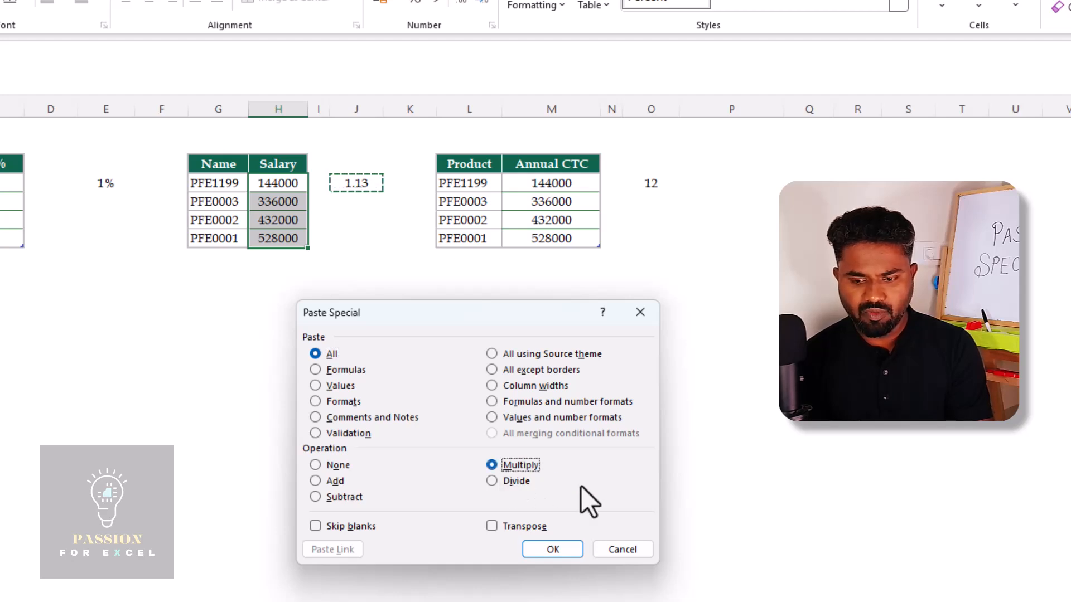
key(Return)
key(Up)
key(Down)
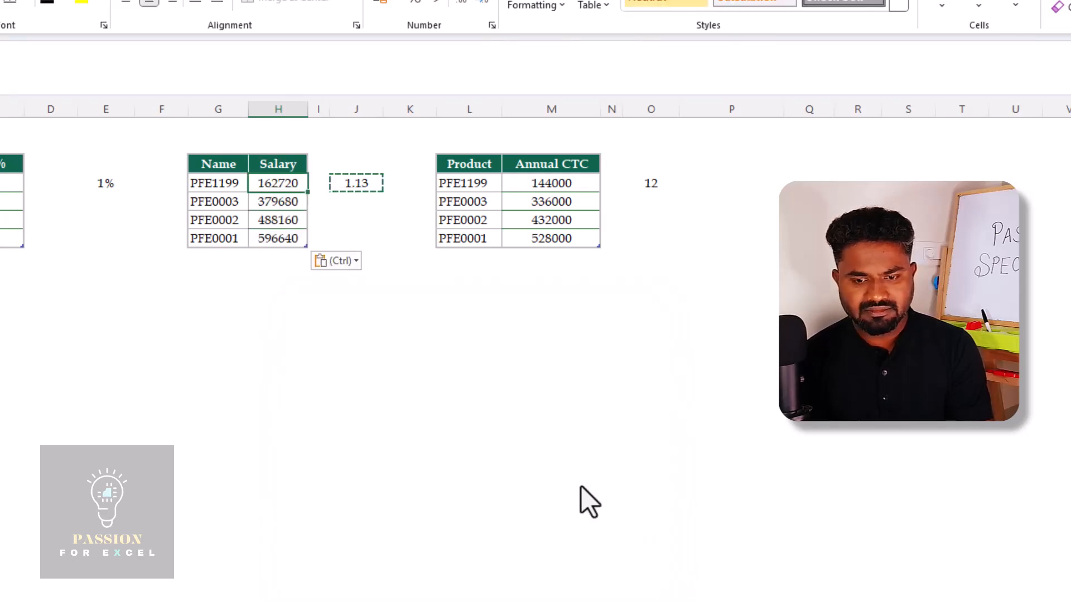
key(Down)
key(Up)
Copy the 12 in O12 and apply it to the Annual CTC amounts M12:M15 using Paste Special with the Divide operation
key(Right)
key(Right)
key(Right)
key(Right)
key(Right)
key(Right)
key(Right)
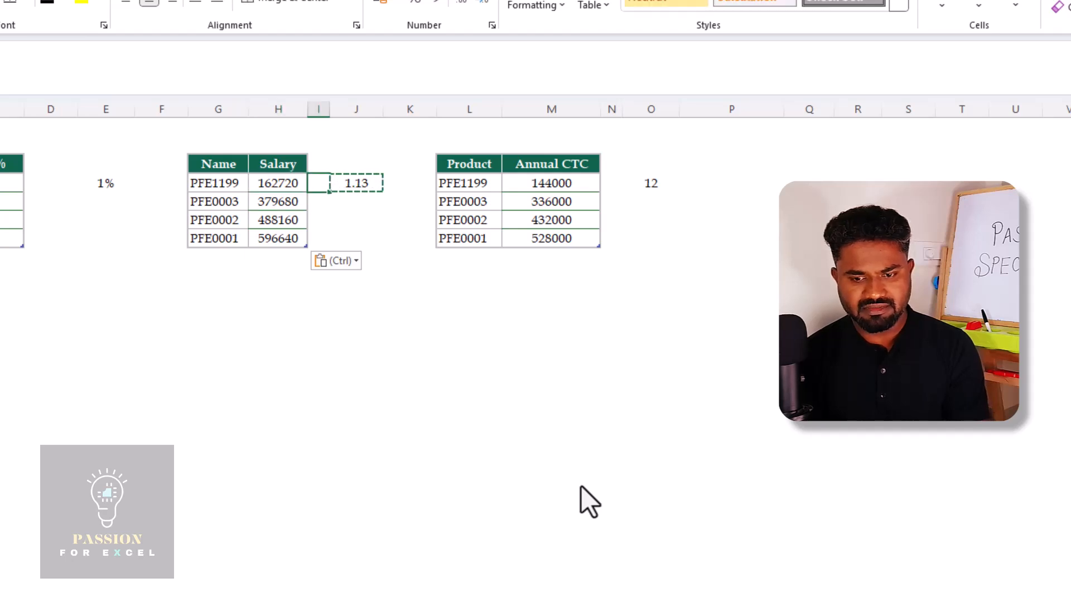
key(Left)
key(Left)
key(Up)
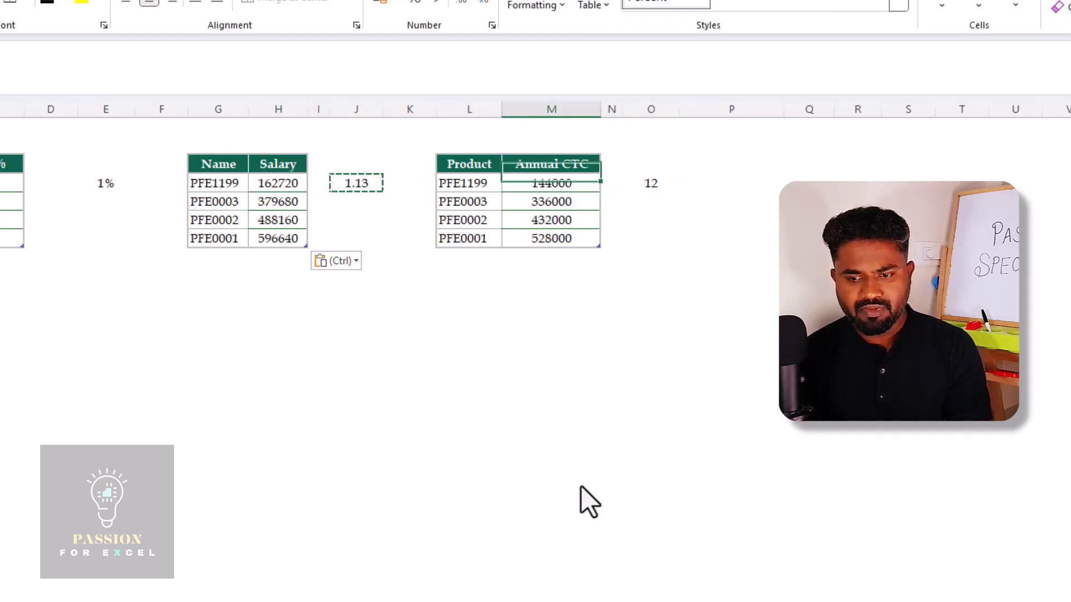
key(Down)
key(Right)
key(Right)
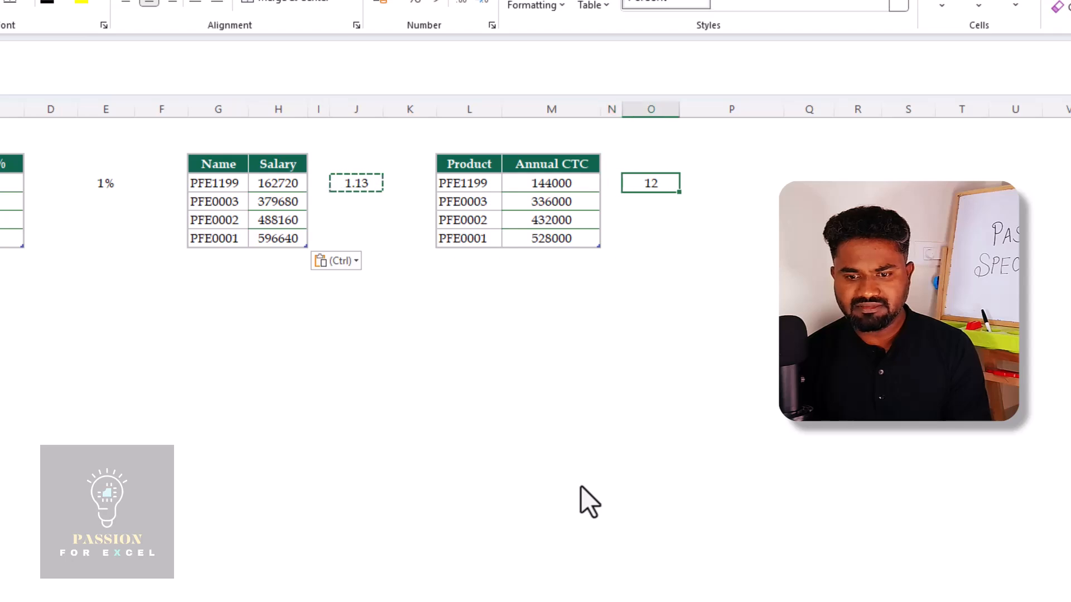
key(Right)
key(Left)
key(ctrl+c)
key(Left)
key(Left)
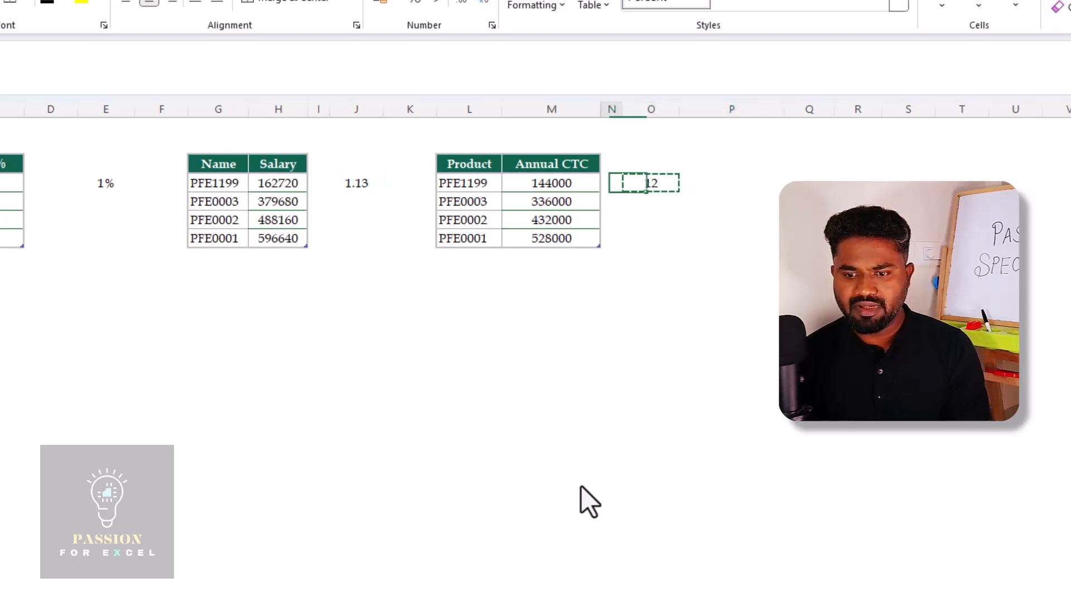
key(ctrl+shift+Down)
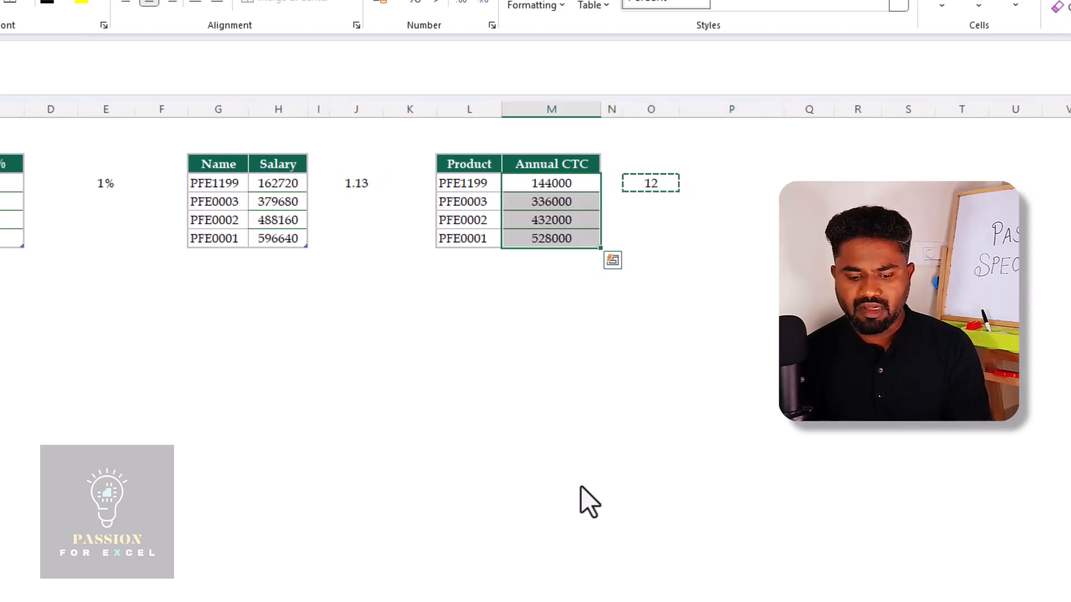
key(ctrl+alt+v)
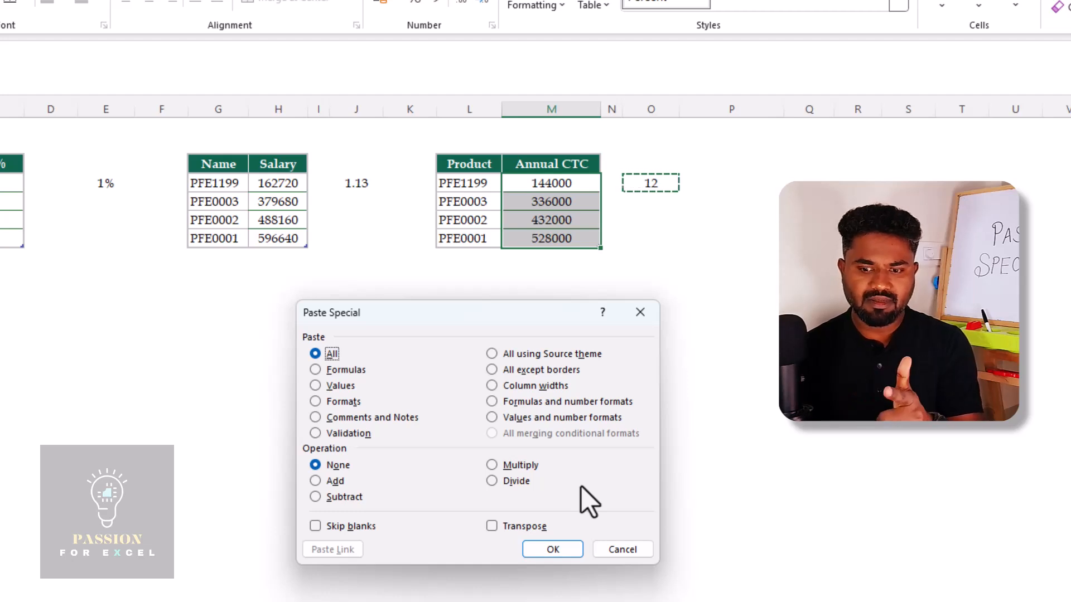
click(491, 481)
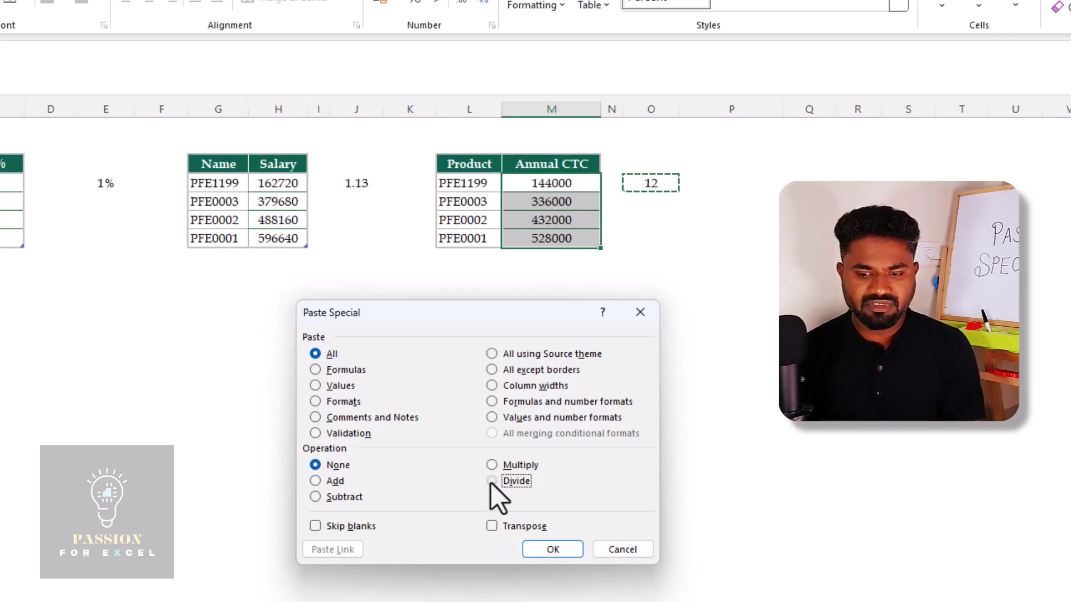
click(553, 550)
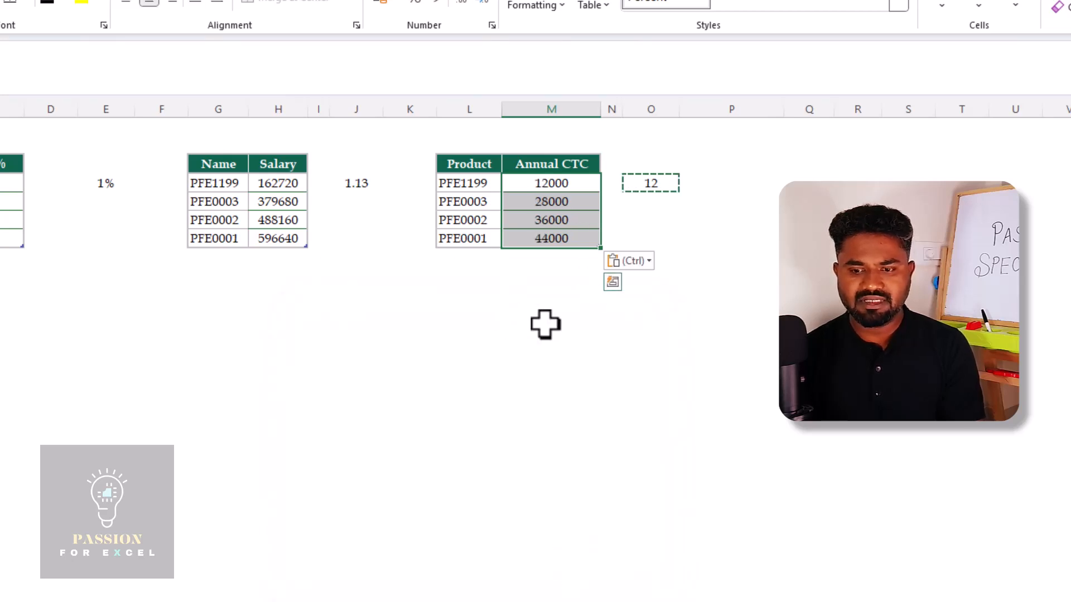
Rename the Annual CTC column header in M11 to Monthly CTC
key(Up)
key(Escape)
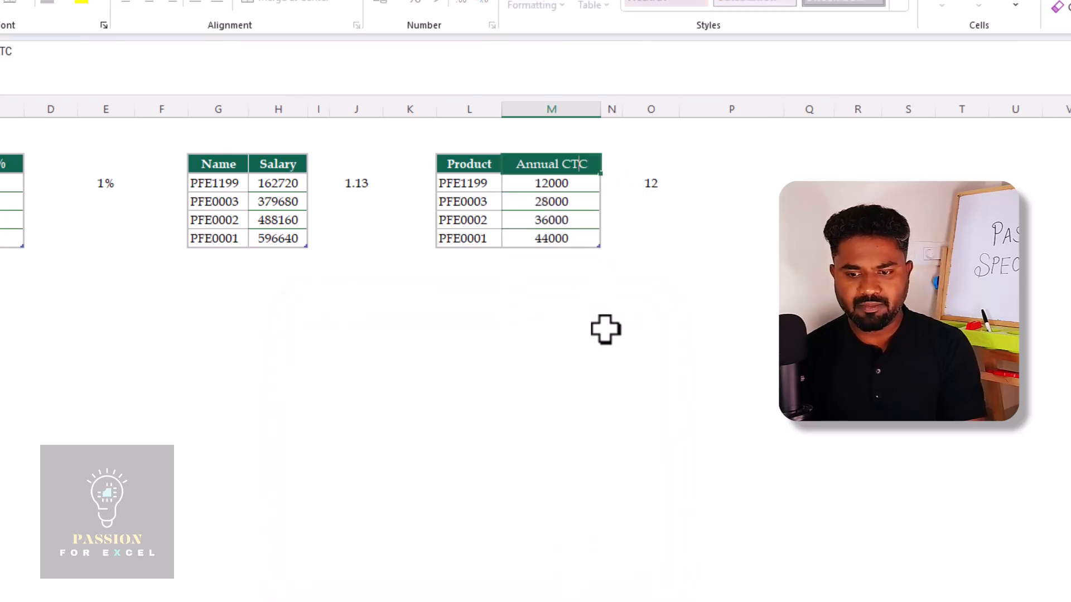
key(ctrl+shift+Left)
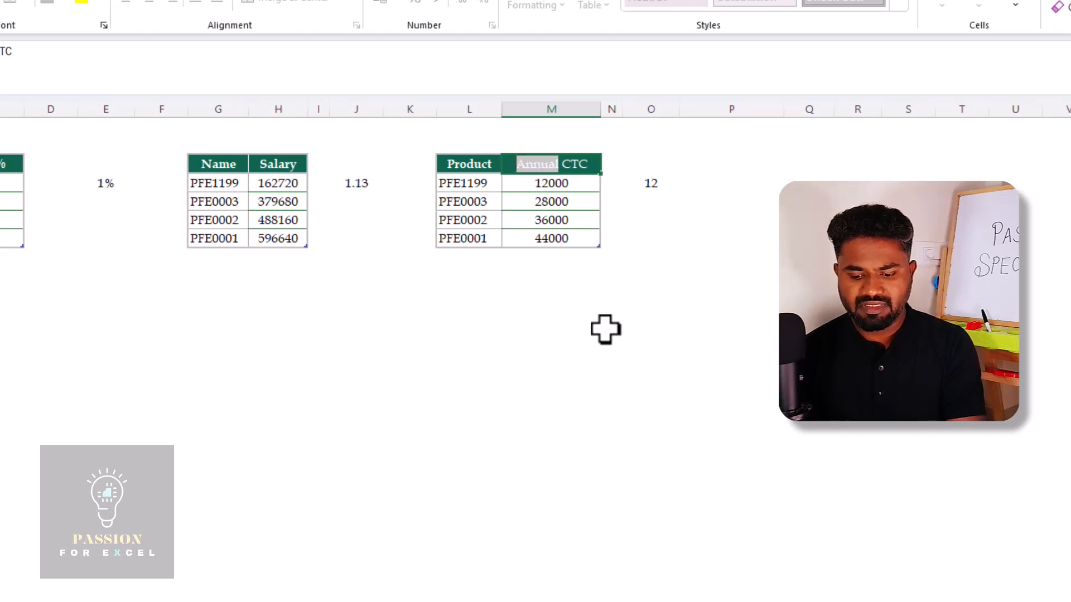
text(Mont)
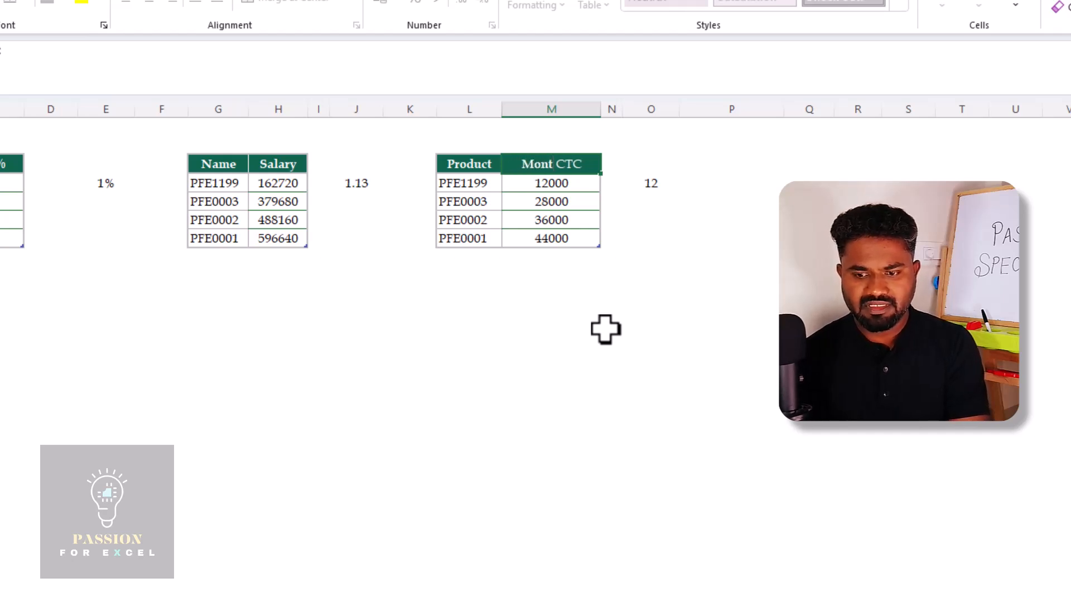
text(hly)
key(Return)
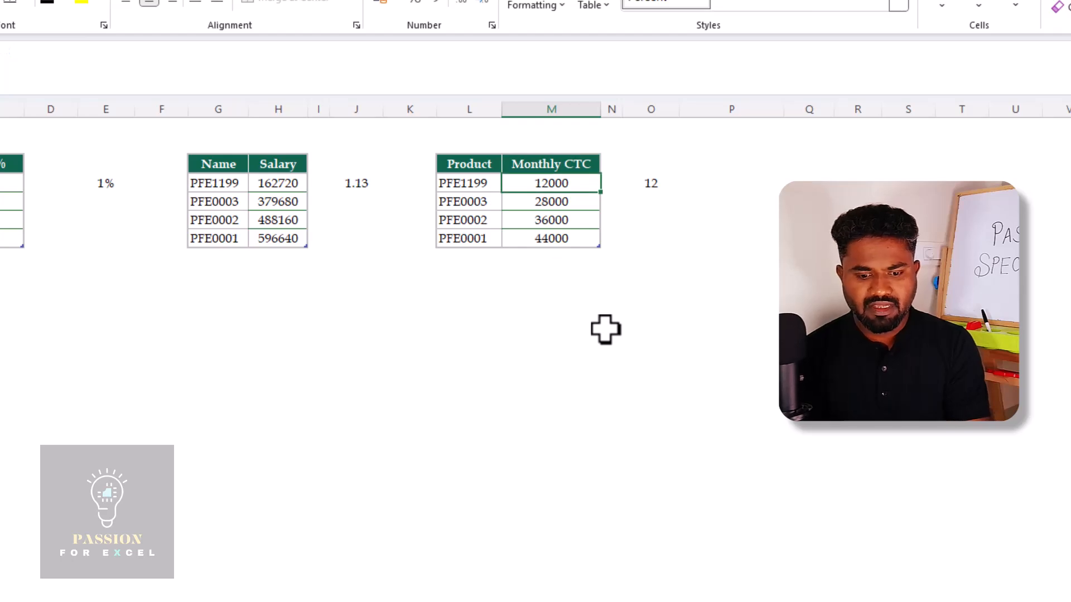
Switch to the AddSubtract sheet and review the MRP values in C12:C15
click(196, 566)
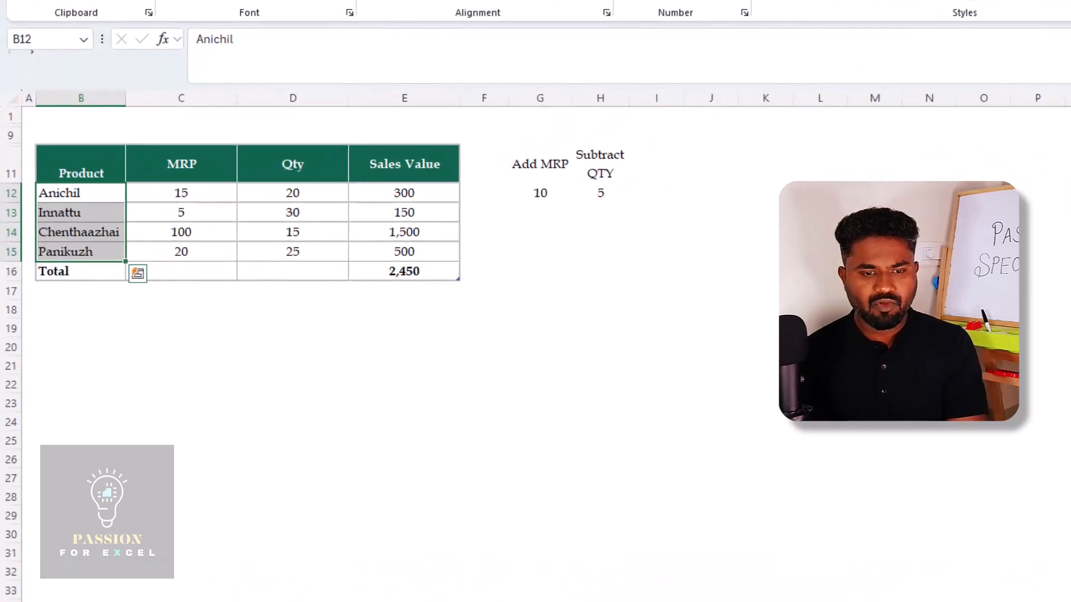
key(Right)
key(ctrl+shift+Down)
key(Right)
key(Left)
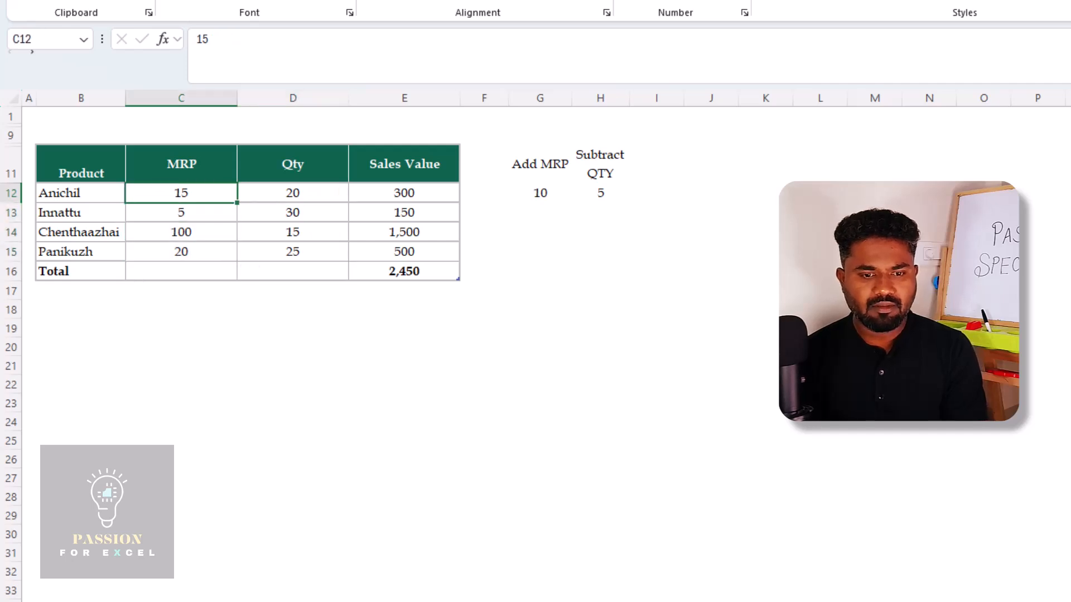
key(ctrl+shift+Down)
key(Up)
key(Down)
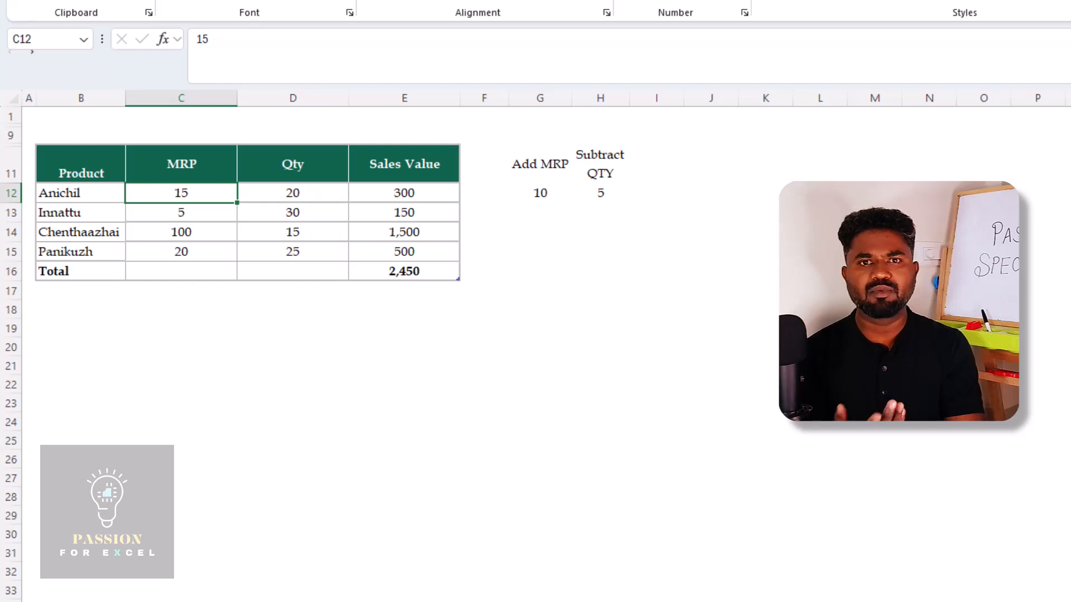
Inspect the Sales Value formulas in column E, and go to the Add MRP amount in G12
key(Right)
key(Right)
key(Right)
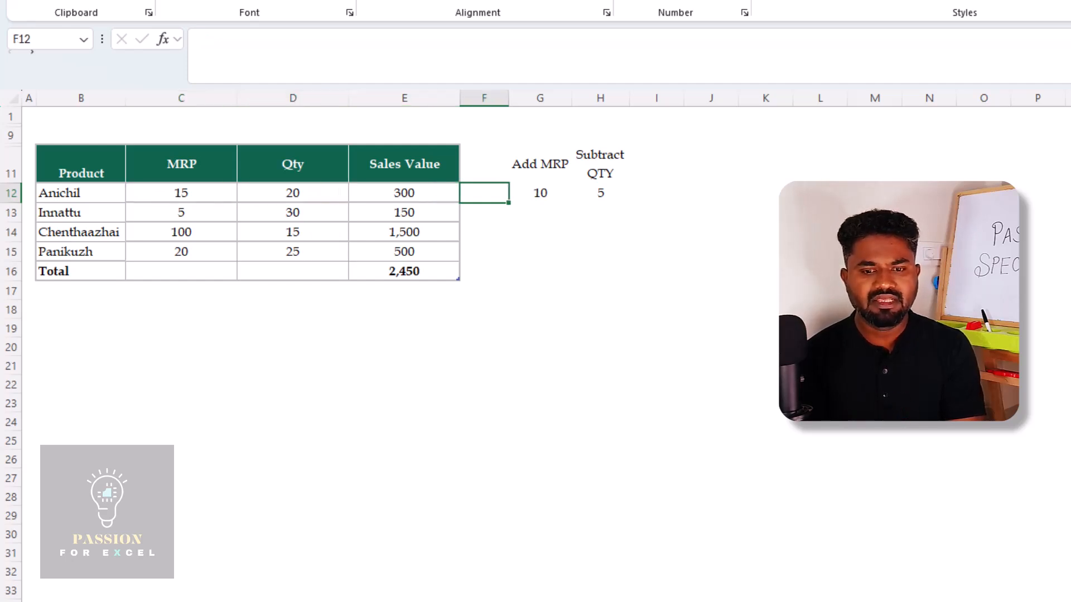
key(Left)
key(Down)
key(Down)
key(Down)
key(Down)
key(Up)
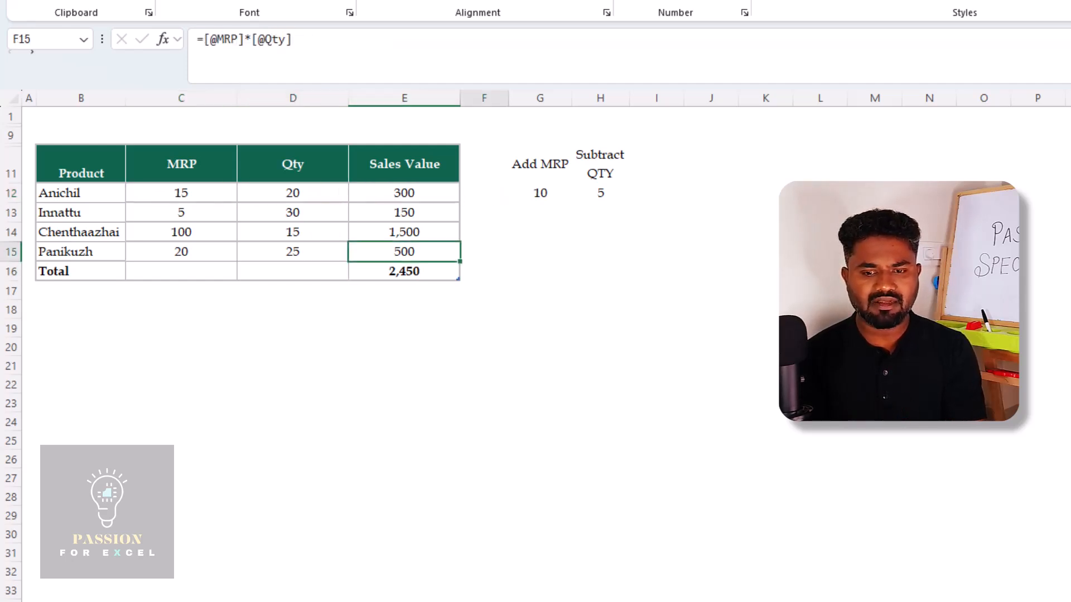
key(Right)
key(Up)
key(Up)
key(Right)
key(Up)
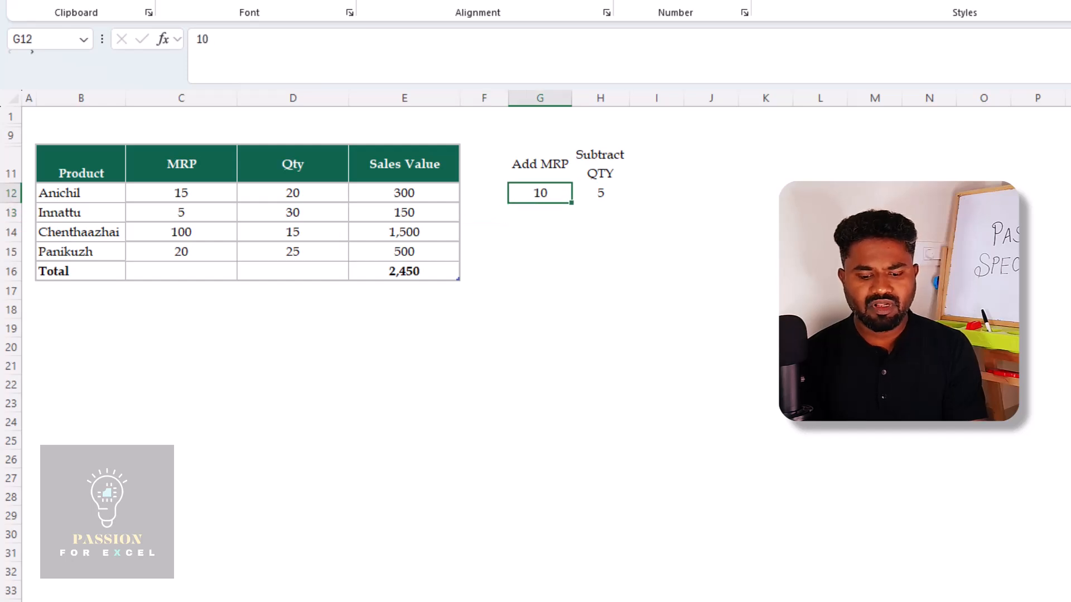
Copy the 10 in G12 and apply it to the MRP values C12:C15 using Paste Special with the Add operation
key(ctrl+c)
key(Left)
key(Left)
key(Left)
key(Left)
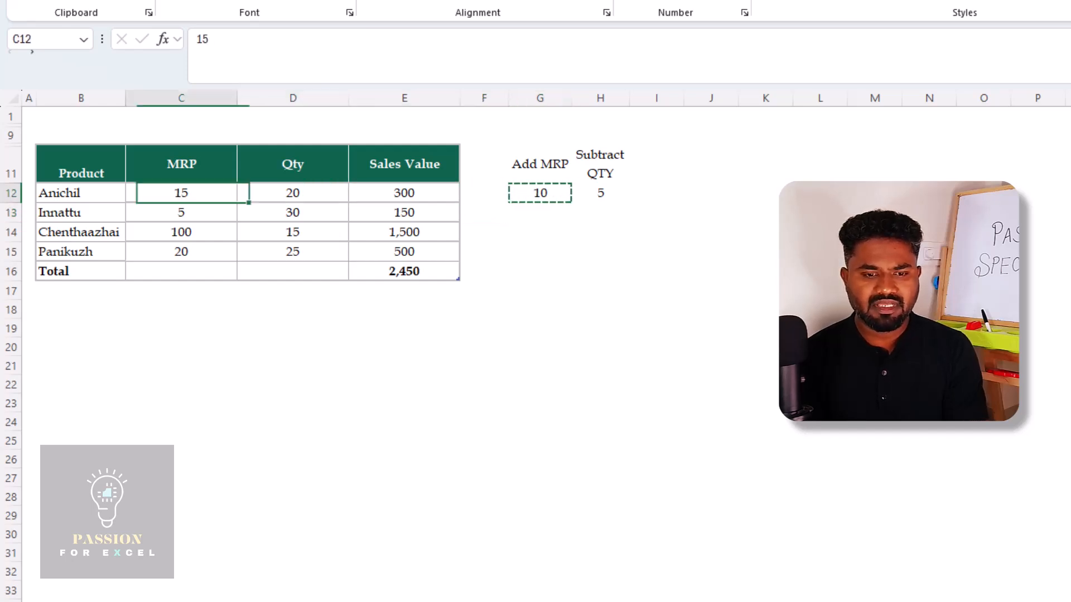
key(shift+Down)
key(shift+Down)
key(shift+Down)
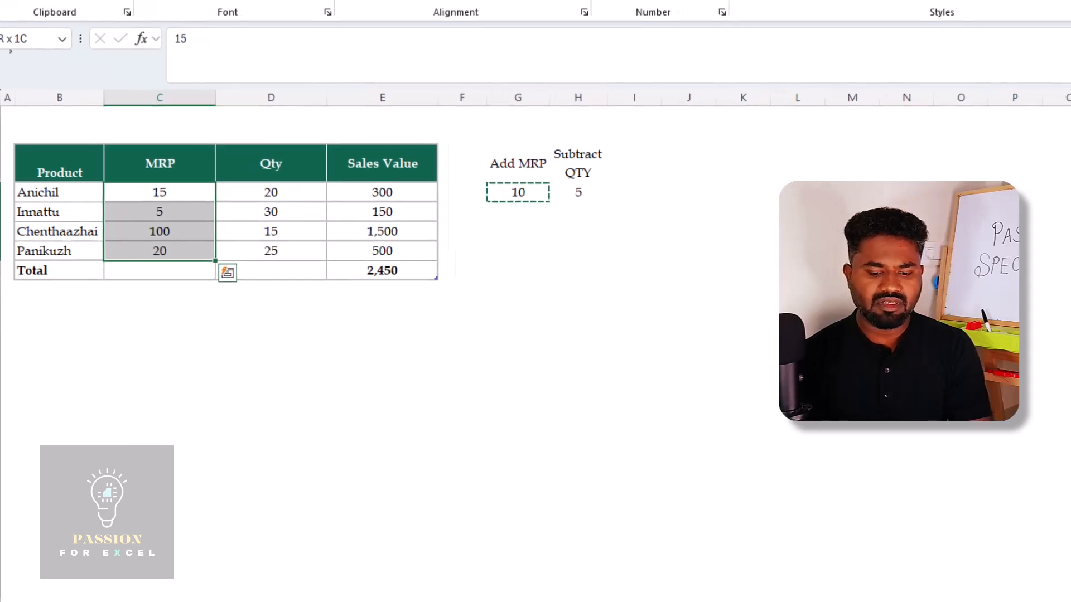
key(ctrl+alt+v)
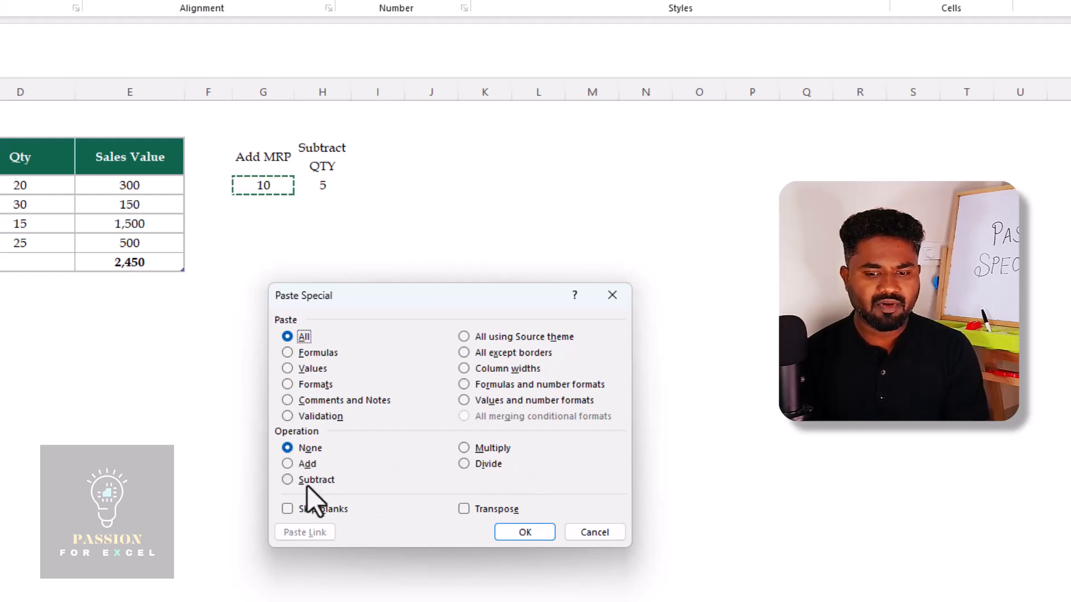
click(286, 467)
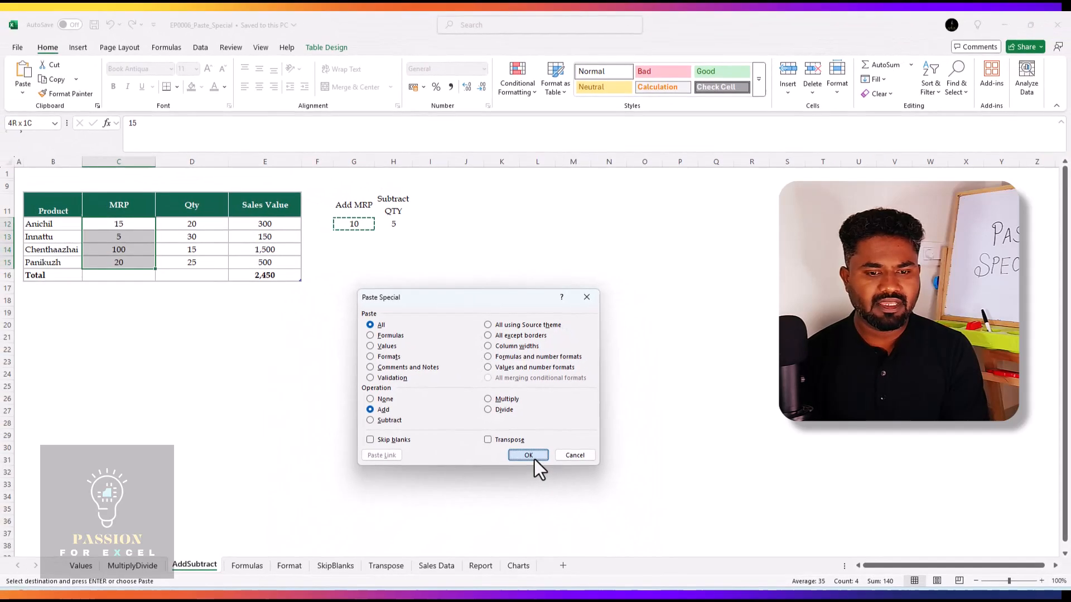
click(527, 532)
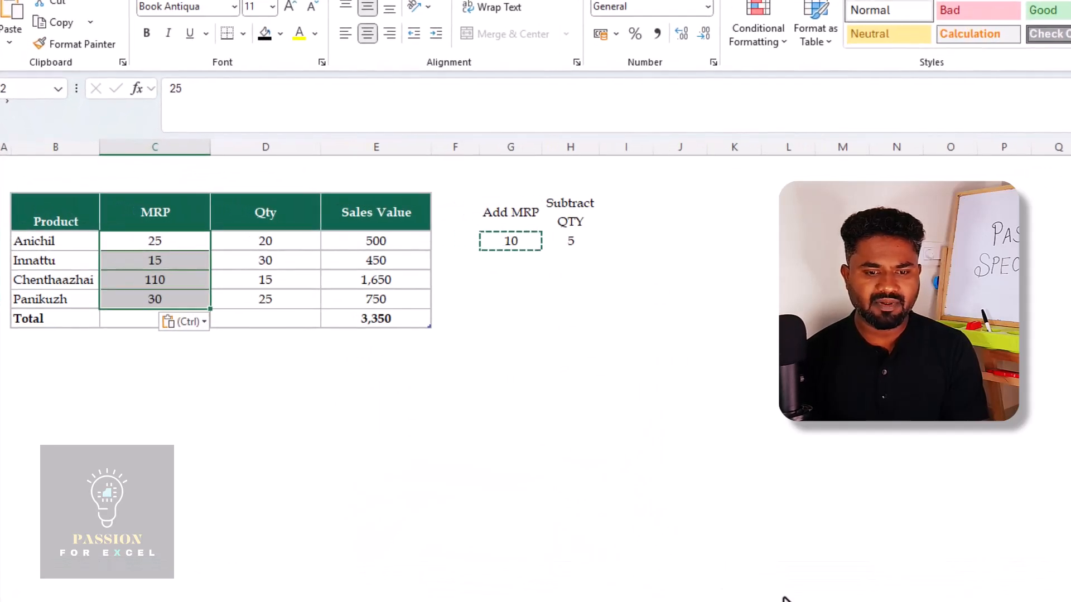
key(Right)
key(Right)
key(Right)
key(Right)
key(Right)
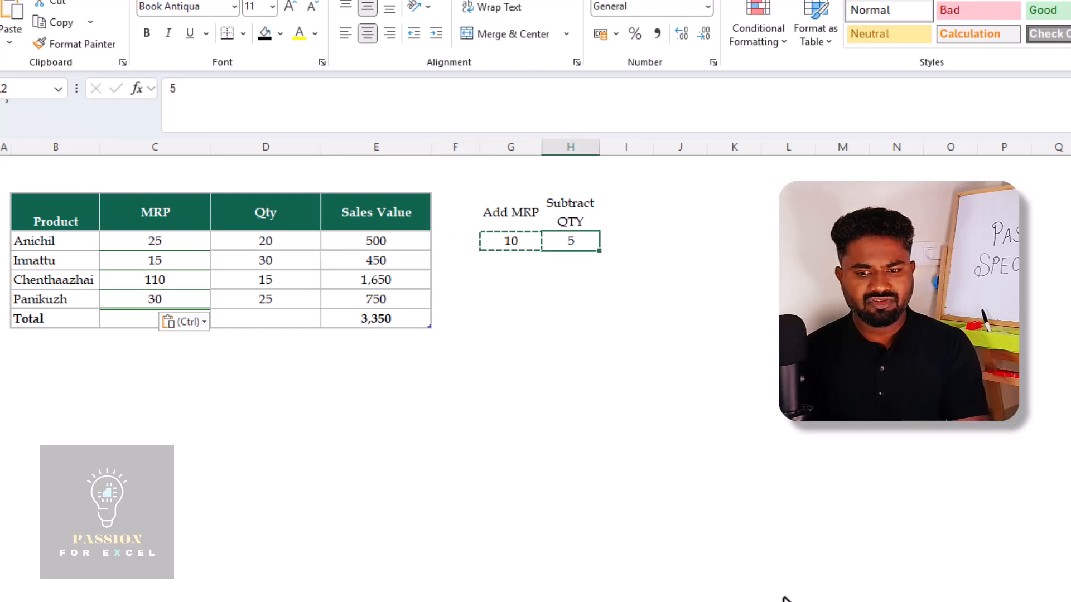
key(ctrl+c)
key(Left)
key(Left)
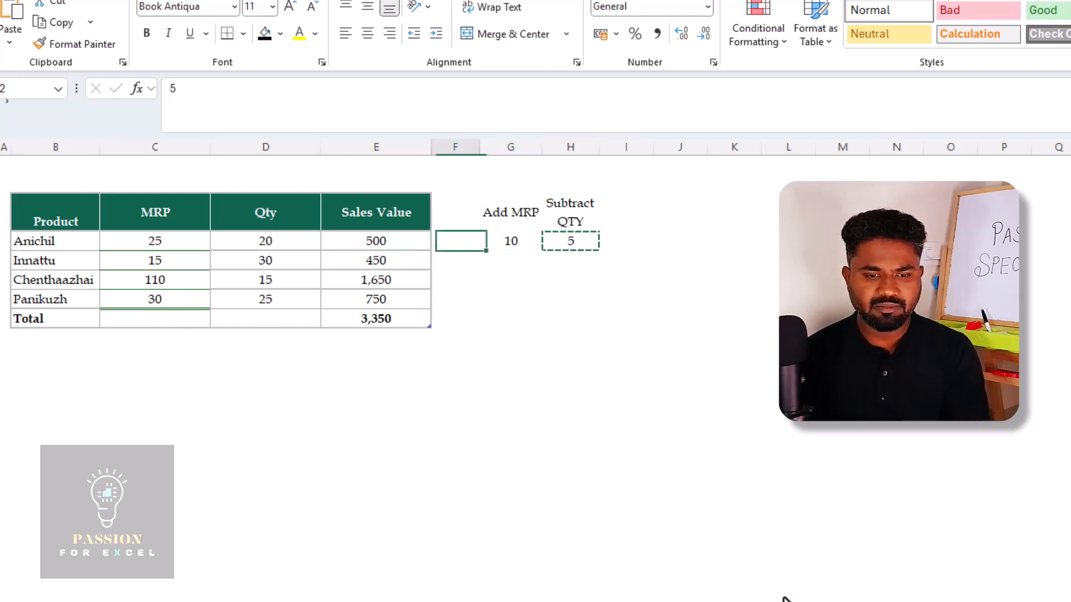
key(Right)
key(Right)
key(Left)
key(Left)
key(Left)
key(Right)
key(Right)
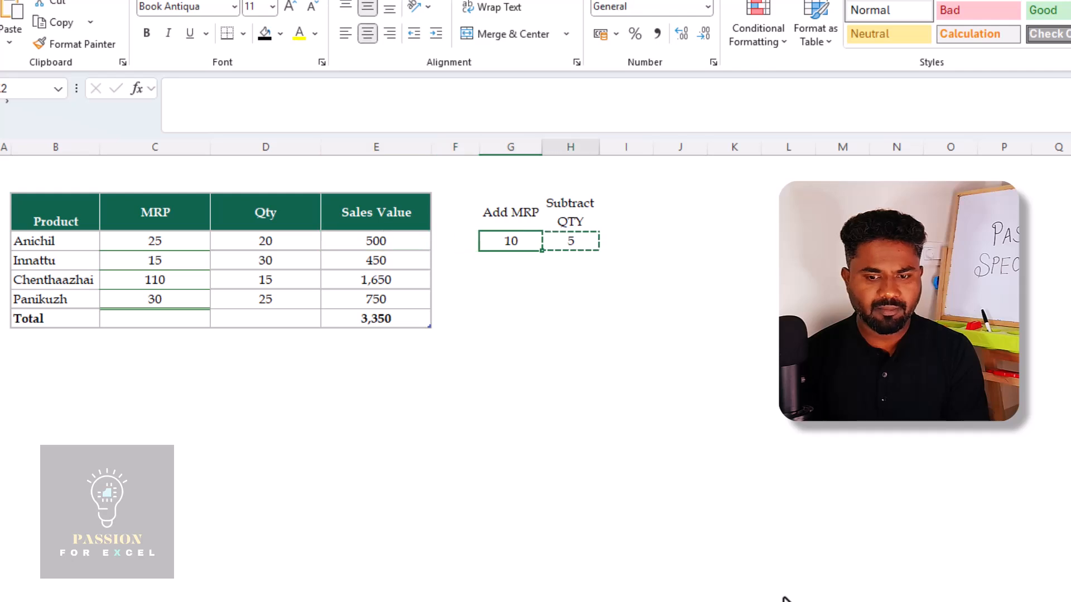
key(Left)
key(Left)
key(Left)
key(Left)
key(Right)
key(Right)
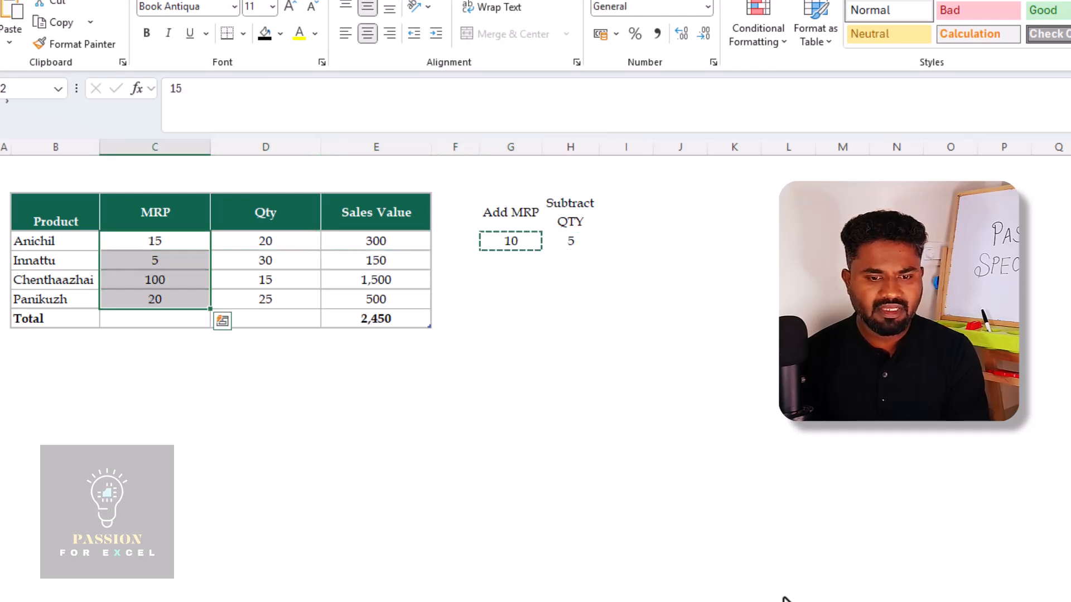
key(Right)
key(Left)
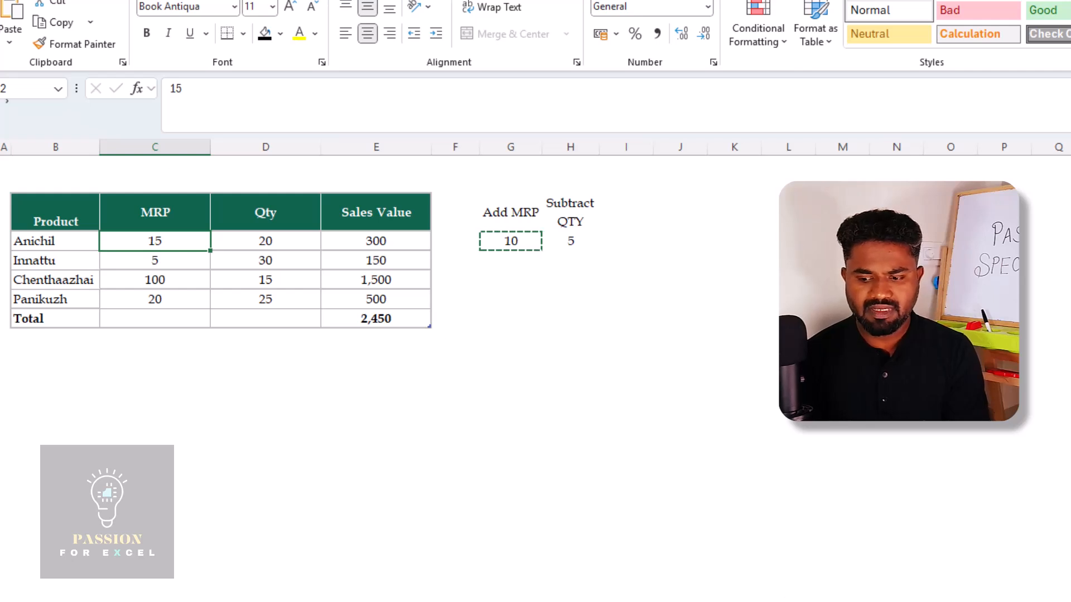
Apply the copied Add MRP amount from G12 to C12:C15 using Paste Special with Values and the Add operation
key(Right)
key(Right)
key(Right)
key(Right)
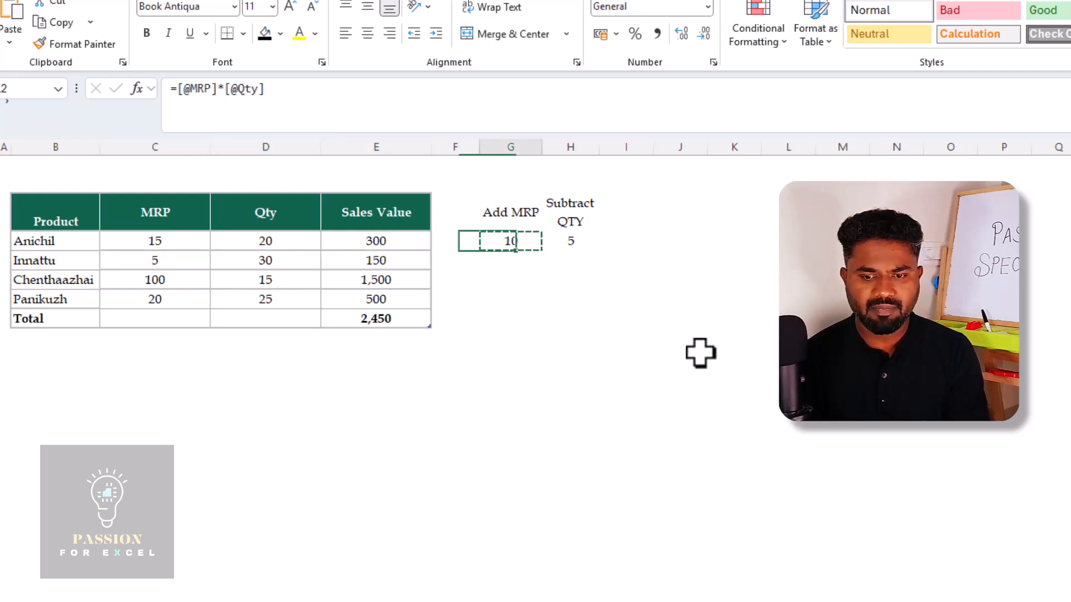
key(Left)
key(Left)
key(Left)
key(Left)
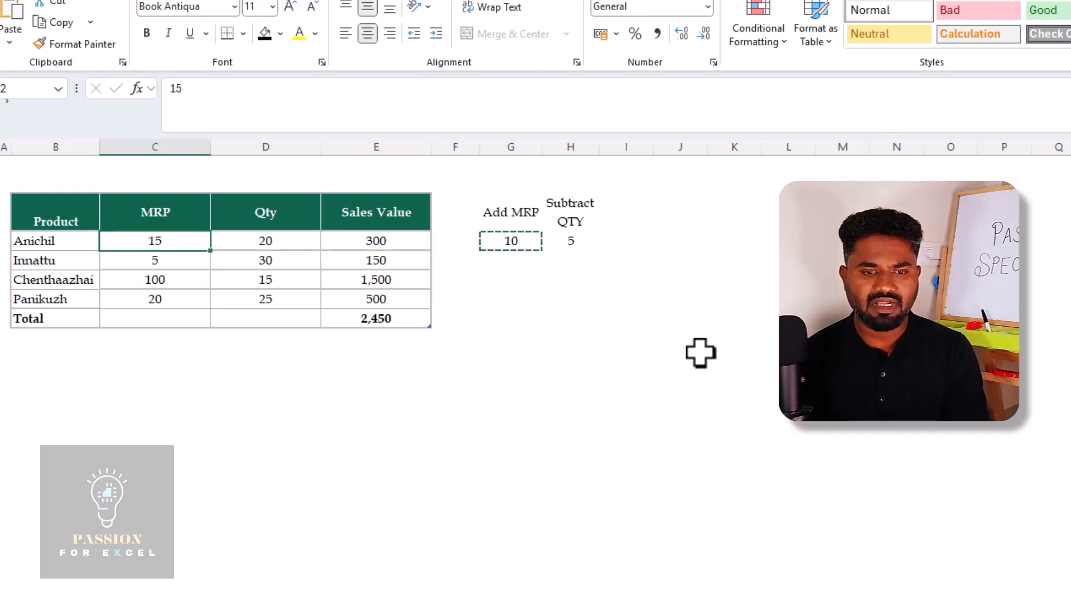
key(ctrl+shift+Down)
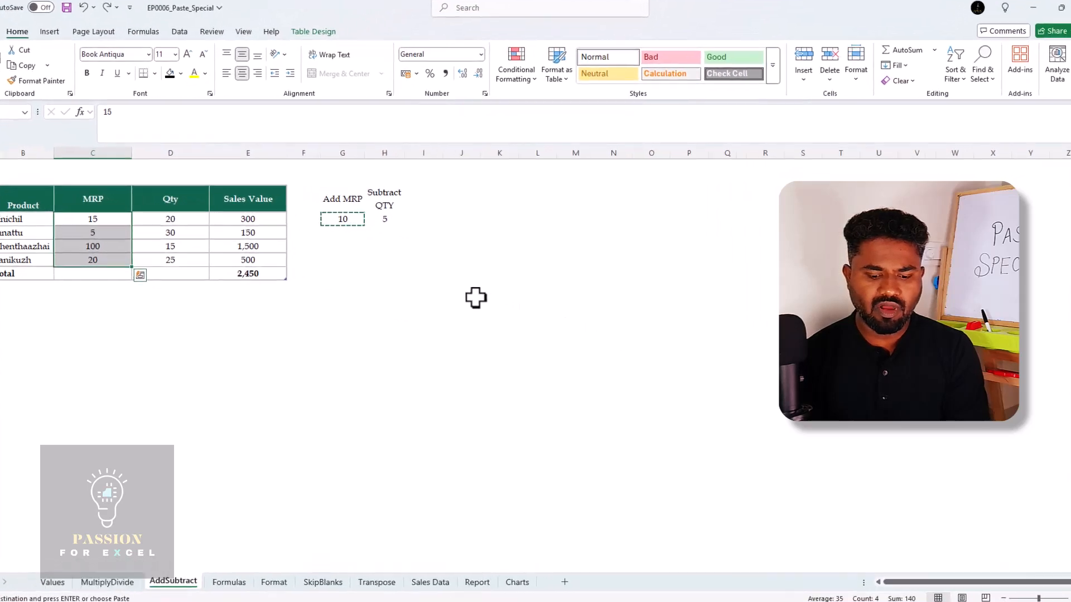
key(ctrl+alt+v)
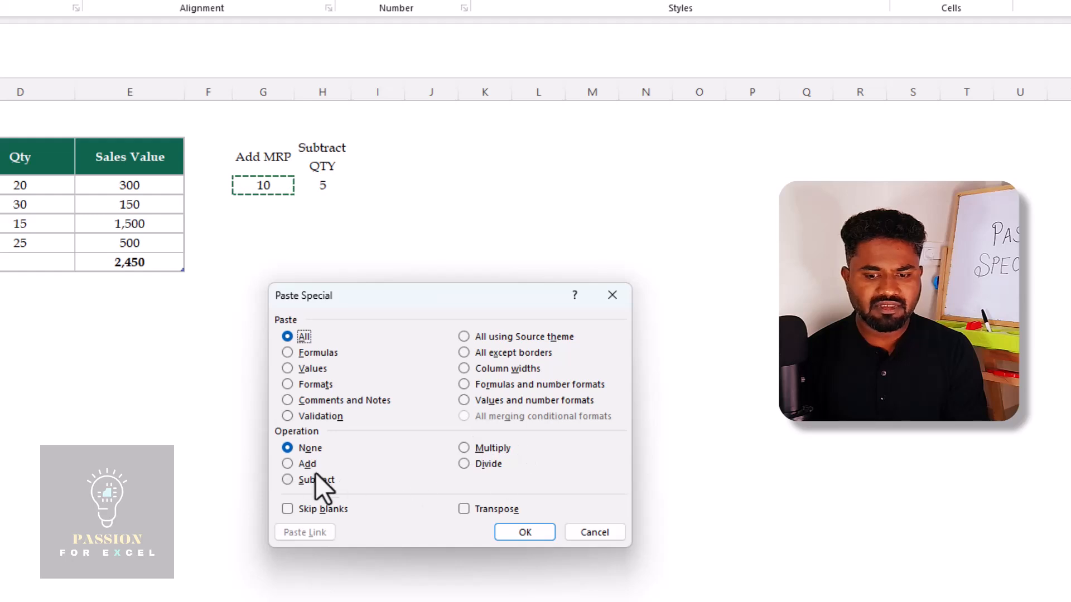
click(284, 466)
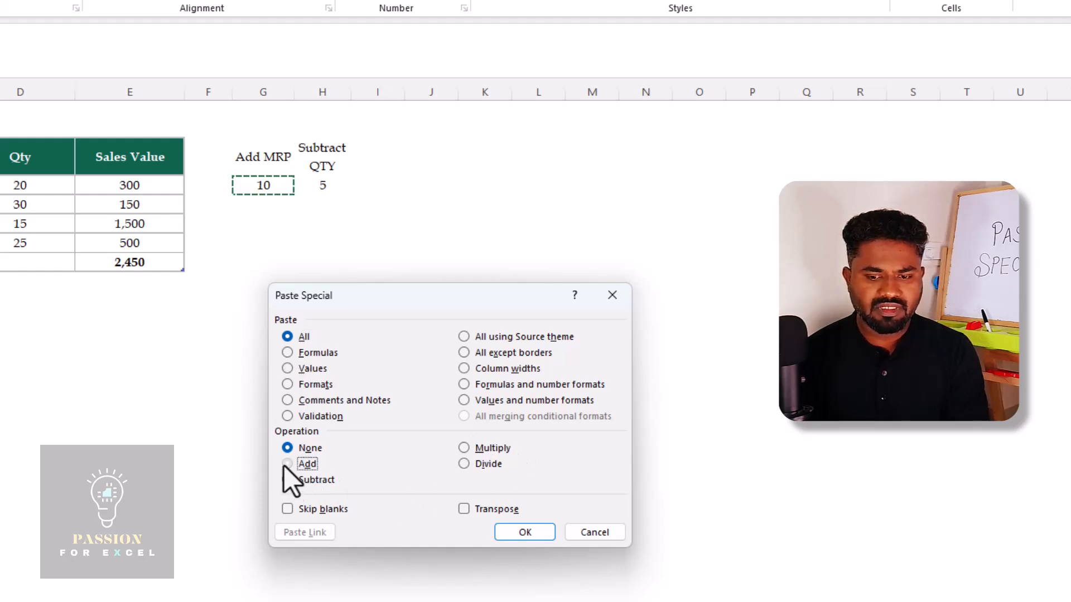
click(289, 369)
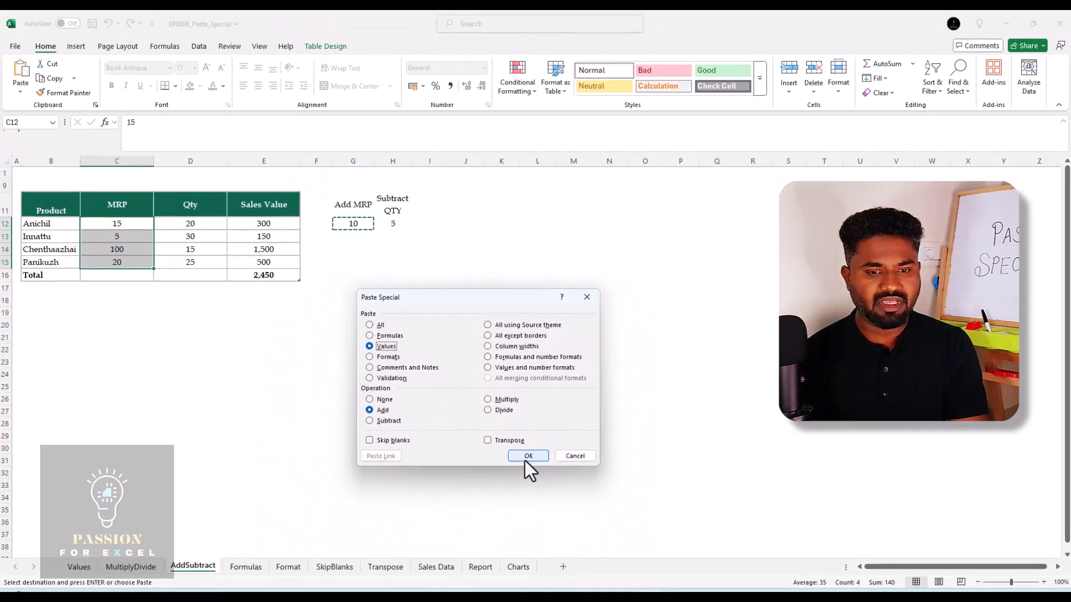
click(526, 504)
Copy the 5 in H12 and apply it to the Qty values D12:D15 using Paste Special with Values and Subtract
key(Right)
key(Right)
key(Right)
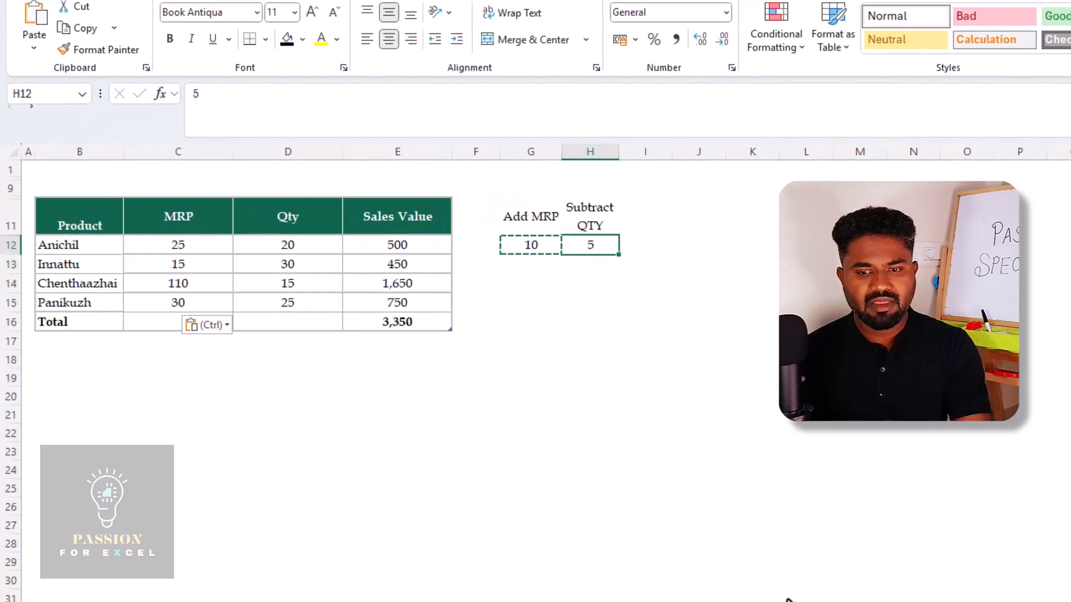
key(Escape)
key(ctrl+c)
key(Left)
key(Left)
key(Left)
key(Left)
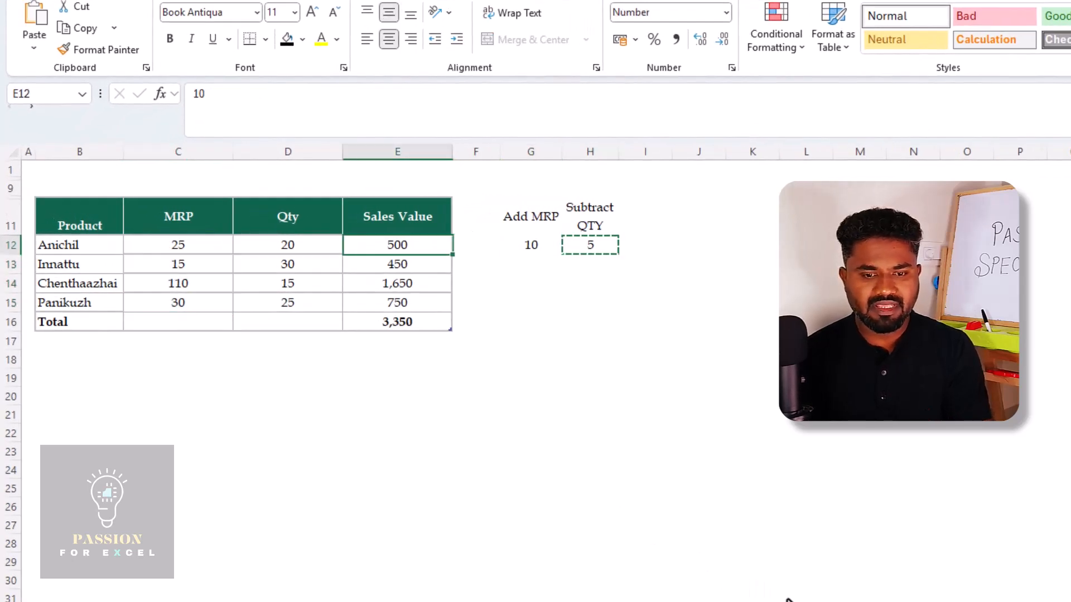
key(shift+Down)
key(shift+Down)
key(shift+Down)
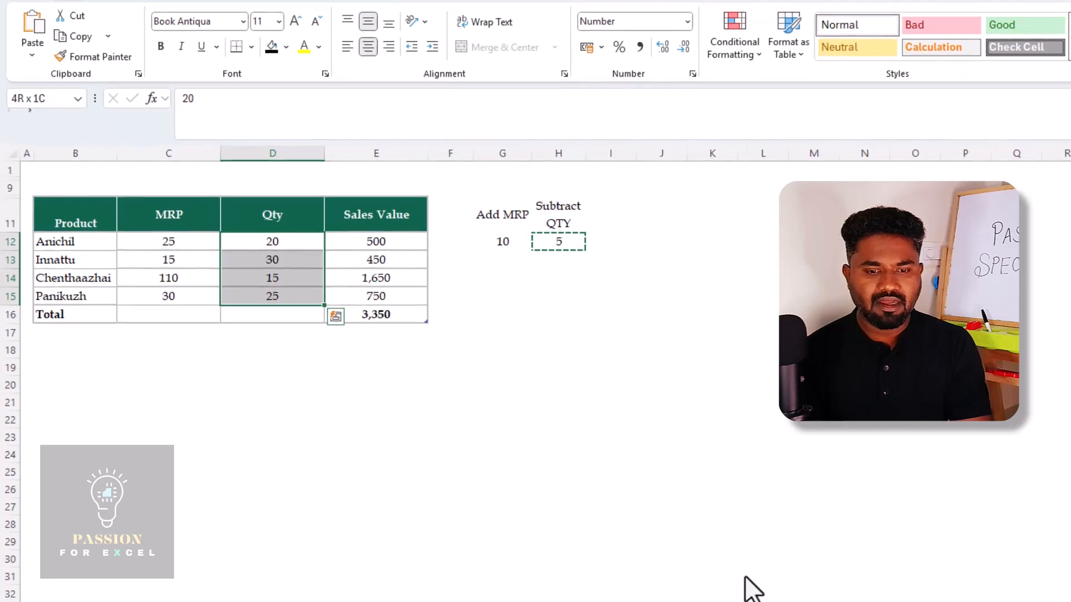
key(ctrl+alt+v)
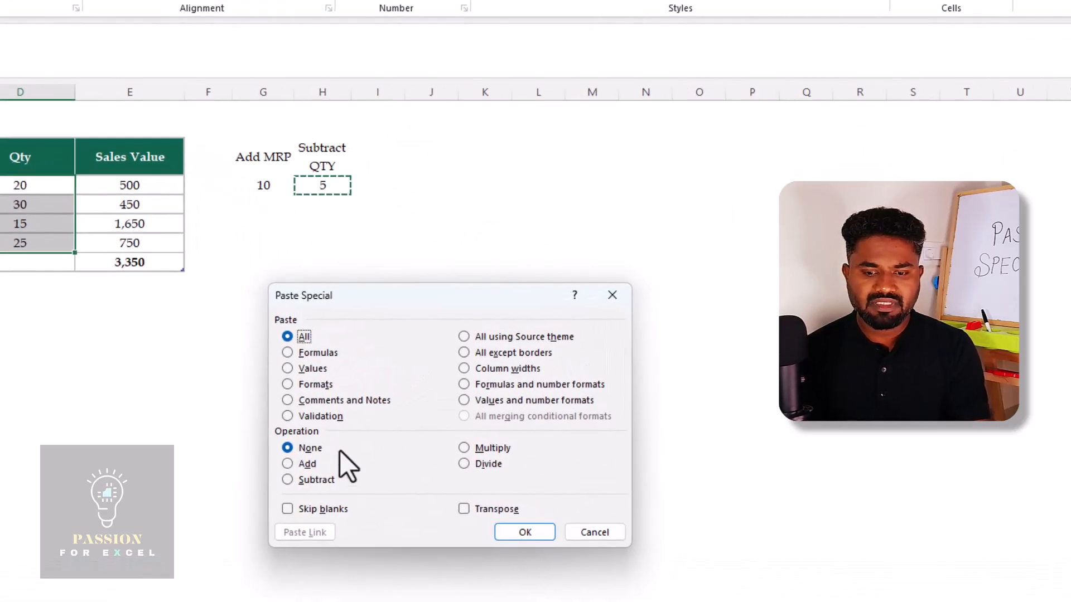
click(288, 482)
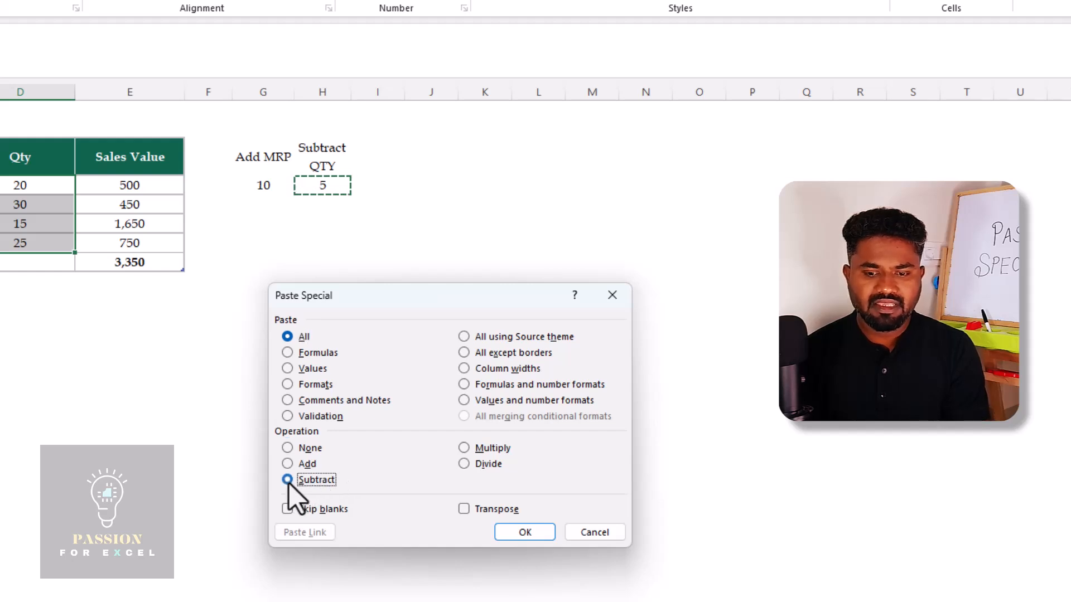
click(287, 370)
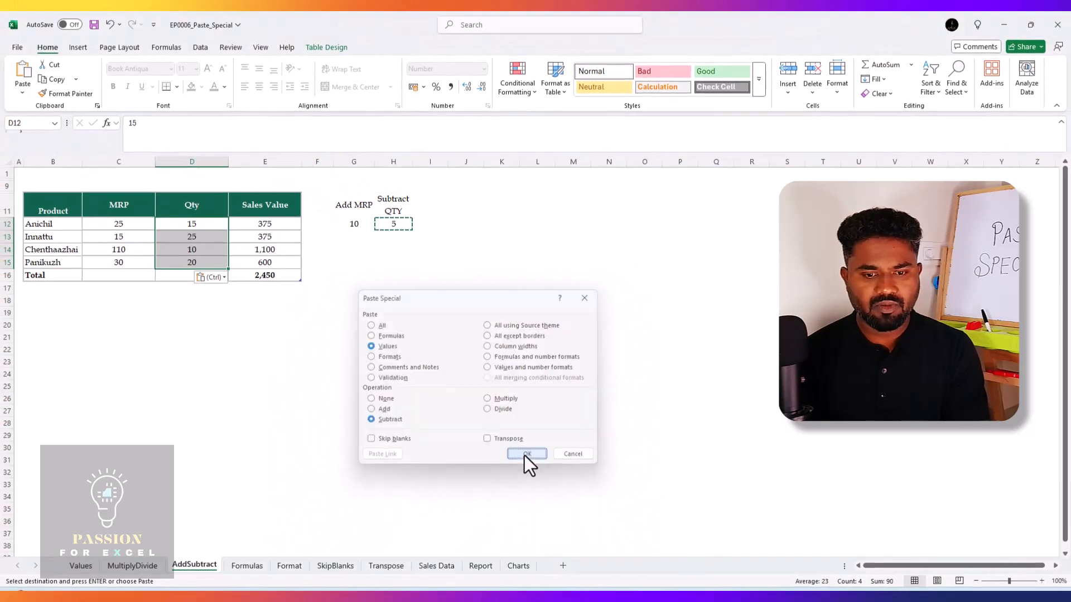
click(527, 497)
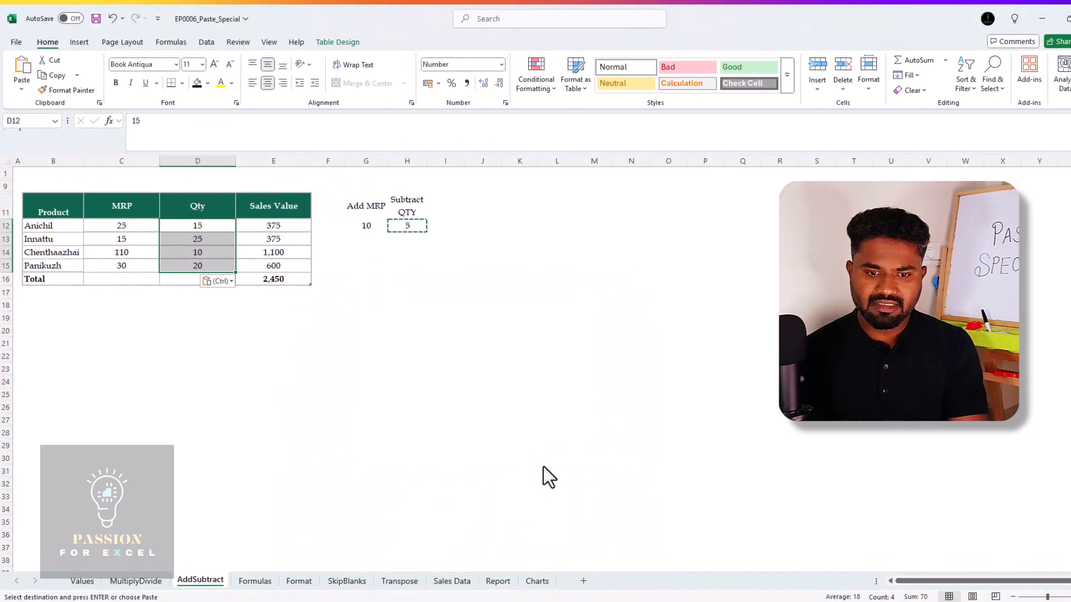
Examine the MRP and Sales Value figures and the Sales Value total formula in E16
key(Right)
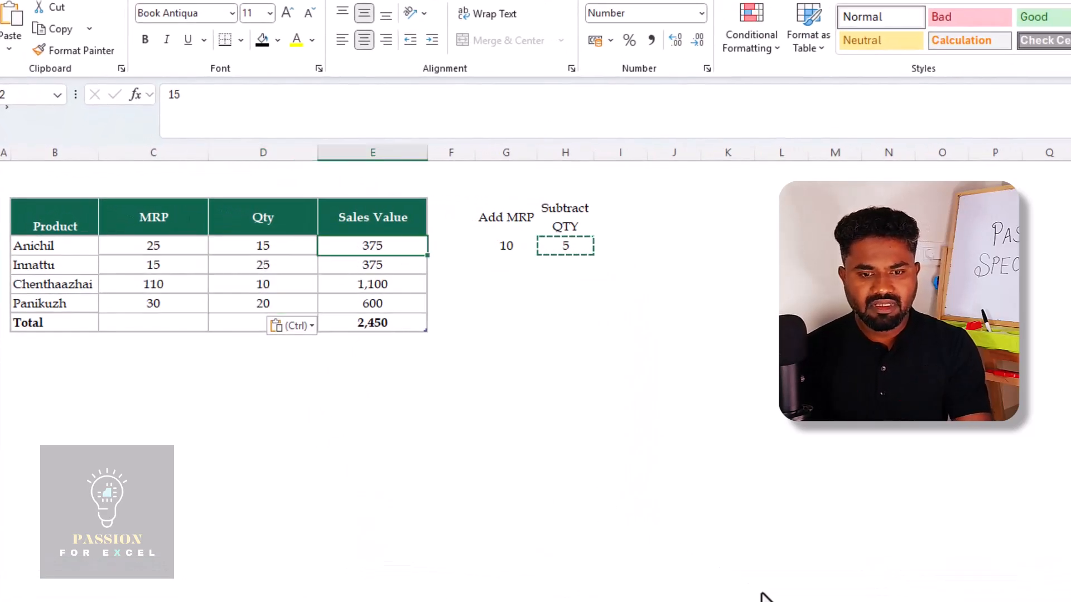
key(Left)
key(Left)
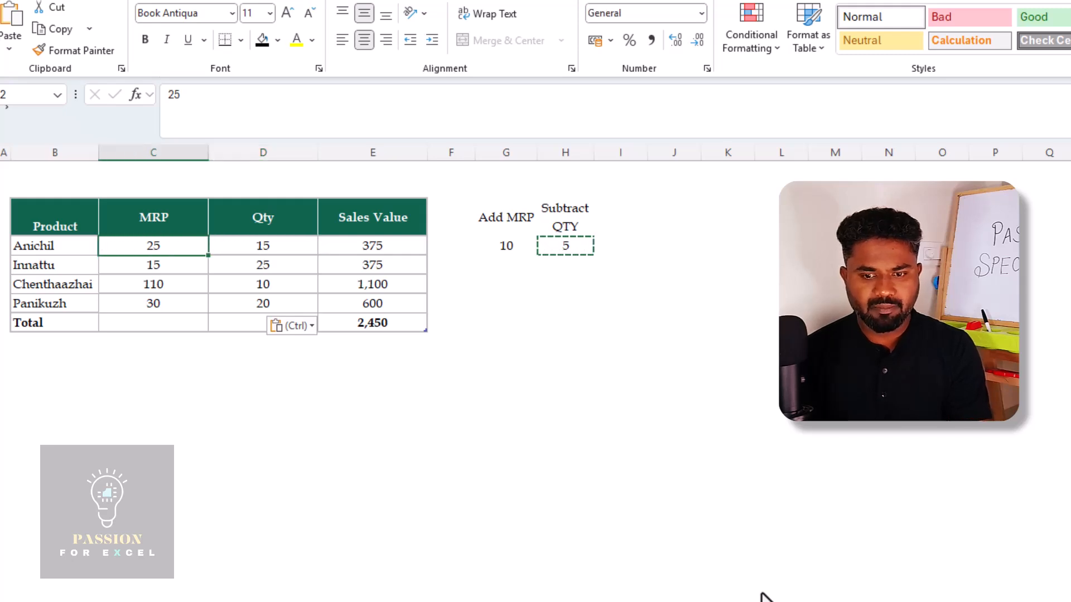
key(Right)
key(Right)
key(Right)
key(Down)
key(Left)
key(Down)
key(Down)
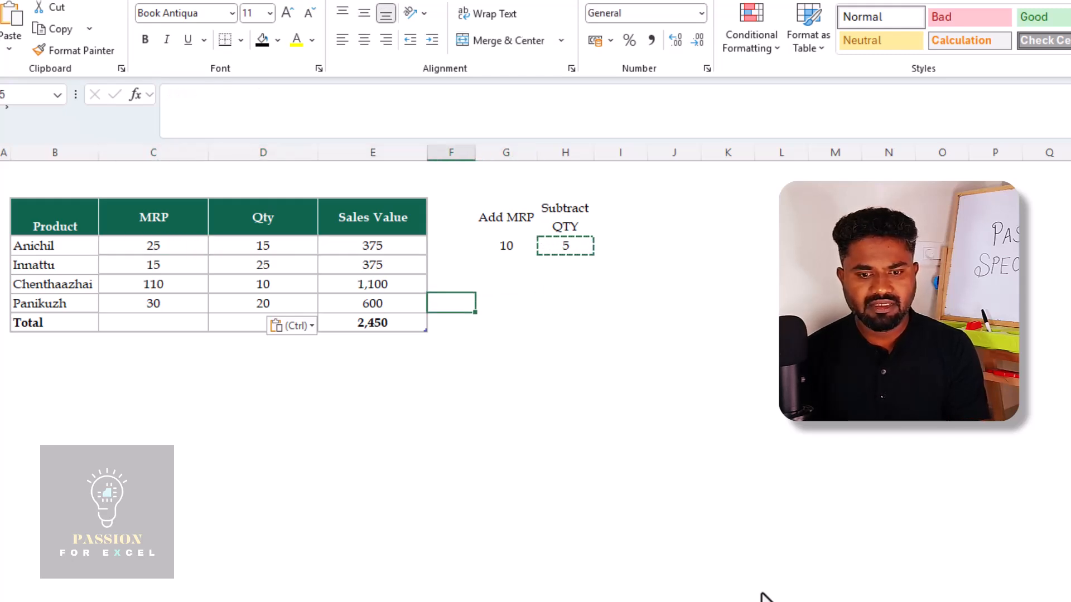
key(Down)
key(Left)
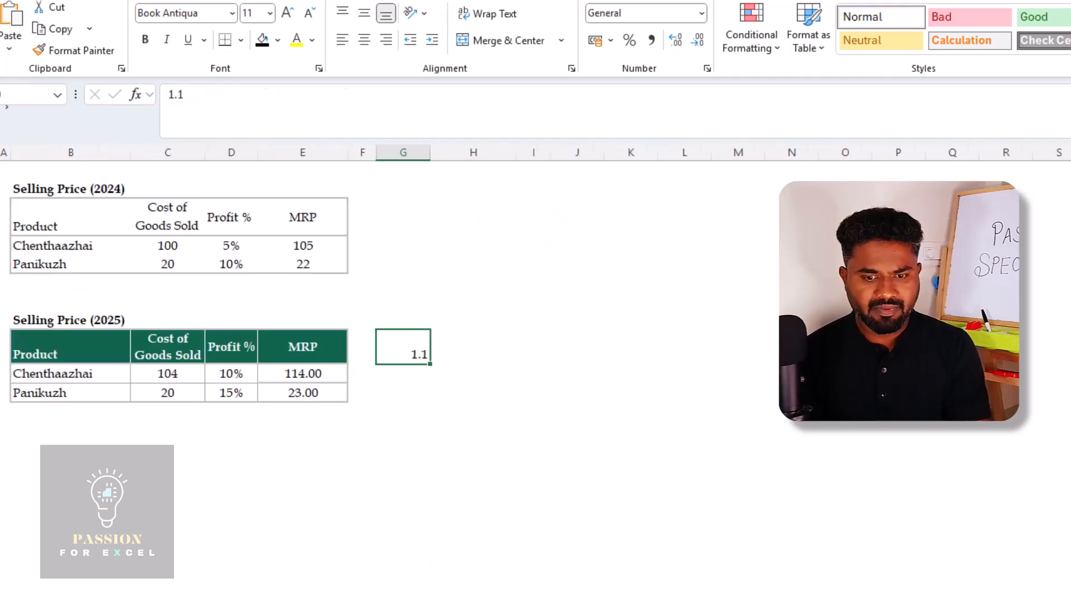
key(Up)
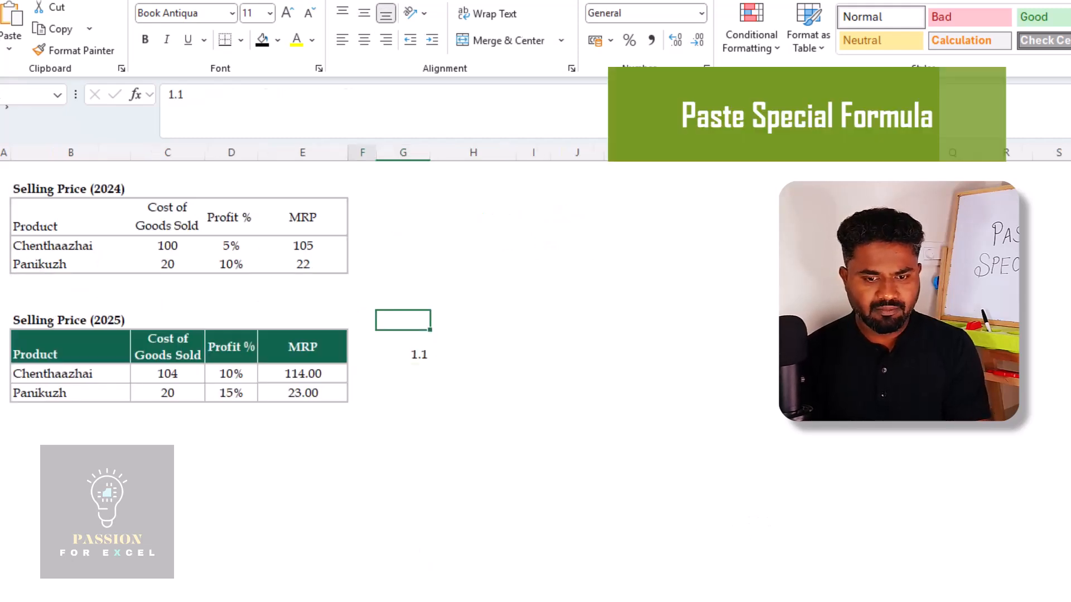
On the Formulas sheet, clear the MRP formulas E10:E11 in the Selling Price (2025) table
key(Left)
key(Up)
key(Left)
key(Down)
key(Down)
key(Down)
key(shift+Down)
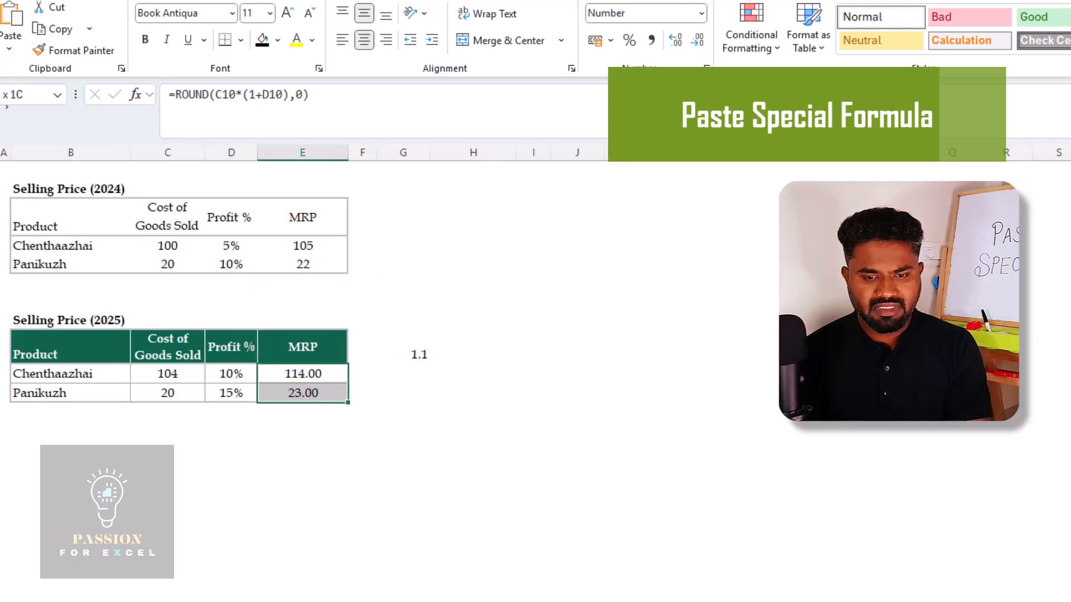
key(ctrl+v)
key(Delete)
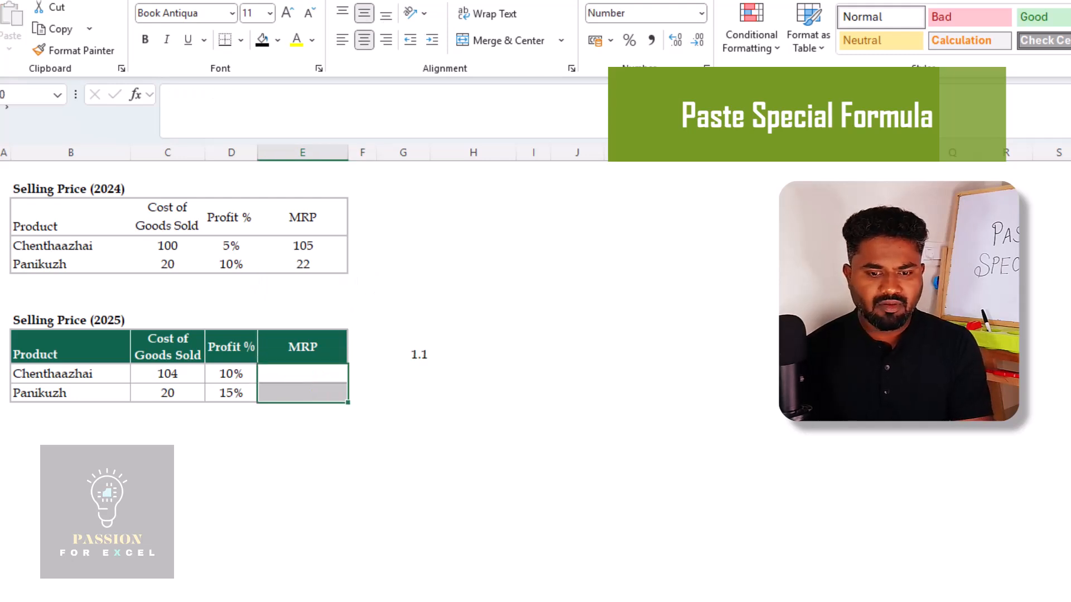
Review the 2025 cost and profit inputs and the 2024 MRP formula in E4
key(Left)
key(Up)
key(Down)
key(Right)
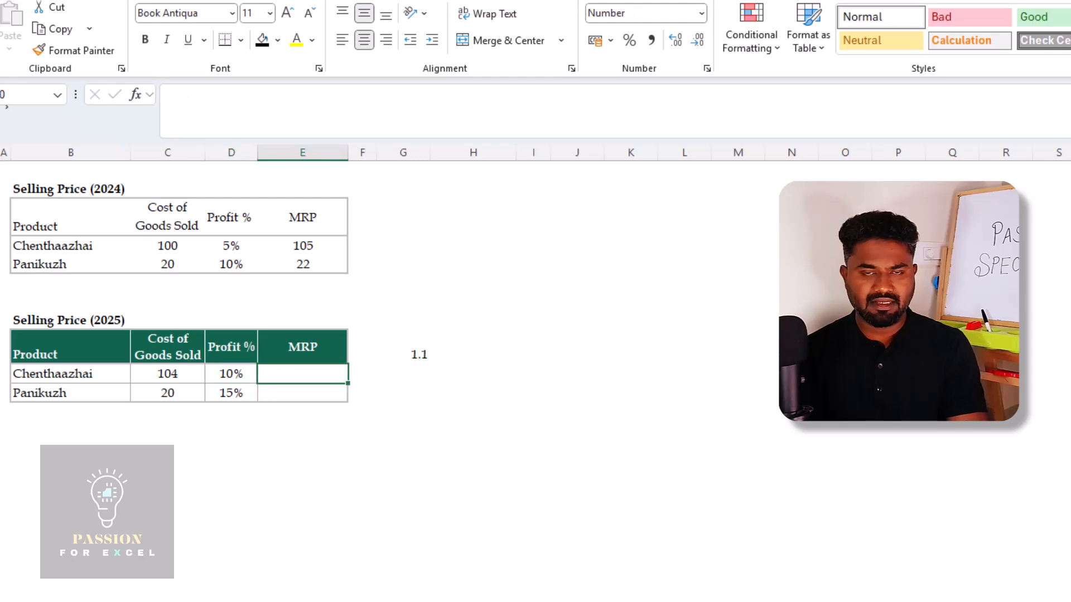
key(Left)
key(Left)
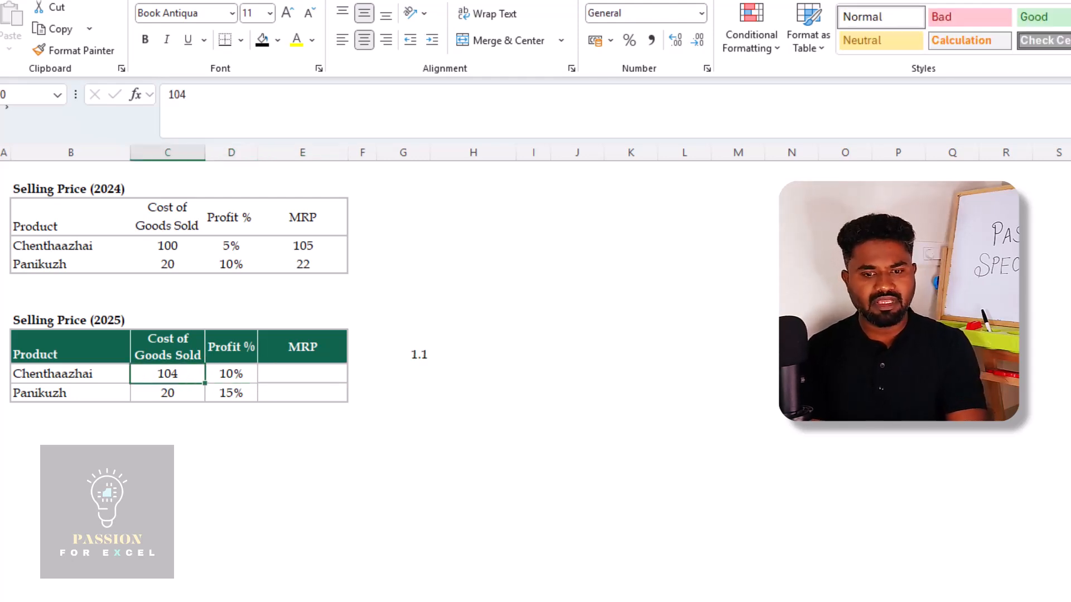
key(Right)
key(Right)
key(Up)
key(Up)
key(Up)
key(Up)
key(Up)
key(Up)
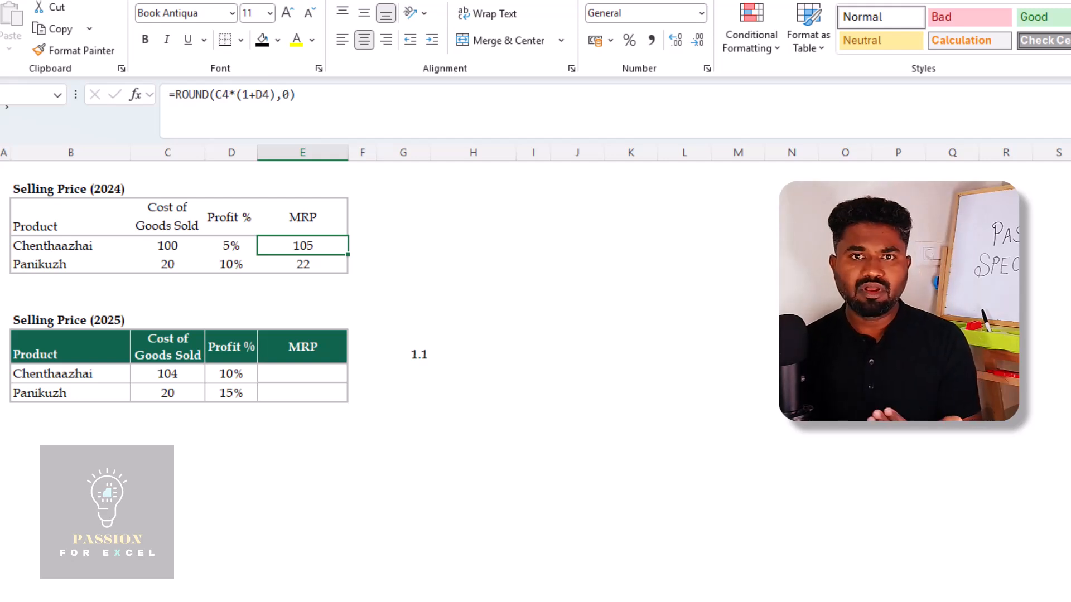
Copy the 2024 MRP formula in E4 and paste it into the 2025 MRP cells E10:E11 using Paste Special with Formulas
key(Down)
key(Down)
key(Down)
key(Down)
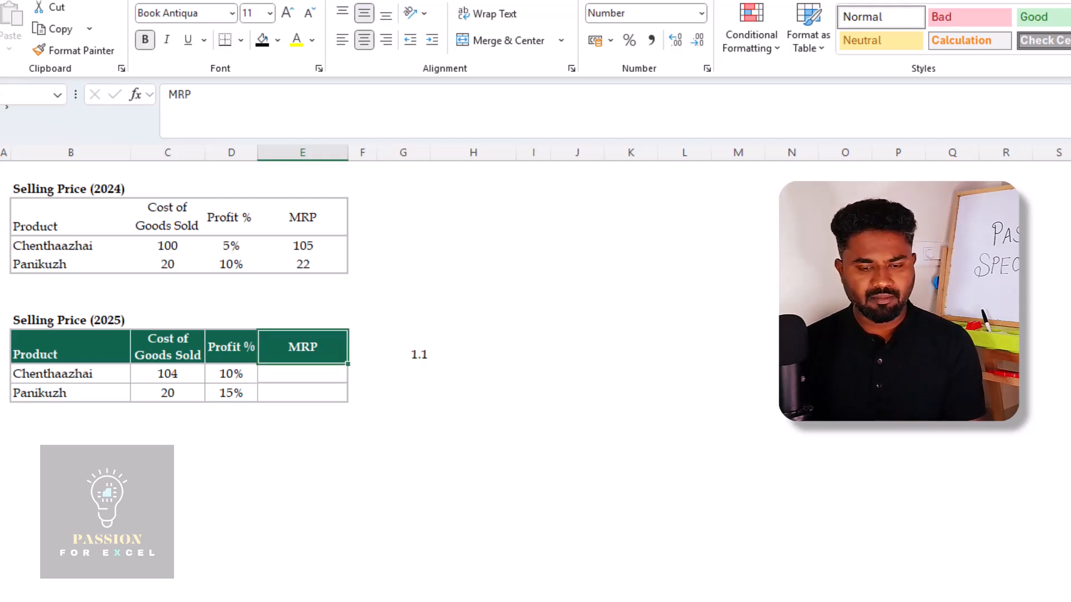
key(Up)
key(Up)
key(Up)
key(ctrl+c)
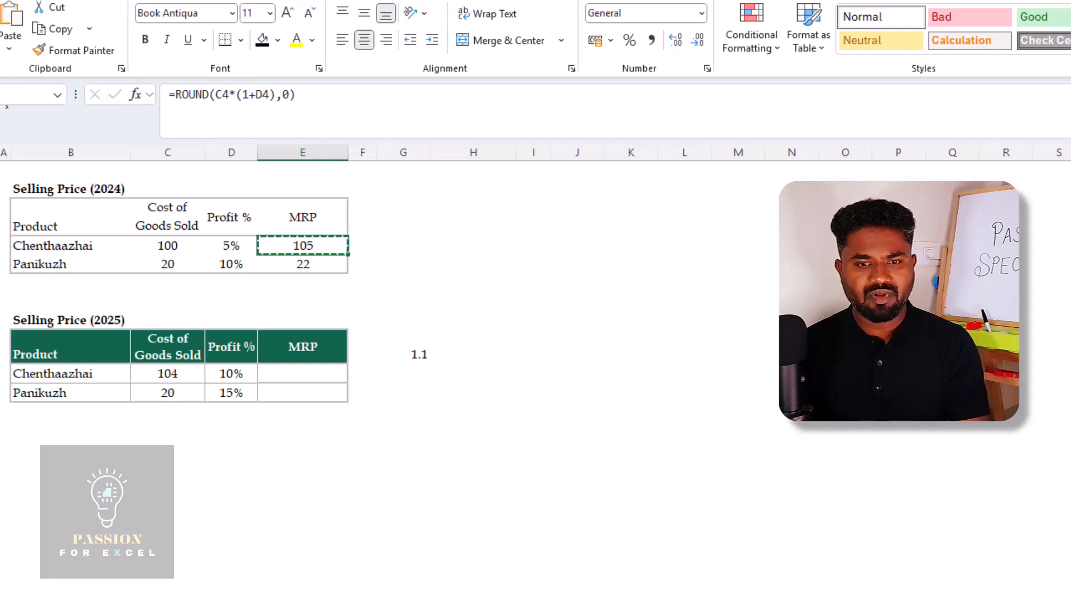
key(Down)
key(Down)
key(Down)
key(Down)
key(Down)
key(shift+Down)
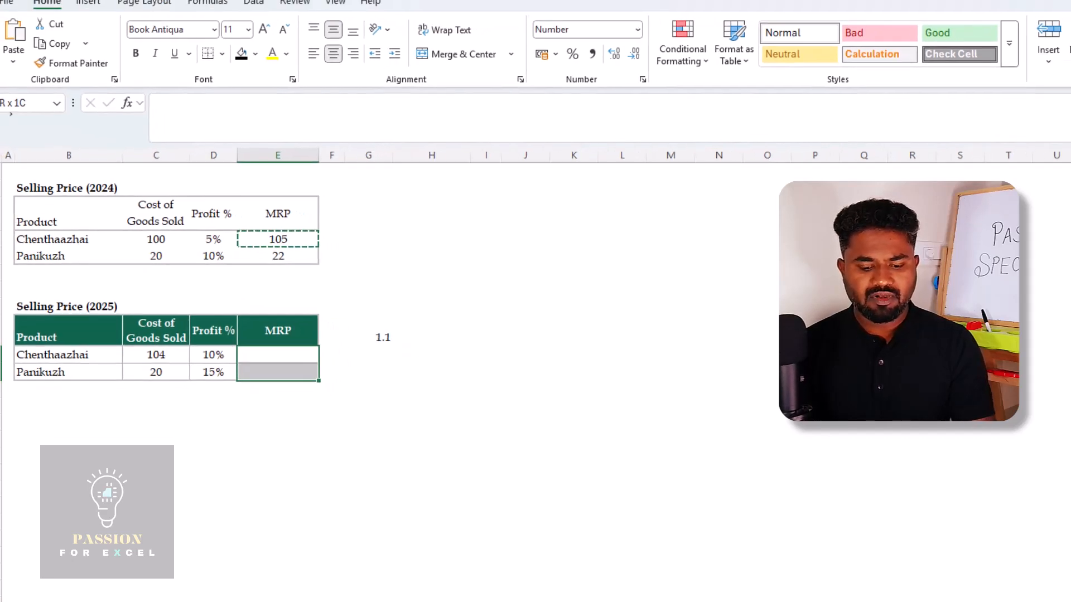
key(ctrl+alt+v)
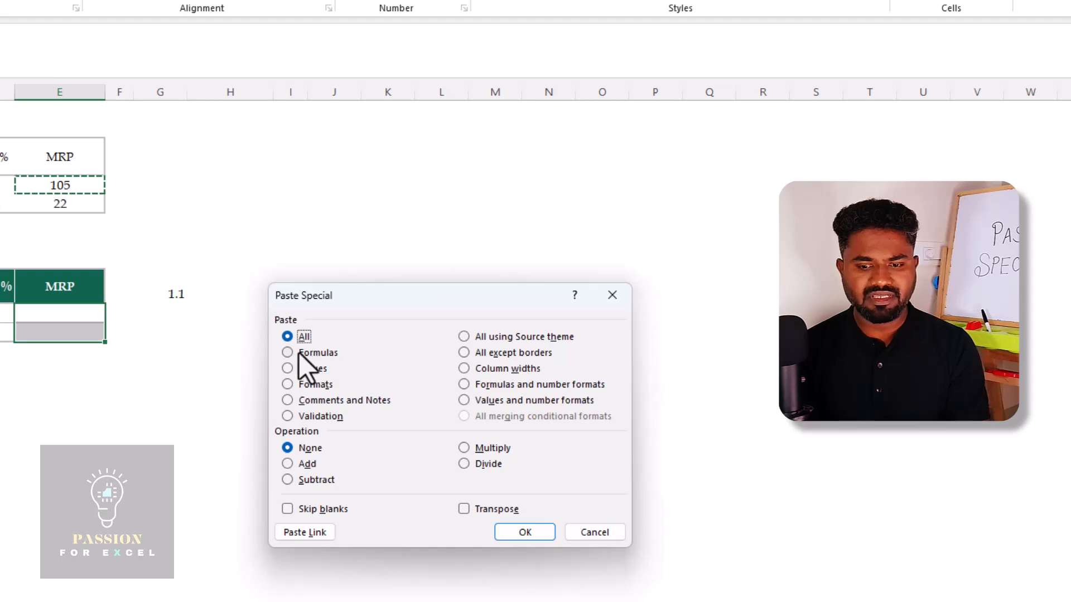
click(287, 353)
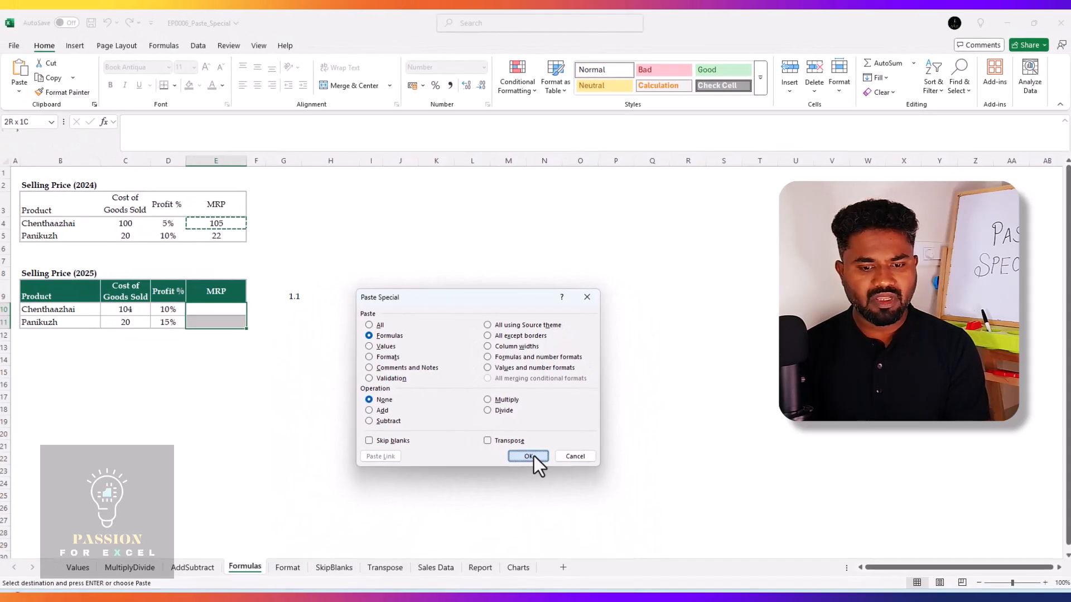
click(531, 505)
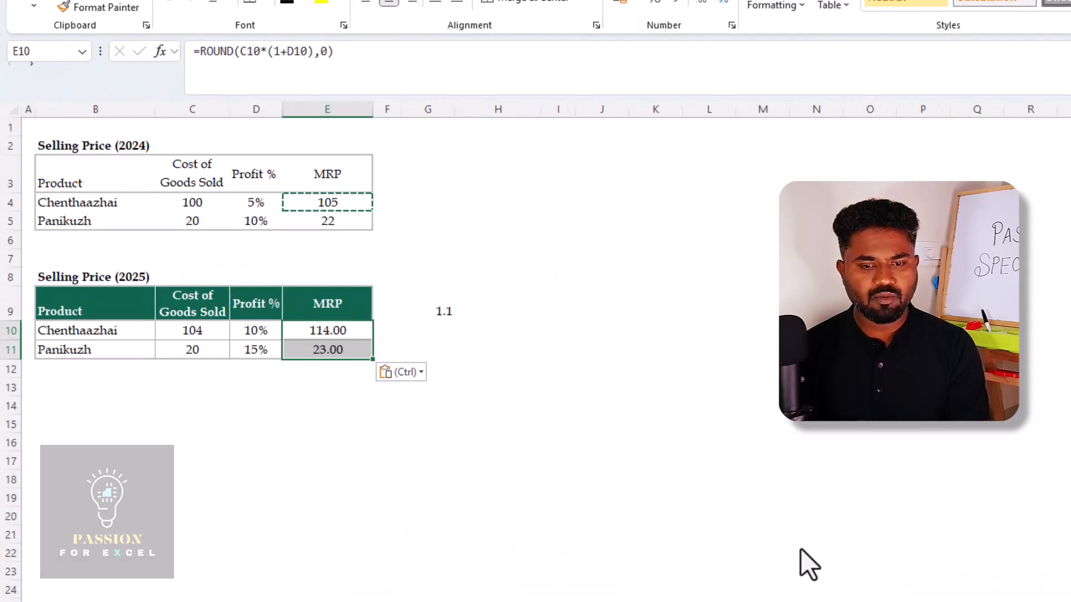
Compare the MRP formula in E4 with the pasted formula in the Selling Price (2025) table
key(Up)
key(Up)
key(Up)
key(Up)
key(Up)
key(Up)
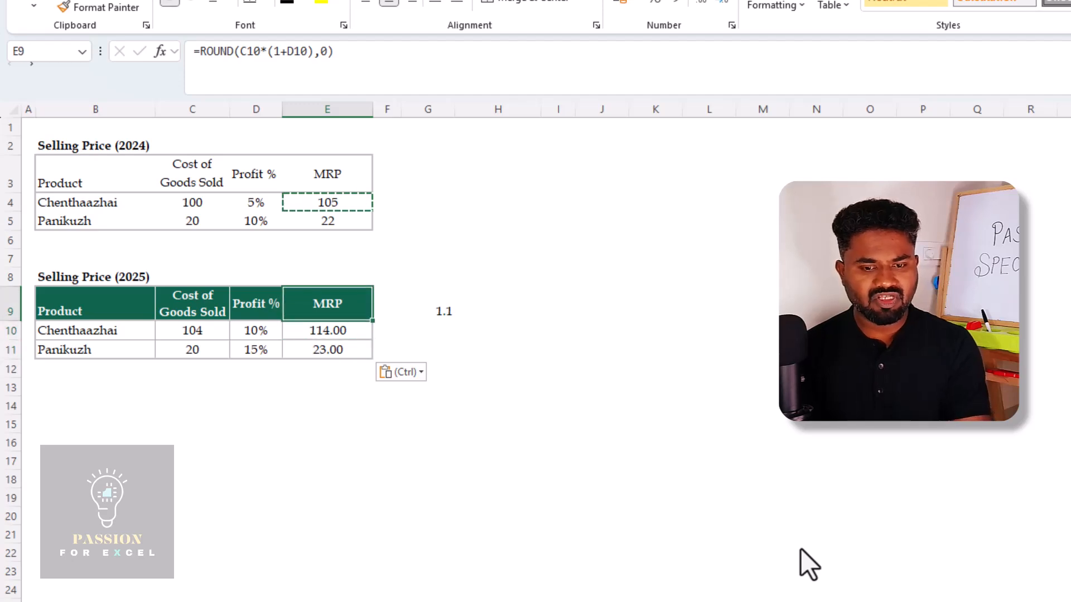
key(F2)
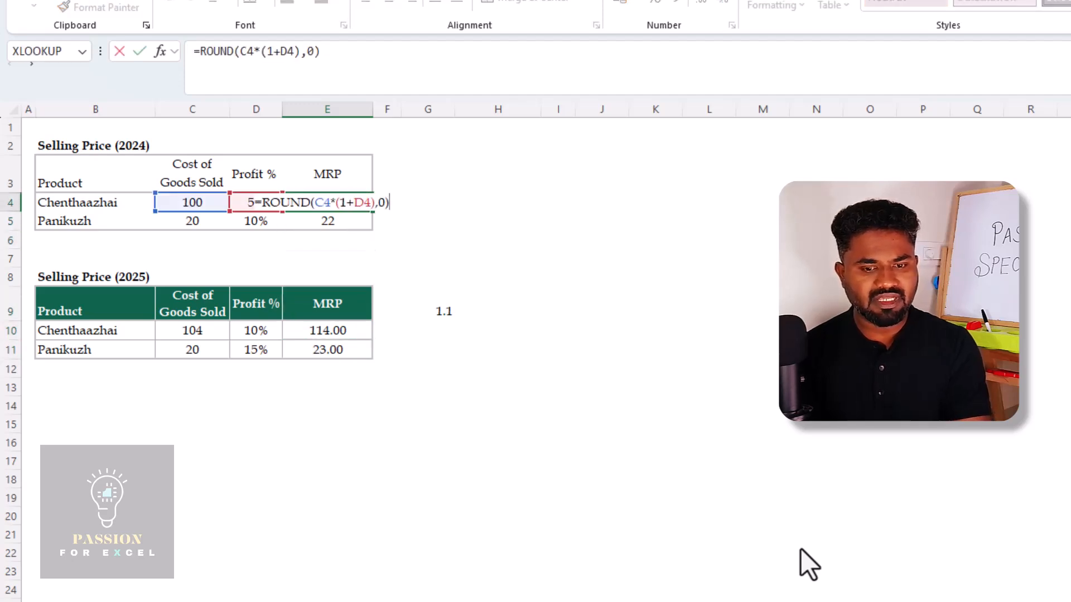
key(Escape)
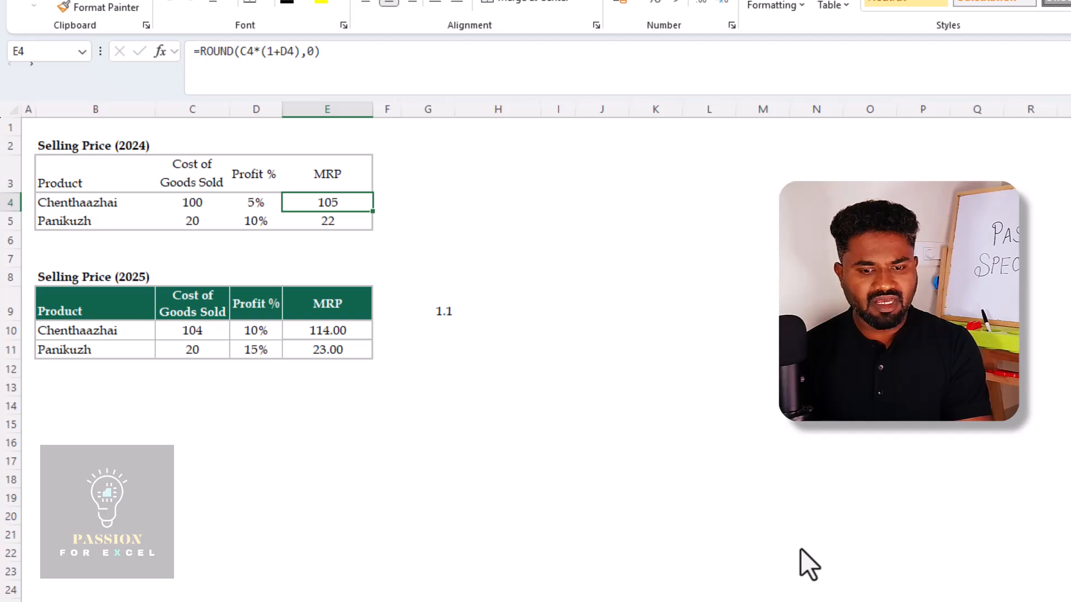
key(Down)
key(Down)
key(Down)
key(Down)
key(Down)
key(Down)
key(F2)
key(Escape)
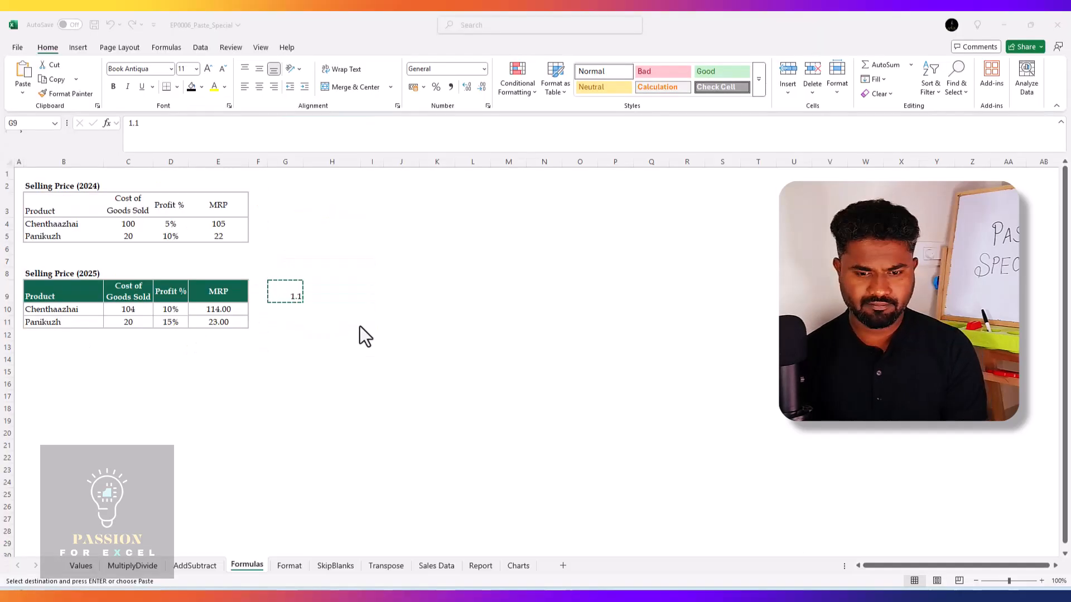
Copy the 1.1 multiplier in G9
click(287, 296)
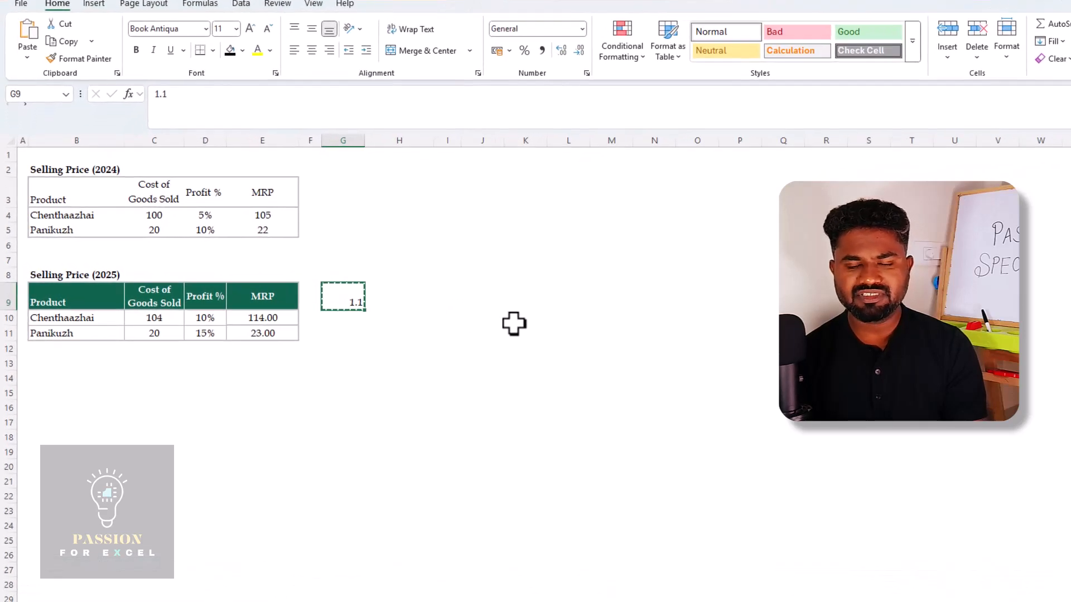
key(Right)
key(Left)
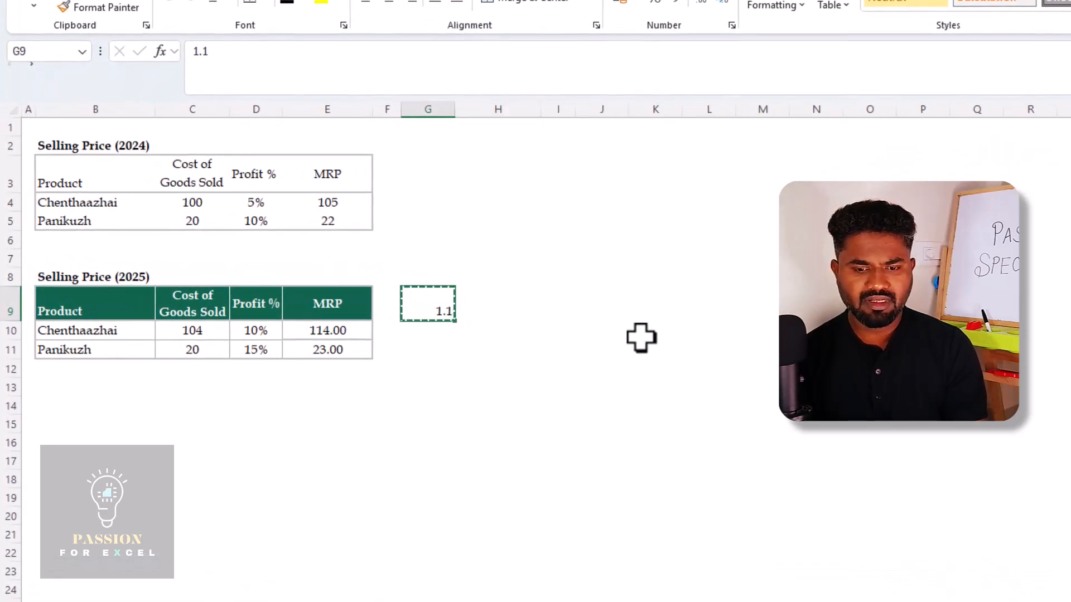
key(Right)
key(Left)
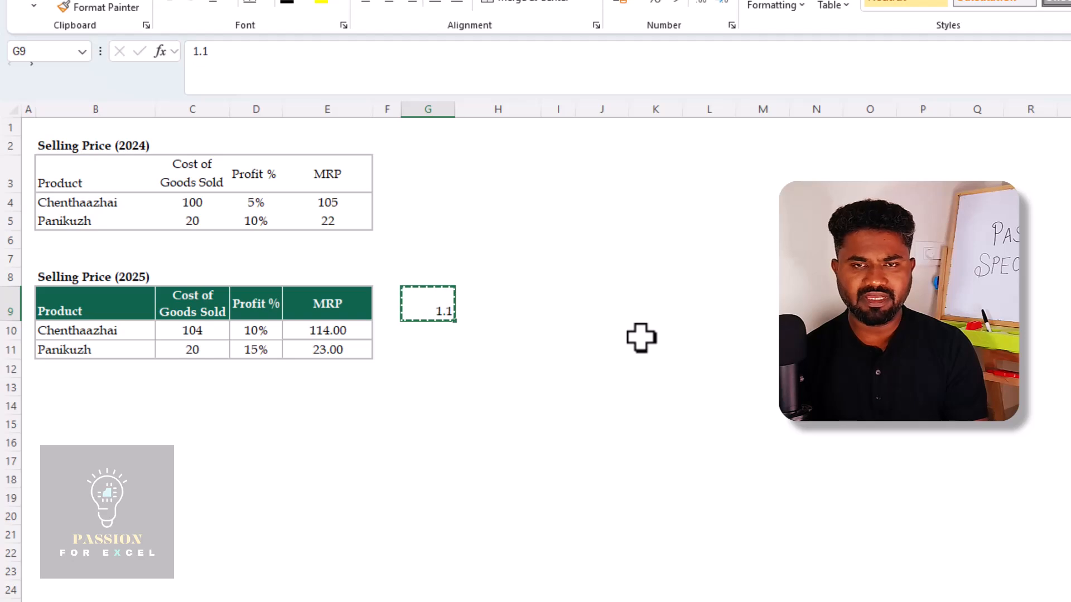
Try multiplying the 2025 MRP cells E10:E11 by the copied 1.1 using Paste Special with All and Multiply, and undo it
key(Right)
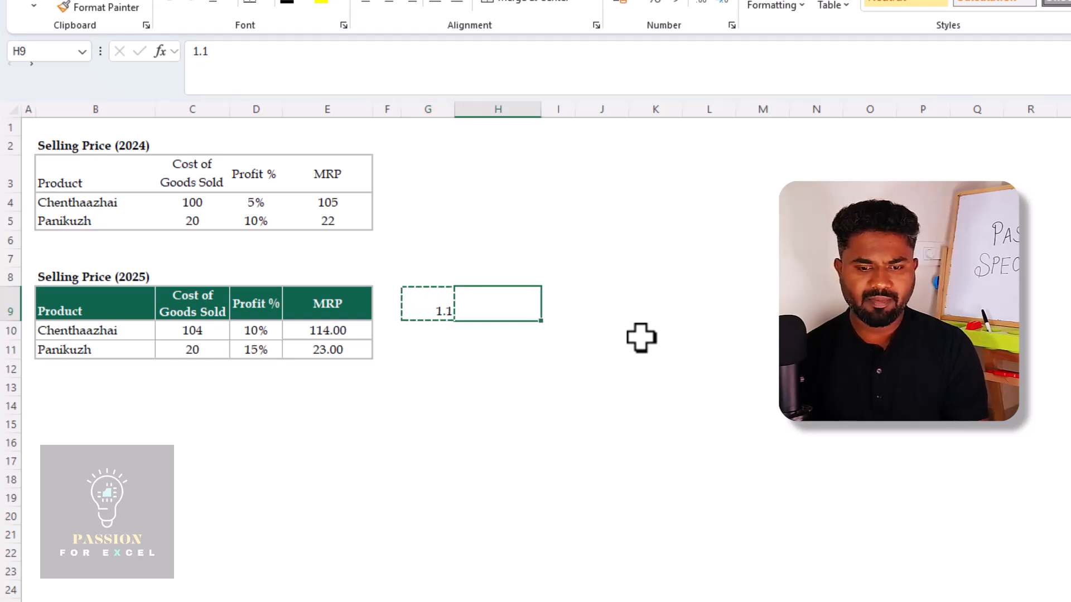
key(Down)
key(Left)
key(Left)
key(Left)
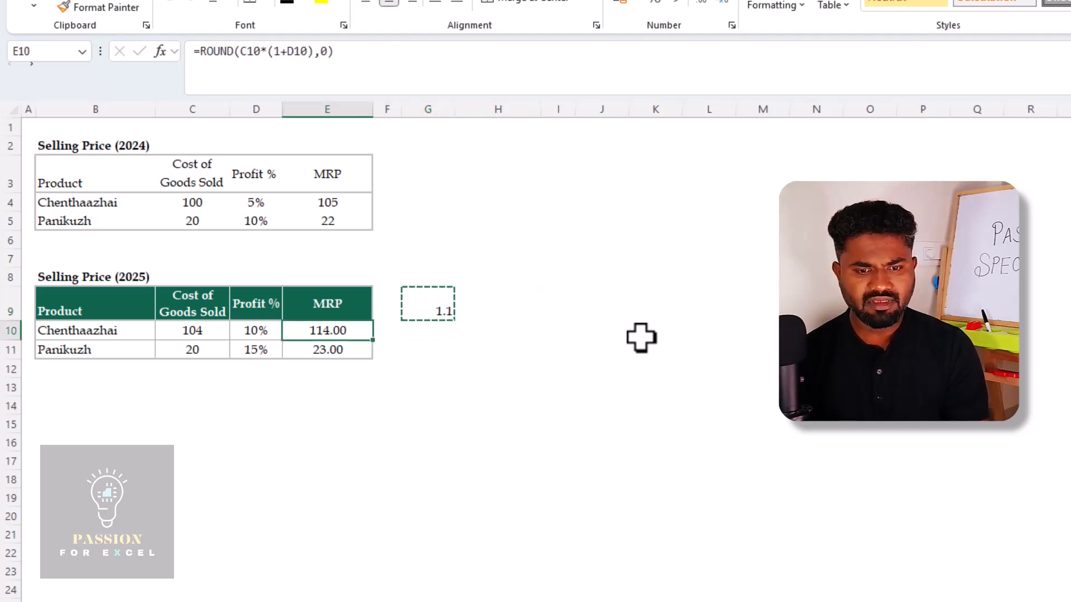
key(shift+Down)
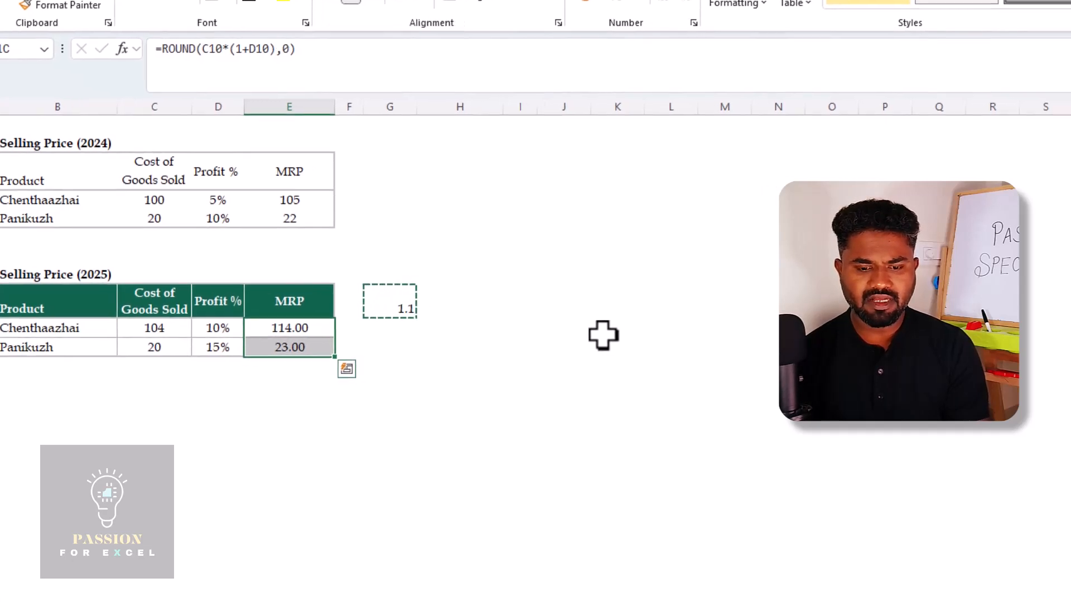
key(ctrl+alt+v)
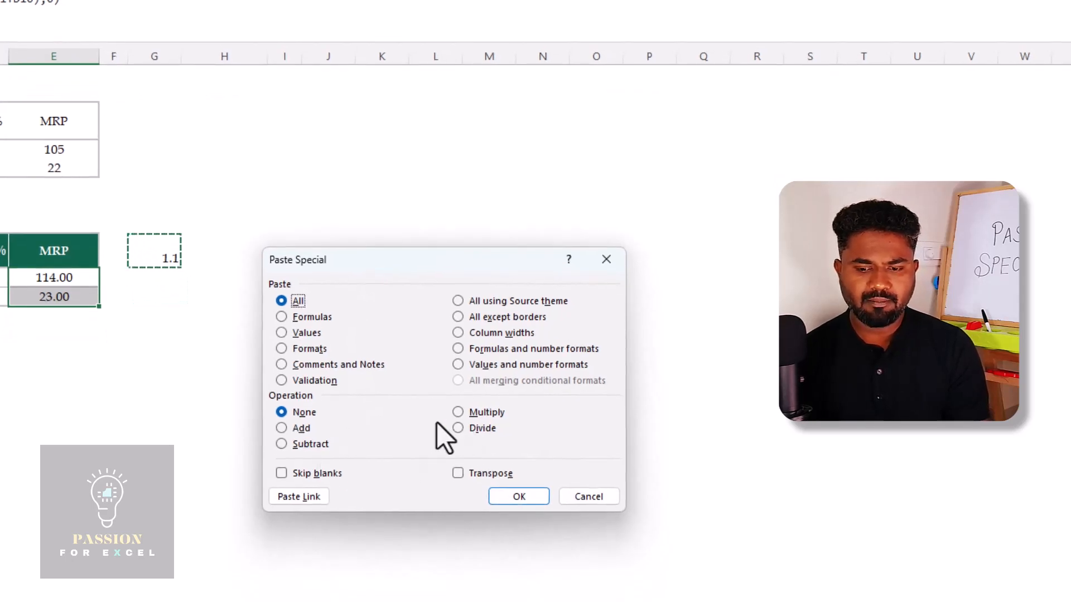
click(458, 412)
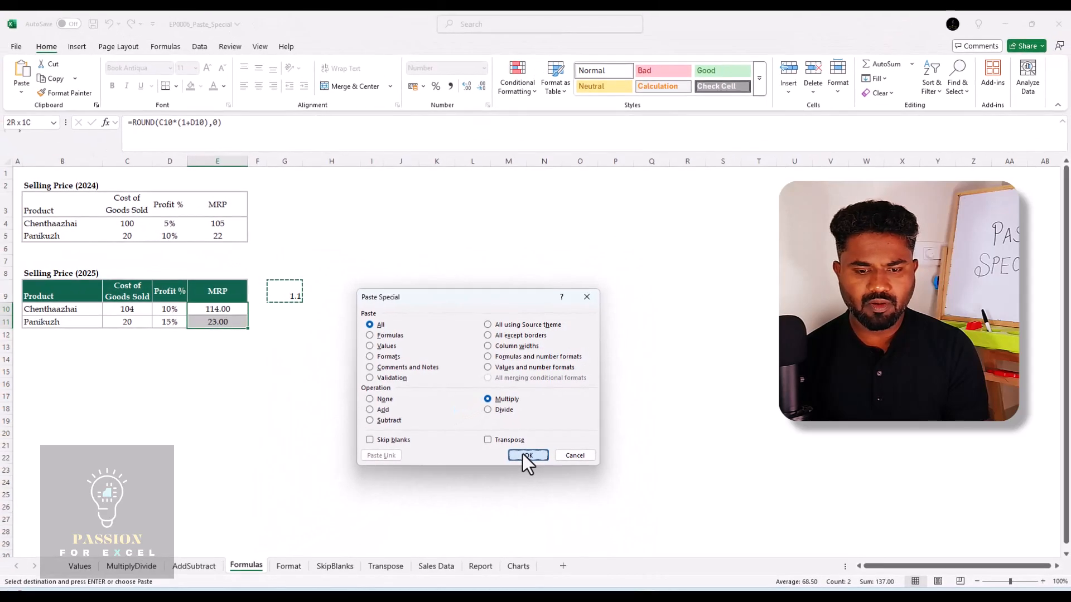
click(525, 455)
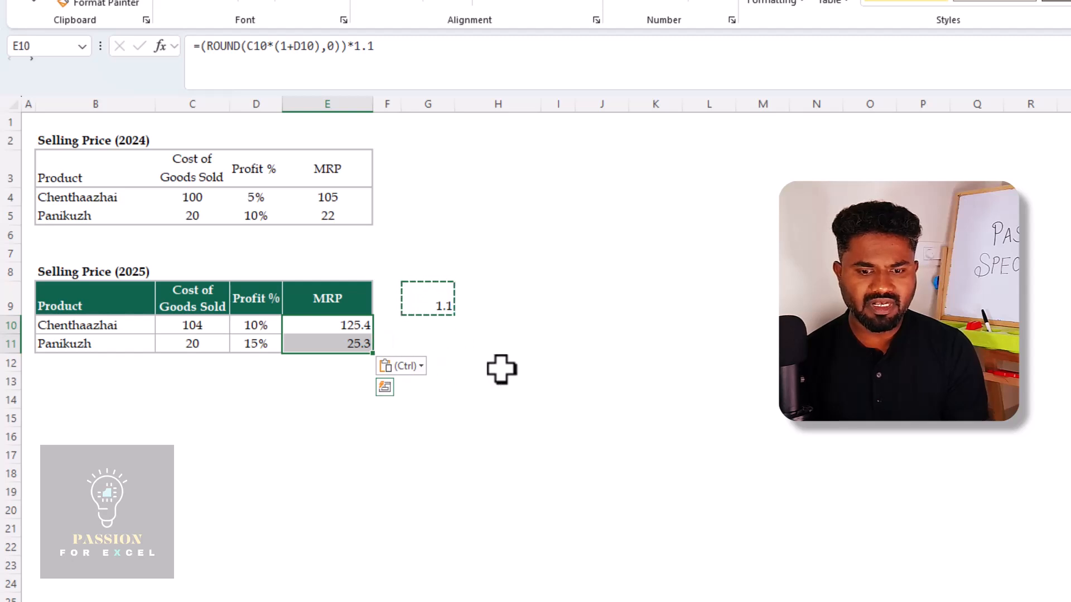
key(ctrl+z)
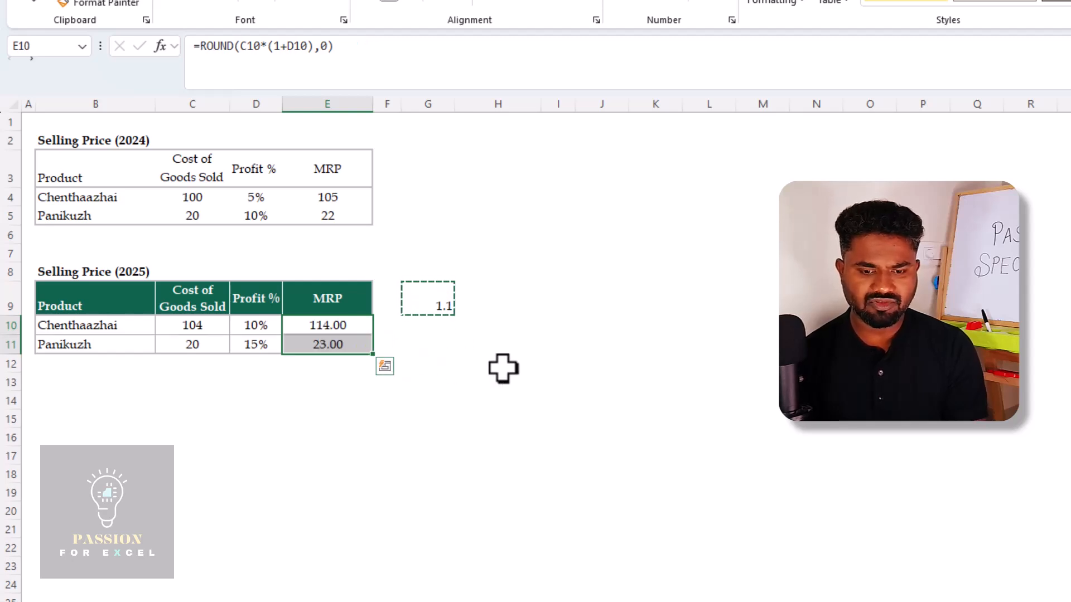
Multiply the 2025 MRP formulas in E10:E11 by the 1.1 copied from G9 using Paste Special with Values and Multiply
key(Up)
key(Right)
key(Right)
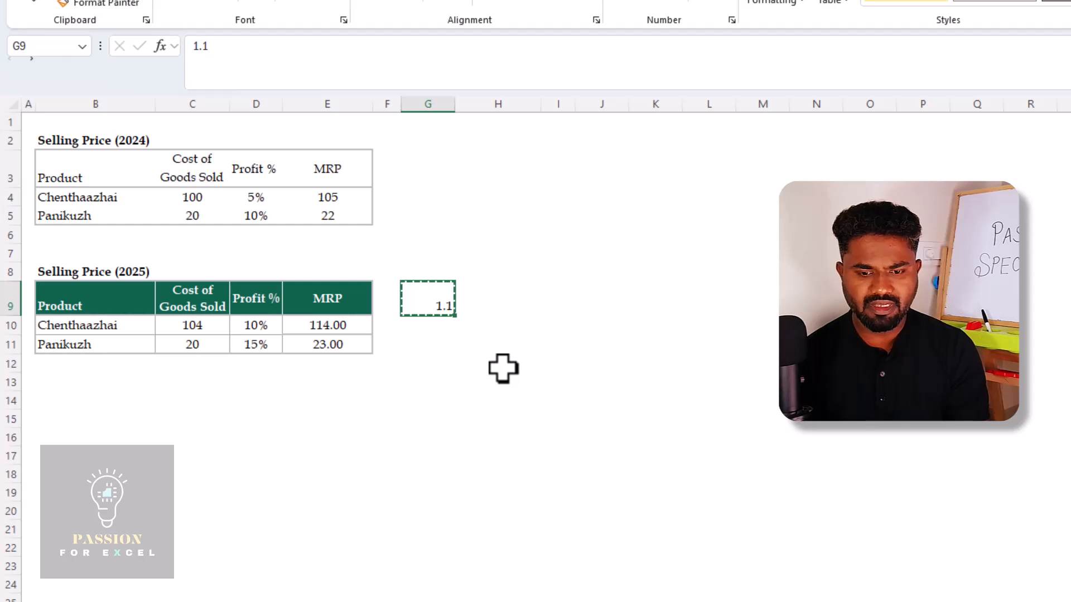
key(Left)
key(Left)
key(Down)
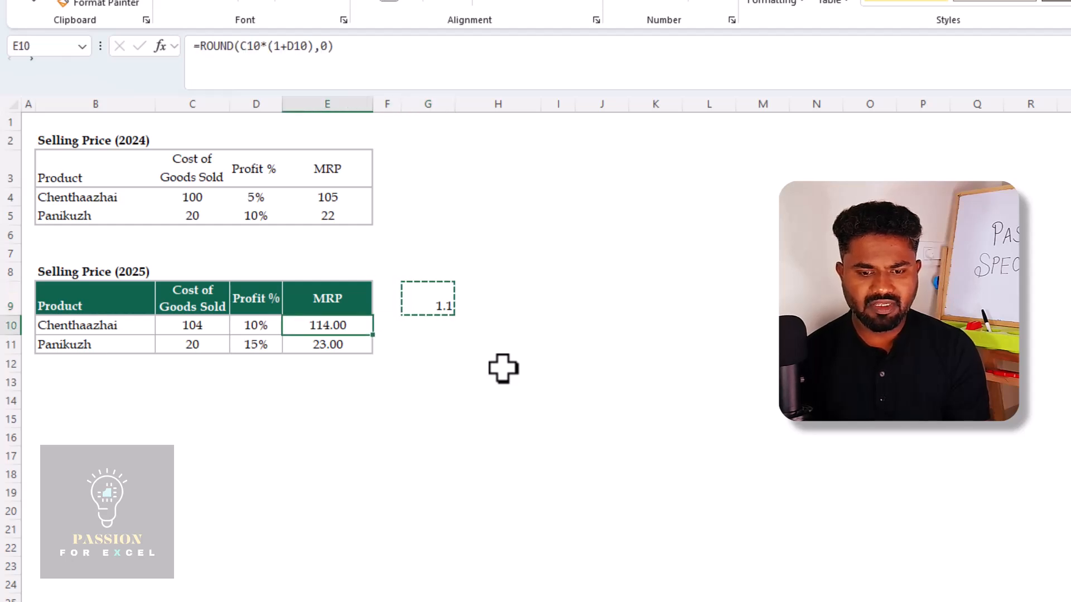
key(shift+Down)
key(shift+F10)
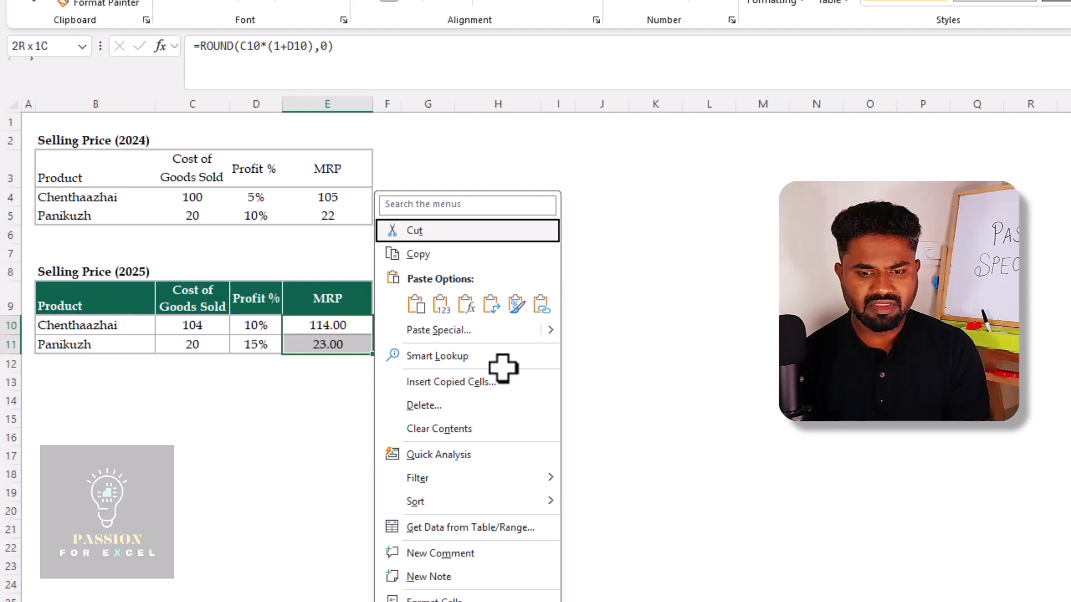
click(487, 331)
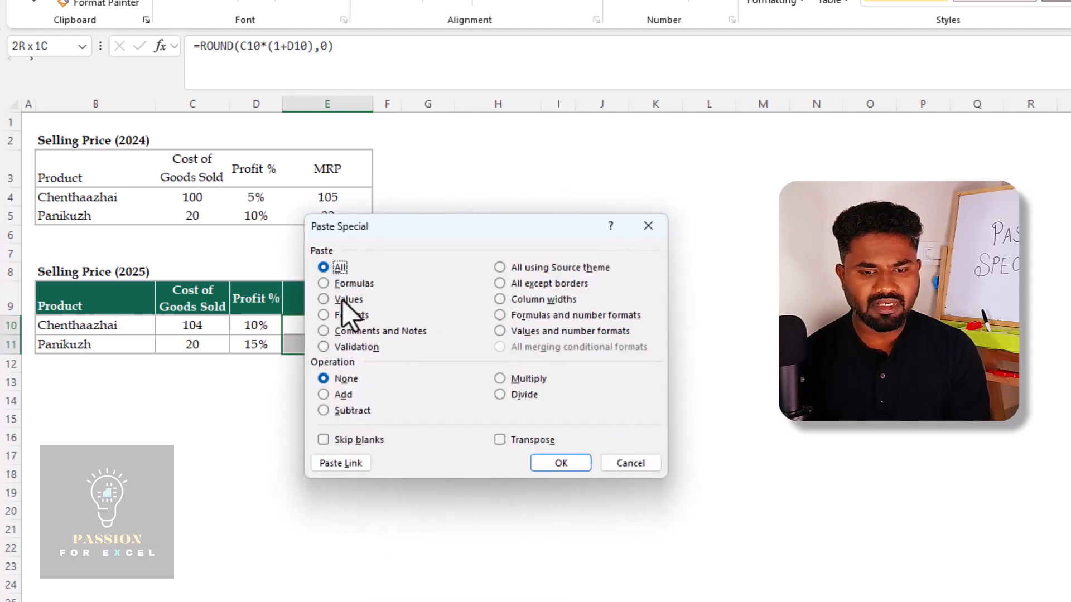
click(323, 301)
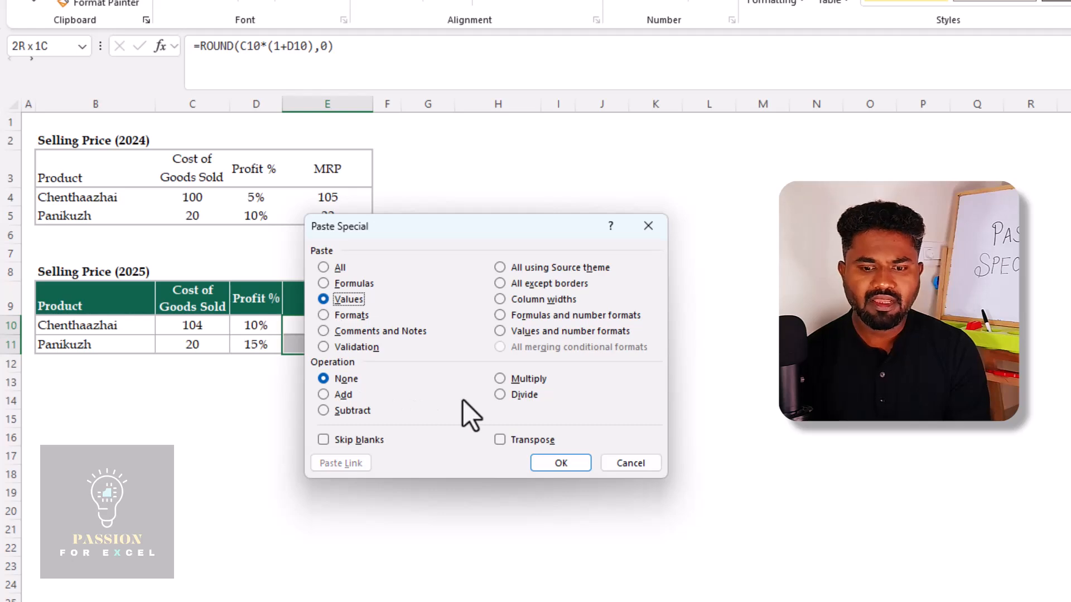
click(500, 378)
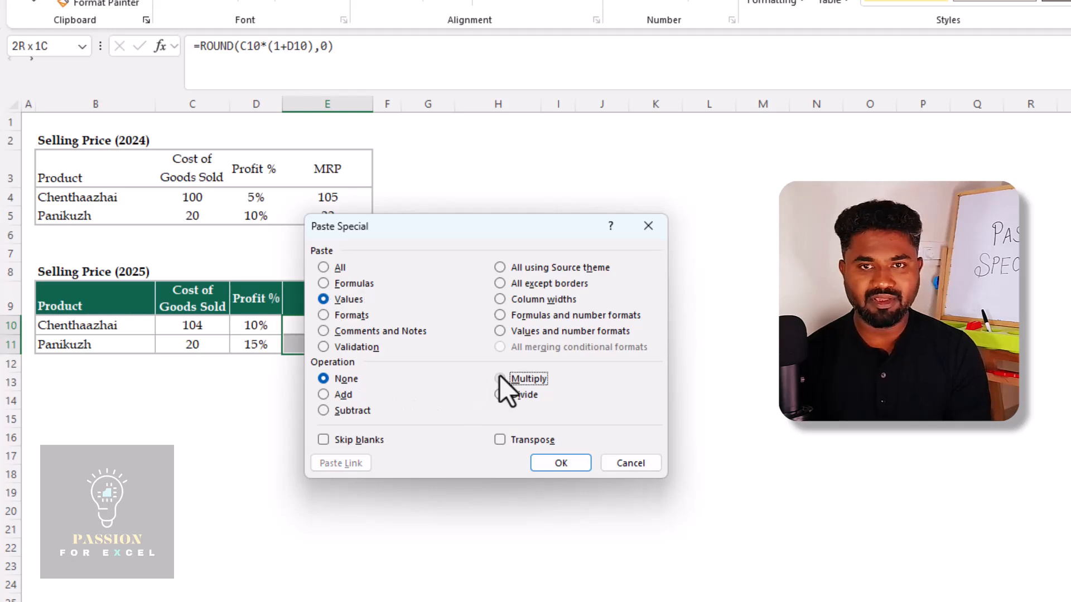
click(563, 463)
click(586, 411)
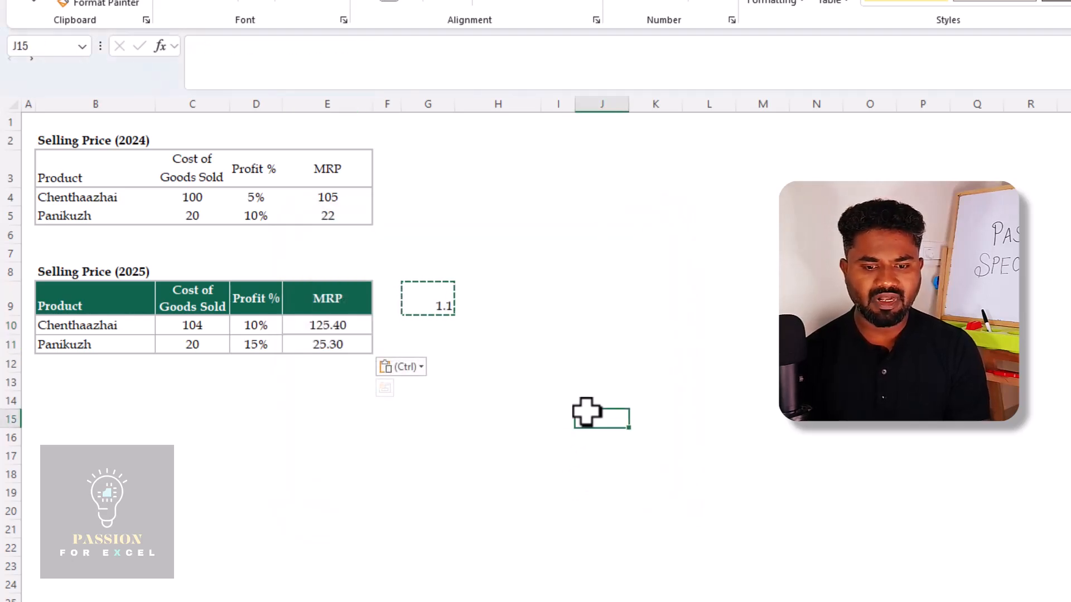
Inspect the multiplied MRP formula in E10 and the multiplier in G9
key(Left)
key(Left)
key(Up)
key(Up)
key(Left)
key(Left)
key(Up)
key(Up)
key(Left)
key(F2)
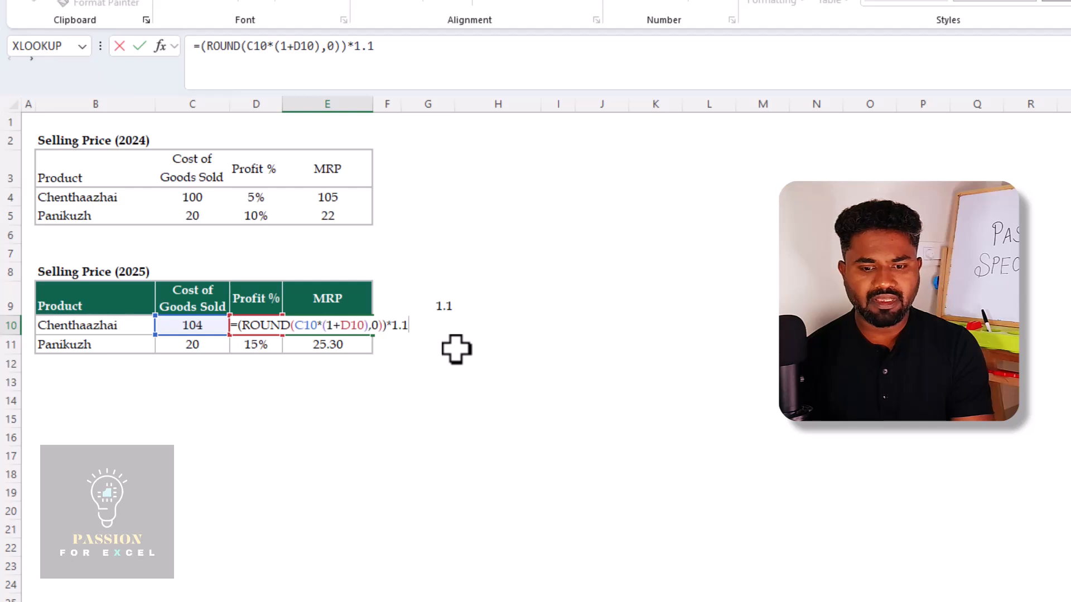
key(ctrl+Return)
key(Right)
key(Right)
key(Up)
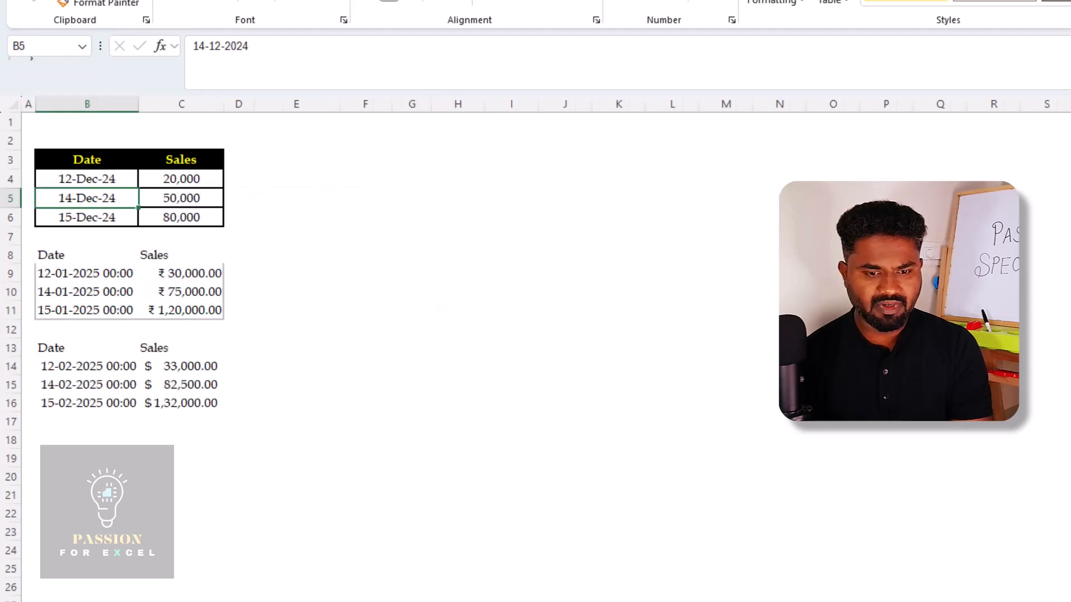
On the Format sheet, compare the Date and Sales formatting of the first table with the unformatted table below it
key(Up)
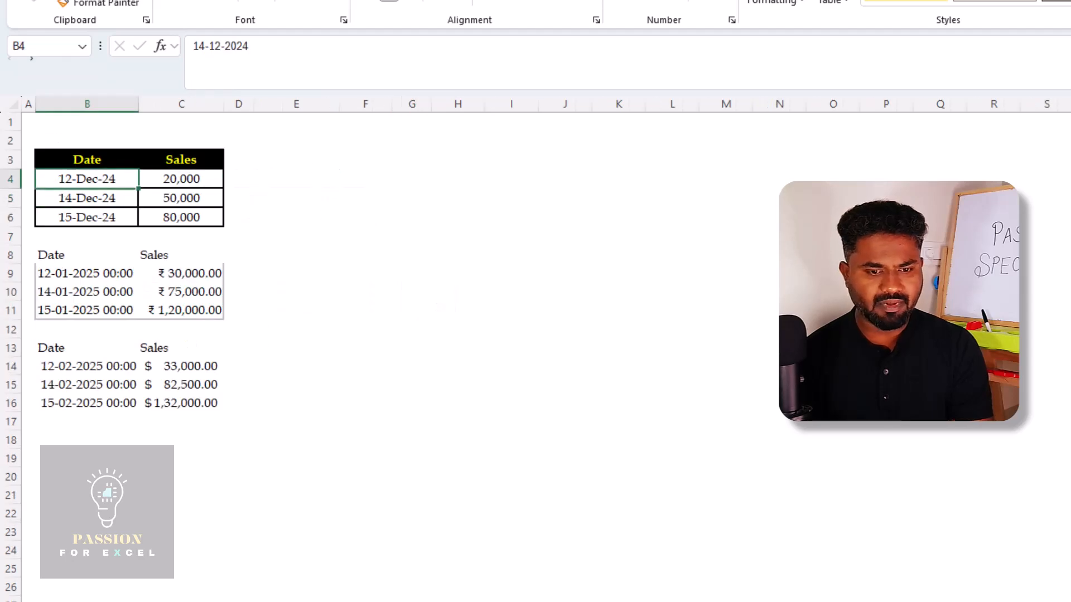
key(Right)
key(Down)
key(Down)
key(Up)
key(Up)
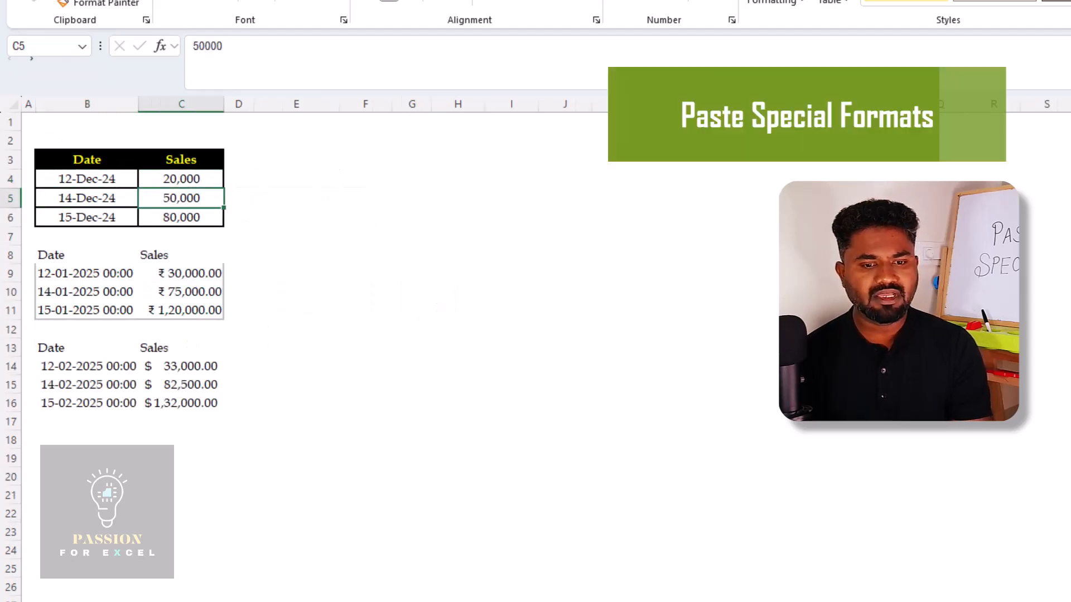
key(Left)
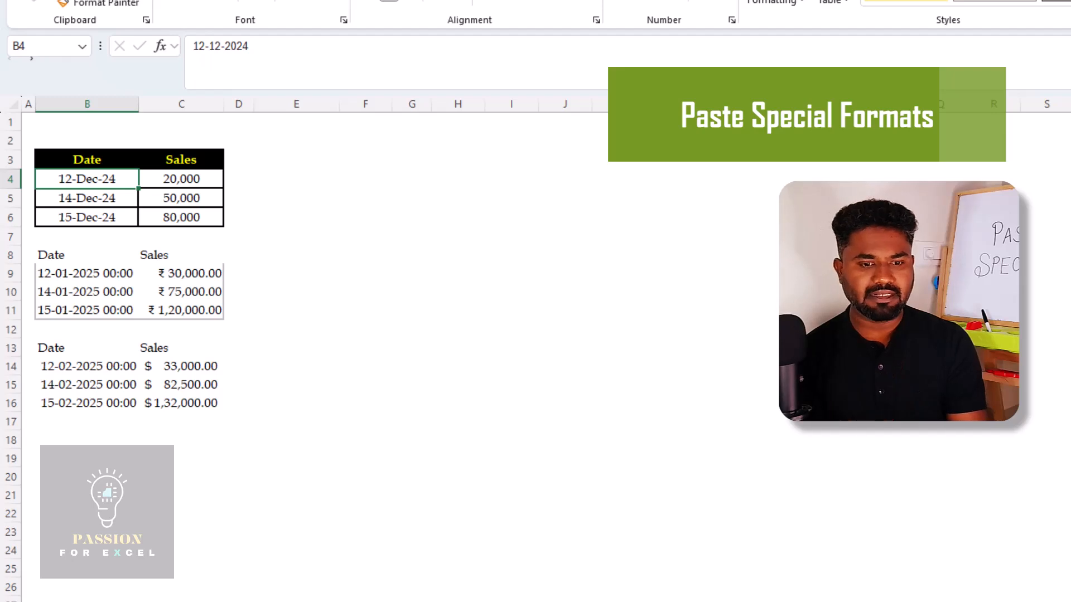
key(Down)
key(Down)
key(Down)
key(Down)
key(Down)
key(Down)
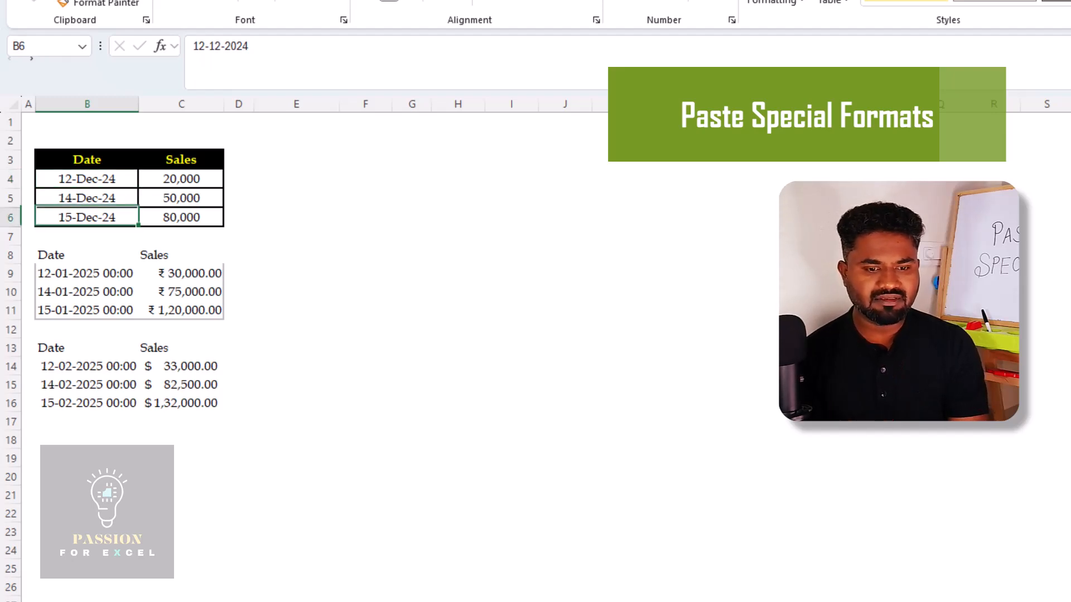
key(Right)
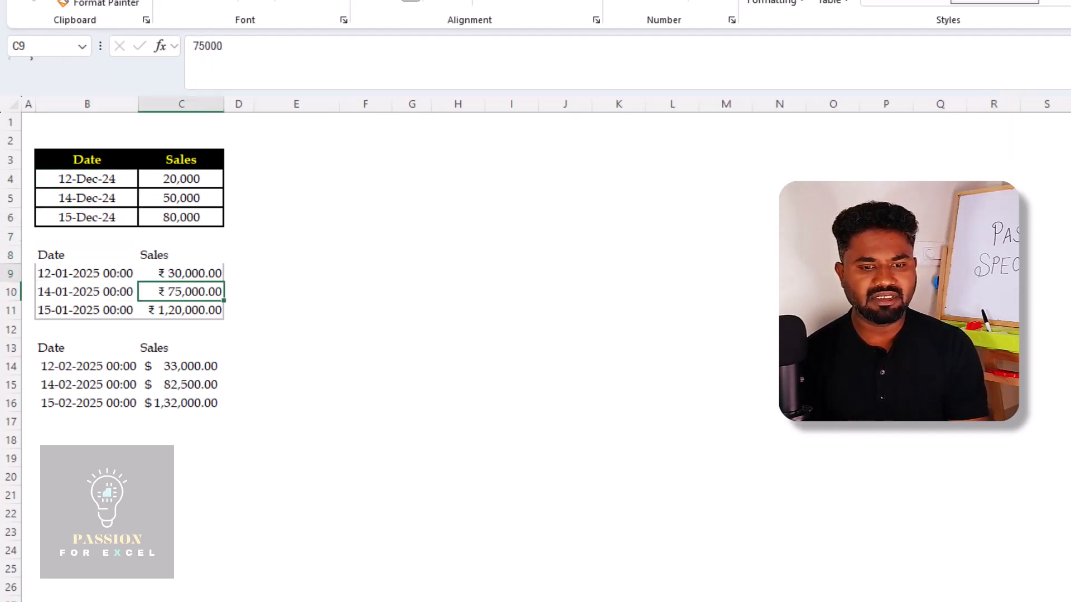
key(Up)
key(Up)
key(Up)
key(Up)
key(Up)
key(Left)
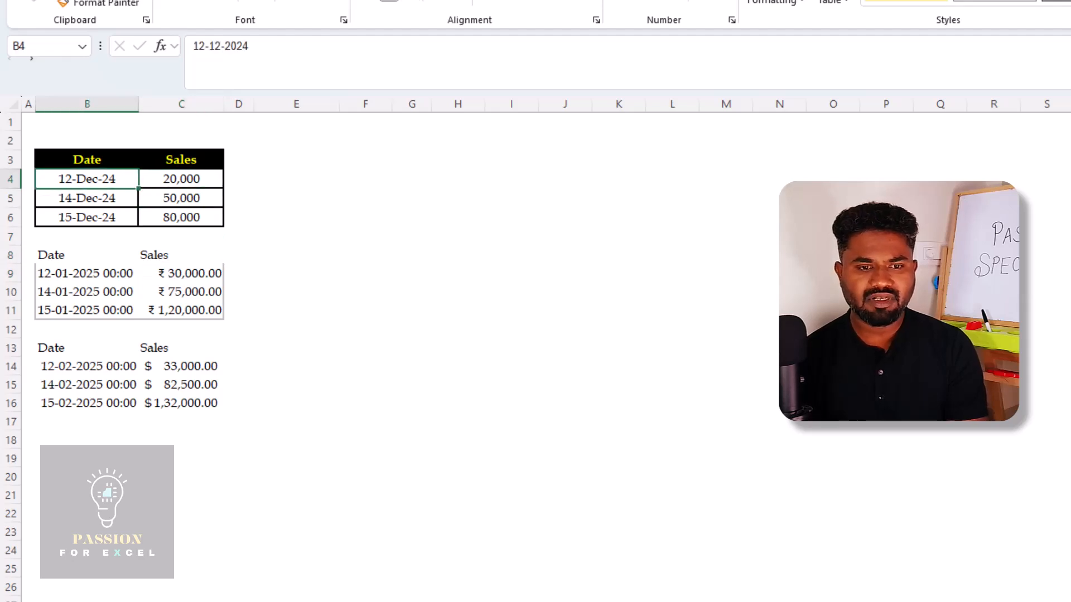
Copy the formatted Date and Sales table in B3:C6
key(Up)
key(shift+Right)
key(shift+Down)
key(shift+Down)
key(shift+Down)
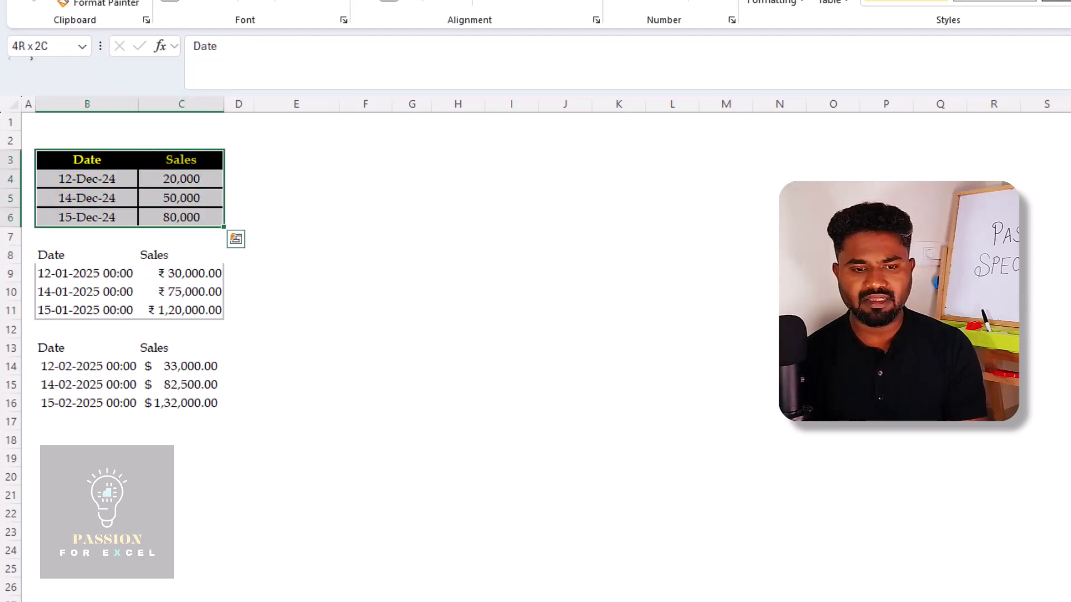
Paste only the formats of the copied table onto both unformatted tables, B8:C11 and B13:C16, using Paste Special with Formats
key(Down)
key(Down)
key(Down)
key(Down)
key(Down)
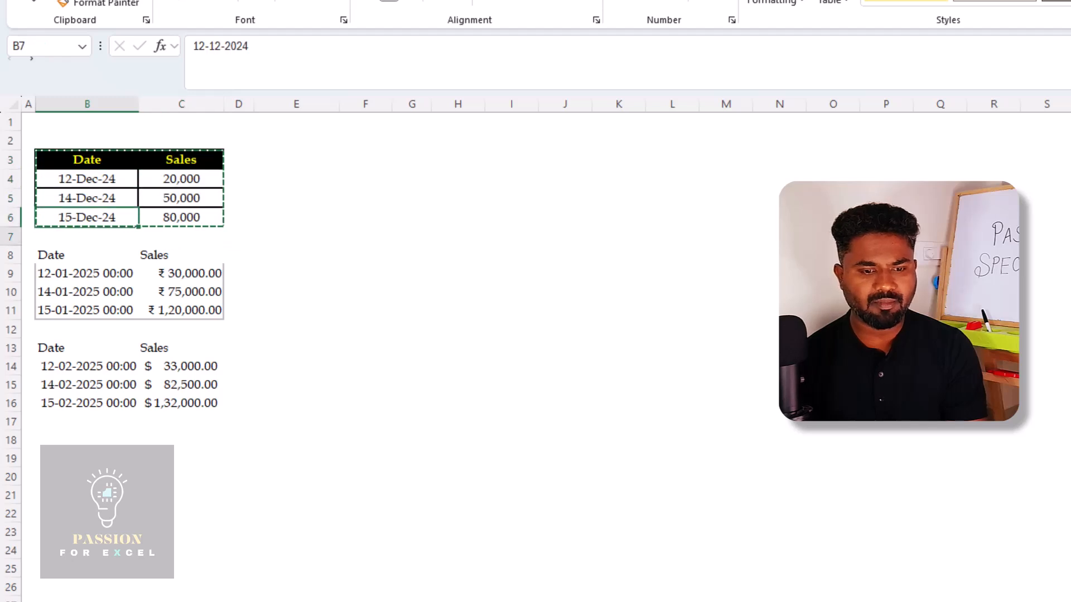
key(shift+Down)
key(shift+Down)
key(shift+Down)
key(shift+Right)
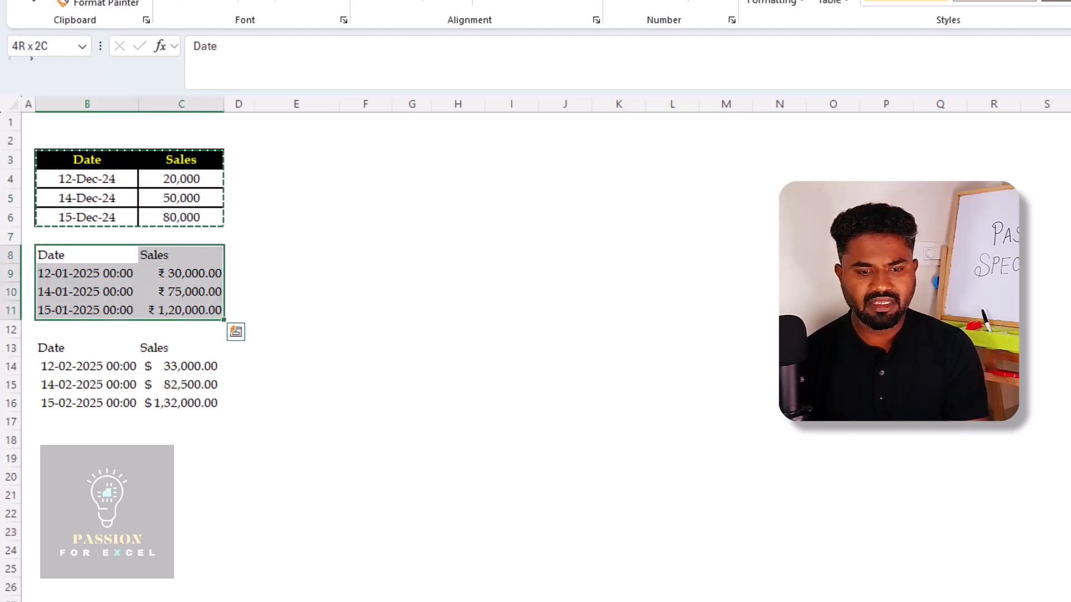
key(ctrl+Down)
key(ctrl+Up)
key(ctrl+shift+Down)
key(ctrl+shift+Right)
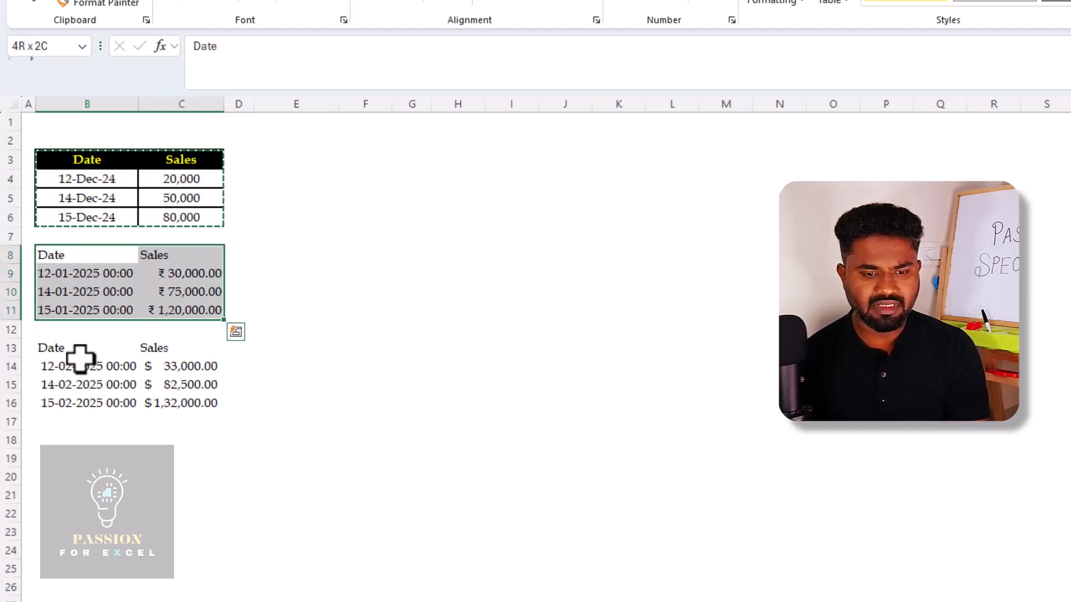
click(70, 347)
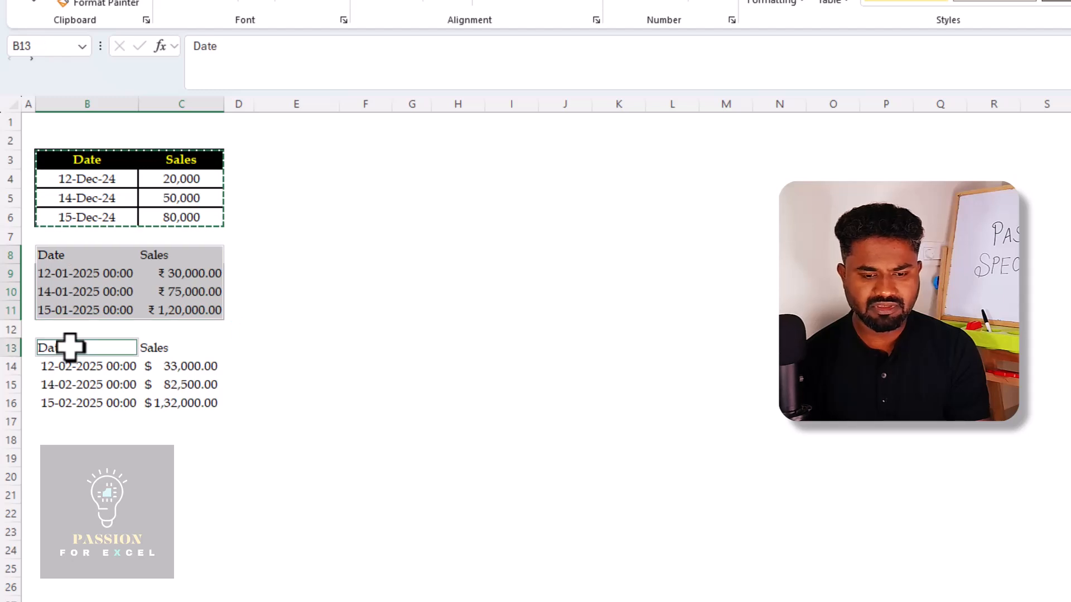
key(ctrl+shift+Down)
key(ctrl+shift+Right)
key(shift+F10)
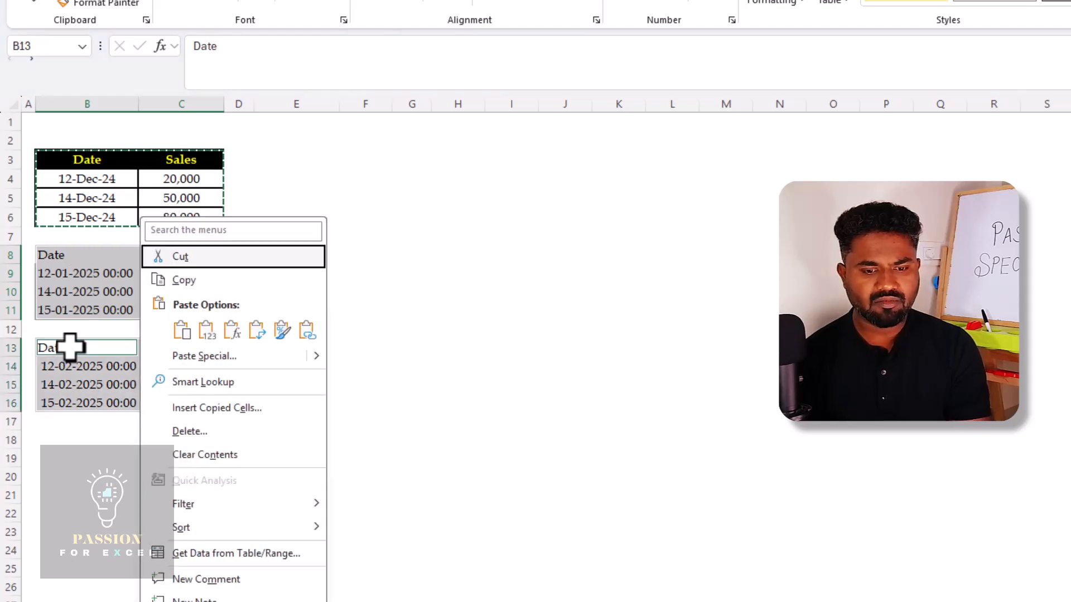
click(225, 351)
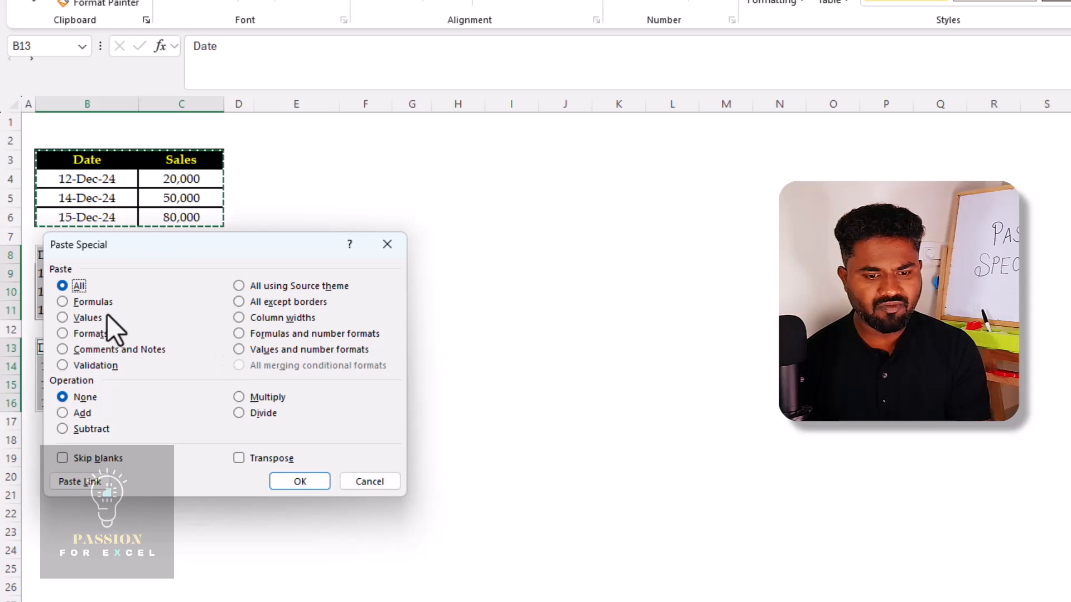
click(62, 333)
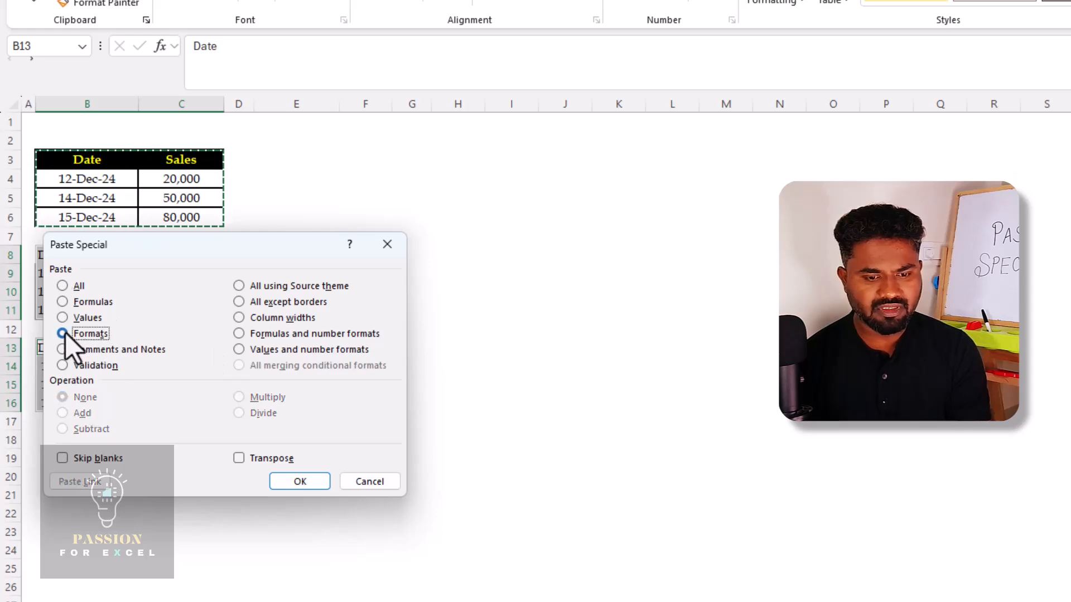
click(304, 483)
click(342, 301)
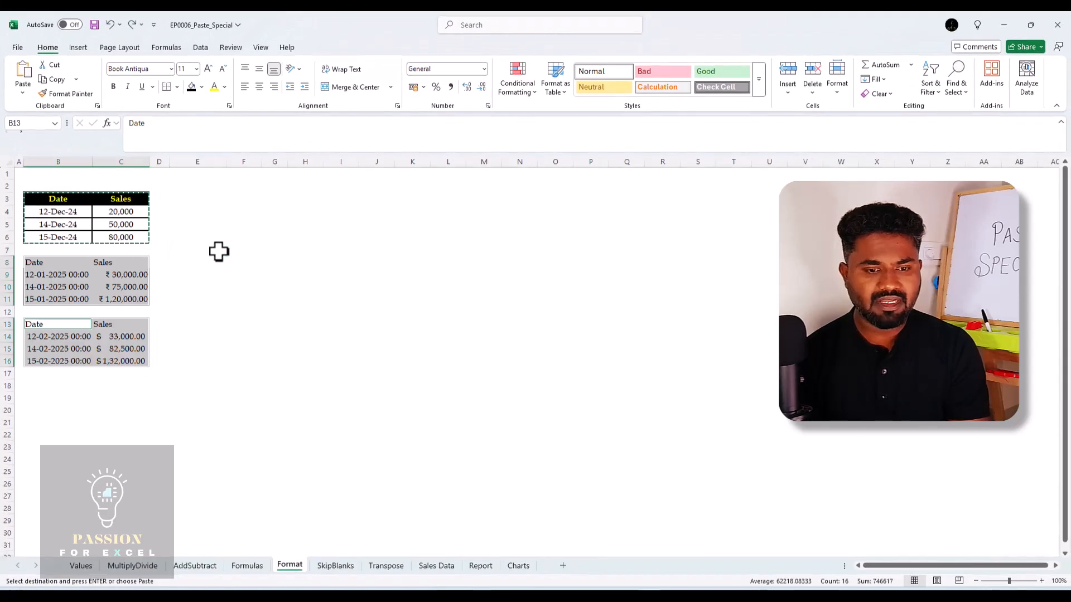
Undo the formats pasted onto the two lower tables and clear the copy selection
key(Up)
key(Up)
key(Up)
key(Up)
key(Up)
key(Escape)
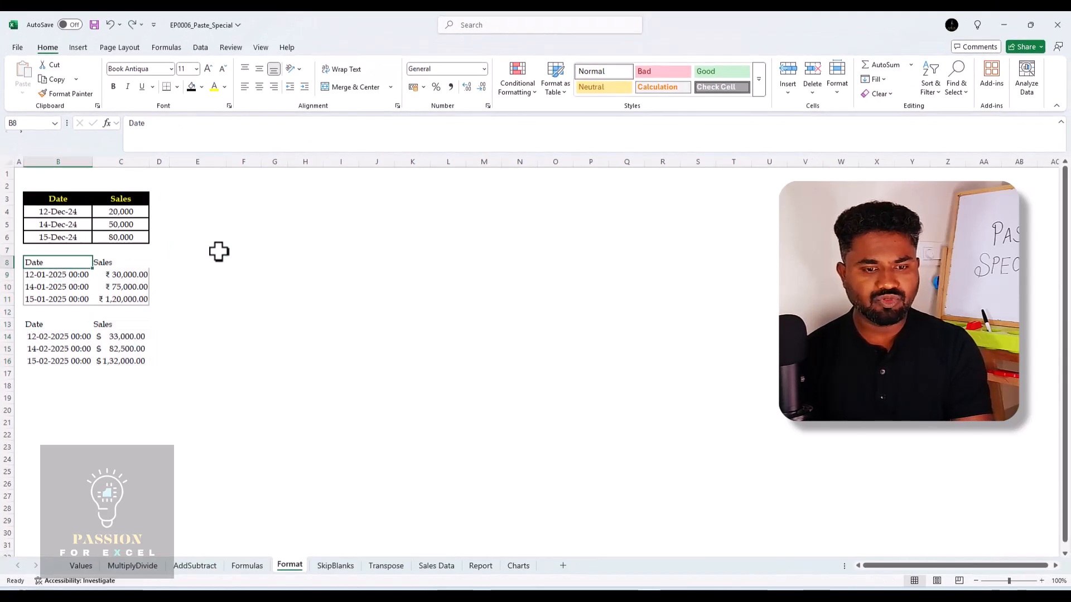
Apply the formatting of B3:C6 to B8:C11, B13:C16 and the empty range B19:C22 with a locked Format Painter, and release it
key(Up)
key(Up)
key(Up)
key(shift+Right)
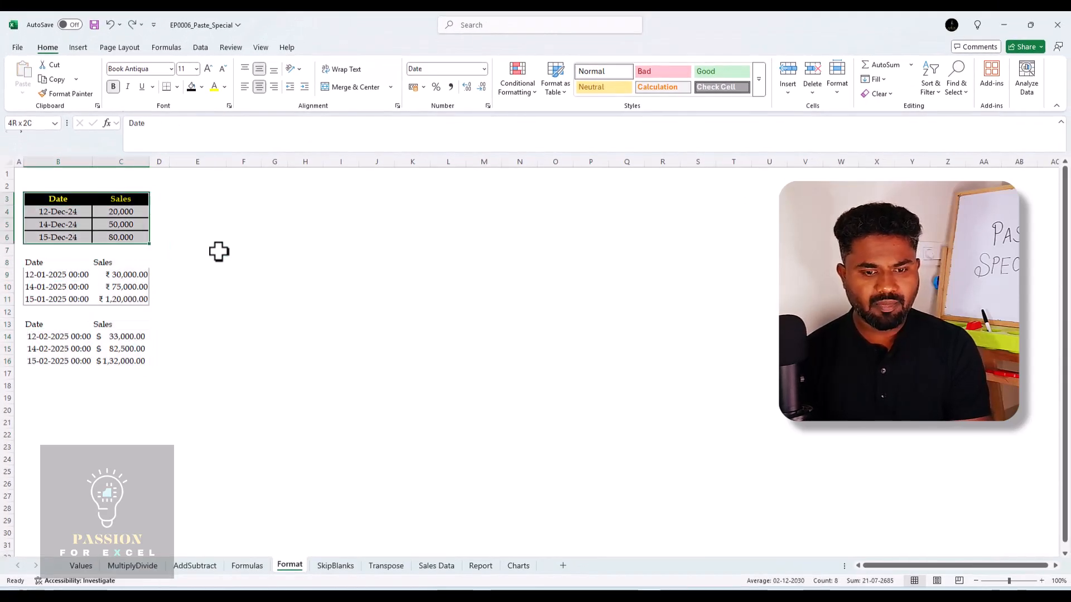
key(ctrl+c)
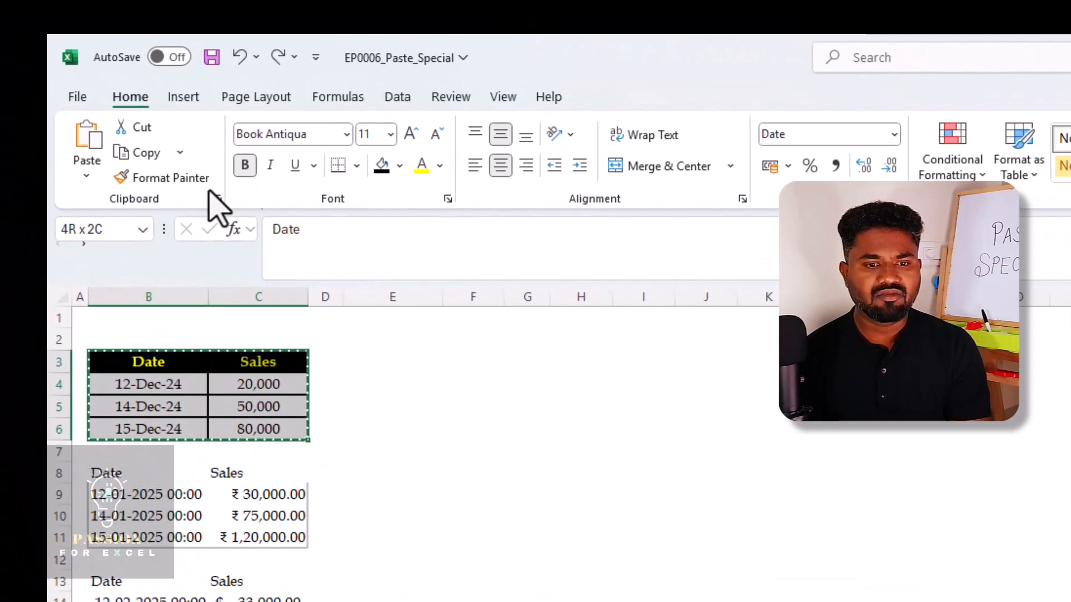
click(190, 180)
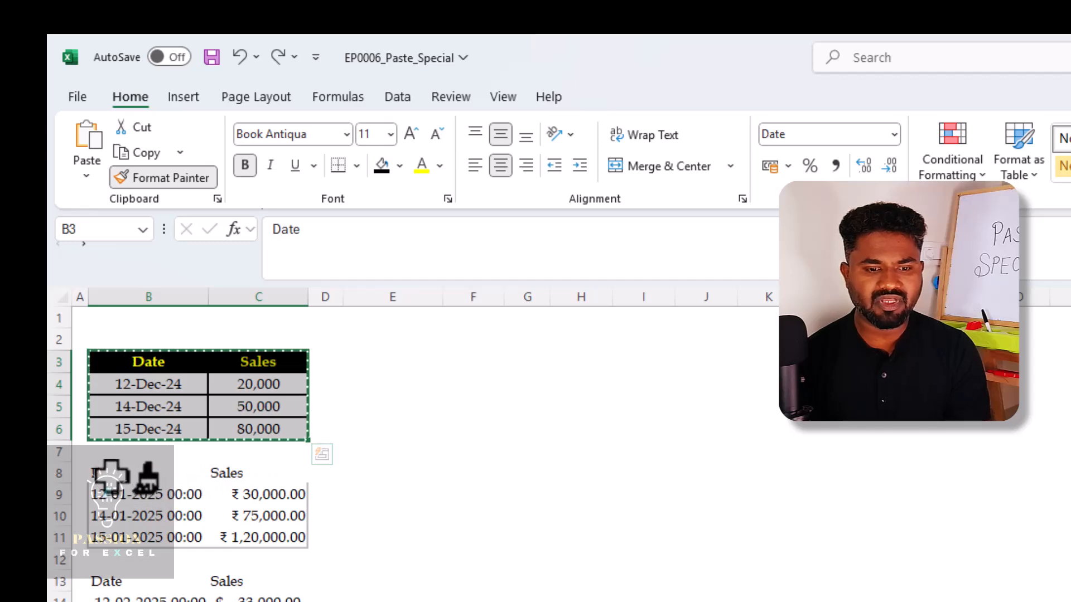
click(111, 474)
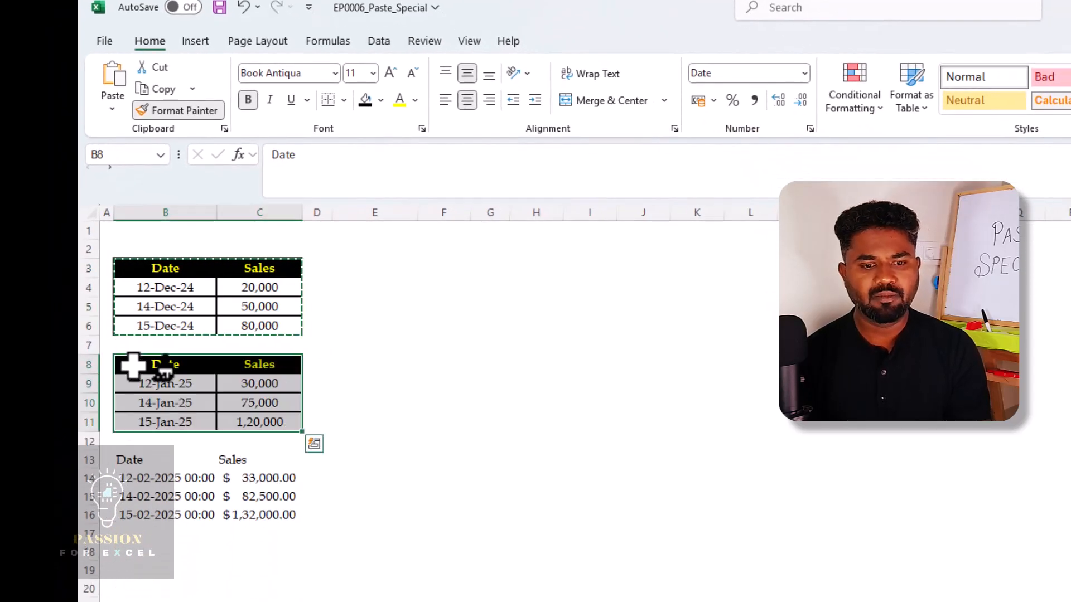
click(138, 458)
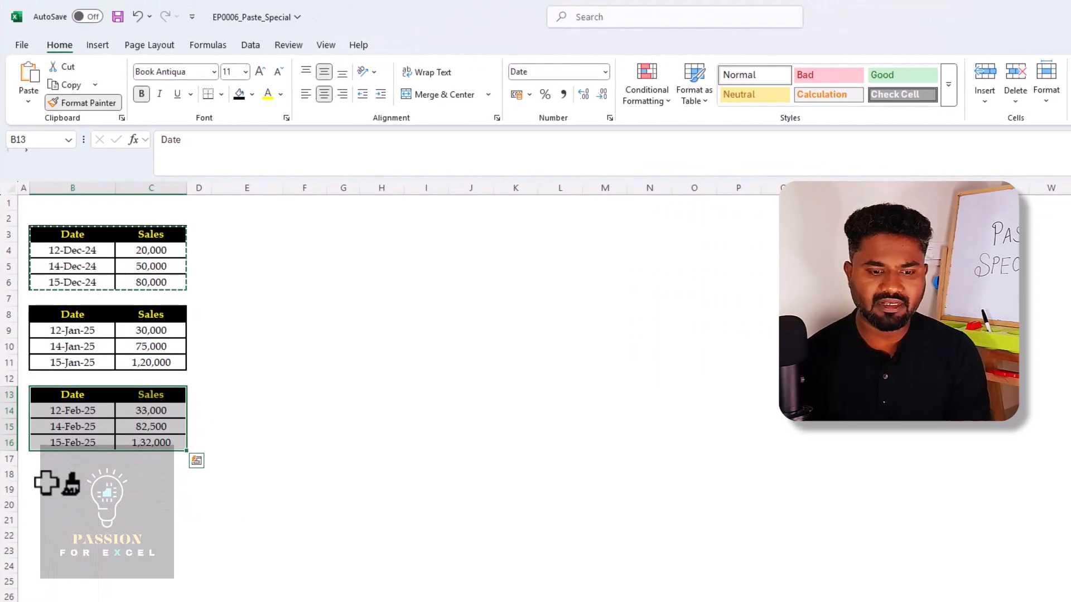
click(46, 485)
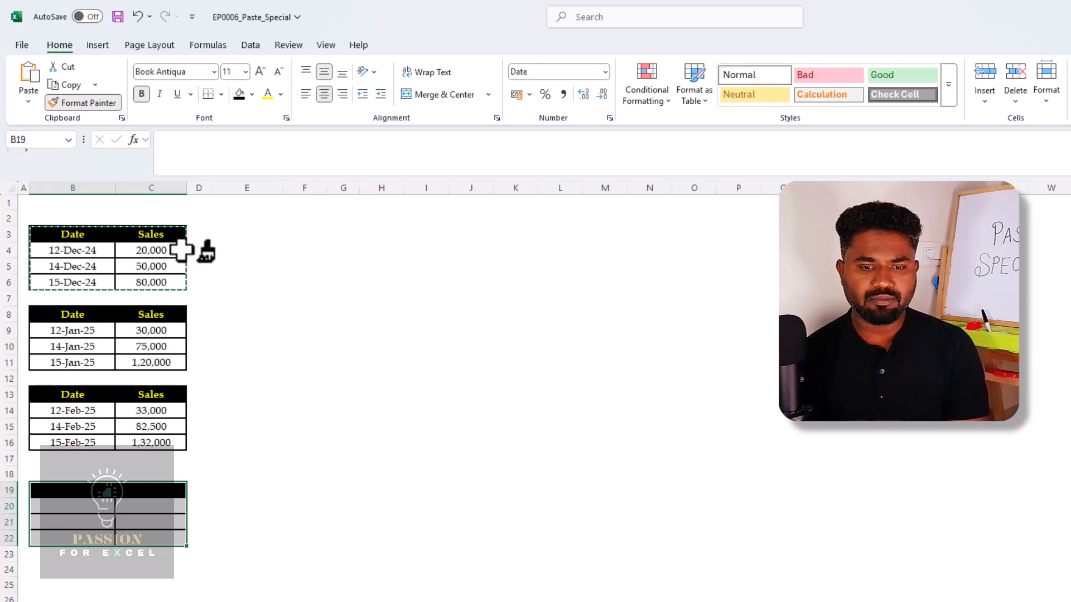
click(104, 104)
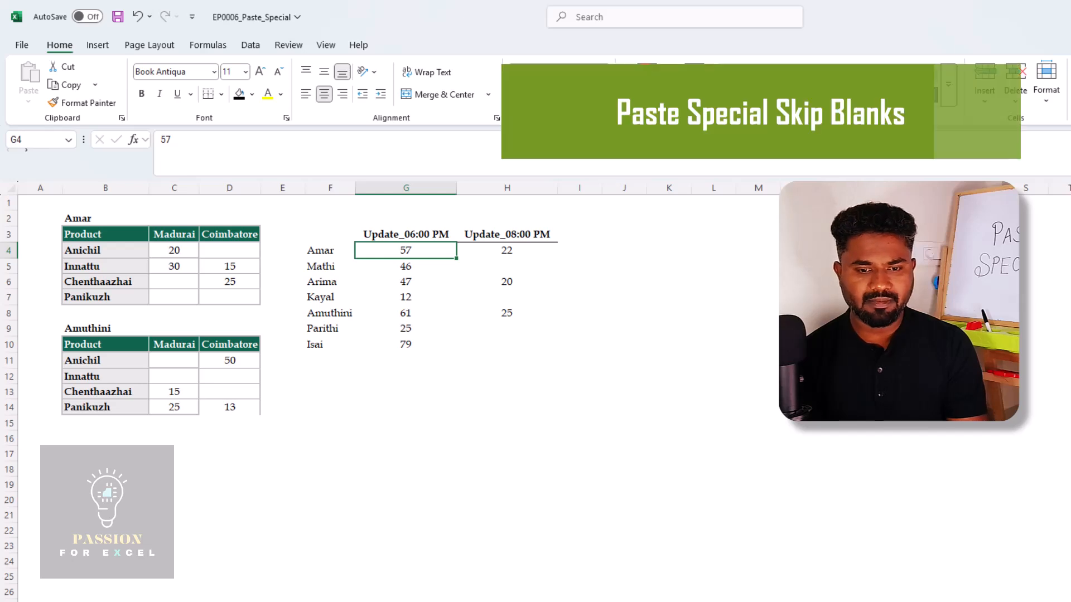
On the SkipBlanks sheet, examine the headings and the Madurai and Coimbatore quantities of the first product table
key(Left)
key(Left)
key(Down)
key(Left)
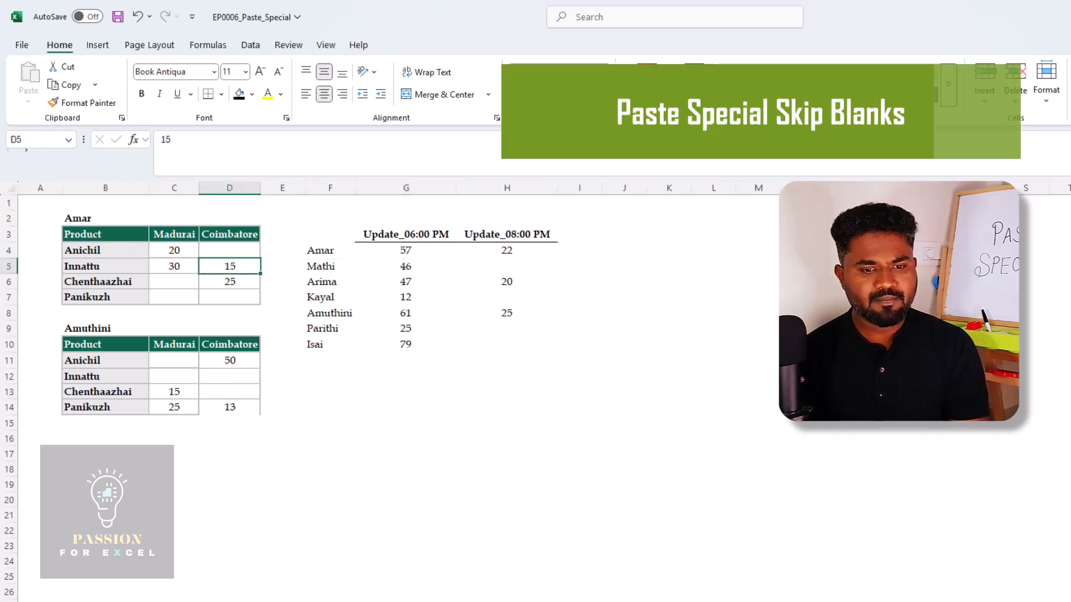
key(Up)
key(Left)
key(Left)
key(Up)
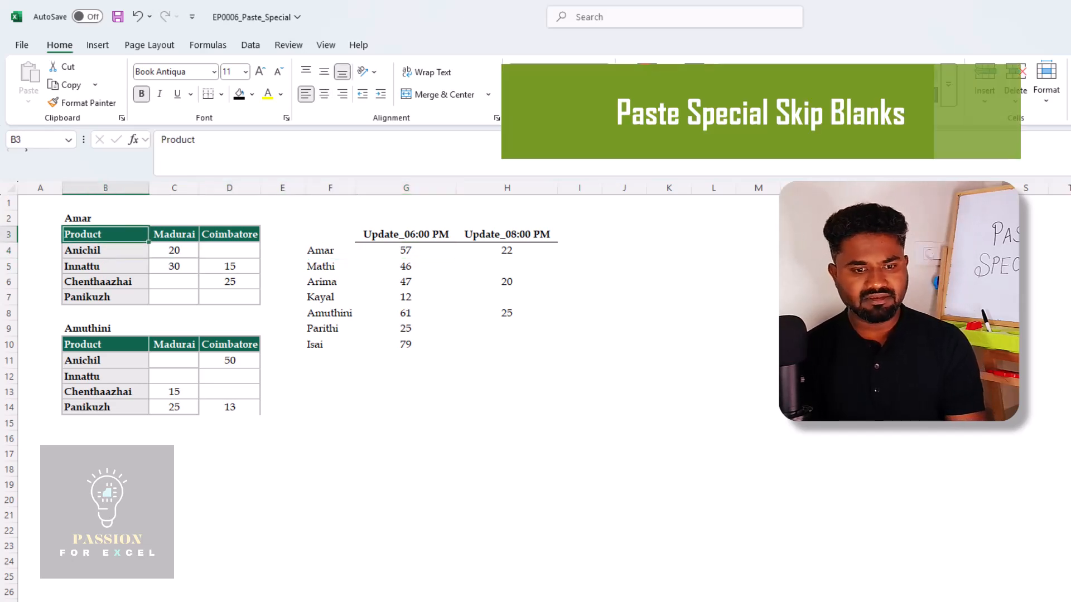
key(Up)
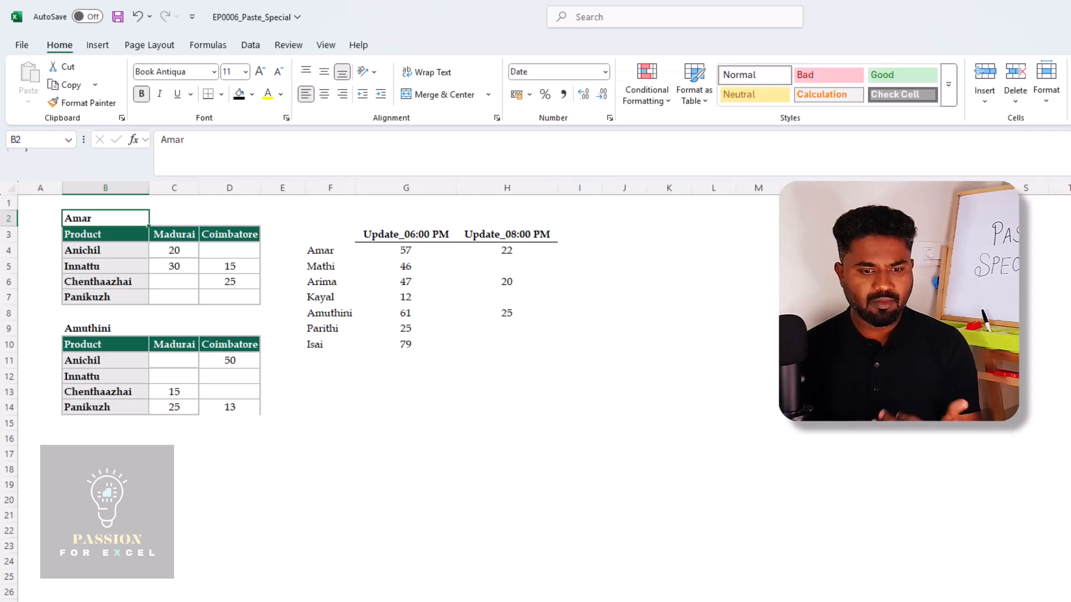
key(Down)
key(Right)
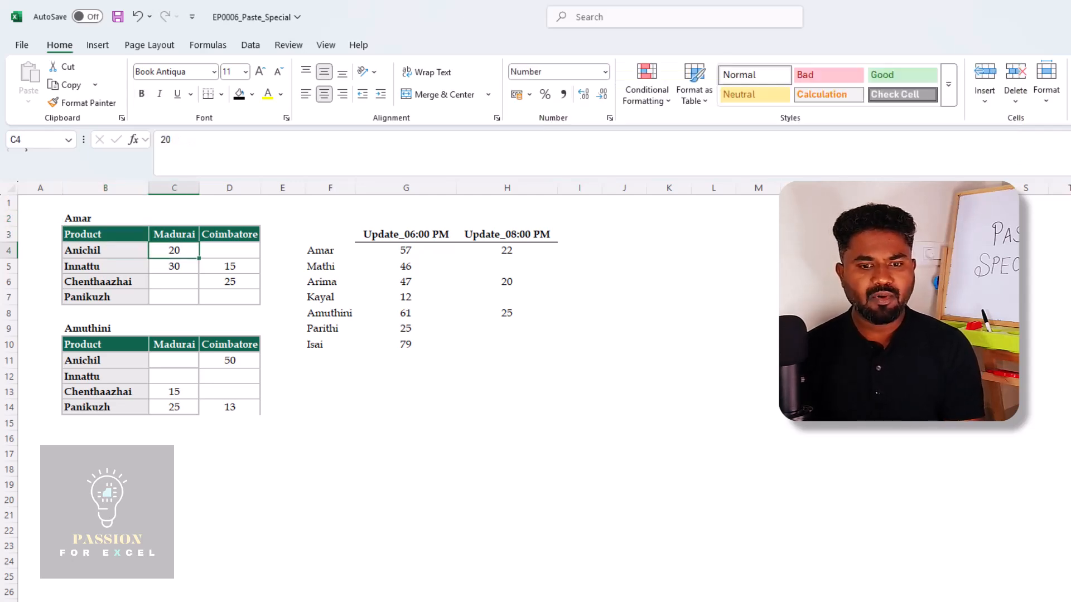
Compare the blank and filled Madurai cells of the second product table with those of the first table
key(Up)
key(Down)
key(Down)
key(Down)
key(Down)
key(Down)
key(Down)
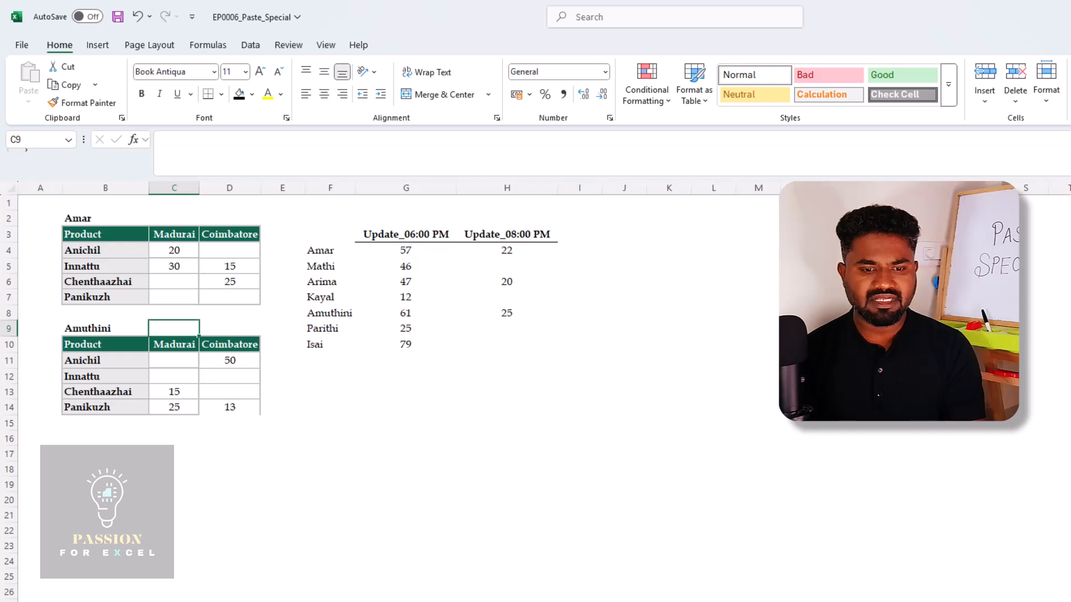
key(Down)
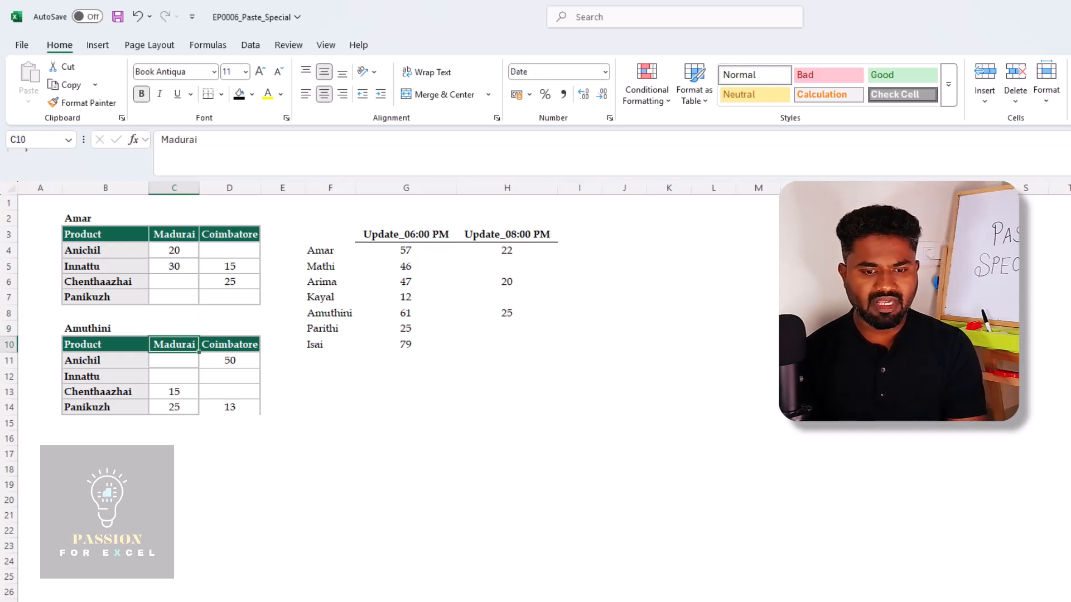
key(Down)
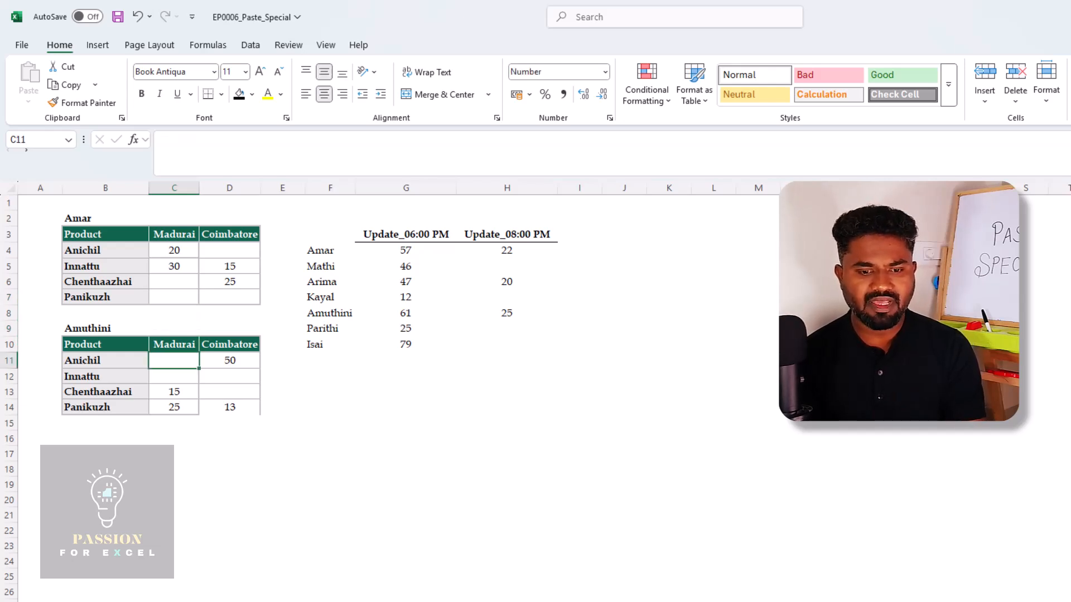
key(Up)
key(Up)
key(Up)
key(Up)
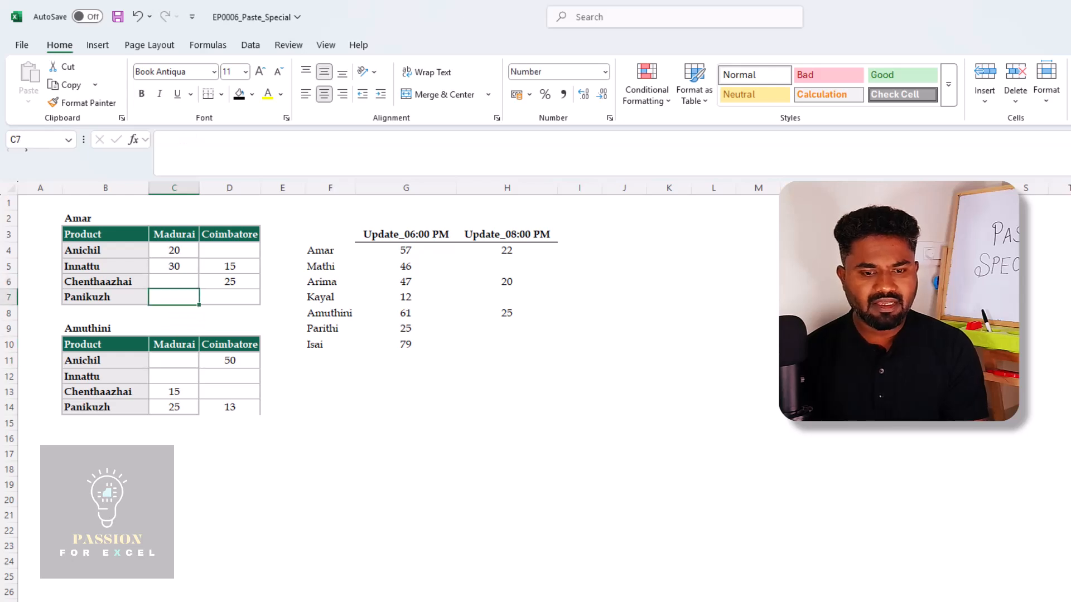
key(Down)
key(Down)
key(Down)
key(Down)
key(shift+Down)
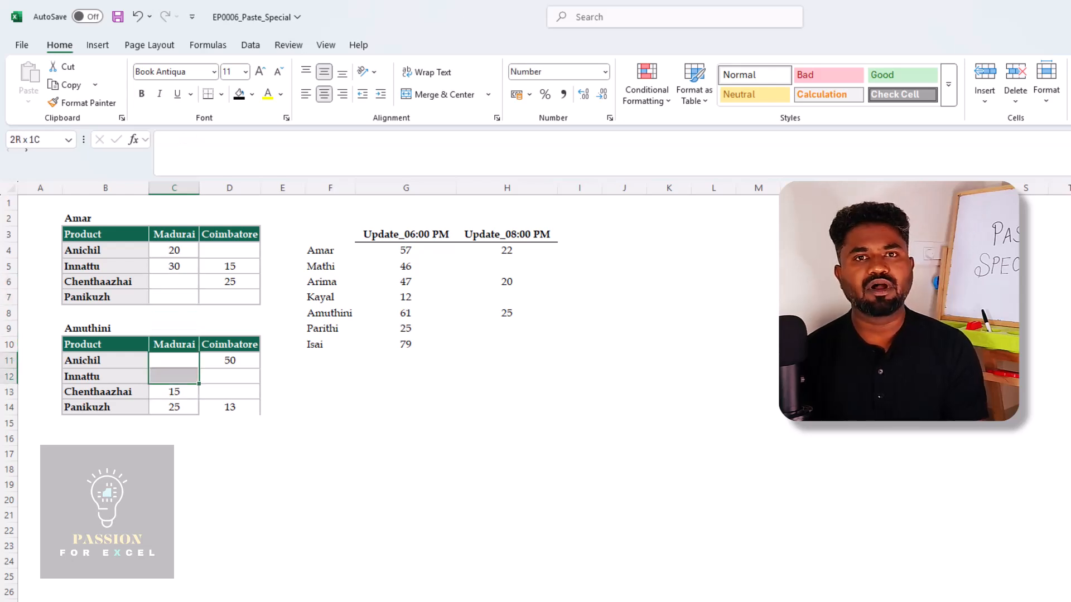
key(Down)
key(Down)
key(shift+Down)
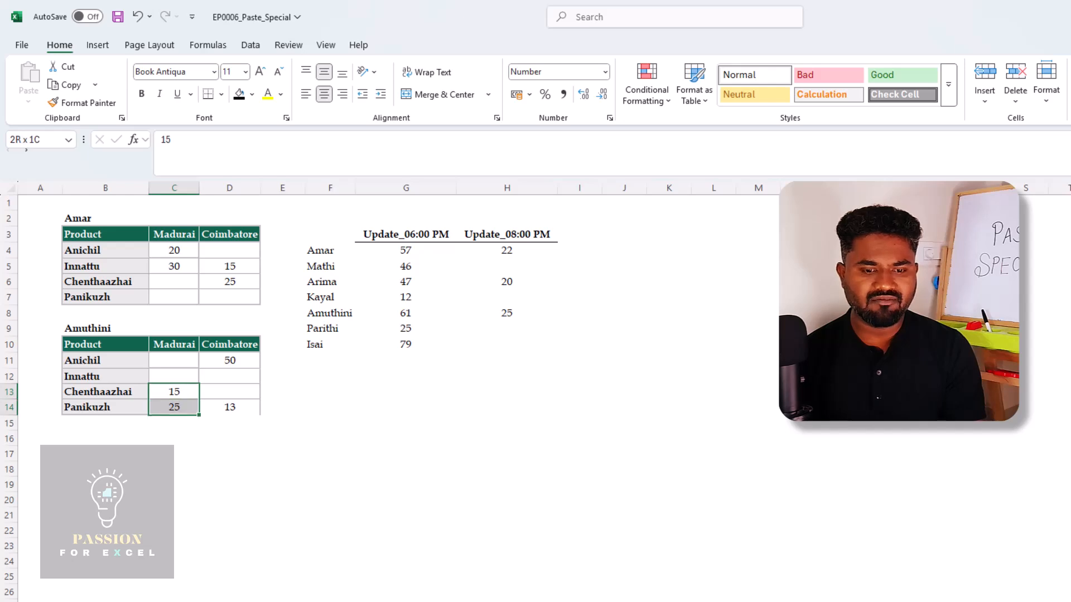
key(Up)
key(Up)
key(Up)
key(Up)
key(Up)
key(Up)
key(Up)
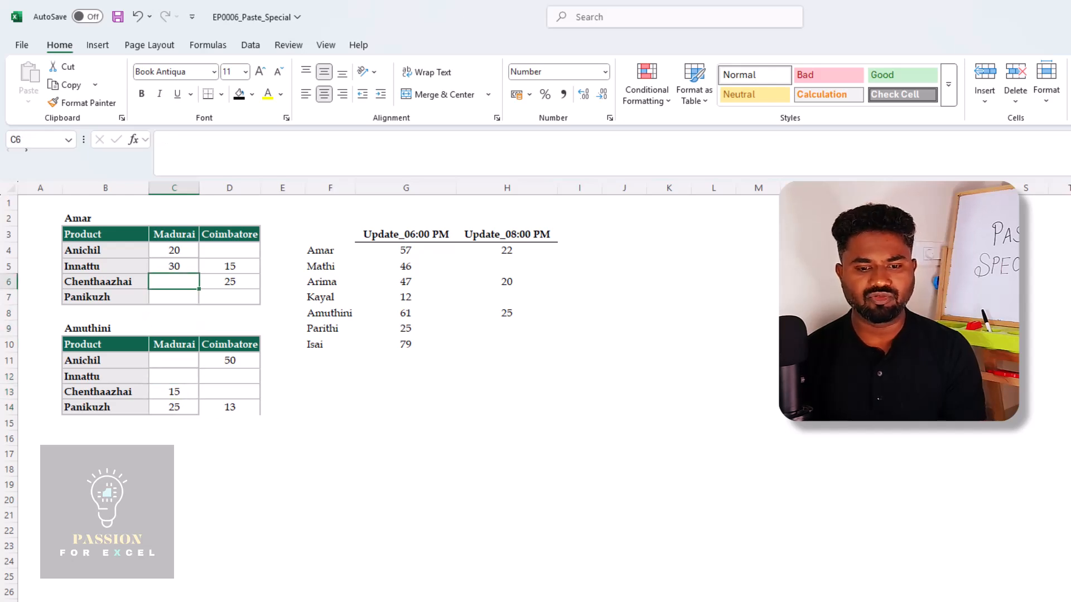
Examine the blank and filled cells in the second table's range C11:D14 against the first table's Madurai quantities
key(Down)
key(Down)
key(Down)
key(Down)
key(Down)
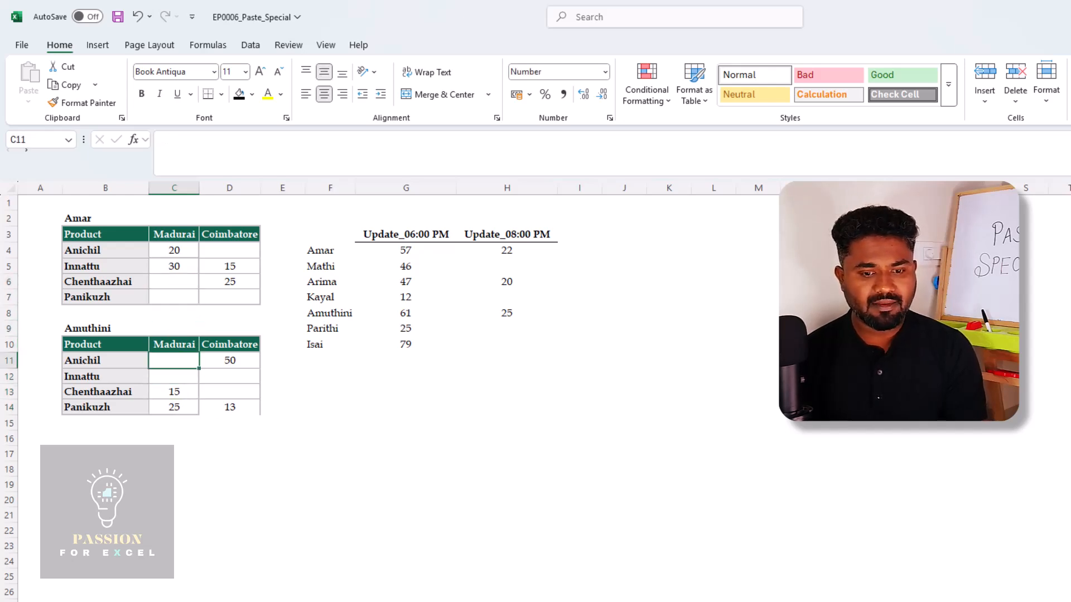
key(shift+Down)
key(Down)
key(Down)
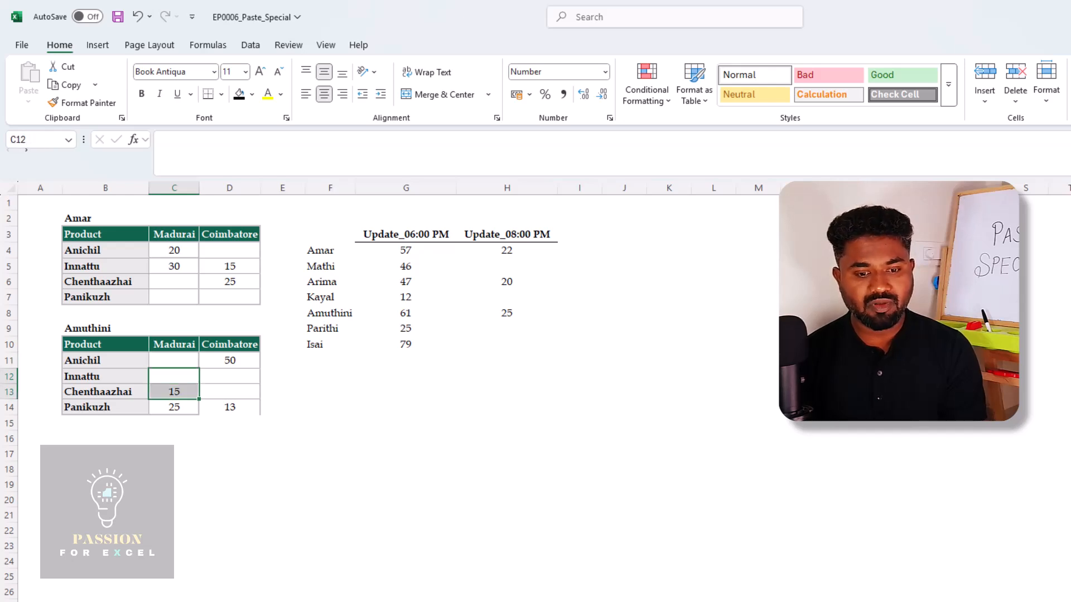
key(Up)
key(Up)
key(shift+Down)
key(shift+Right)
key(shift+Down)
key(shift+Down)
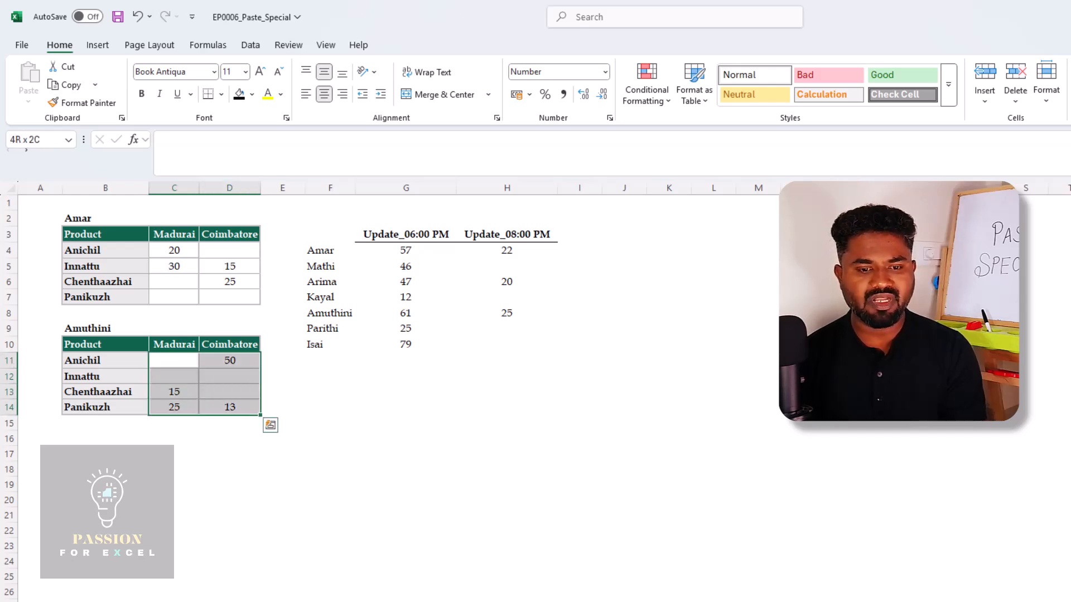
key(Up)
key(Up)
key(Up)
key(Up)
key(Up)
key(Up)
key(Up)
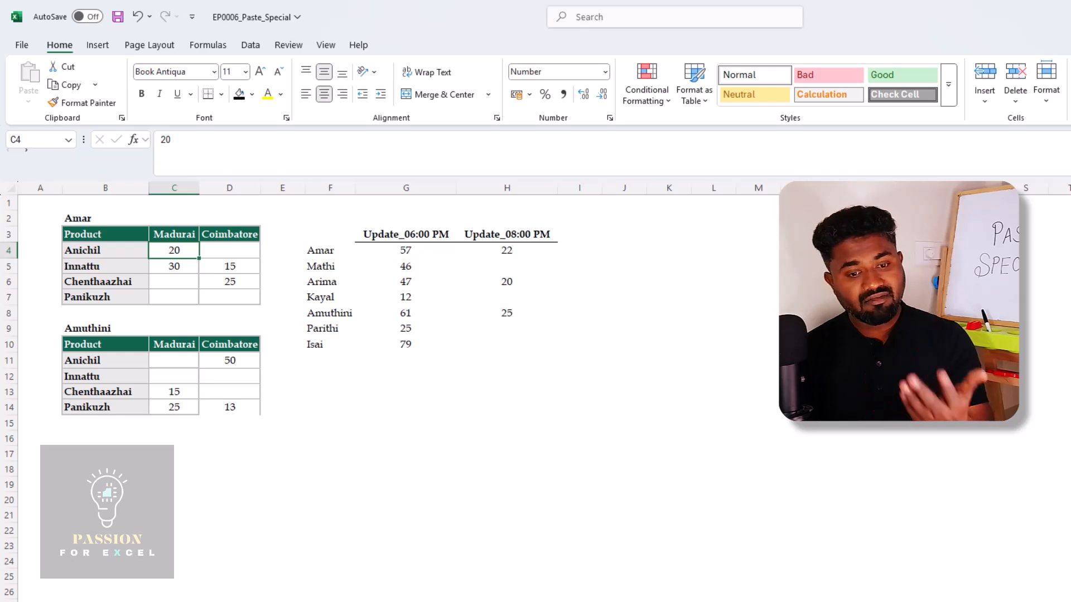
key(Down)
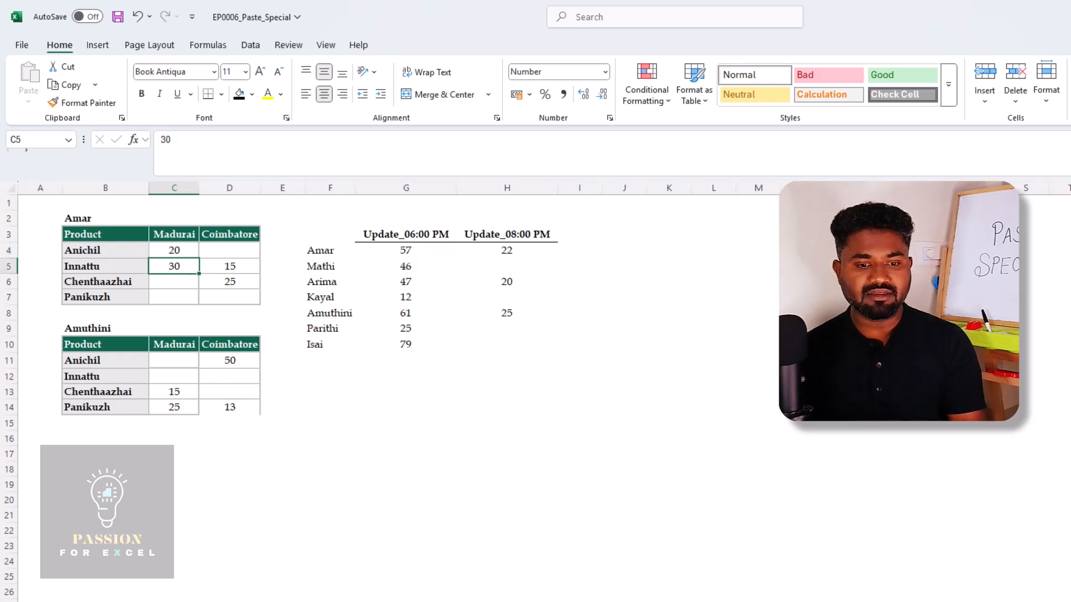
Copy the second product table's Madurai and Coimbatore quantities in C11:D14
key(Down)
key(Down)
key(Down)
key(Down)
key(Down)
key(Down)
key(shift+Down)
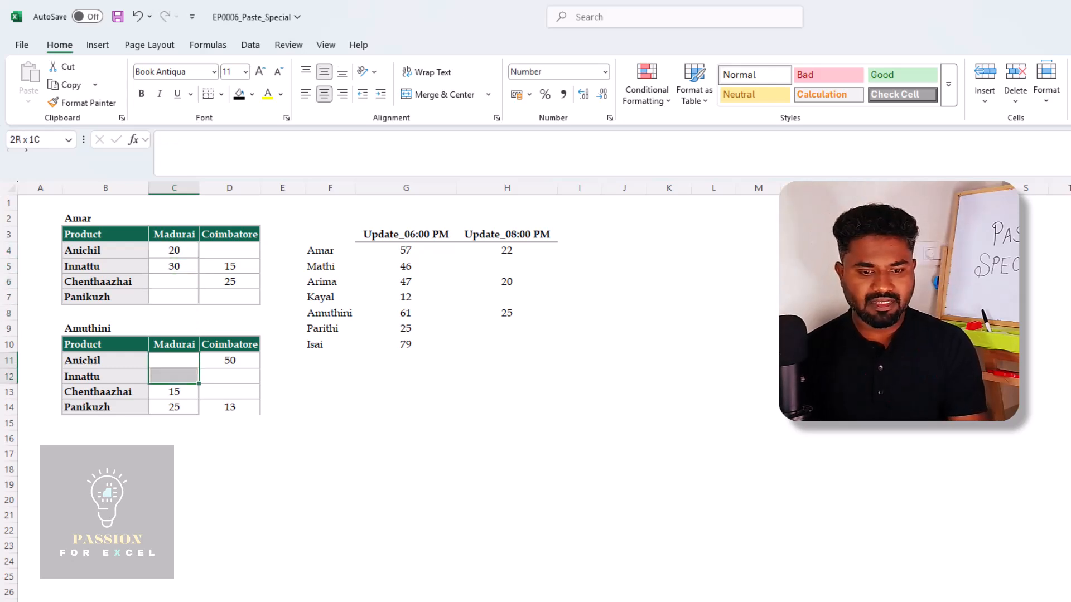
key(shift+Down)
key(shift+Down)
key(shift+Right)
key(ctrl+c)
Paste the copied quantities into the first product table from C4 with Paste Special, using Values and Skip blanks
key(Up)
key(Up)
key(Up)
key(Up)
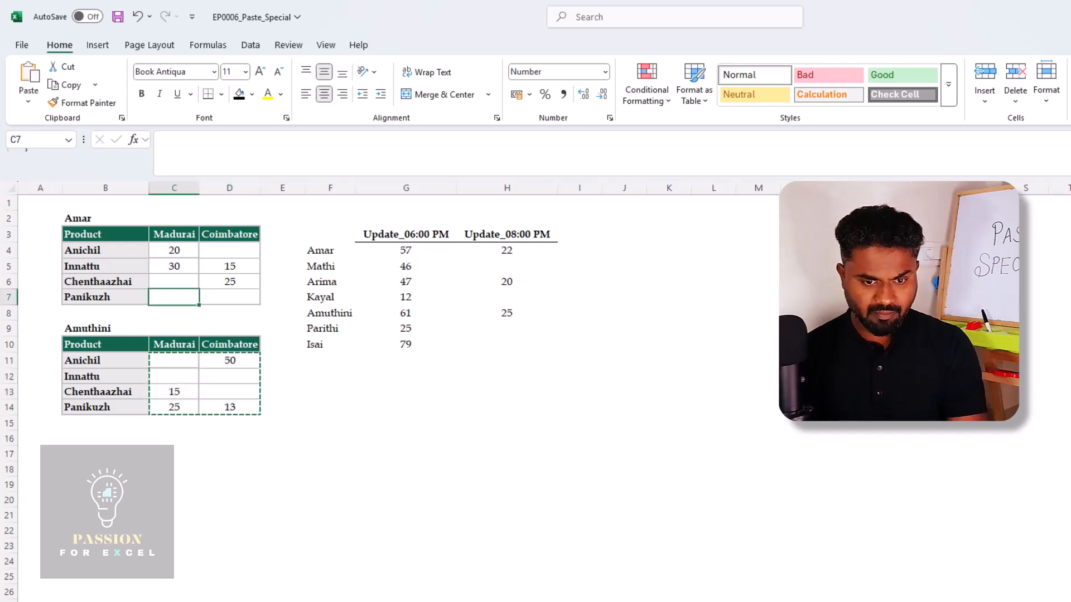
key(Up)
key(Up)
key(Up)
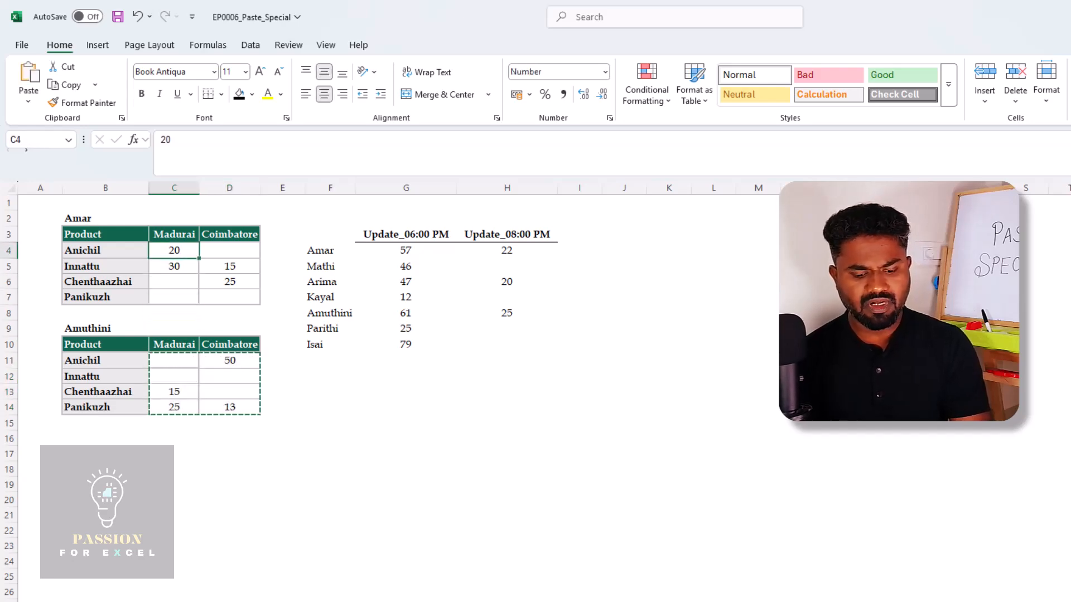
key(ctrl+alt+v)
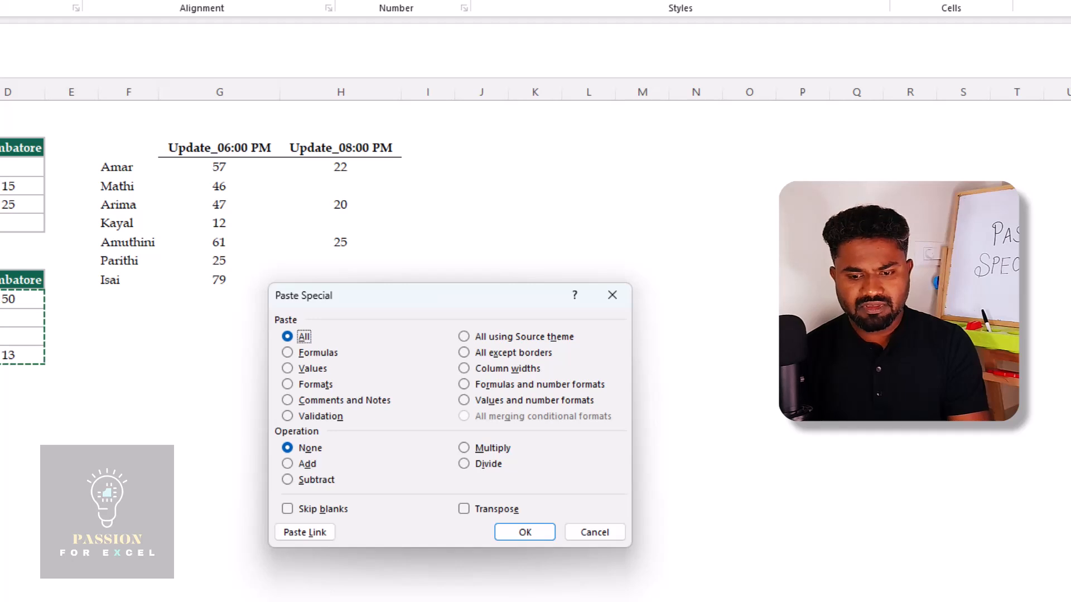
click(290, 370)
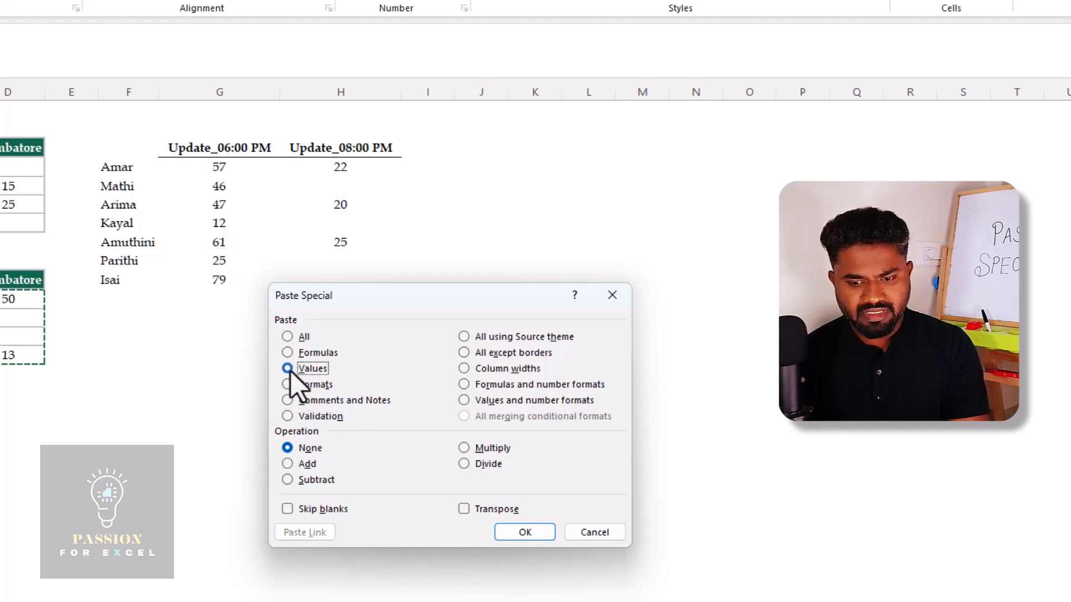
click(287, 510)
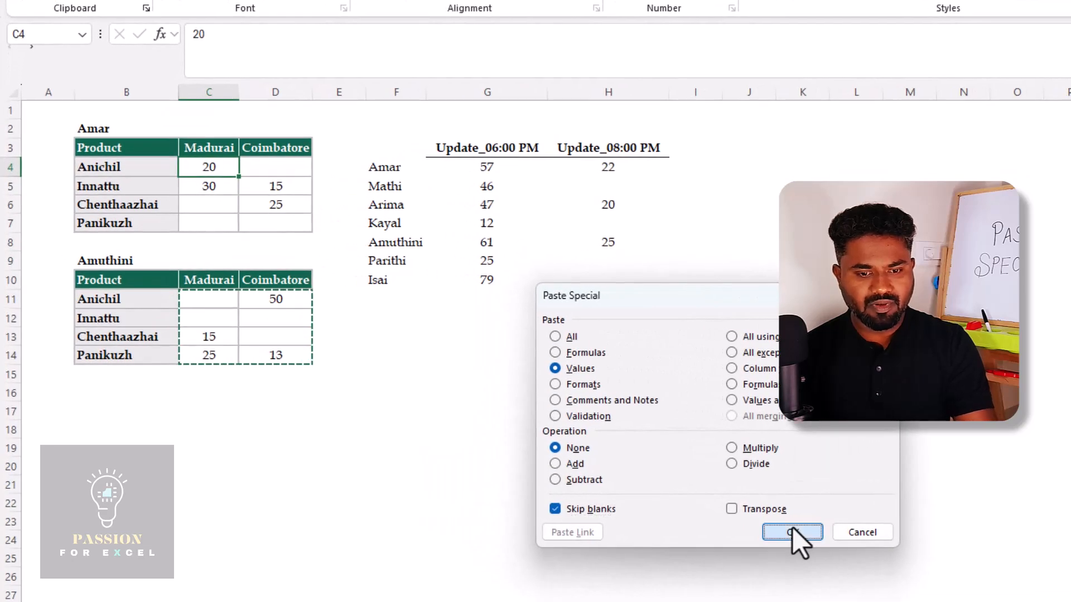
click(524, 452)
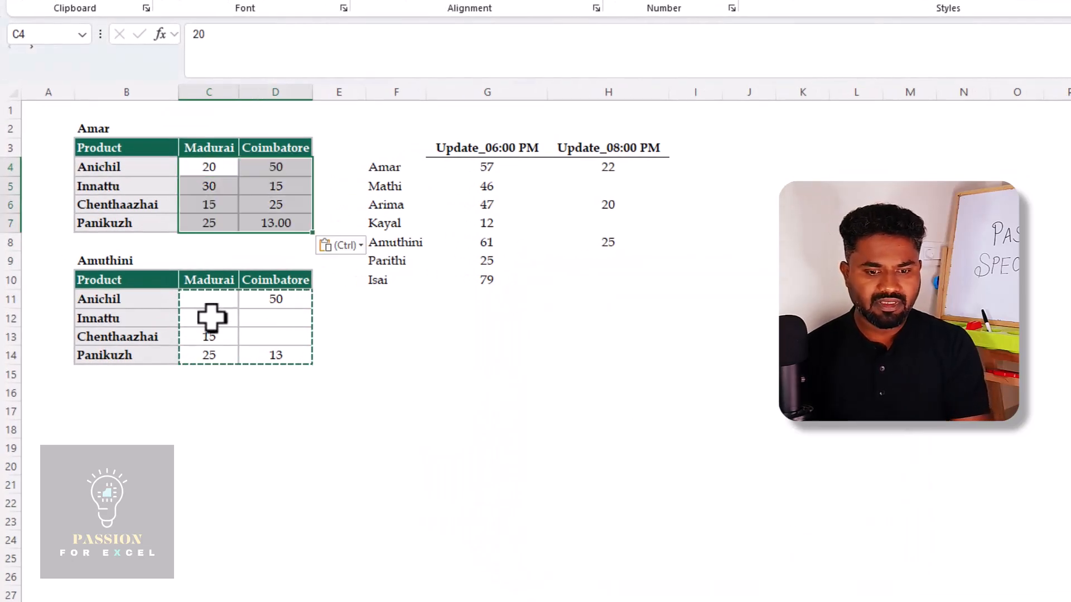
Examine the Update_06:00 PM heading and its values in G4:G10
click(447, 320)
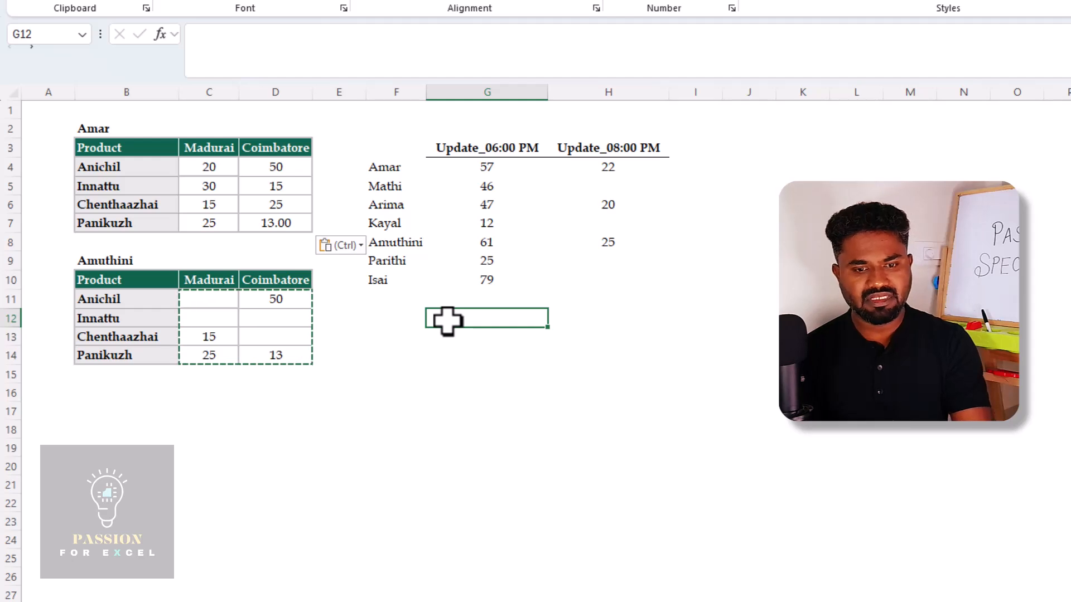
key(Up)
key(Up)
key(ctrl+Up)
key(Down)
key(ctrl+shift+Down)
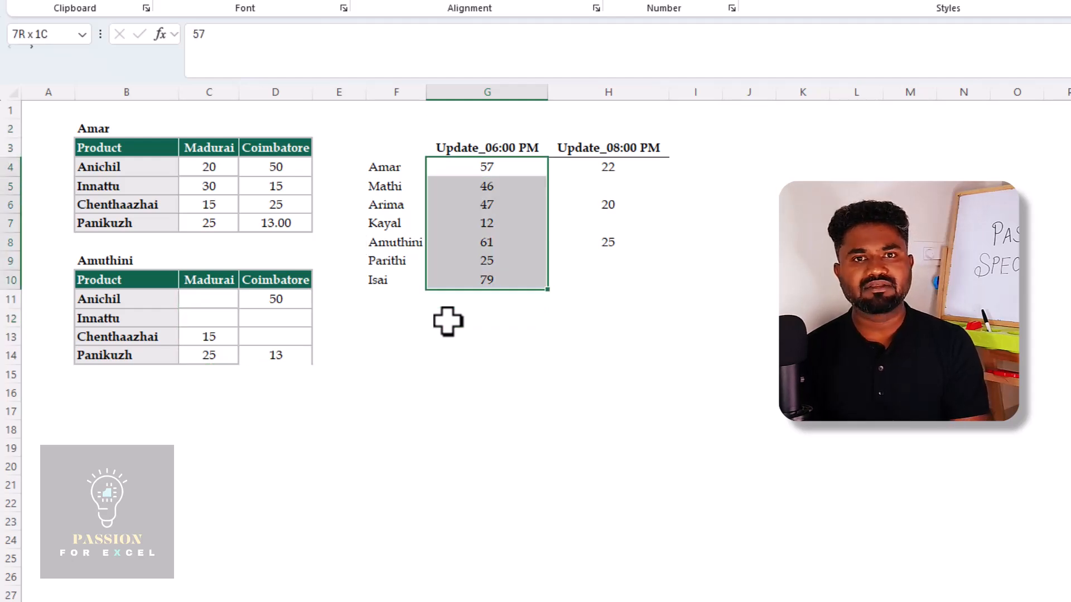
key(Up)
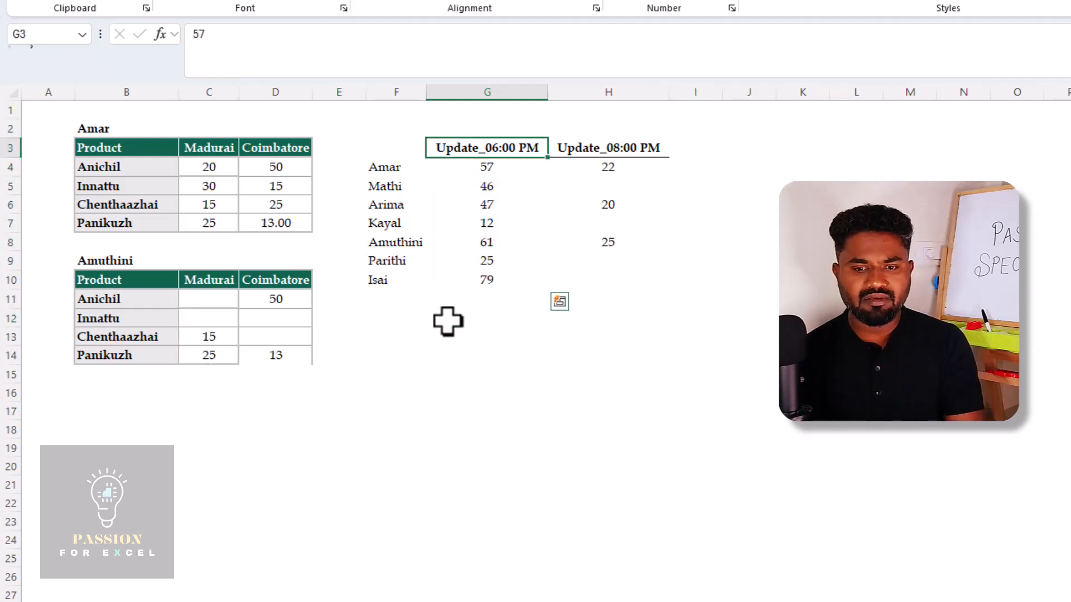
key(Down)
key(ctrl+shift+Down)
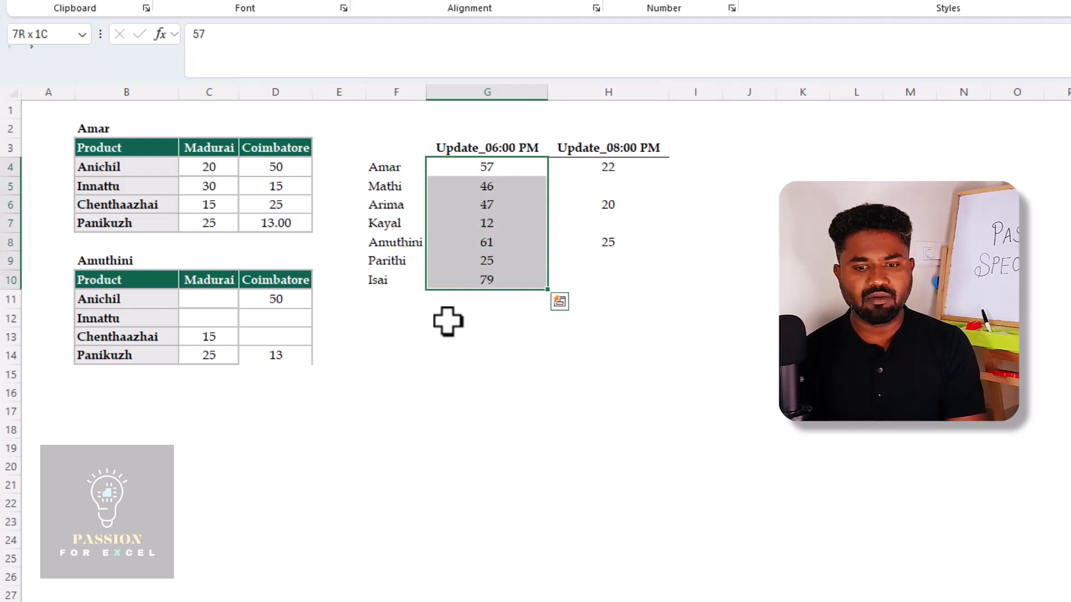
Examine the filled and blank cells under the Update_08:00 PM heading in column H
key(Right)
key(shift+Down)
key(shift+Down)
key(shift+Down)
key(shift+Down)
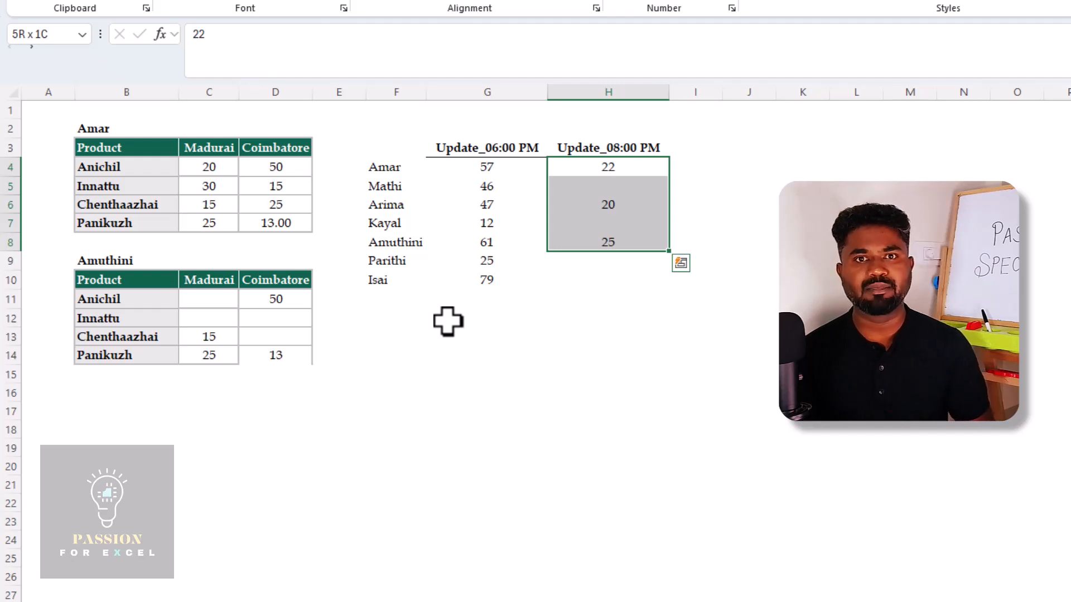
key(Up)
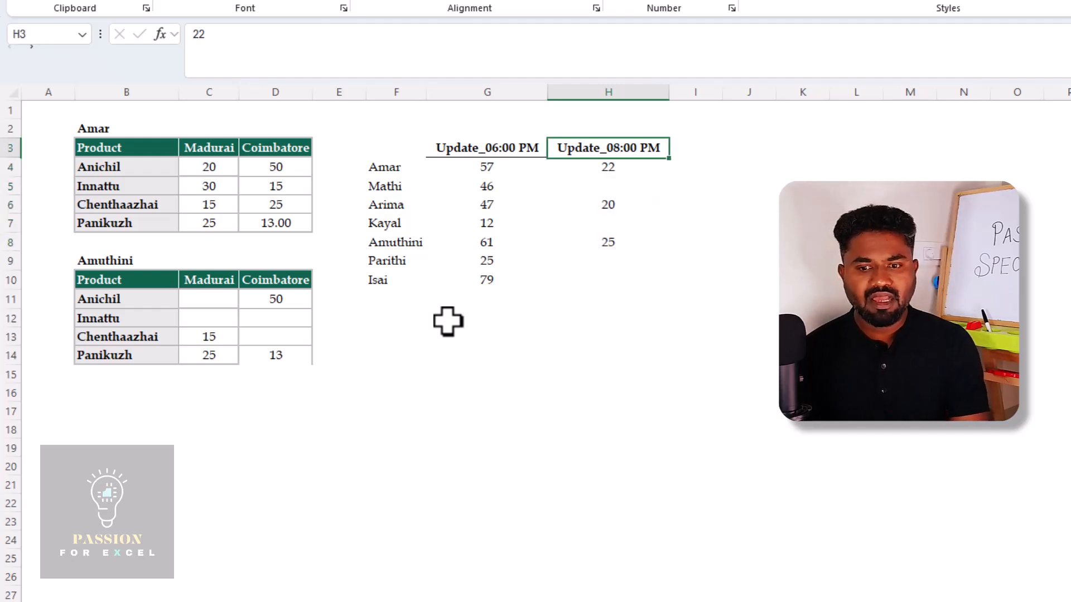
key(Down)
key(shift+Down)
key(shift+Down)
key(shift+Down)
key(shift+Down)
key(ctrl+v)
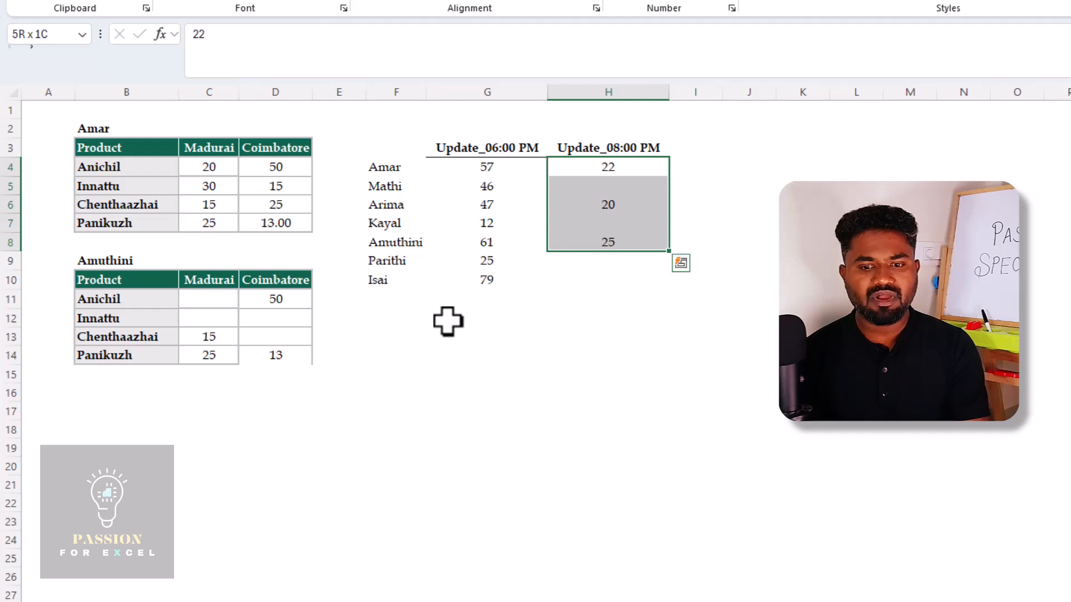
Compare the Update_06:00 PM values in column G with the Update_08:00 PM entries in column H
key(Left)
key(ctrl+shift+Down)
key(ctrl+v)
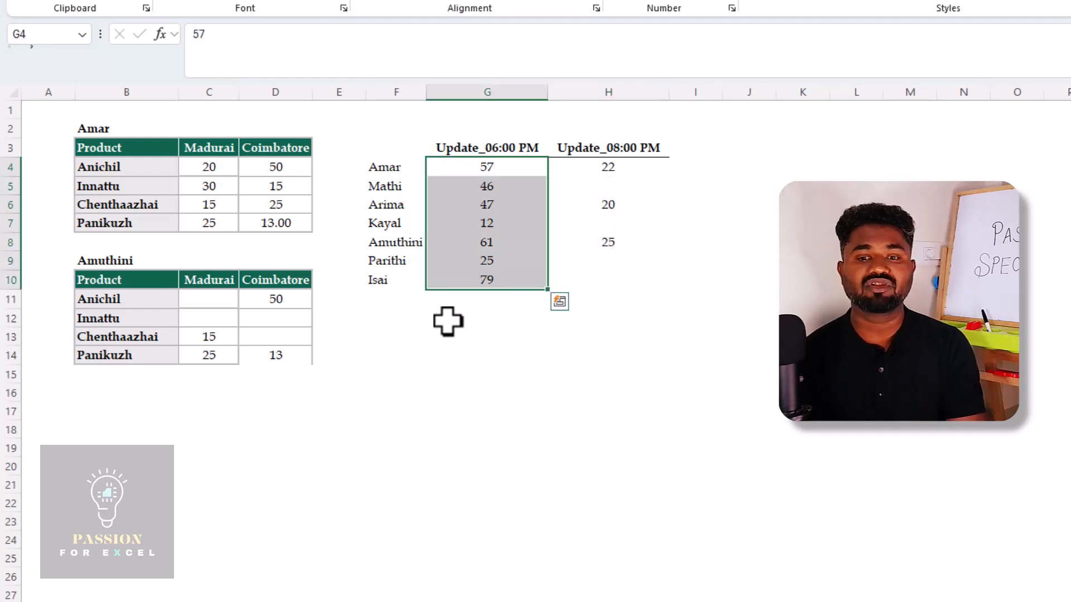
key(Right)
key(shift+Down)
key(shift+Down)
key(shift+Down)
key(shift+Down)
key(shift+Down)
key(shift+Down)
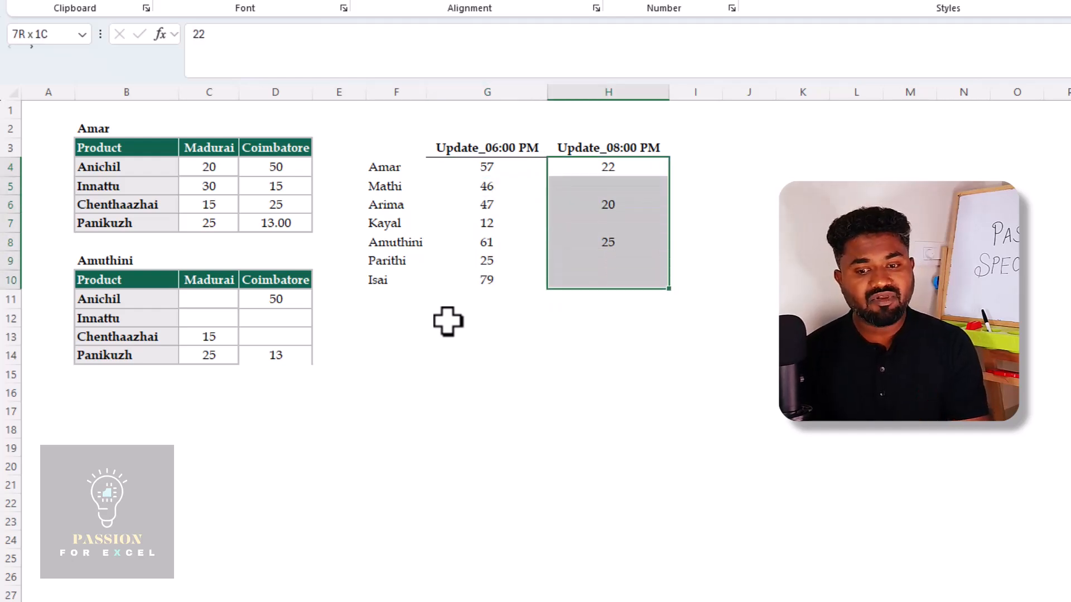
key(Left)
key(shift+Down)
key(shift+Down)
key(shift+Down)
key(shift+Down)
key(shift+Down)
key(shift+Down)
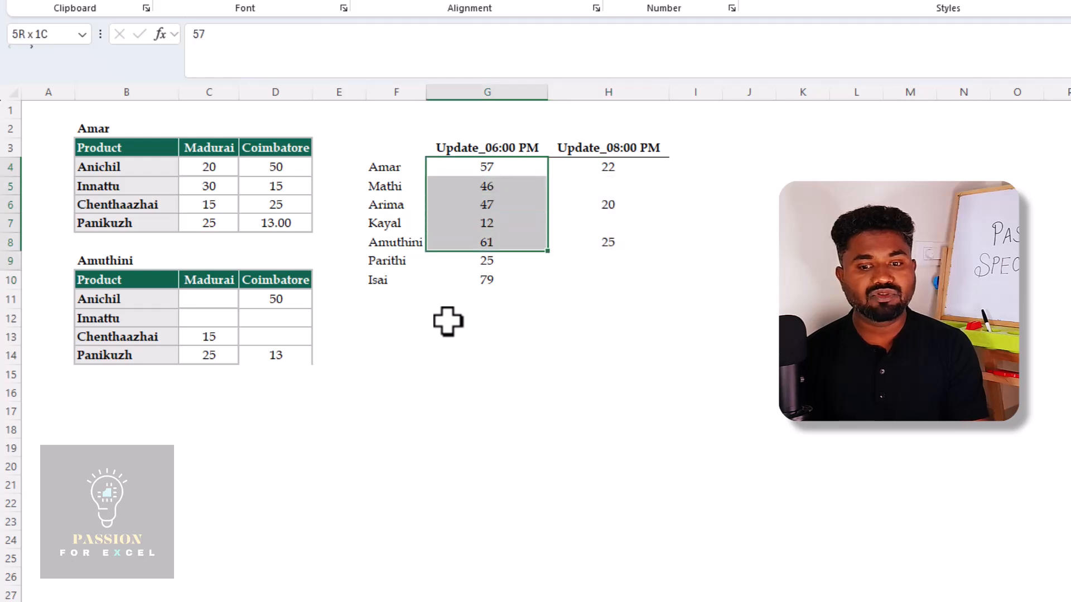
Copy the Update_08:00 PM range H4:H10, including its blank cells
key(Right)
key(shift+Down)
key(shift+Down)
key(shift+Down)
key(shift+Down)
key(shift+Down)
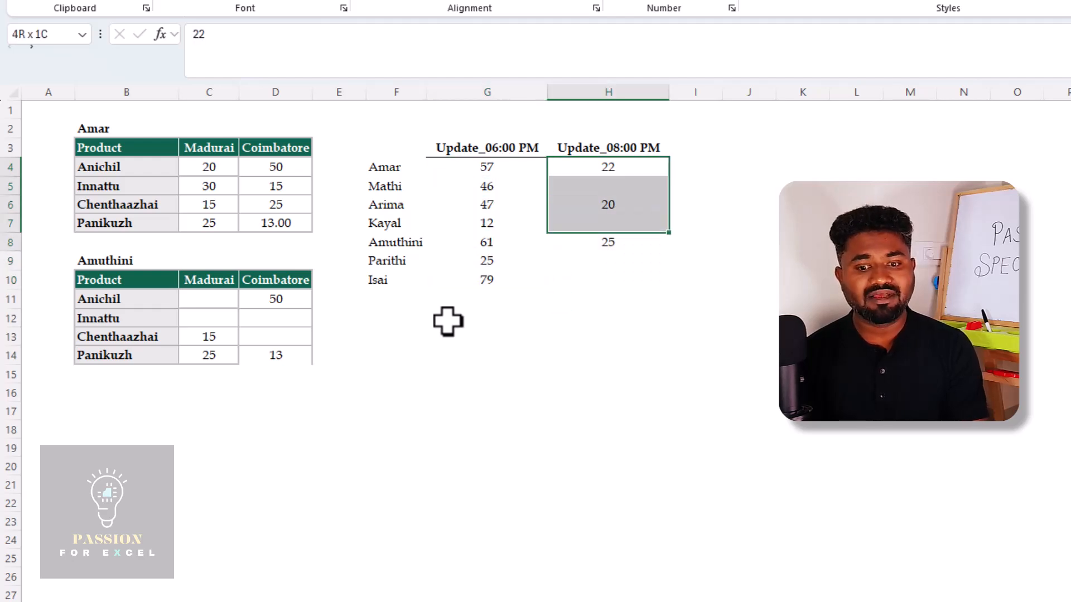
key(shift+Down)
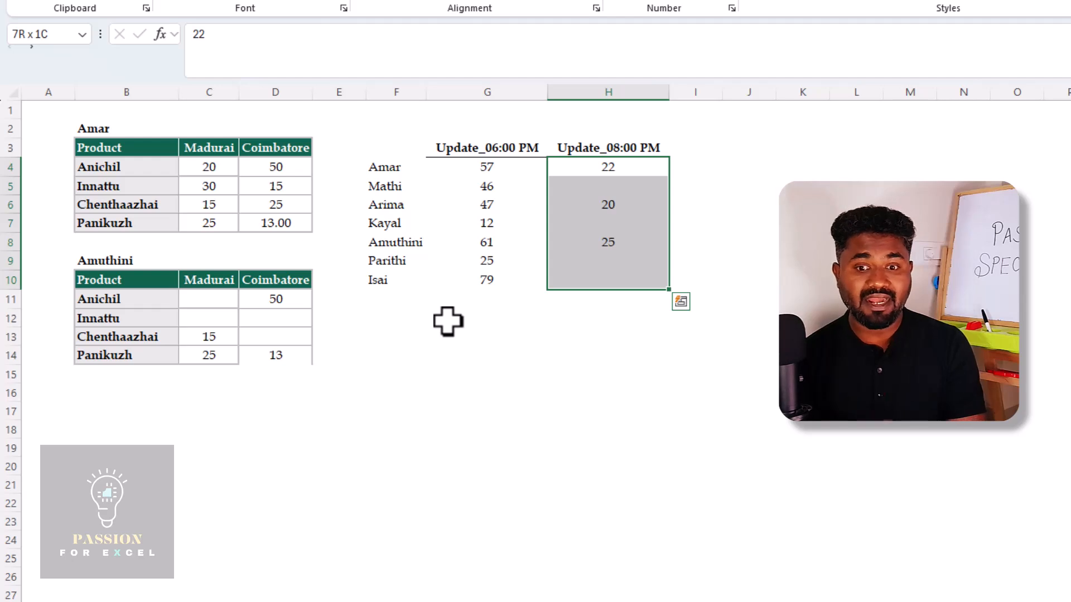
key(ctrl+c)
Add the copied entries to the Update_06:00 PM column from G4 with Paste Special, using Values, Add and Skip blanks
key(Left)
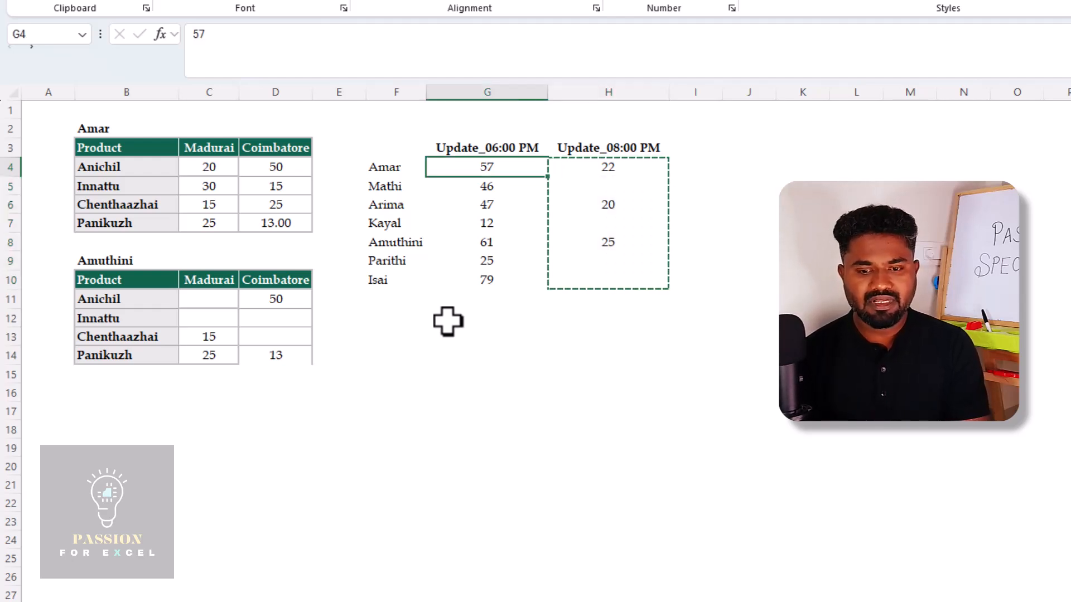
key(shift+F10)
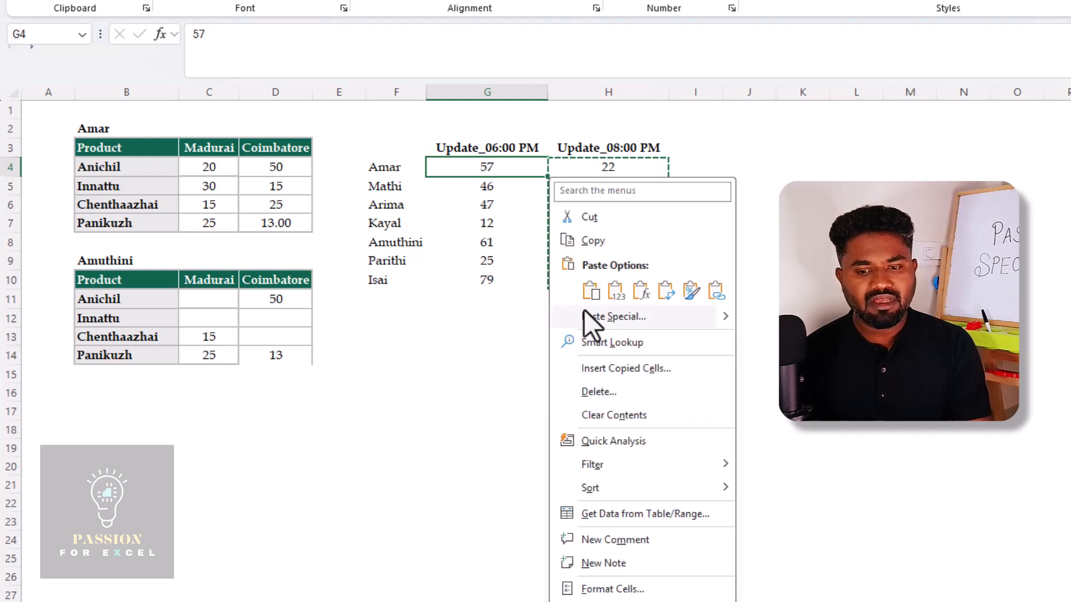
click(617, 316)
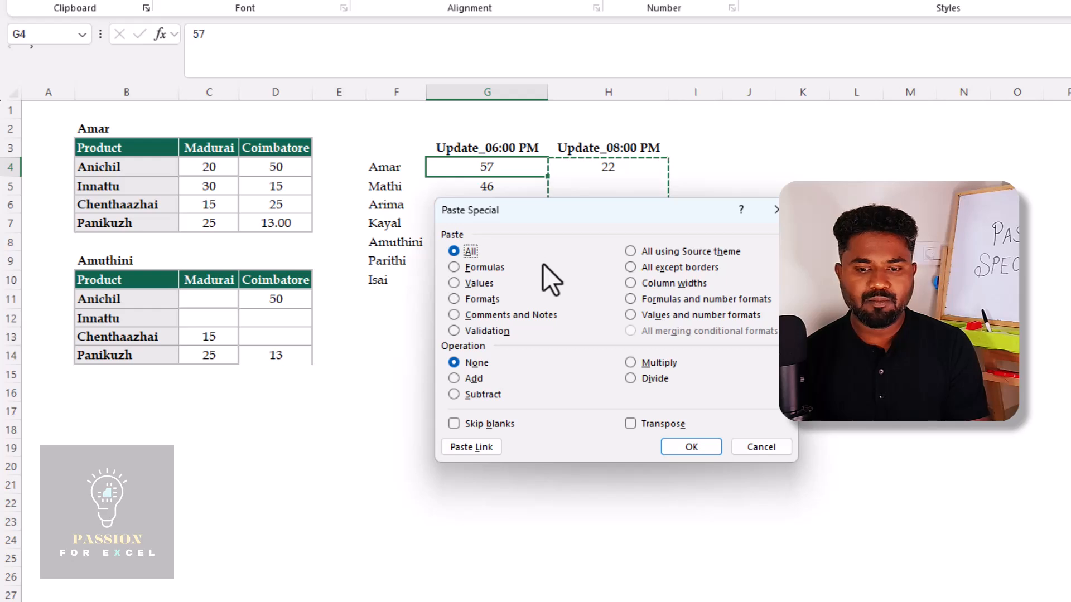
click(451, 282)
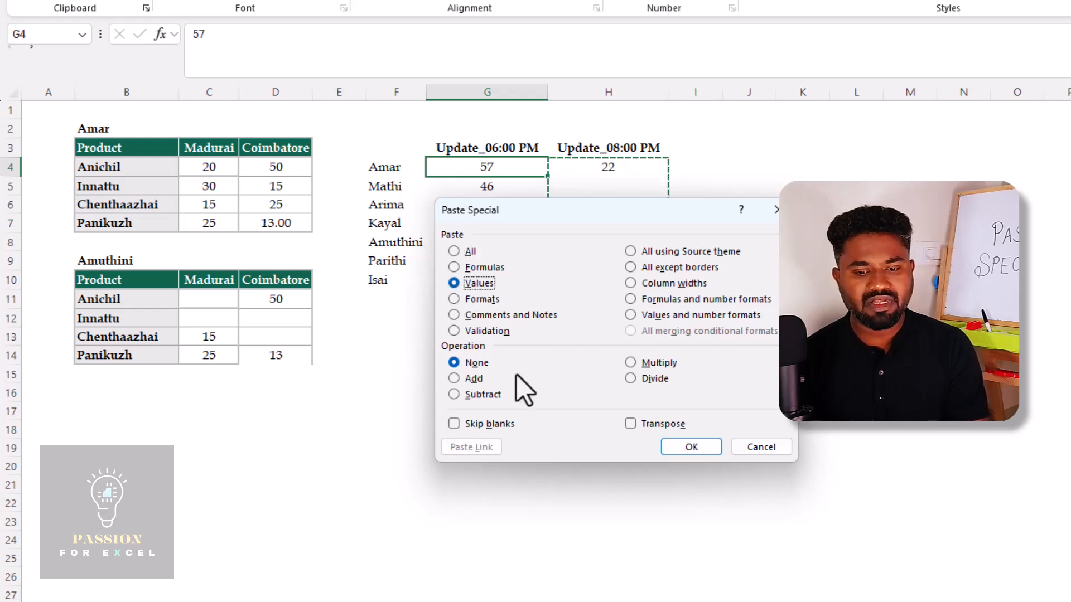
click(454, 424)
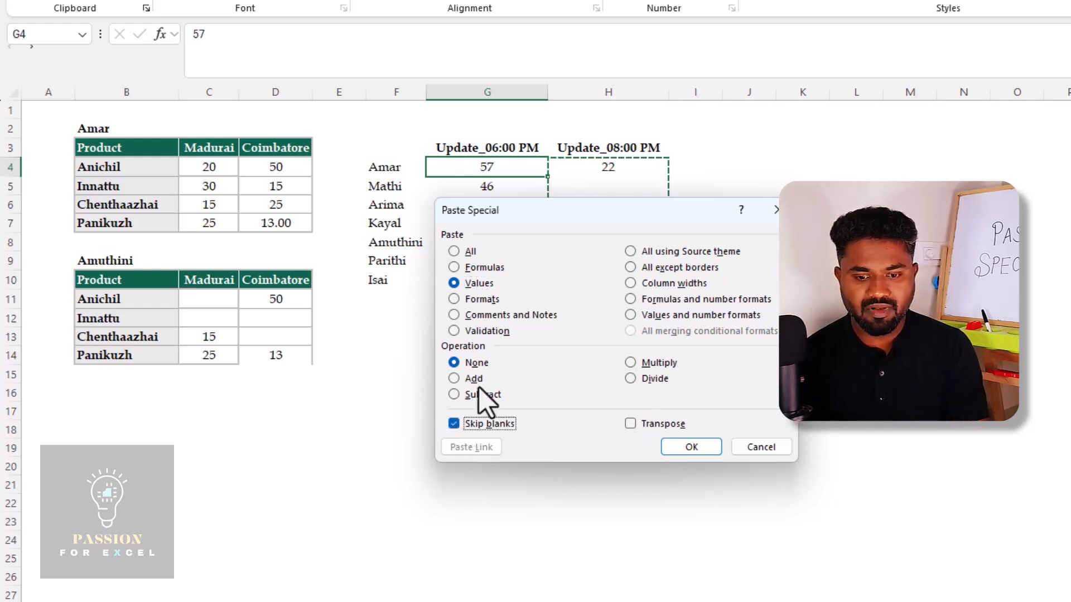
click(454, 379)
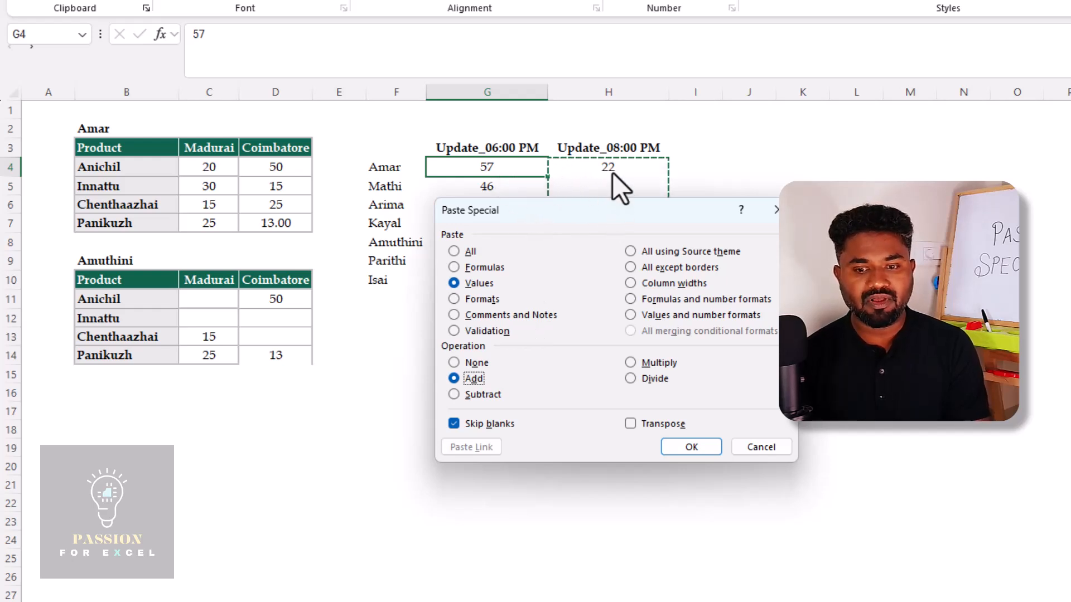
click(704, 446)
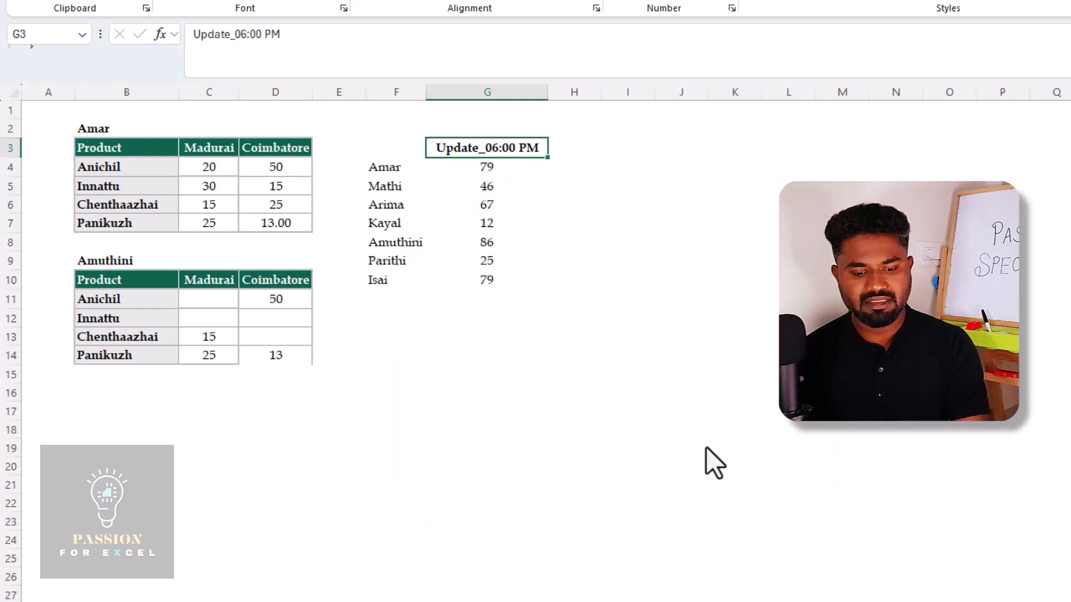
Change the heading in G3 to Update_Final
key(F2)
key(shift+Left)
key(shift+Left)
key(shift+Left)
key(shift+Left)
key(shift+Left)
key(shift+Left)
key(shift+Left)
key(shift+Left)
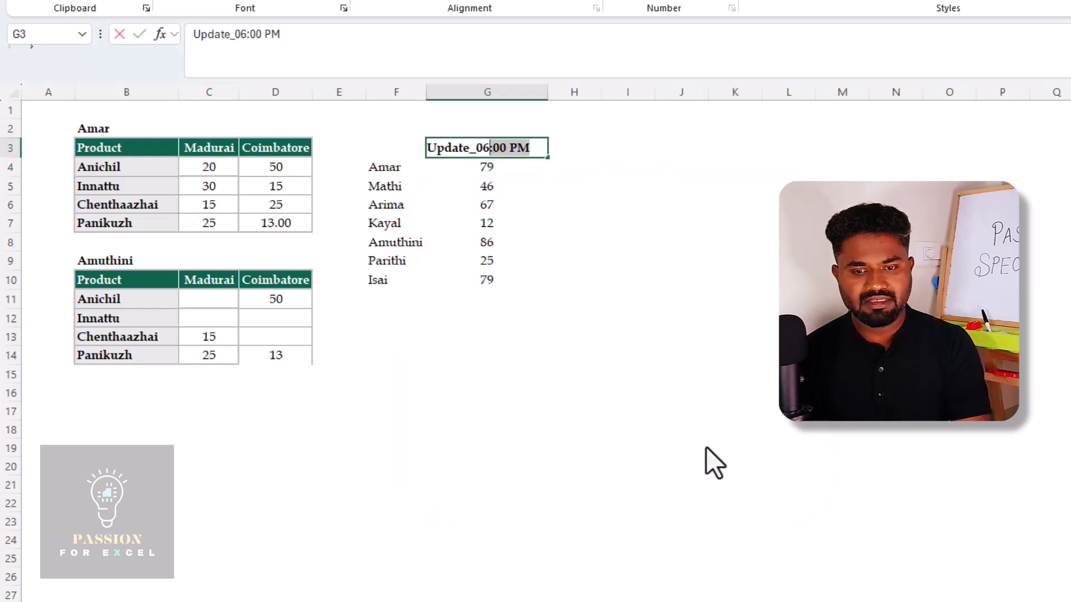
text(Final)
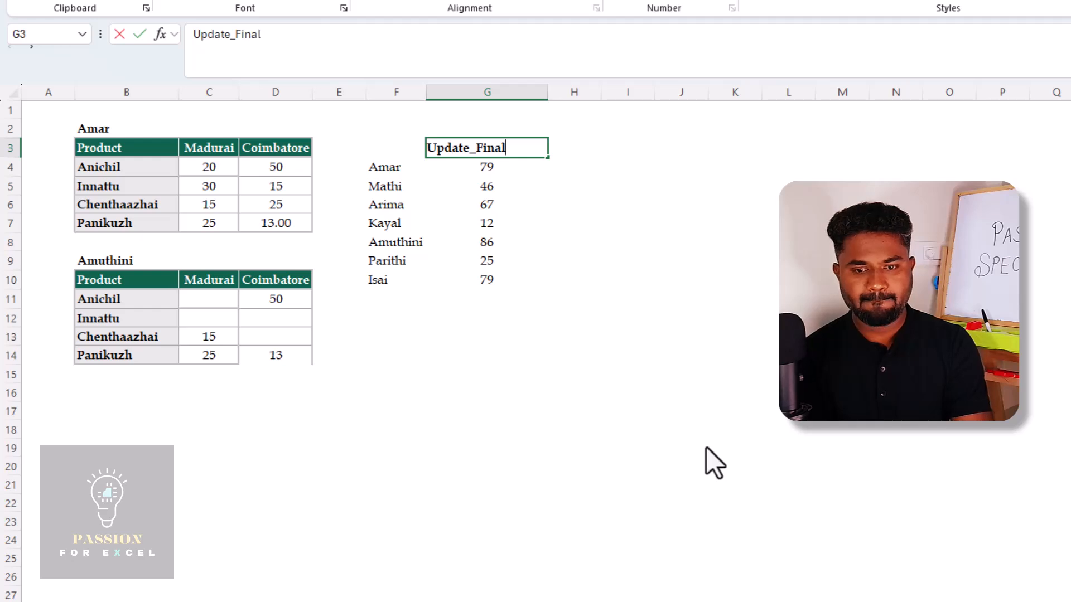
key(Return)
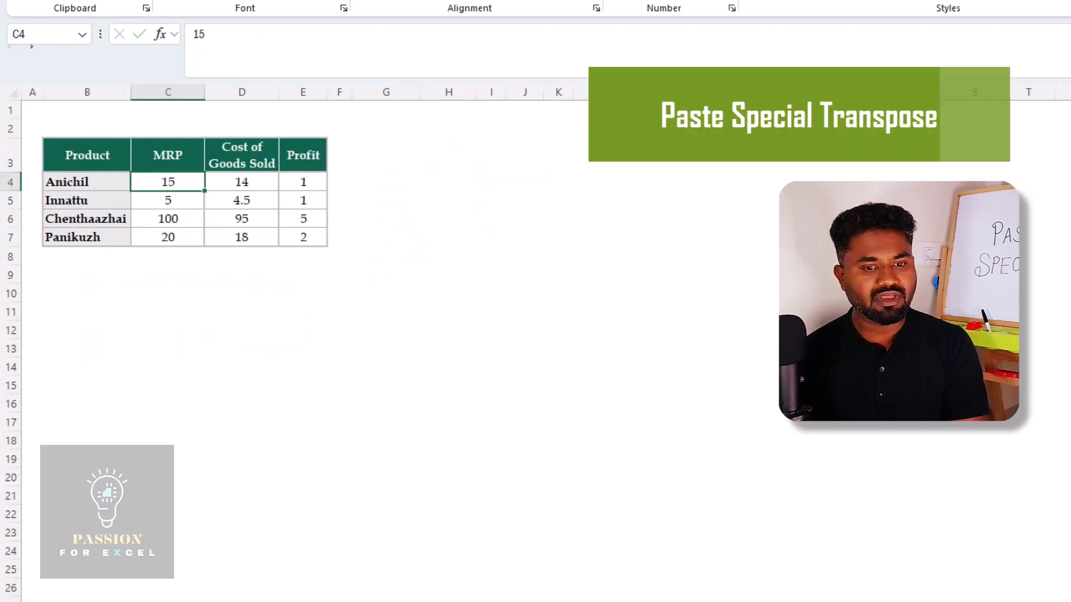
On the Transpose sheet, copy the whole product table B3:E7
click(87, 155)
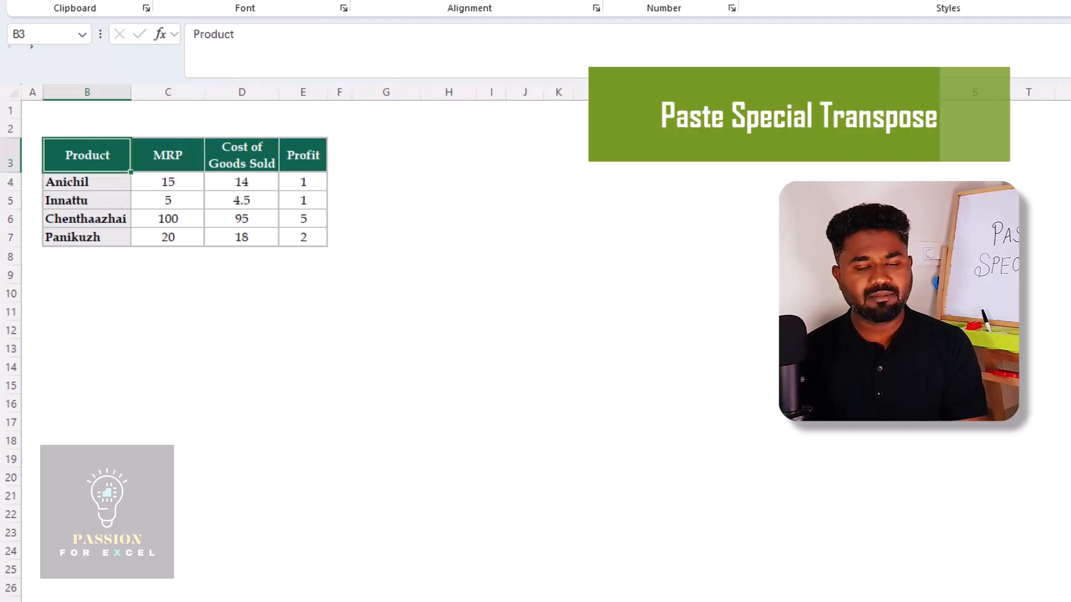
key(ctrl+shift+Down)
key(ctrl+shift+Right)
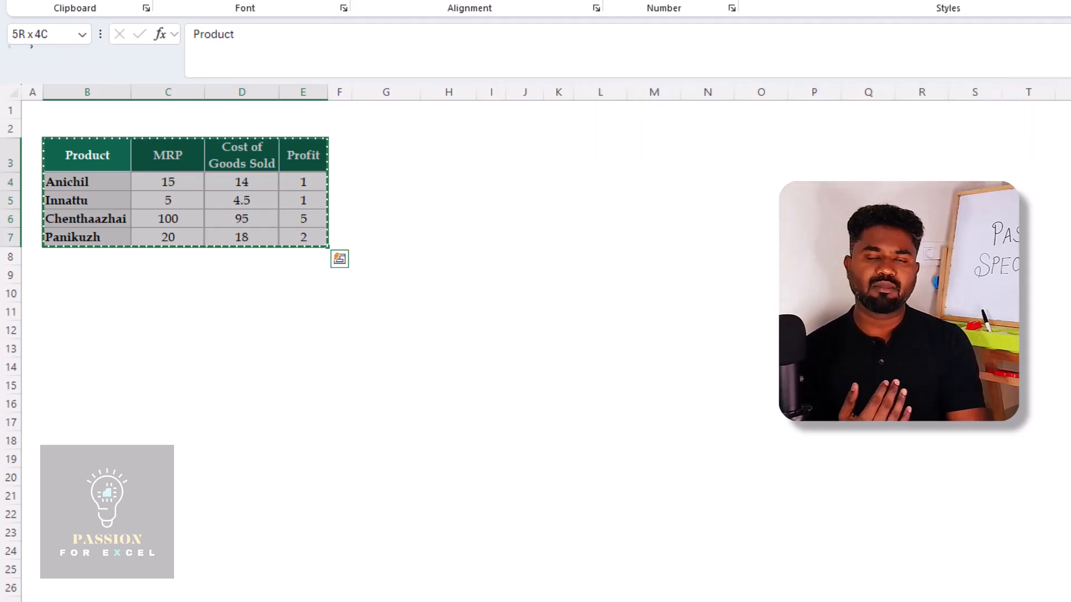
Examine the layout of the product table B3:E7 and its MRP, Cost of Goods Sold and Profit headings
key(Up)
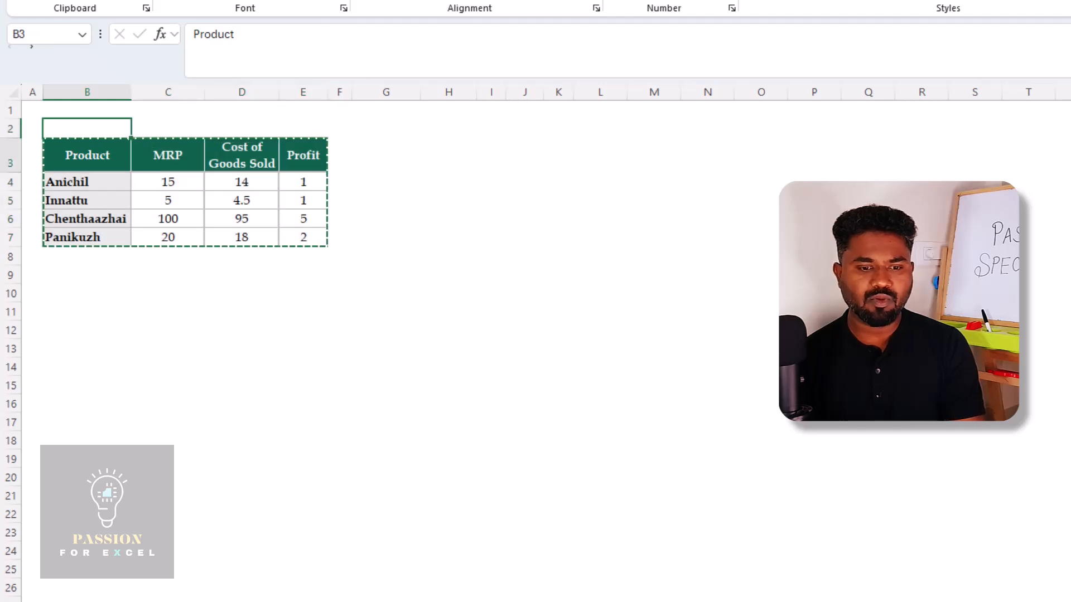
key(Down)
key(ctrl+shift+Down)
key(ctrl+shift+Right)
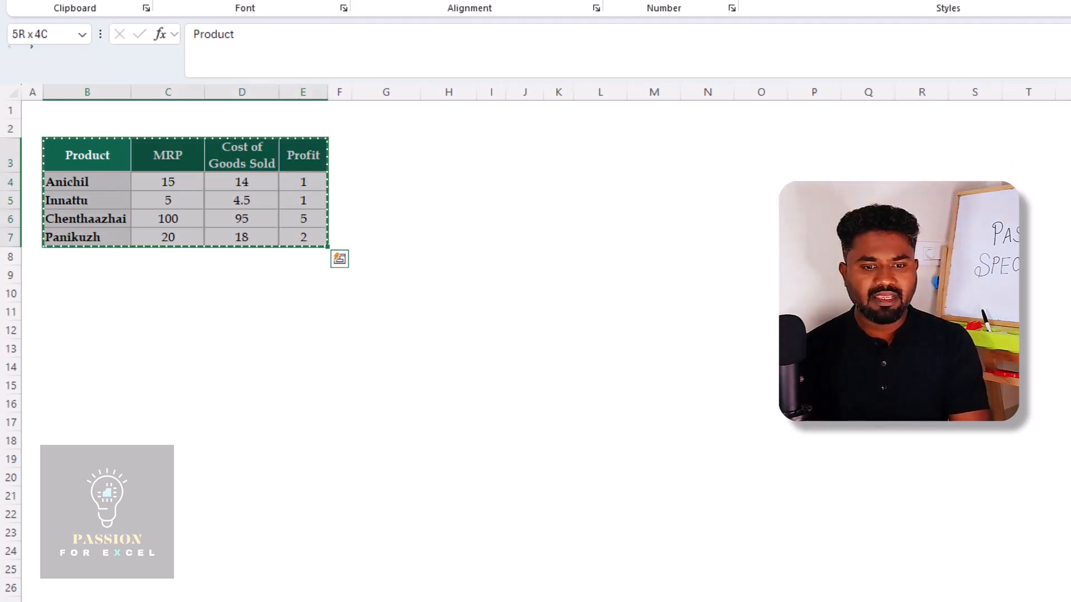
key(Right)
key(Right)
key(Left)
key(shift+Right)
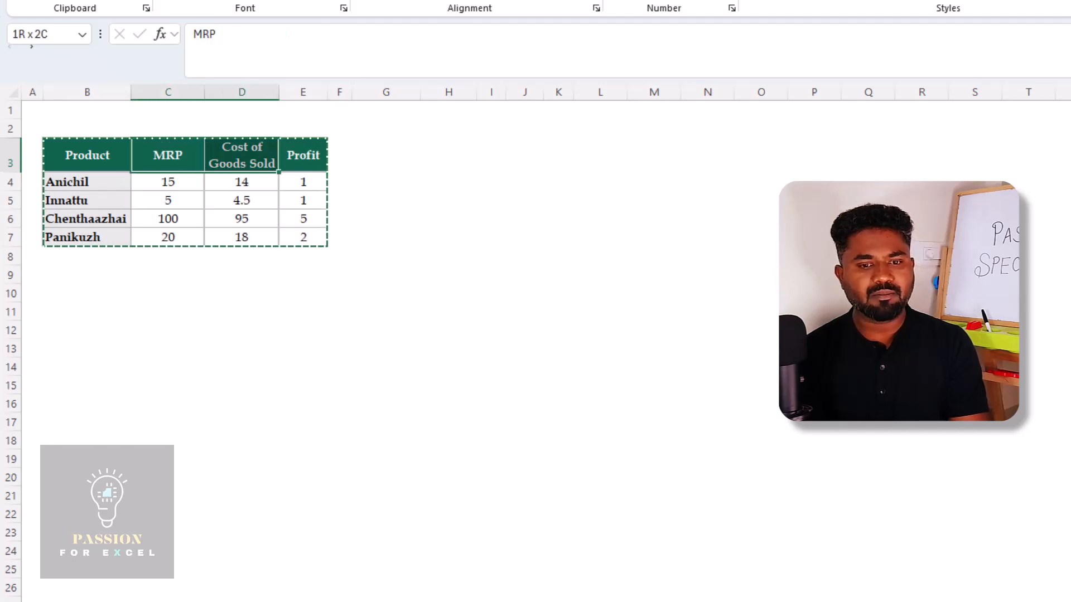
key(shift+Right)
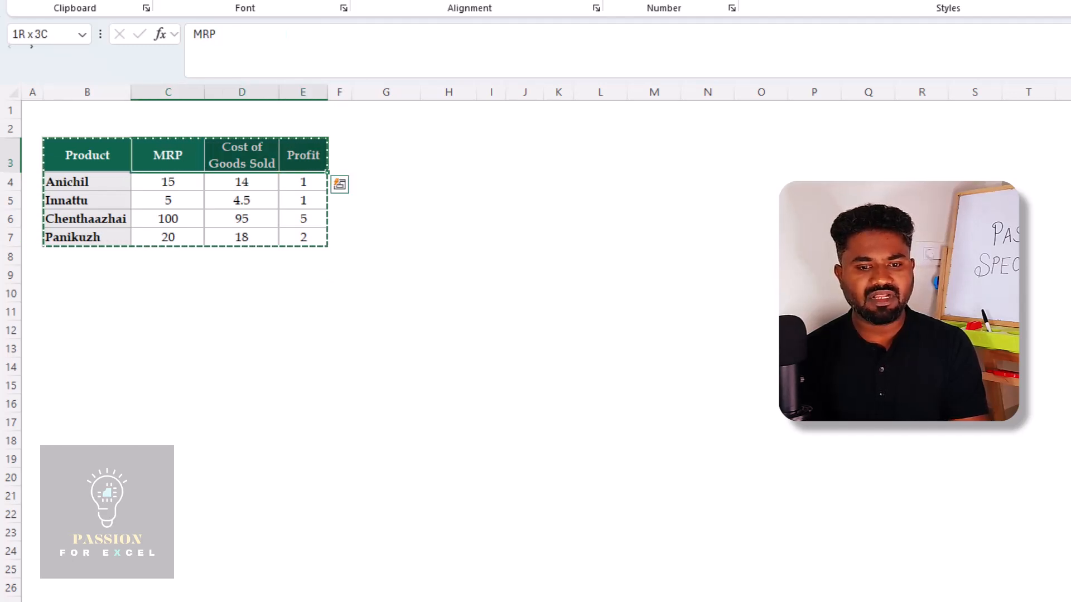
Paste the copied product table at I3 with Paste Special, using All and Transpose
key(Left)
key(ctrl+shift+Down)
key(ctrl+shift+Right)
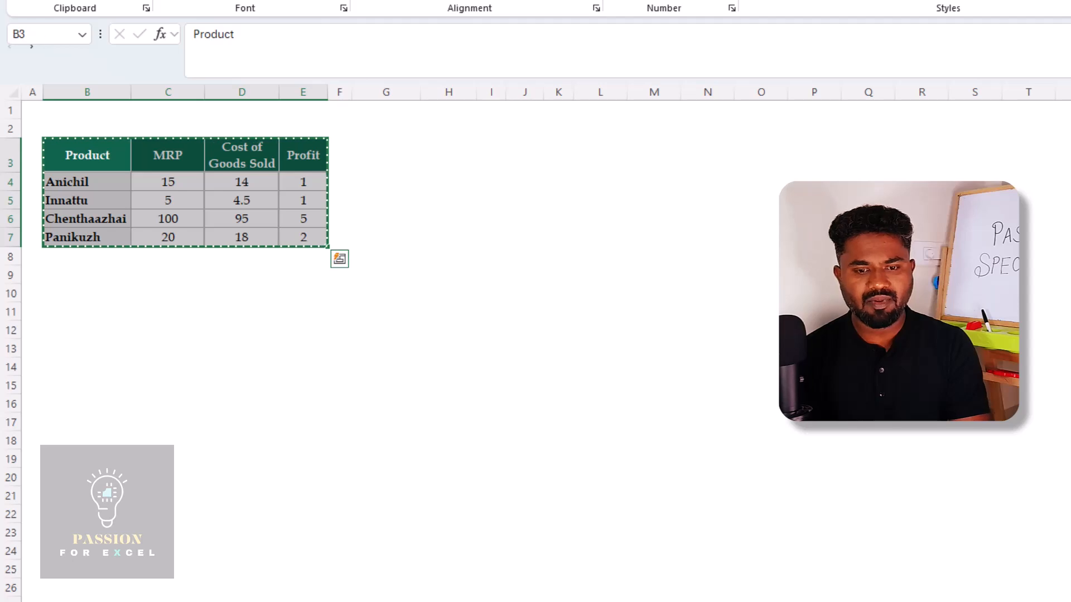
key(Right)
key(Right)
key(Right)
key(Right)
key(Right)
key(Right)
key(Right)
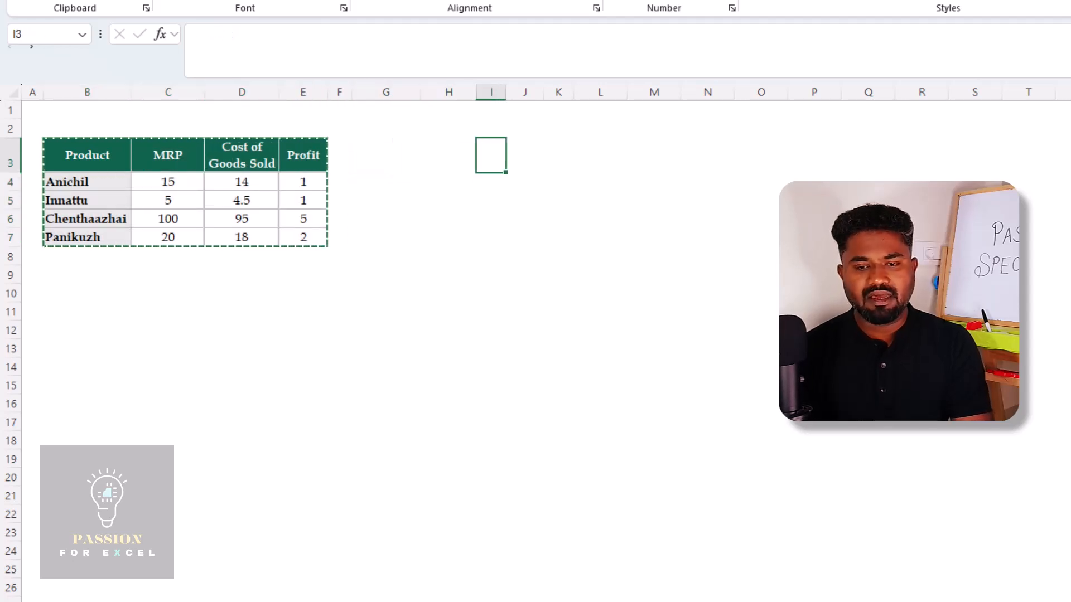
key(shift+F10)
key(s)
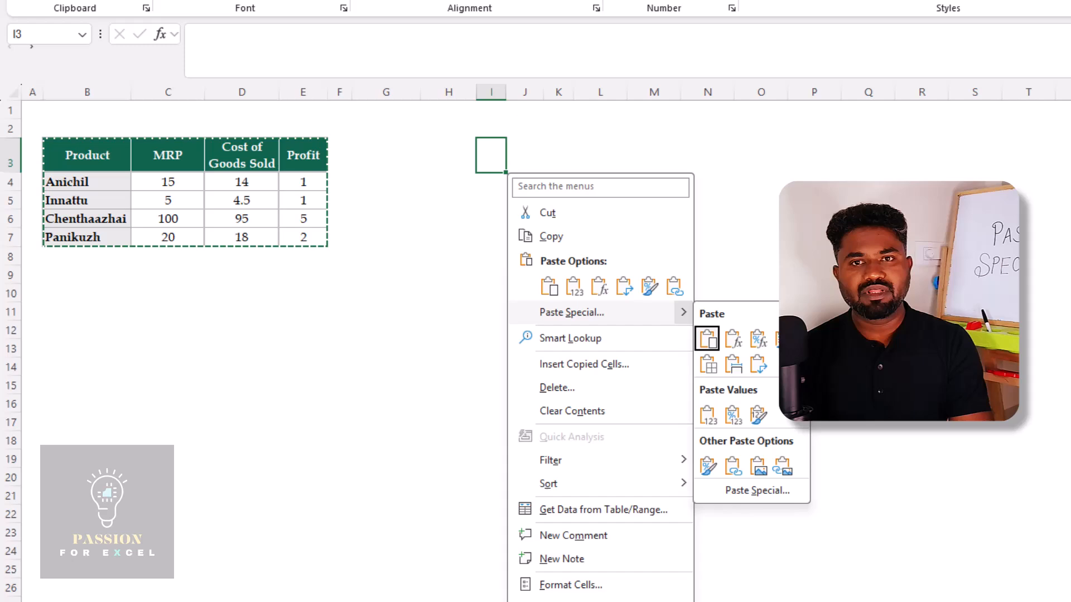
key(s)
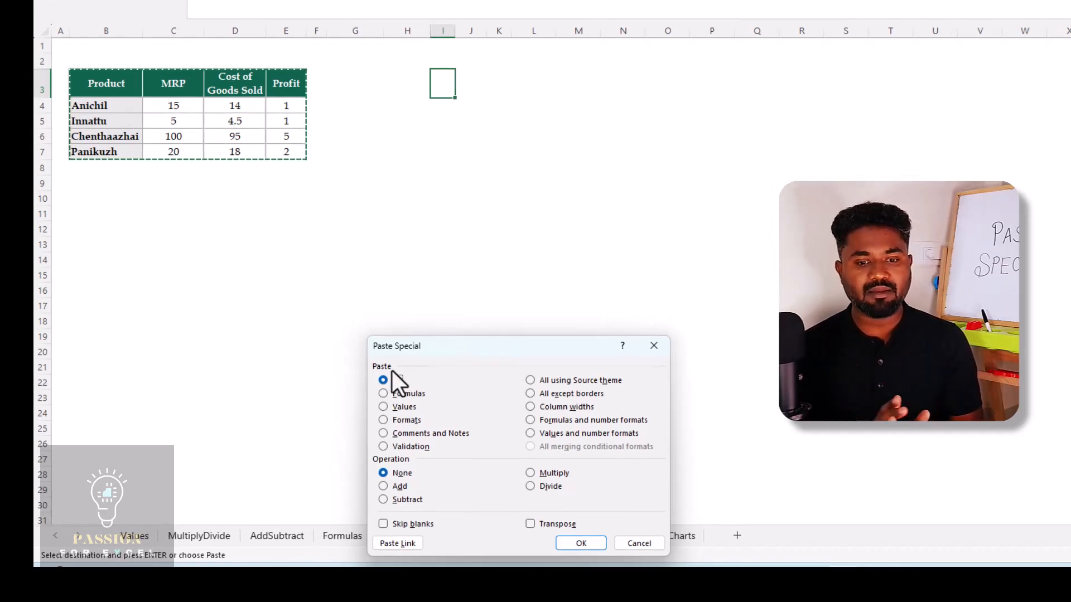
click(530, 526)
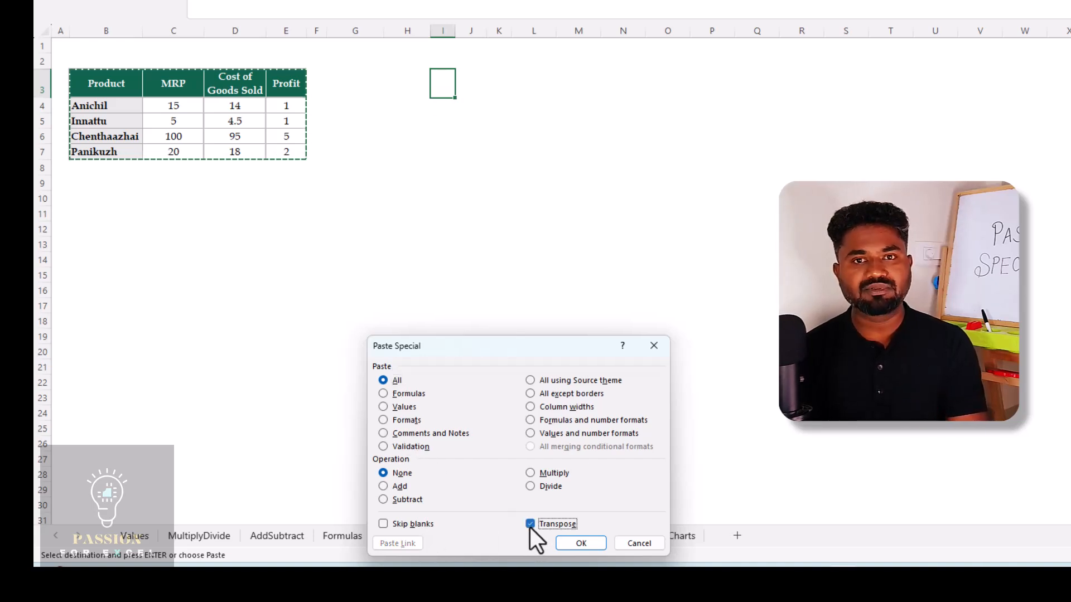
click(581, 544)
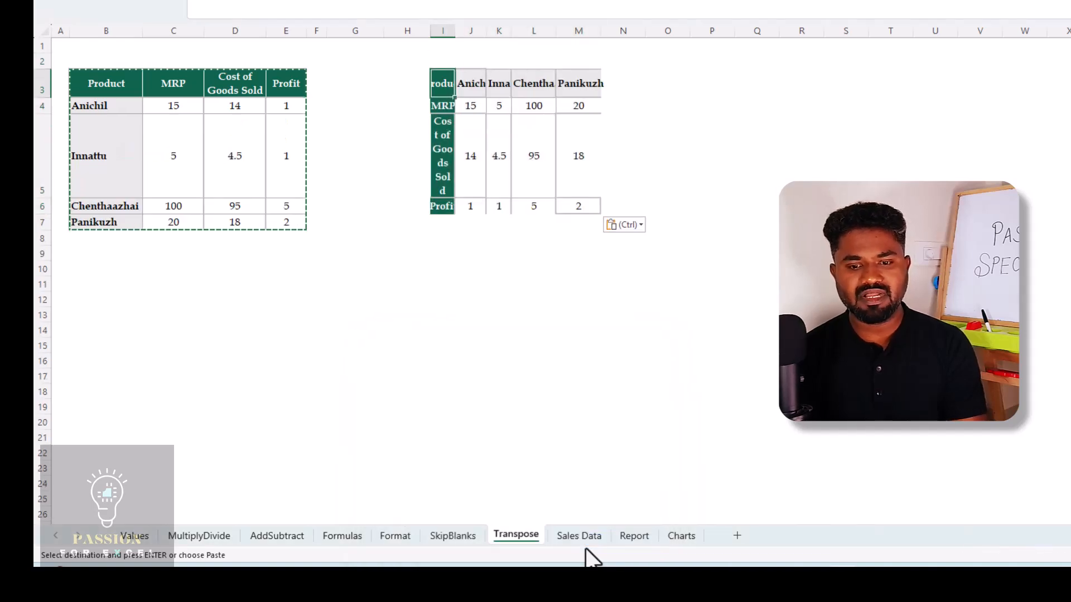
AutoFit the widths of columns I to M to the transposed table's contents
key(ctrl+space)
key(alt+h)
key(o)
key(i)
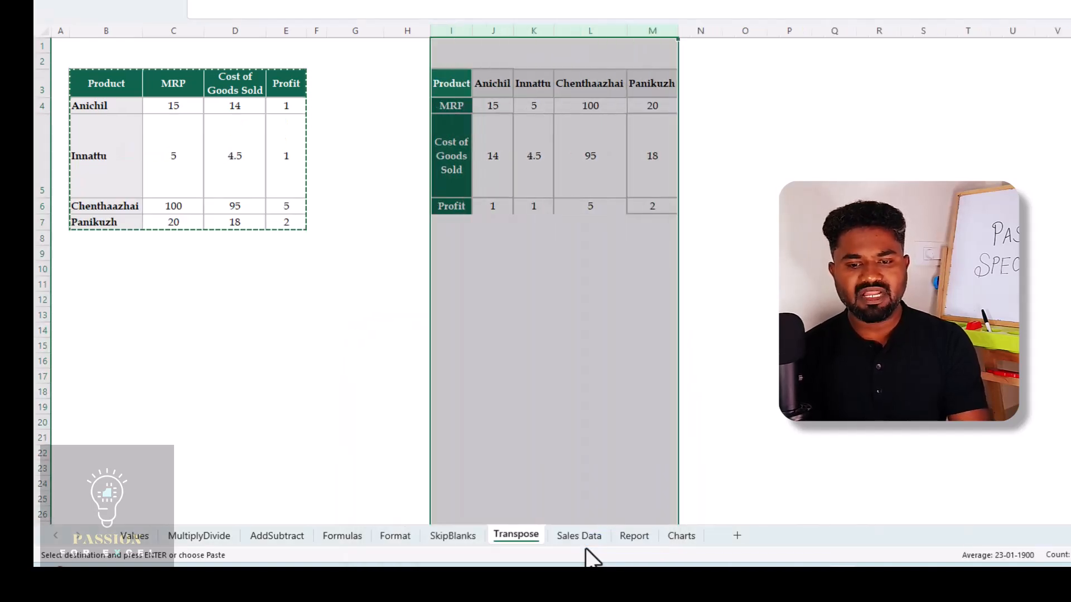
Set the height of rows 4 to 6 to 15
key(Down)
key(shift+Down)
key(shift+Down)
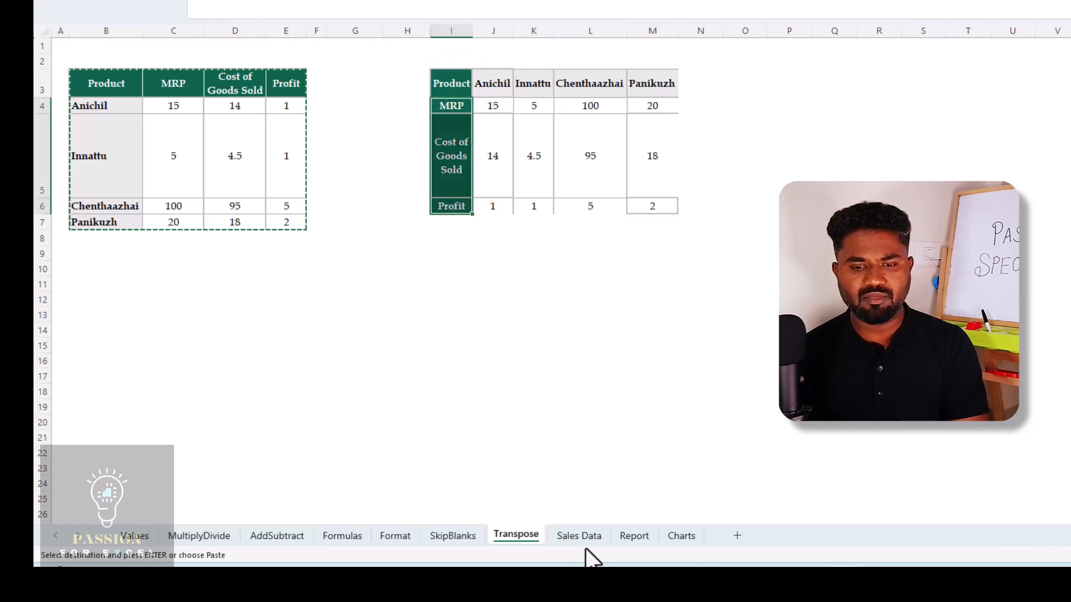
key(shift+space)
key(alt+h)
key(o)
key(h)
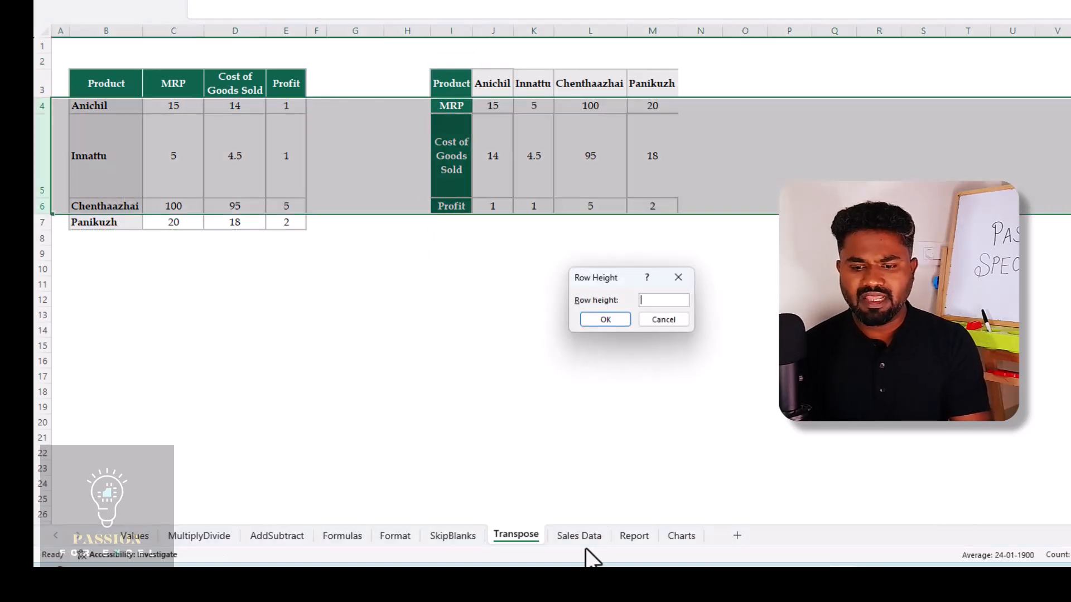
text(1)
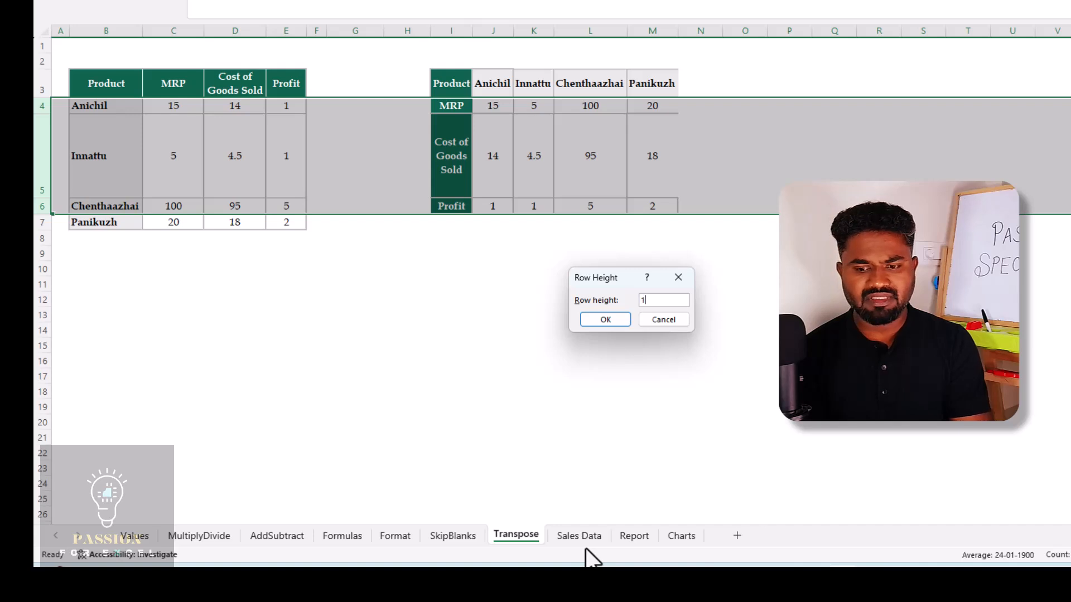
text(5)
key(Return)
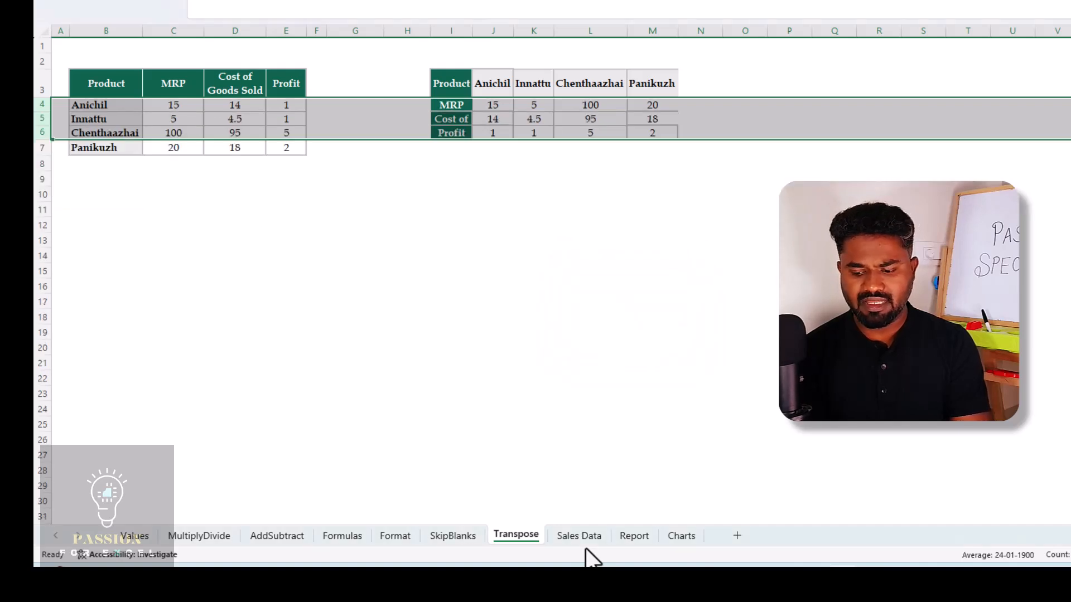
key(Up)
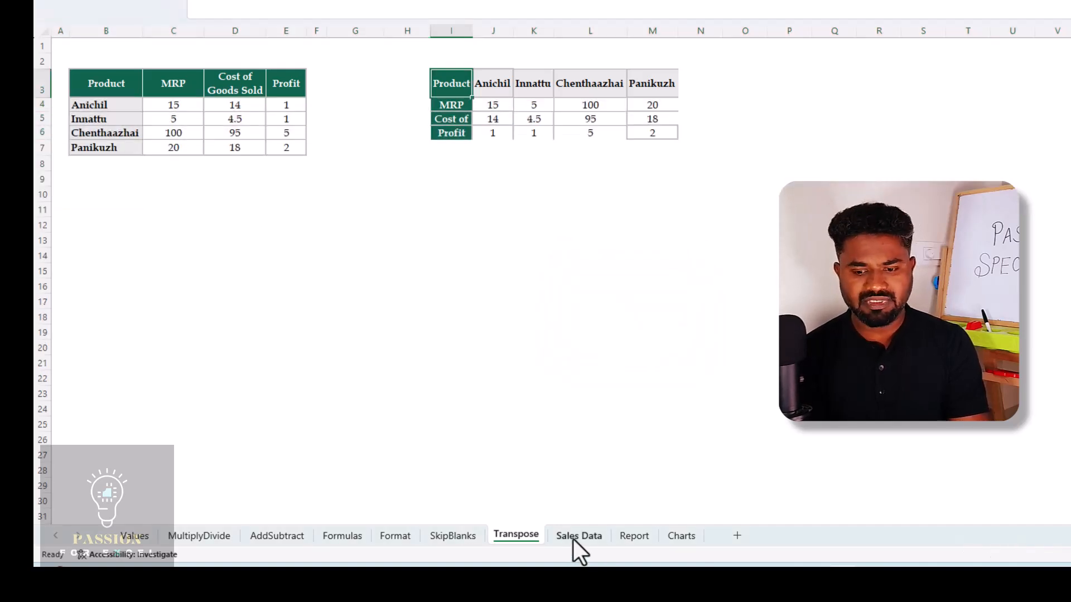
On the Sales Data sheet, examine the layout of the monthly employee sales table and the employee summary table
click(580, 536)
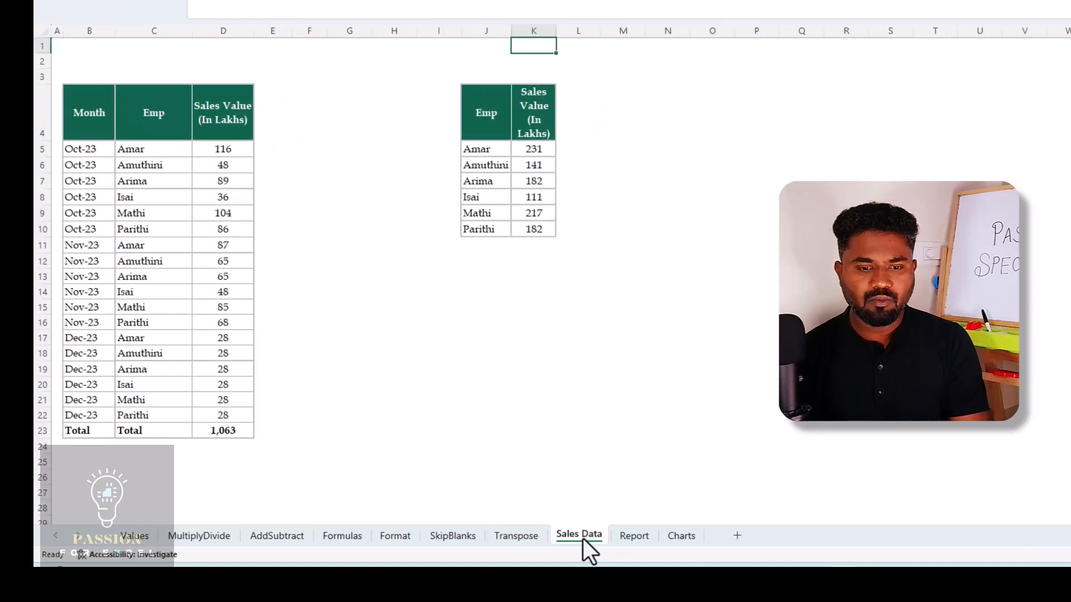
key(Left)
key(Left)
key(Down)
key(Down)
key(Down)
key(Down)
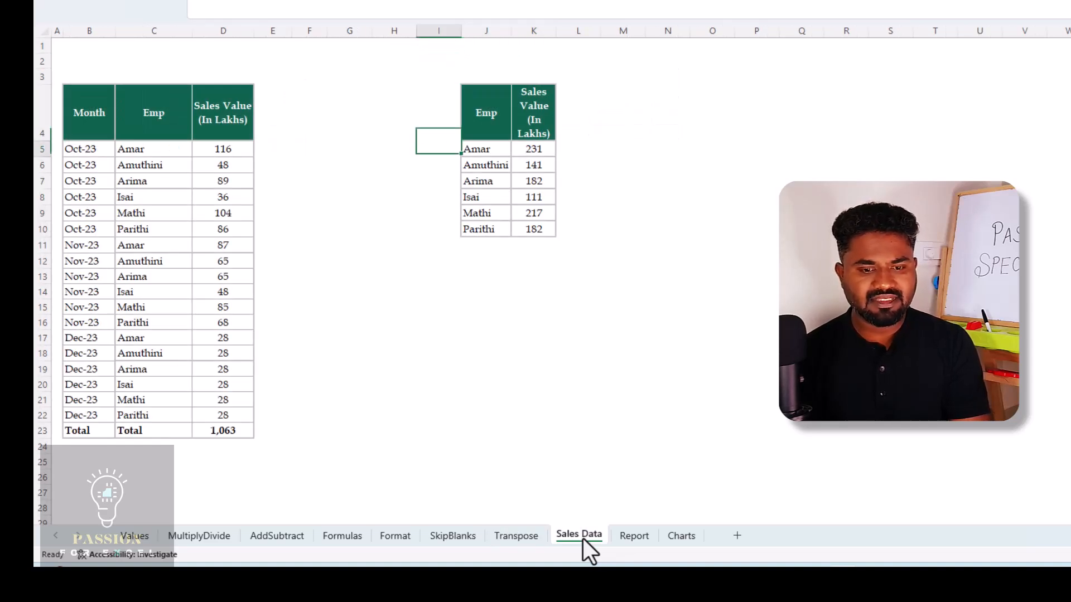
key(Left)
key(Left)
key(Left)
key(Left)
key(Left)
key(ctrl+Down)
key(Right)
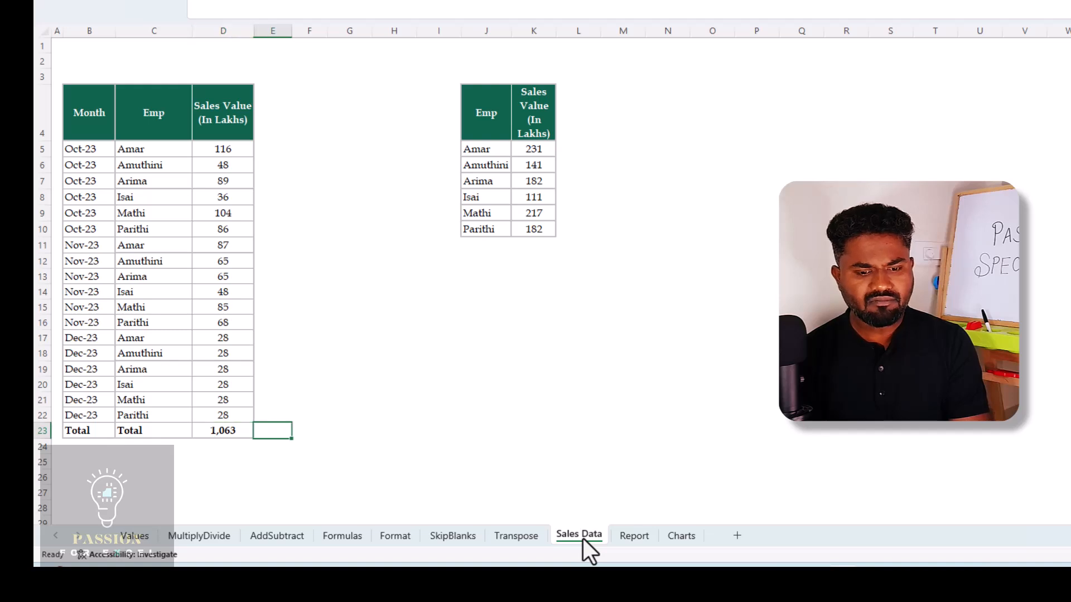
key(Left)
key(ctrl+Up)
key(Down)
key(Left)
key(Left)
key(Right)
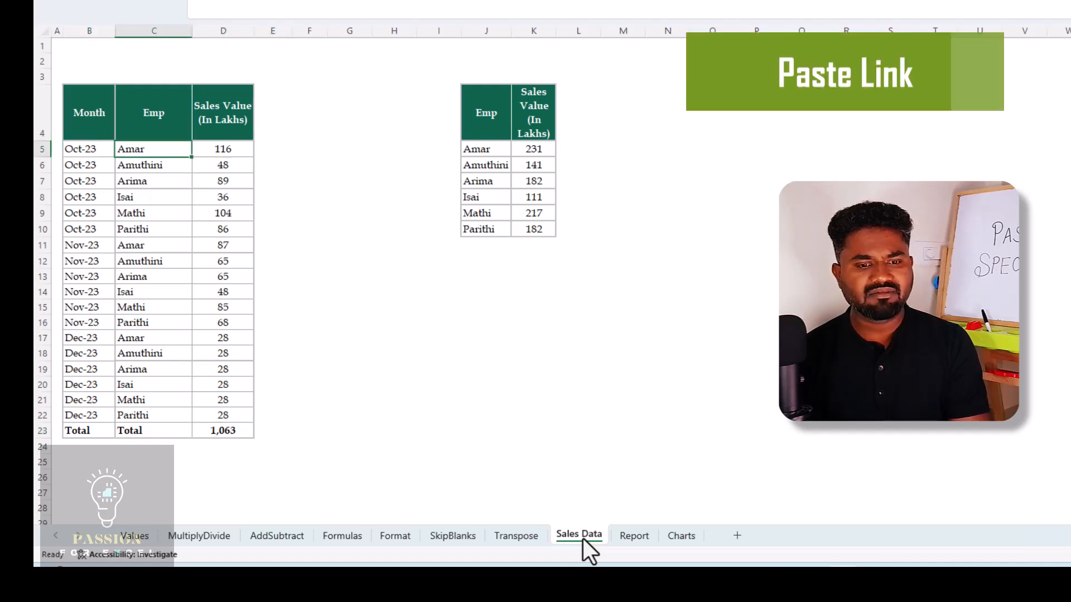
Examine the Sales Value total in D23 and the formula behind it
key(Right)
key(ctrl+Down)
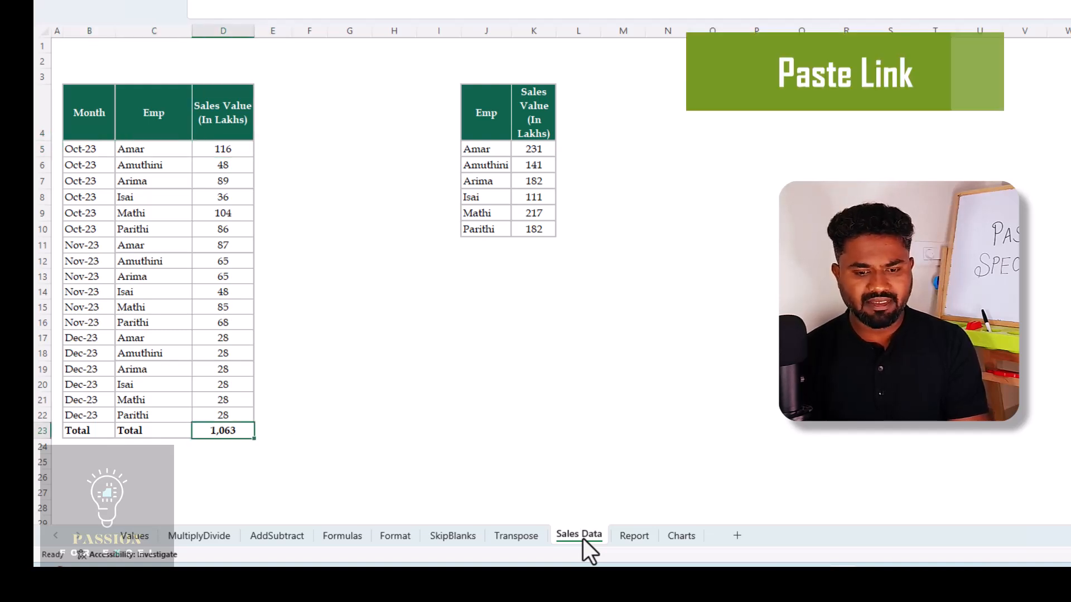
key(Left)
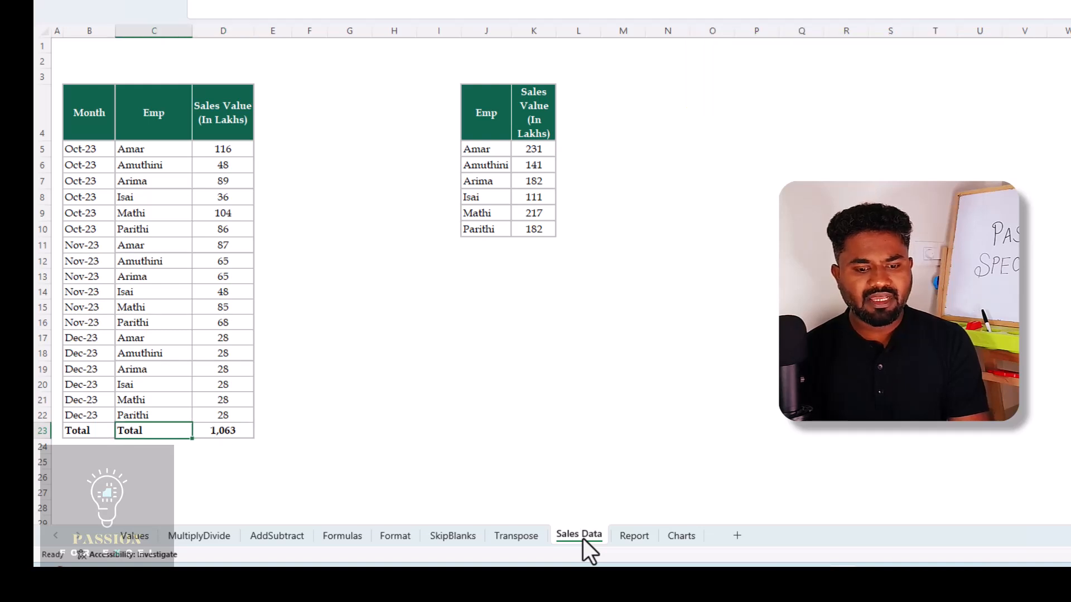
key(Right)
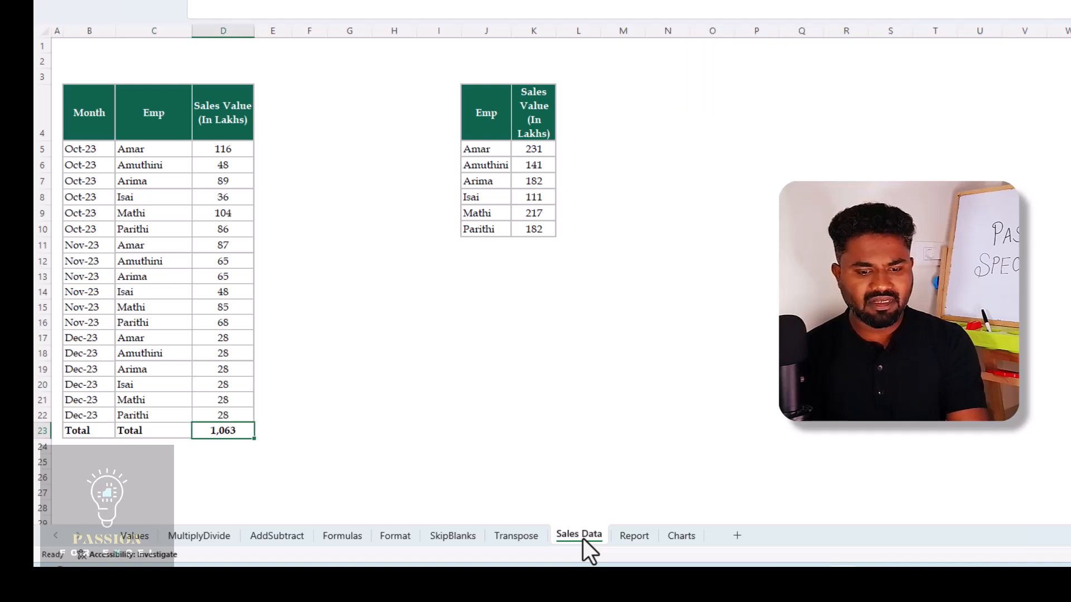
key(F2)
key(Escape)
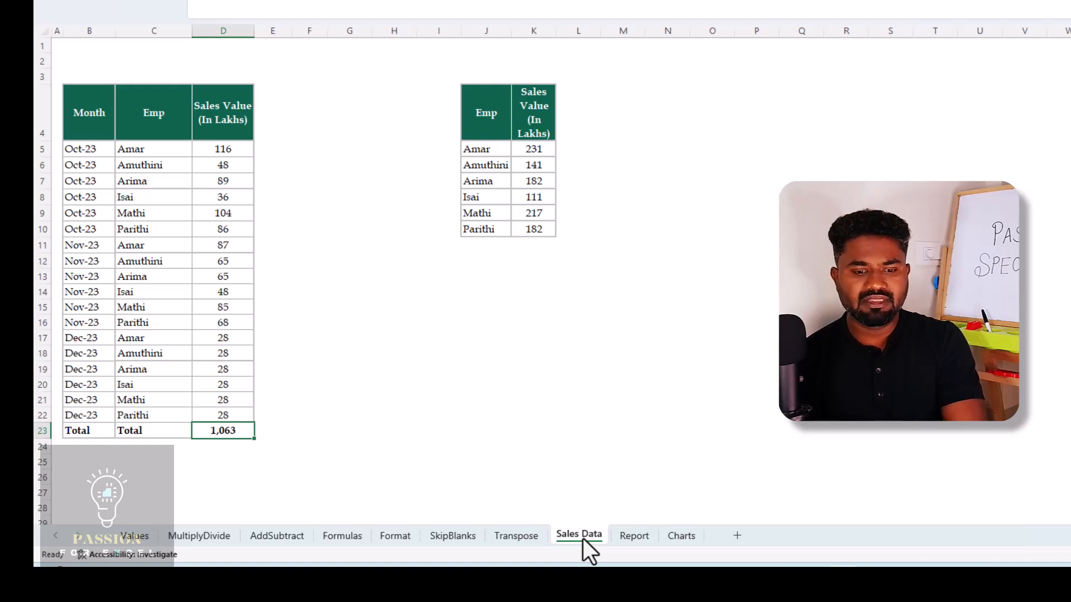
key(F2)
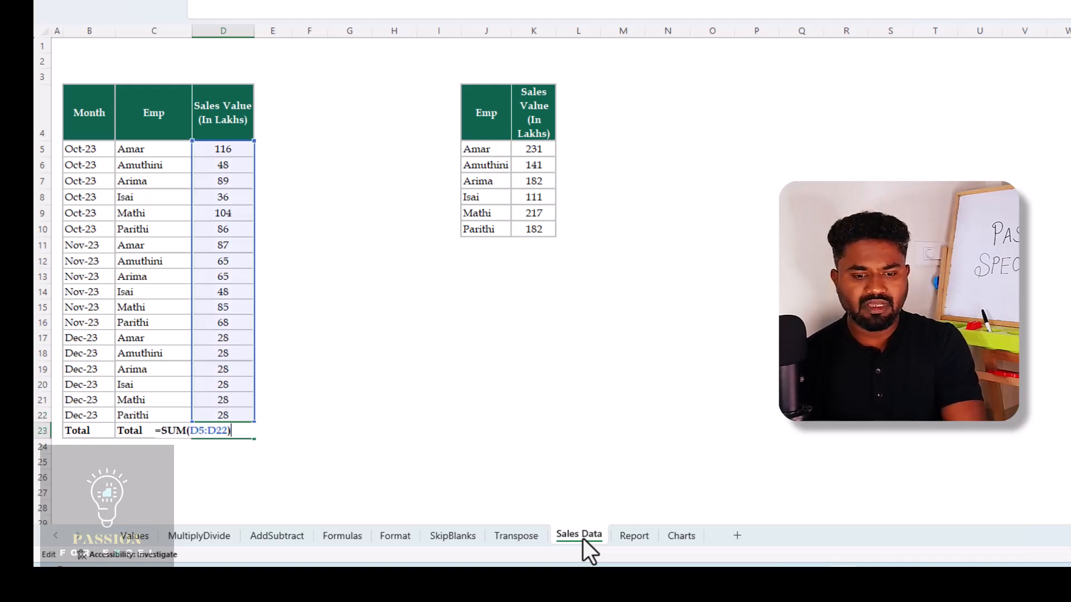
key(Escape)
On the Report sheet, enter a formula in C3 that references the total in D23 of Sales Data, and review it
click(644, 537)
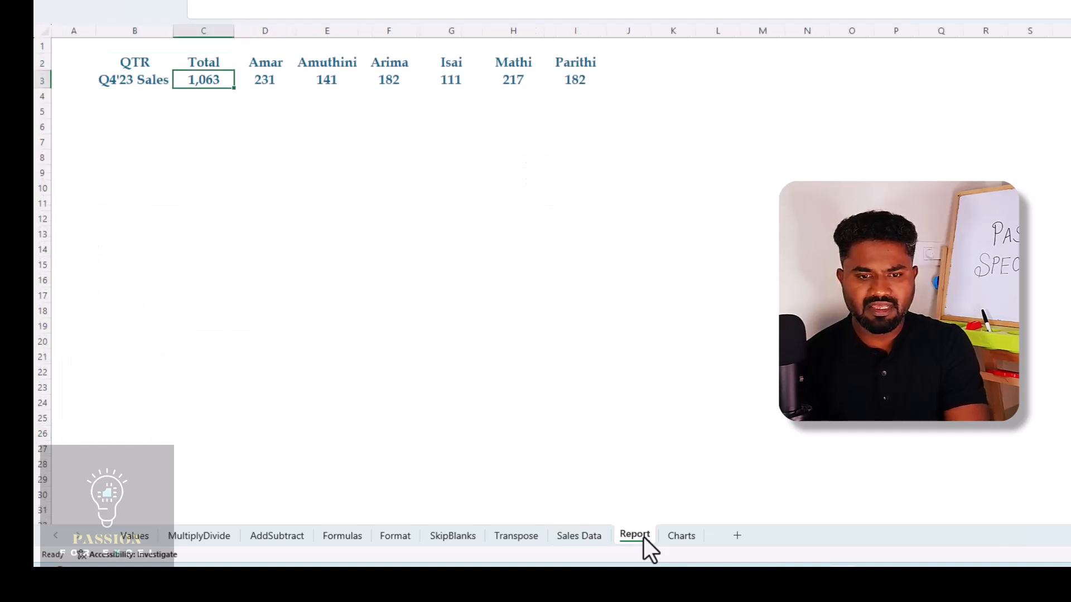
text(=)
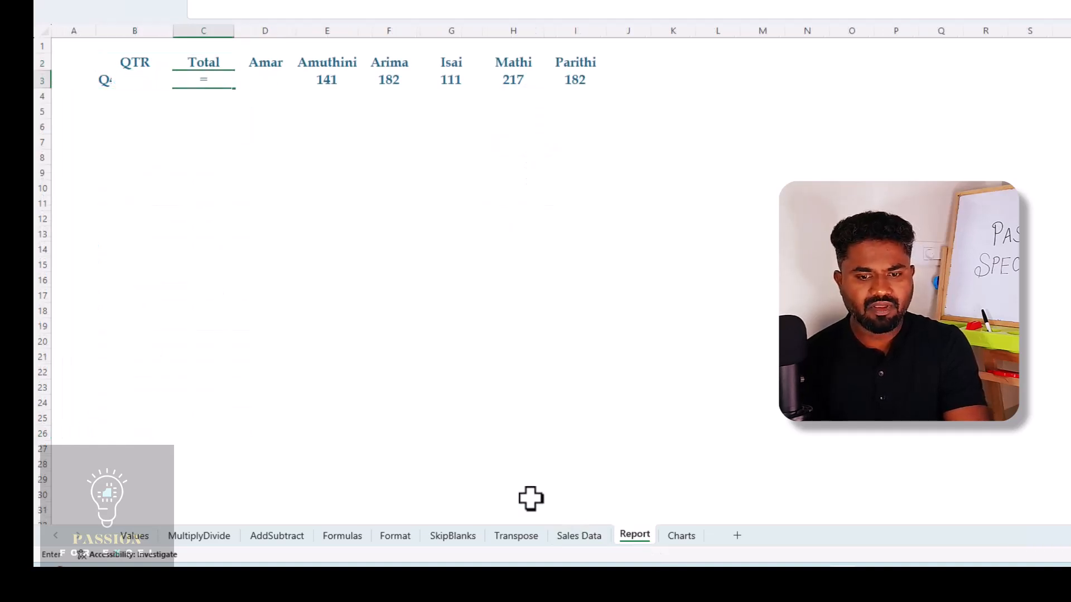
click(574, 536)
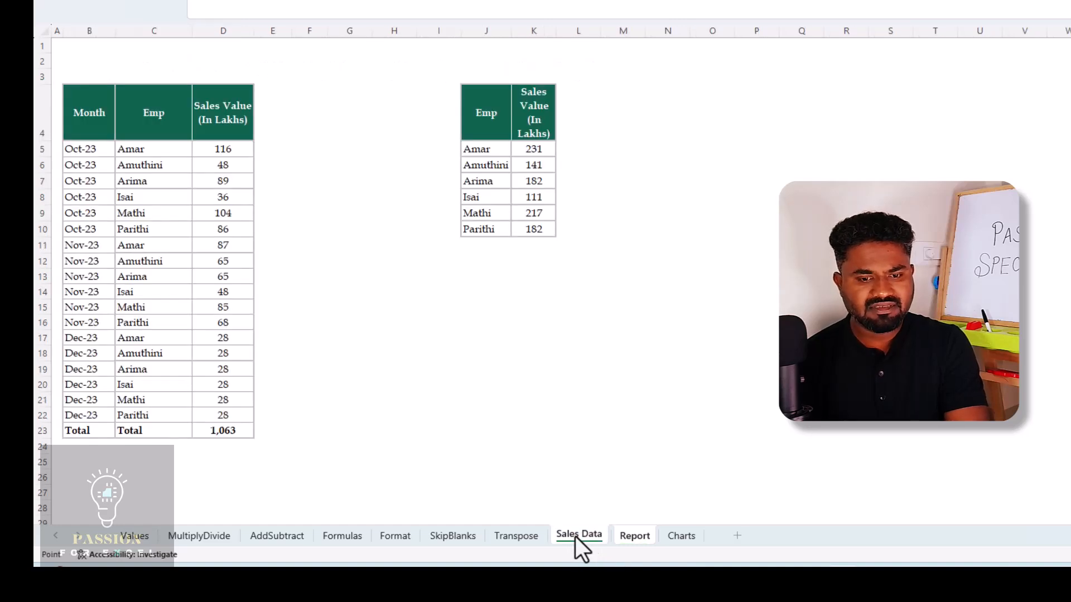
click(237, 434)
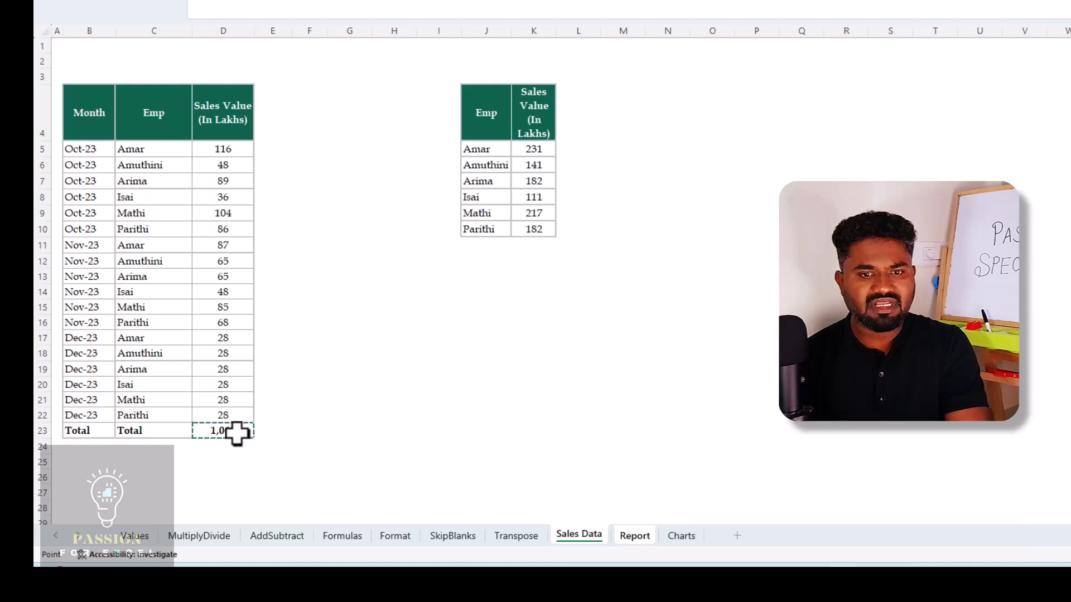
key(Return)
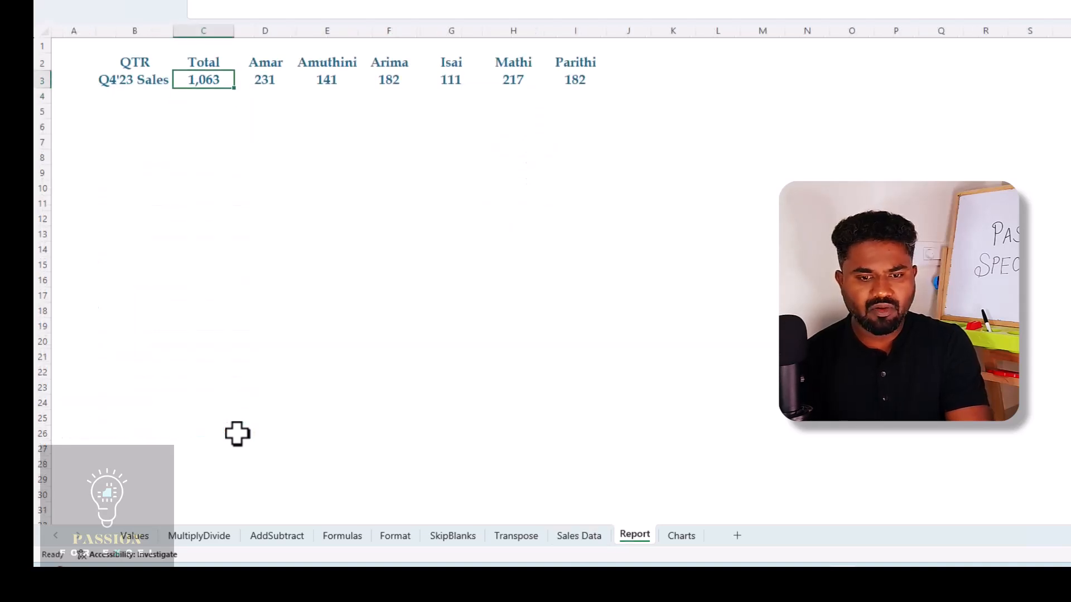
key(F2)
key(Escape)
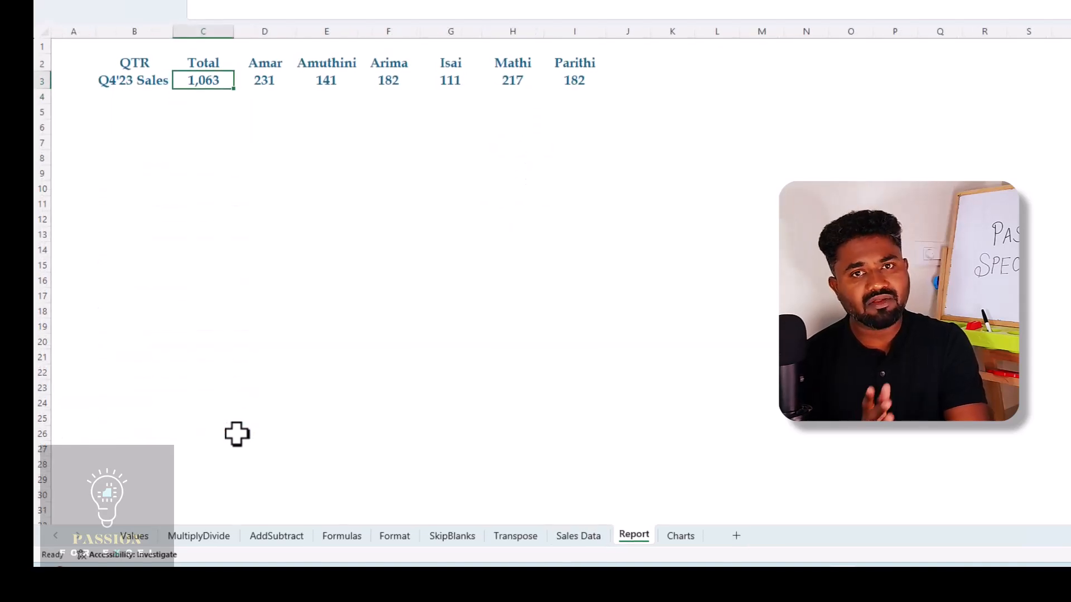
Clear the Q4'23 Sales figures in C3:I3 of the Report sheet
key(ctrl+shift+Right)
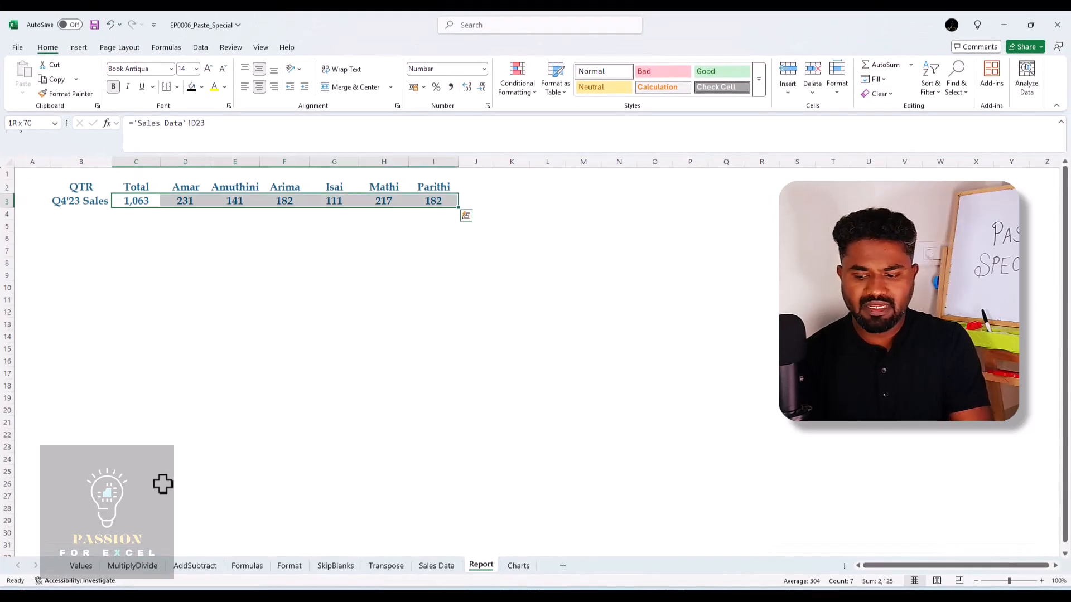
key(Delete)
key(Up)
key(Down)
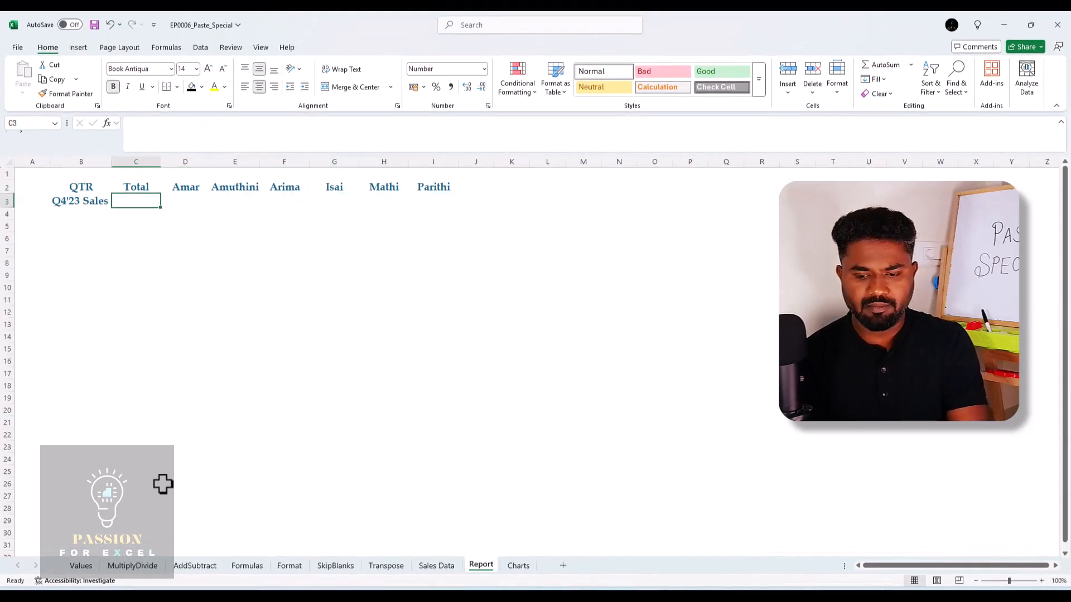
Copy the sales total in D23 of Sales Data and open Paste Special for cell C3 on the Report sheet
click(433, 570)
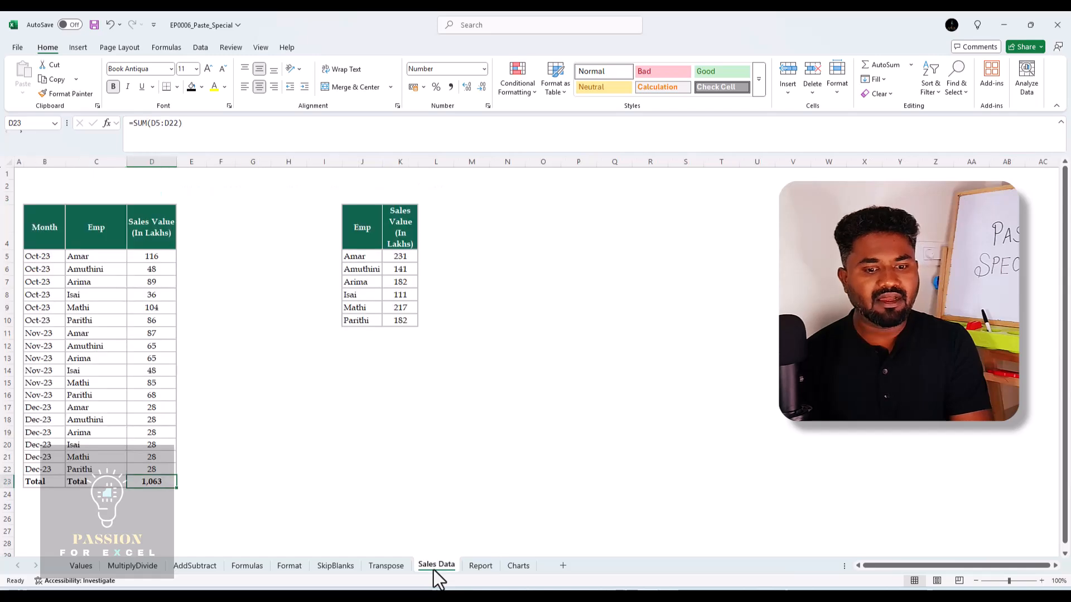
key(ctrl+c)
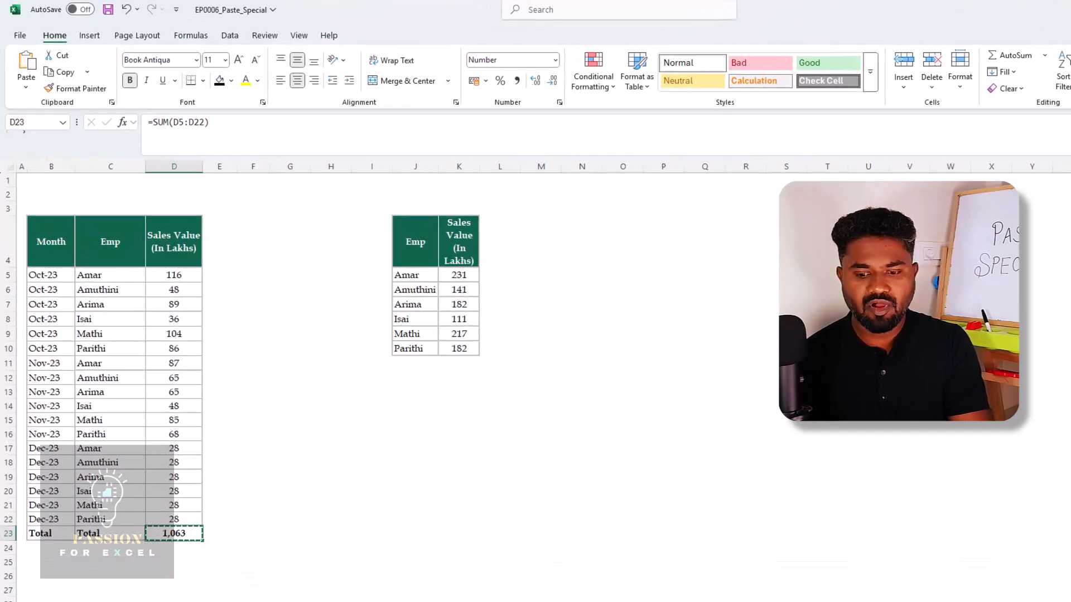
click(480, 567)
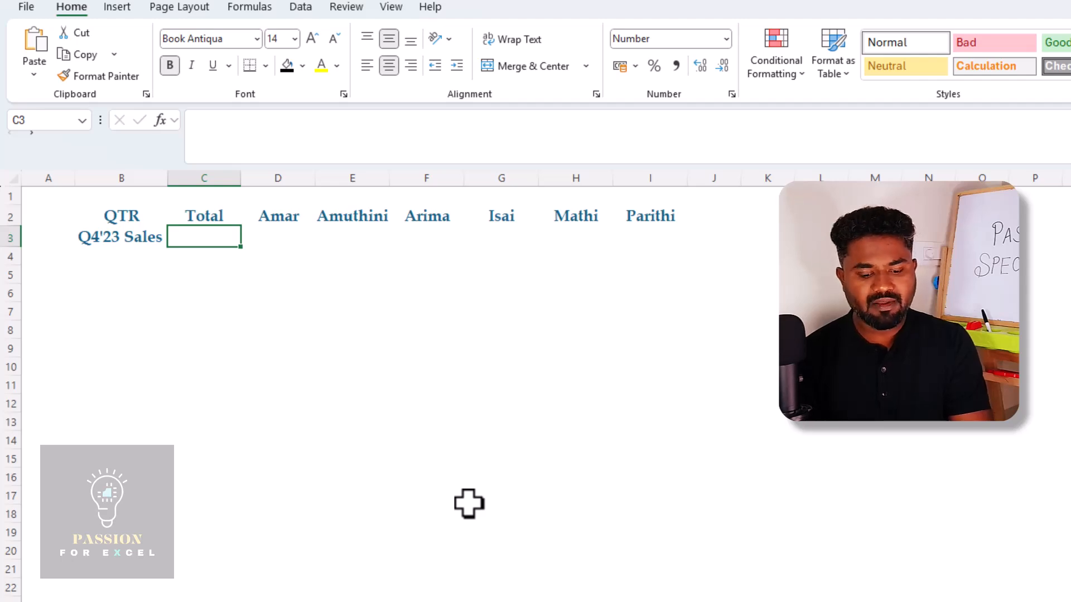
key(ctrl+alt+v)
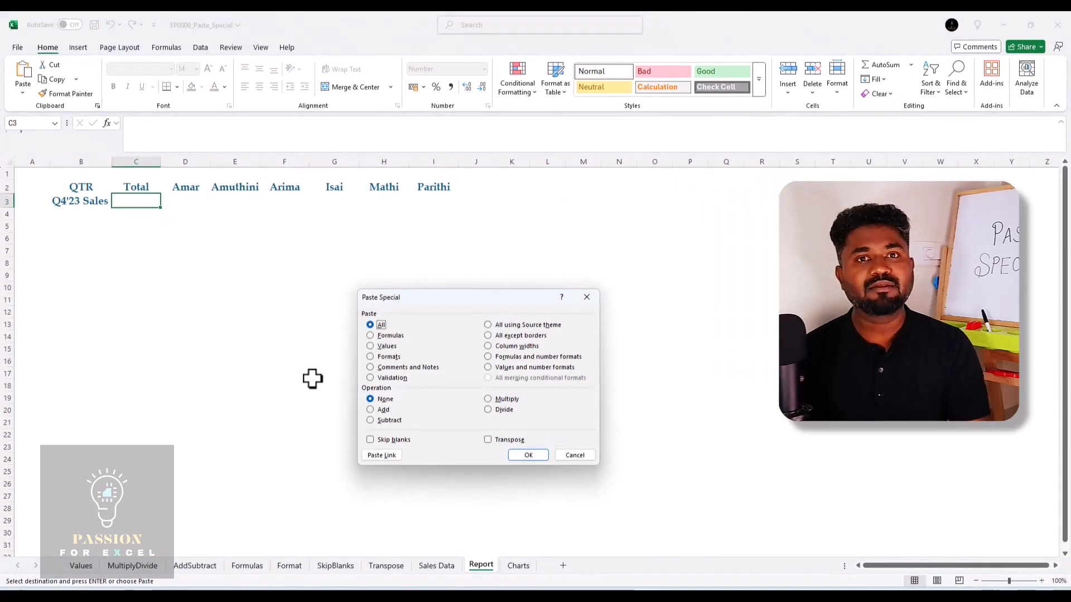
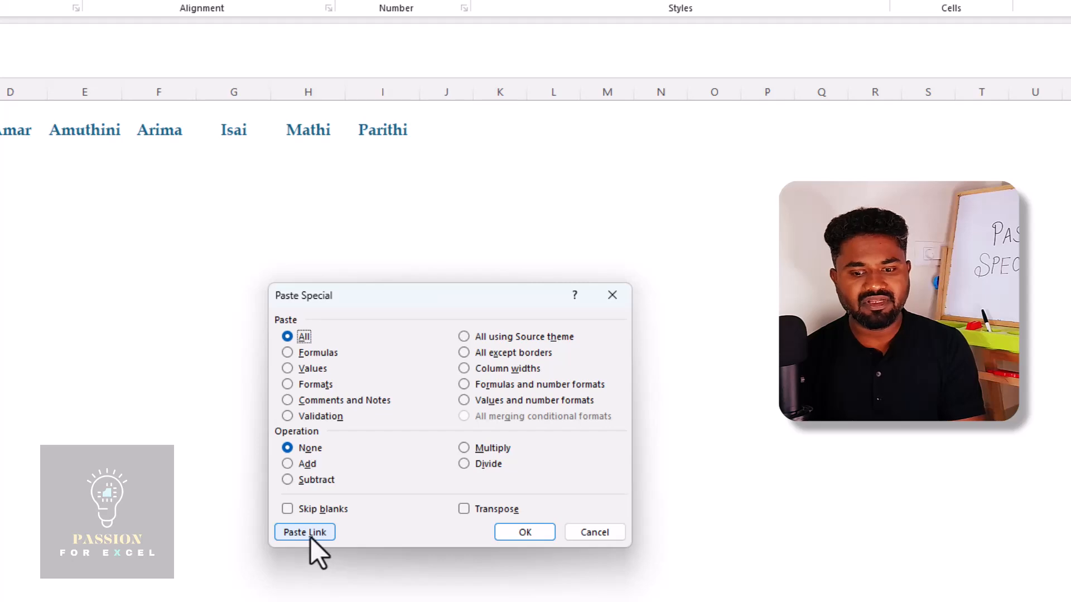
Paste the copied sales total as a link into C3 of the Report sheet and review its formula
click(310, 535)
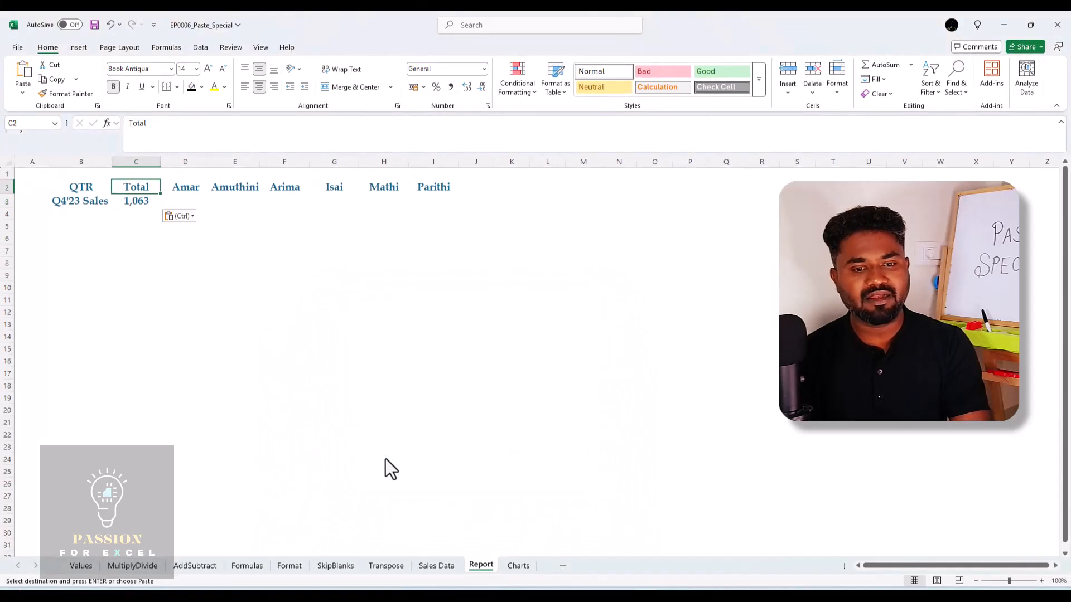
key(F2)
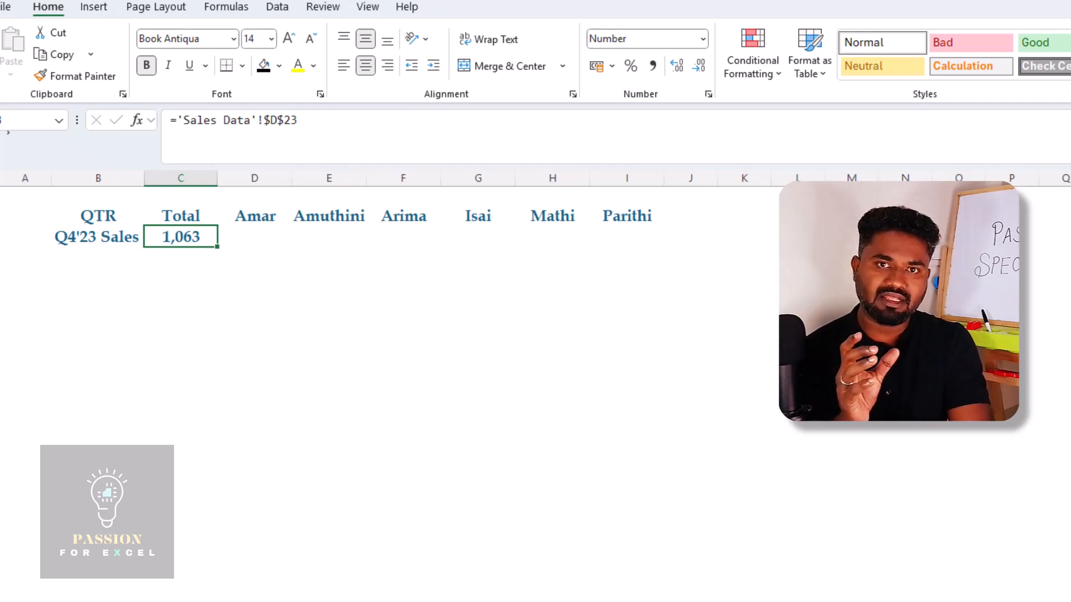
key(Up)
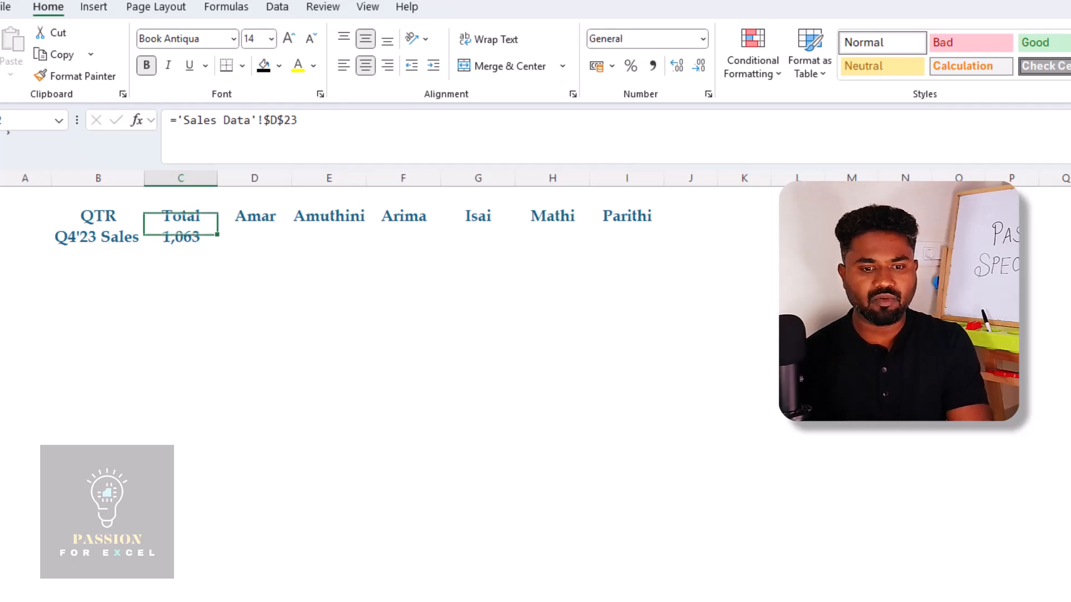
key(Down)
key(Up)
Copy B2:C3 of the Report sheet and paste it as a linked picture at N2 on the Sales Data sheet
key(Left)
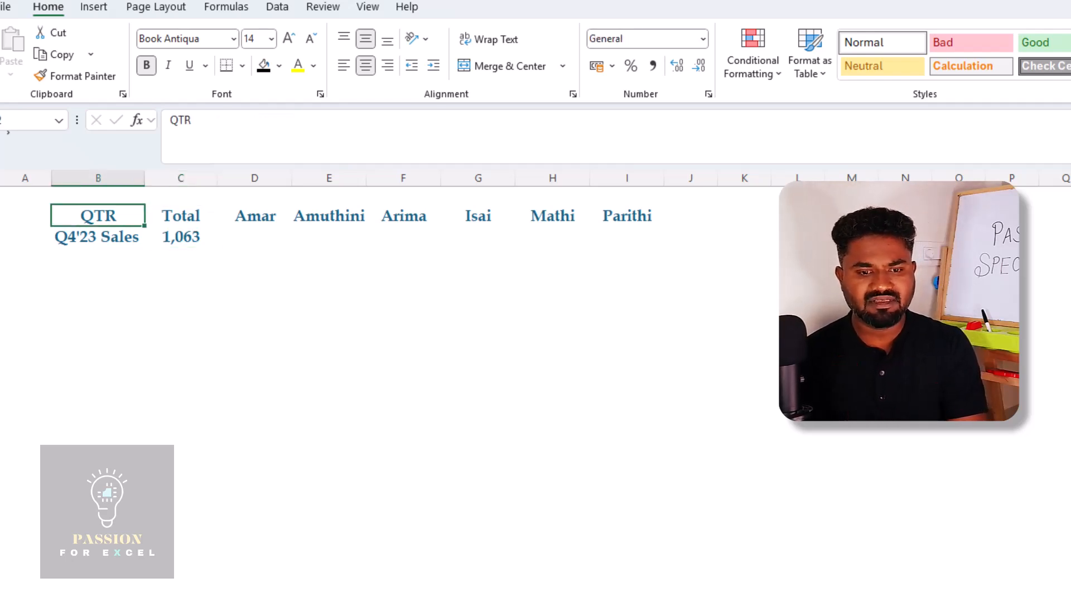
key(shift+Down)
key(shift+Right)
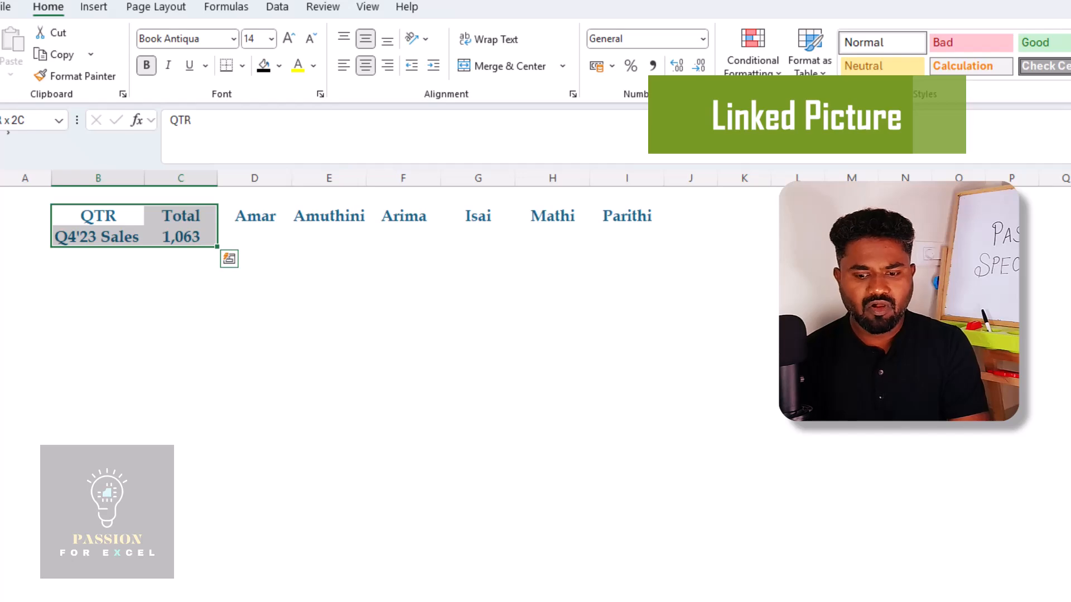
key(ctrl+c)
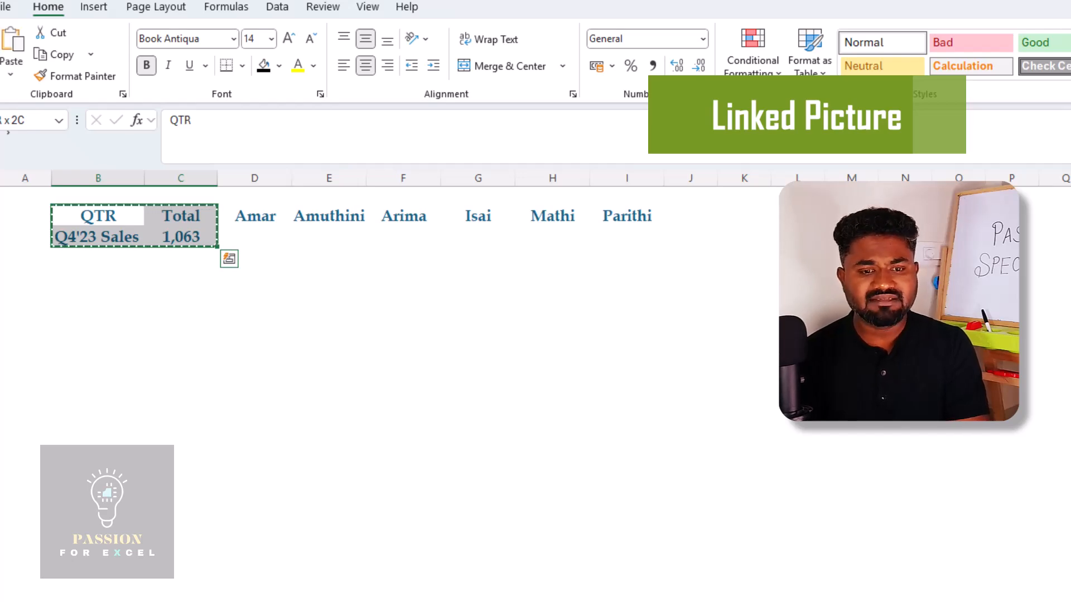
key(ctrl+Page_Up)
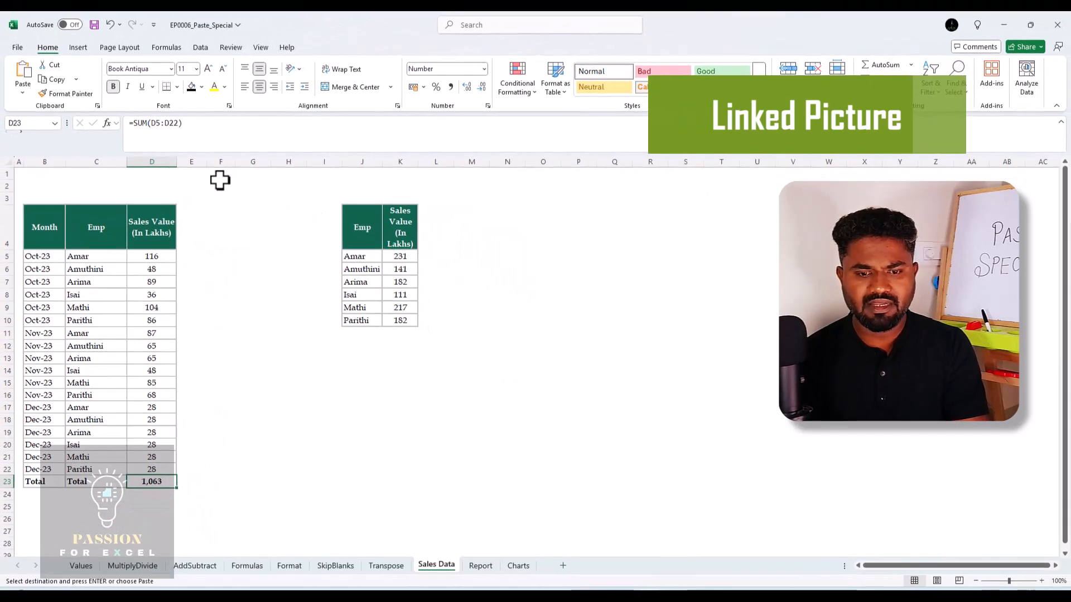
click(500, 188)
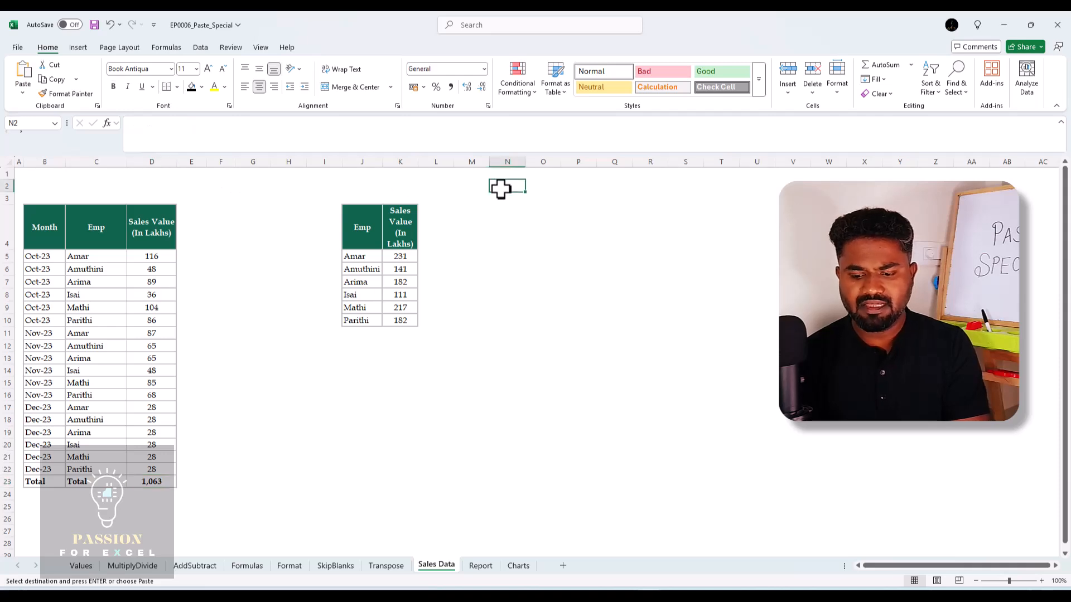
click(22, 95)
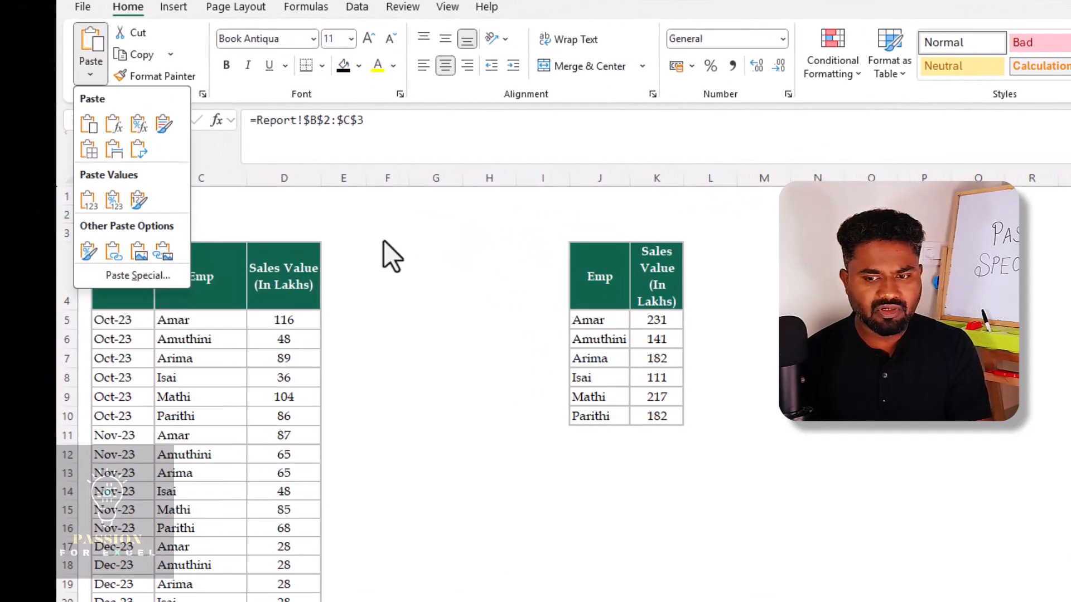
click(160, 256)
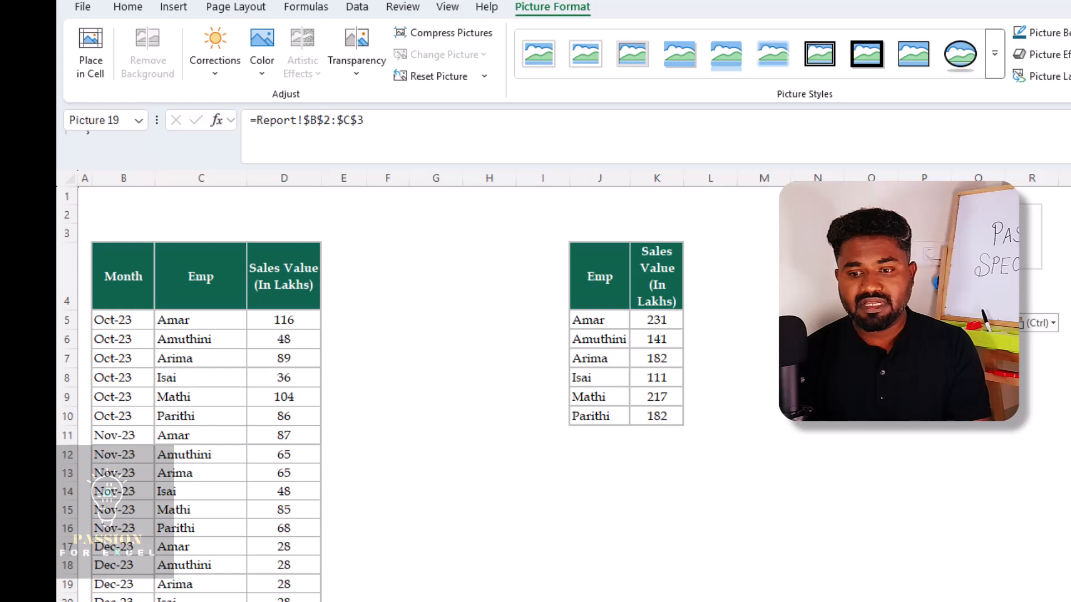
key(Escape)
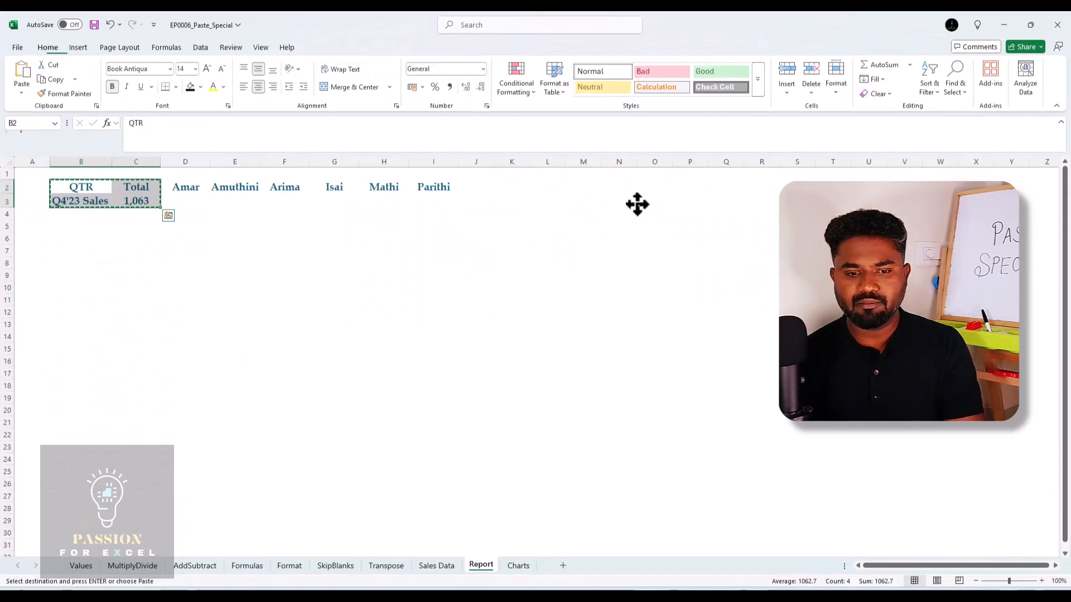
Apply a picture style with a thick black frame to the linked picture on the Sales Data sheet, and deselect it
click(437, 566)
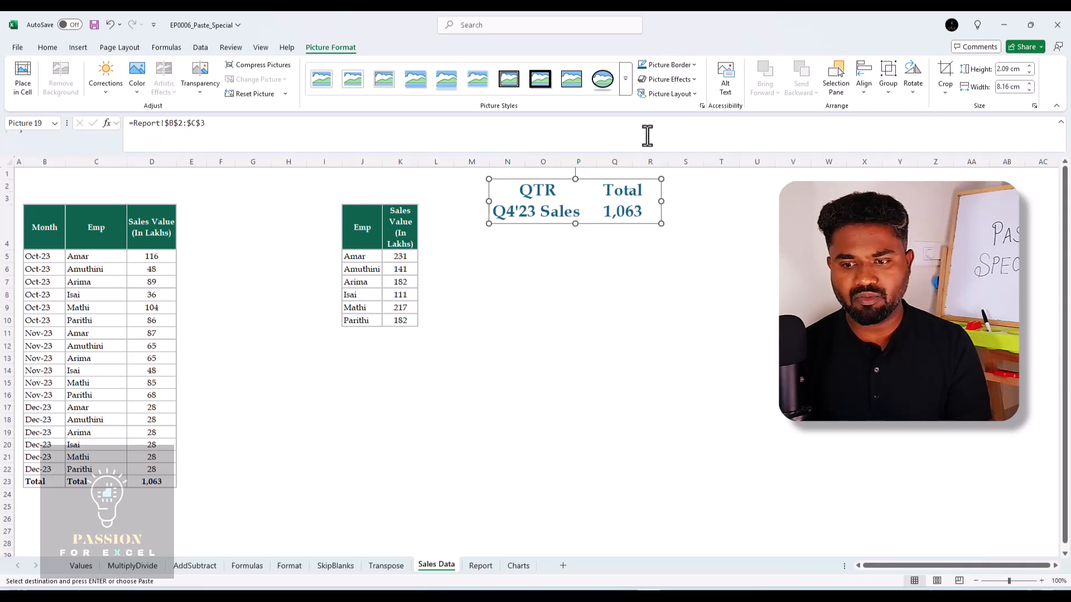
click(625, 82)
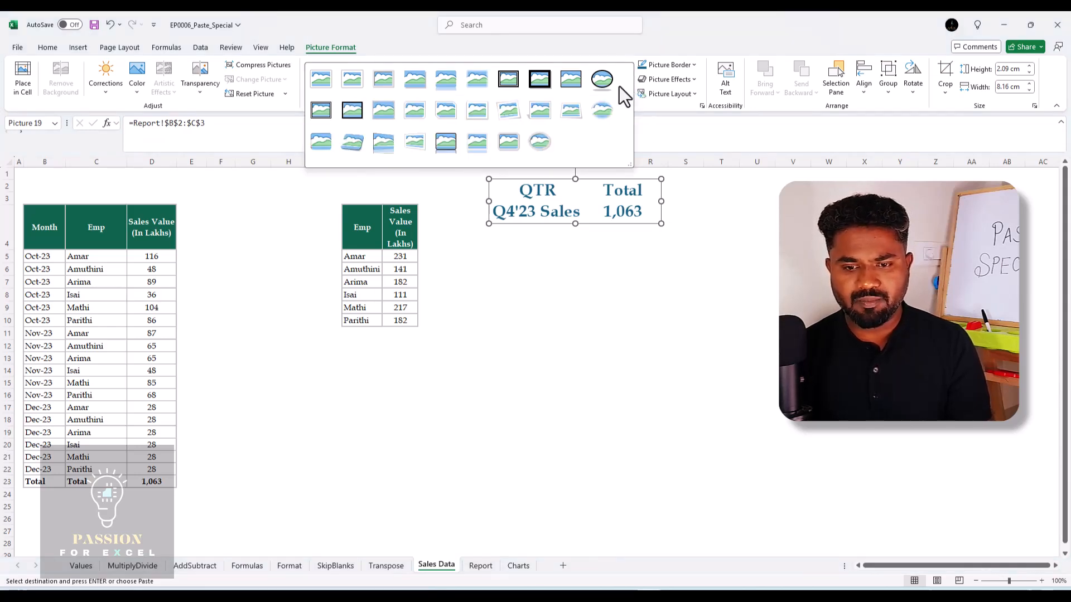
click(350, 112)
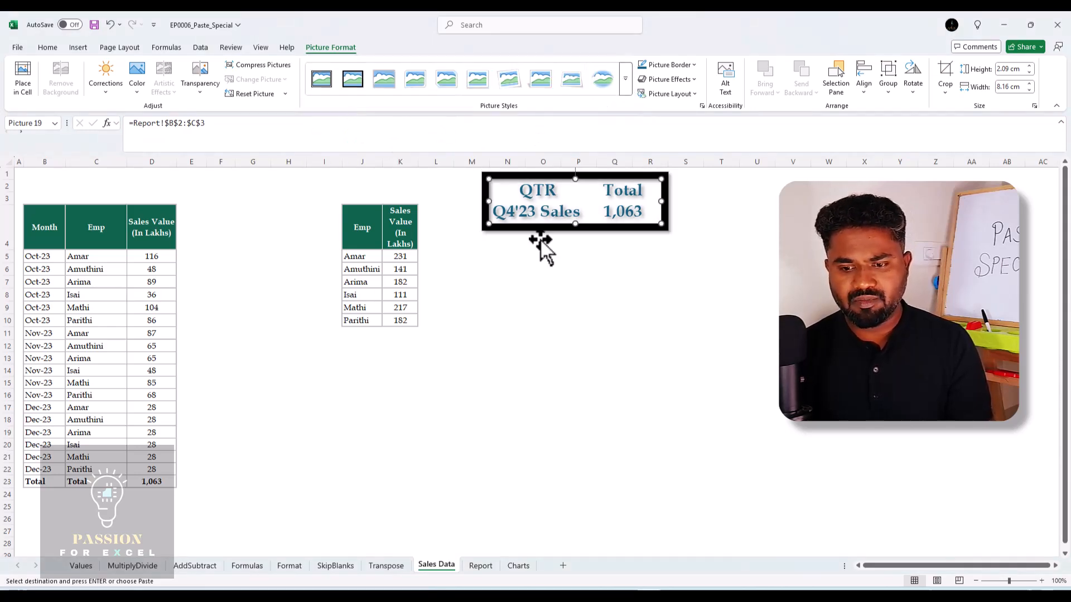
click(622, 293)
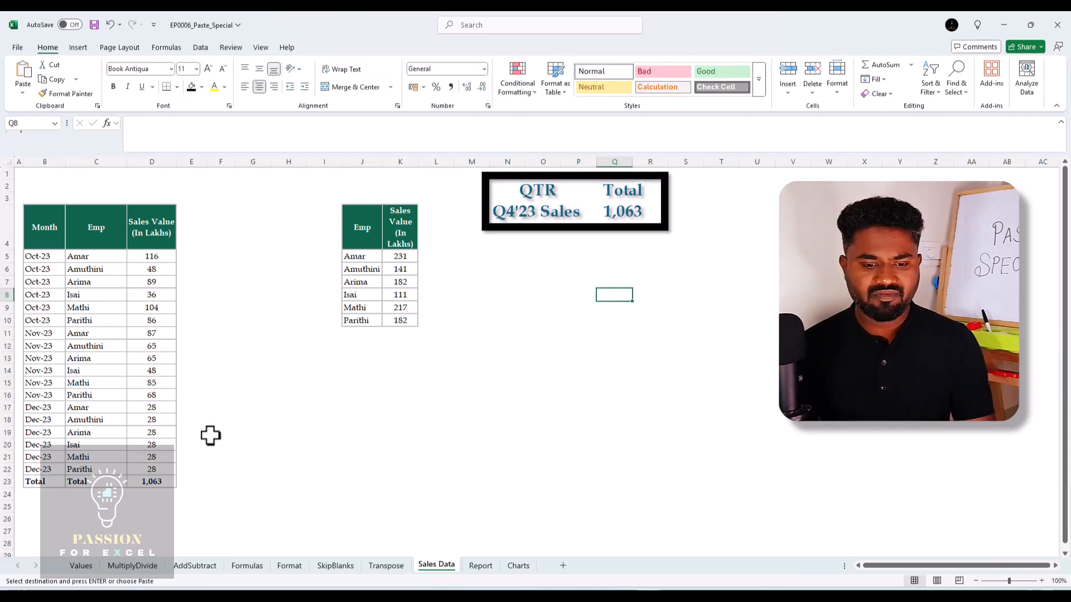
Set the first Dec-23 sales value in D17 to 145, check the linked picture, and undo the change
click(157, 456)
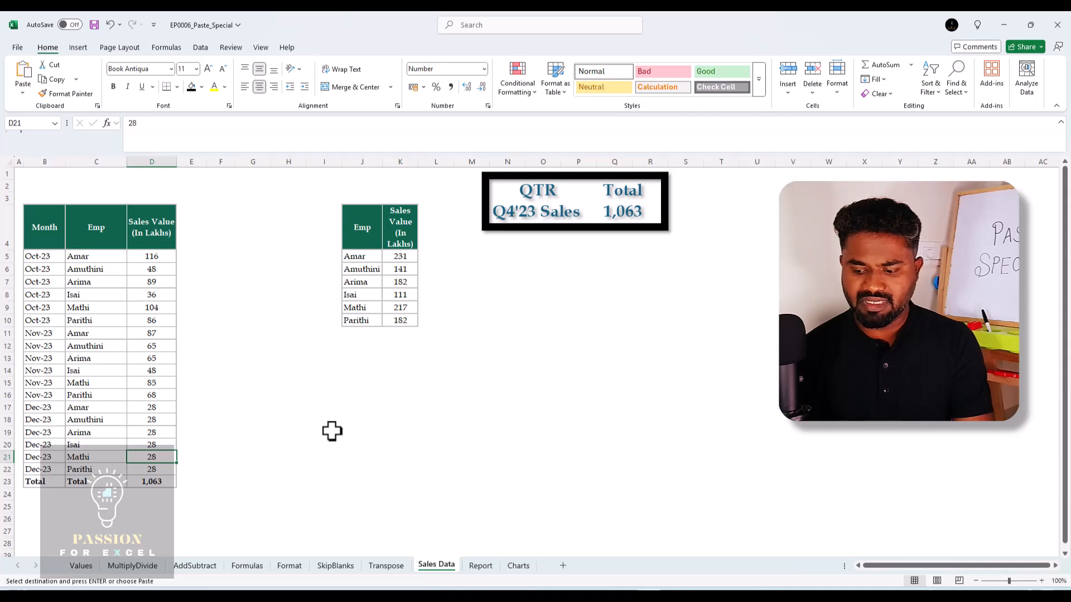
key(Up)
key(Up)
key(Up)
key(Up)
key(Up)
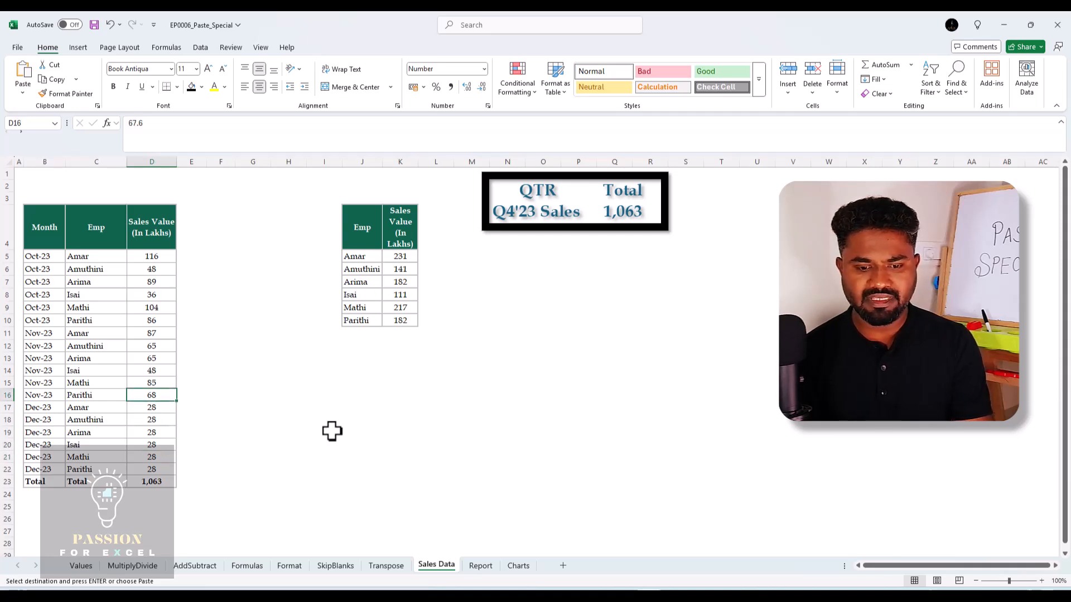
key(Down)
key(Down)
key(Down)
key(Up)
key(Up)
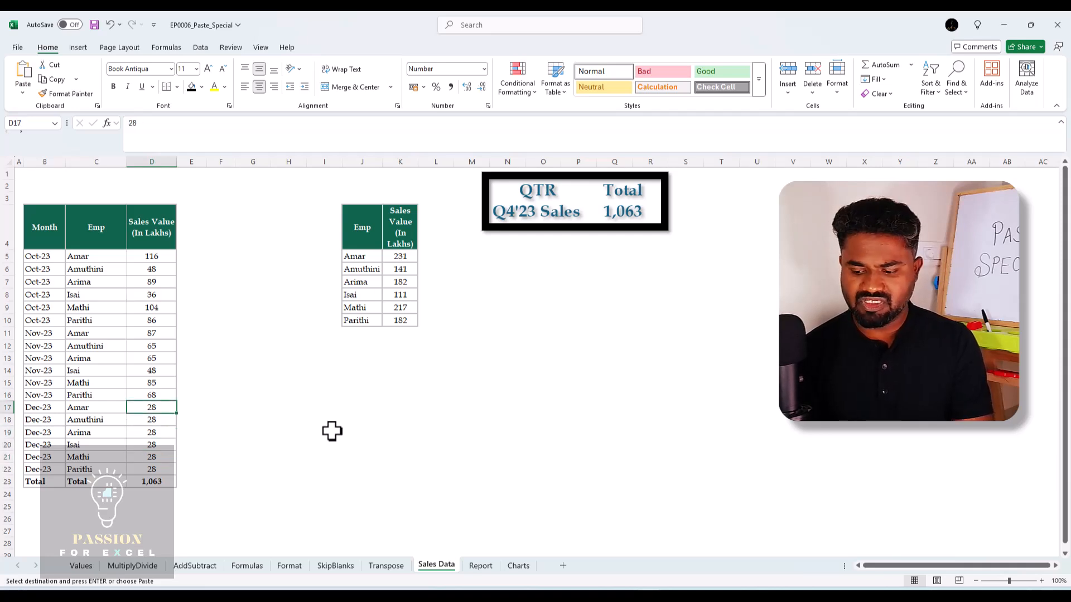
text(145)
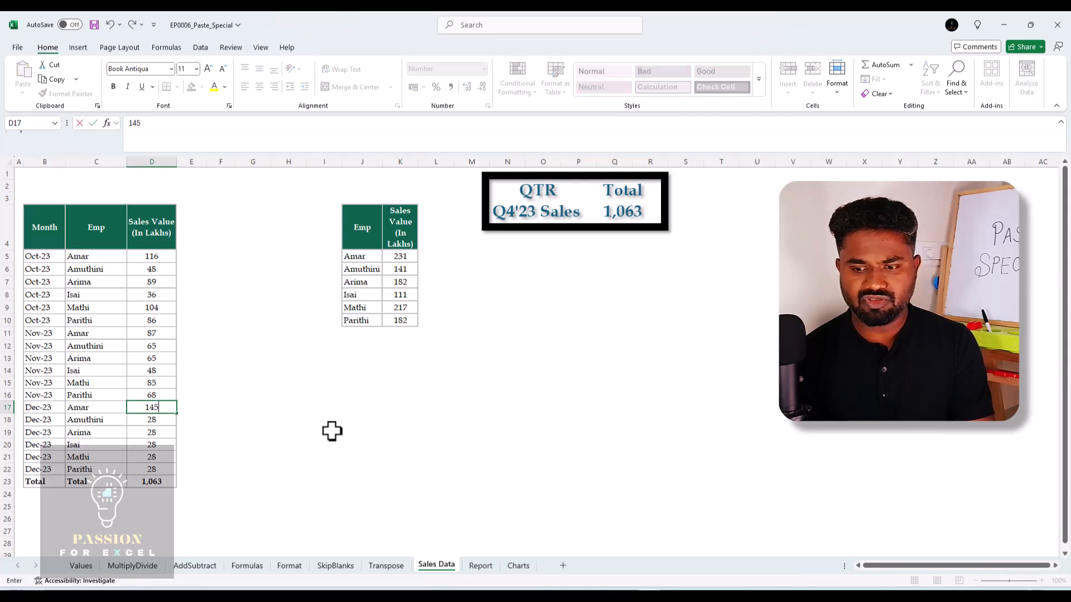
key(Return)
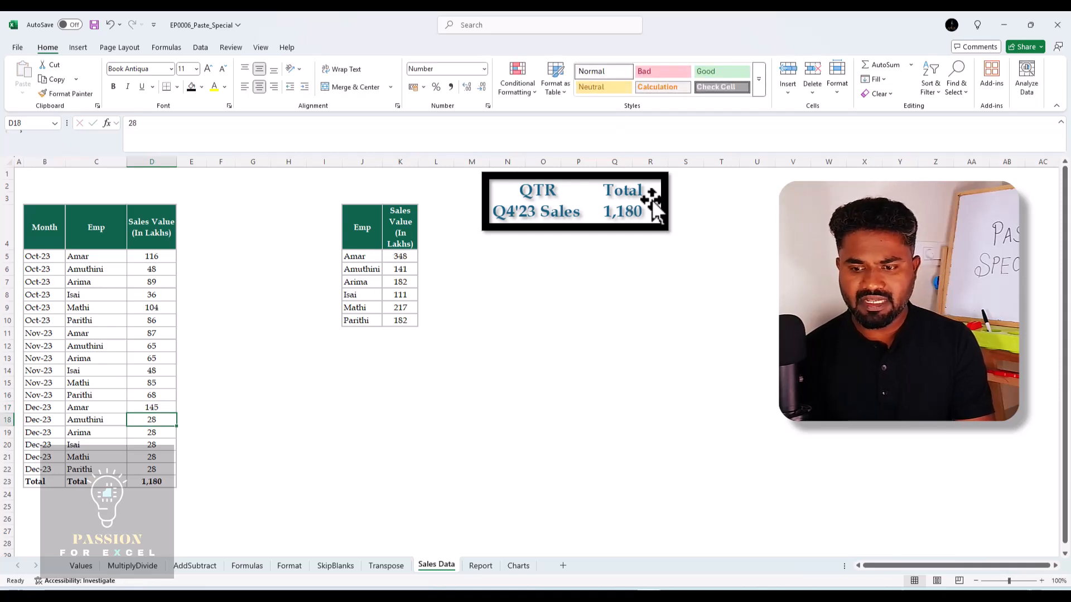
key(ctrl+z)
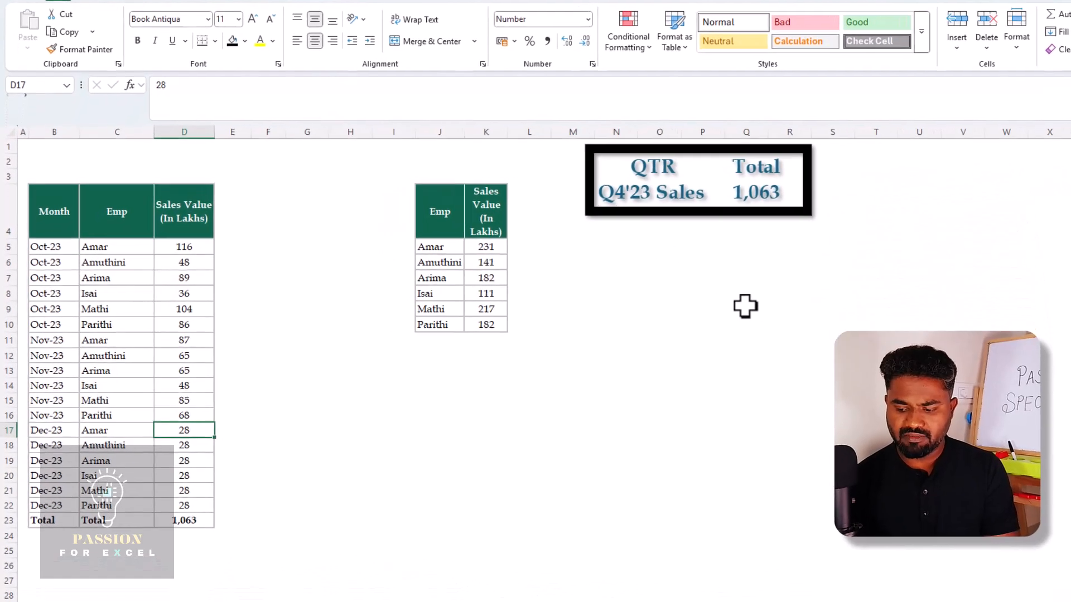
Set D17 to 100 to test the linked picture again, and undo the entry
text(10)
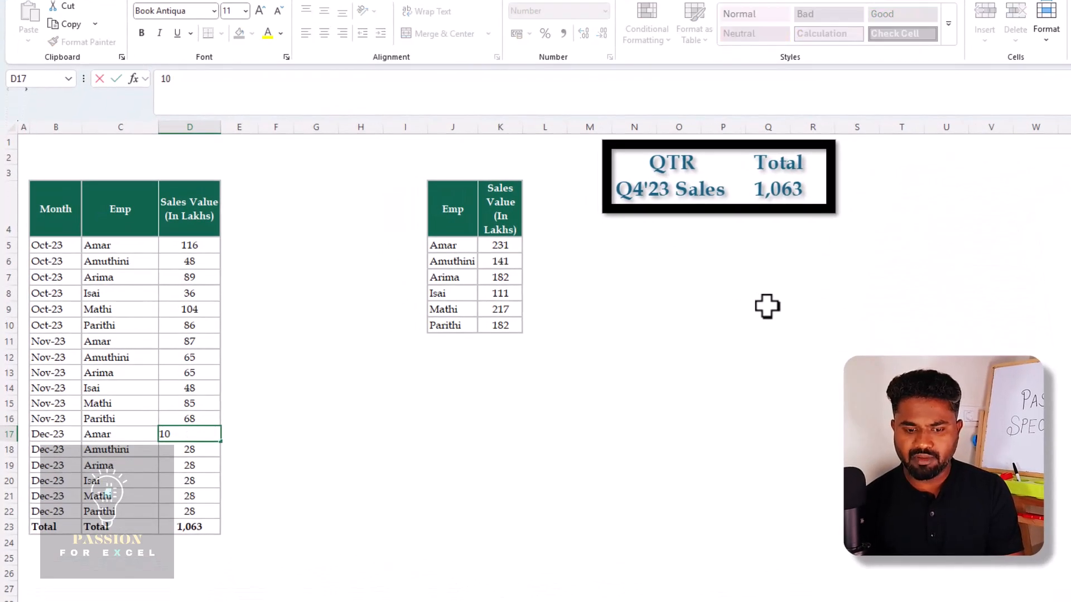
text(0)
key(Return)
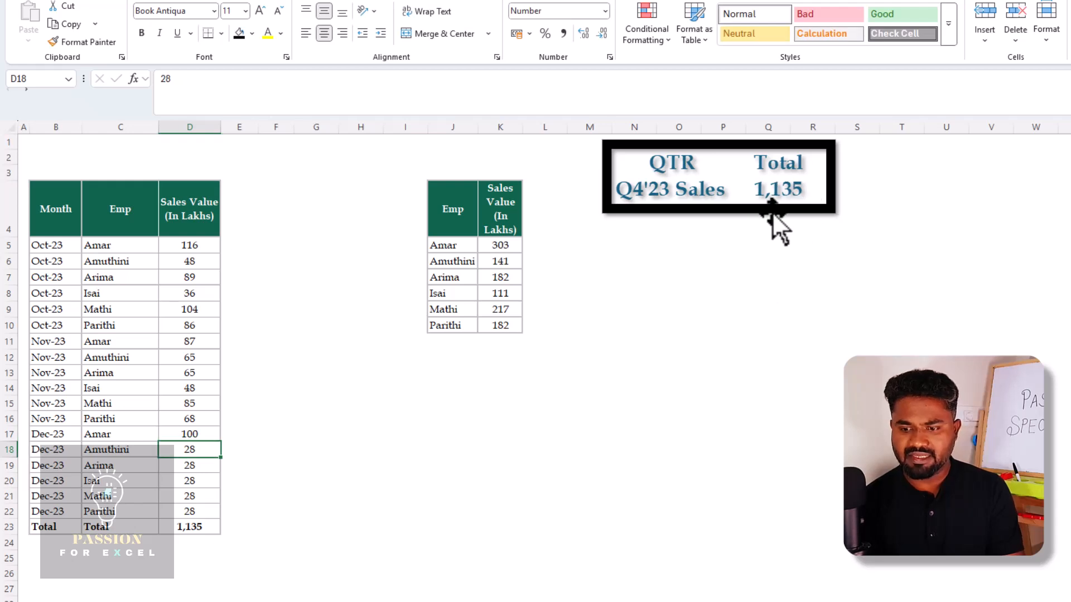
key(ctrl+z)
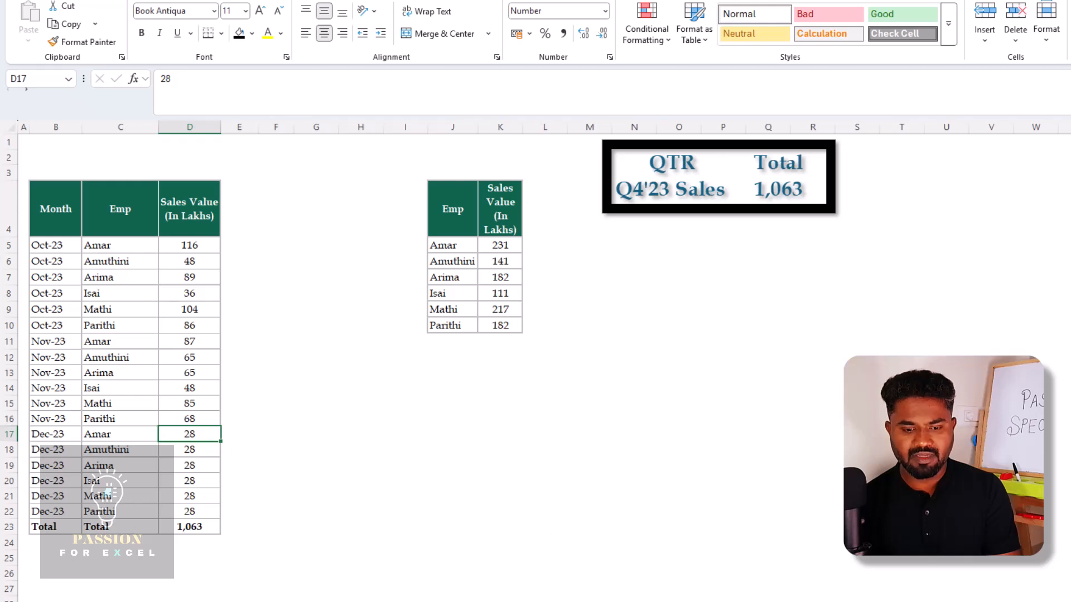
Copy the per-employee sales totals in K5:K10 of the Sales Data sheet
click(507, 244)
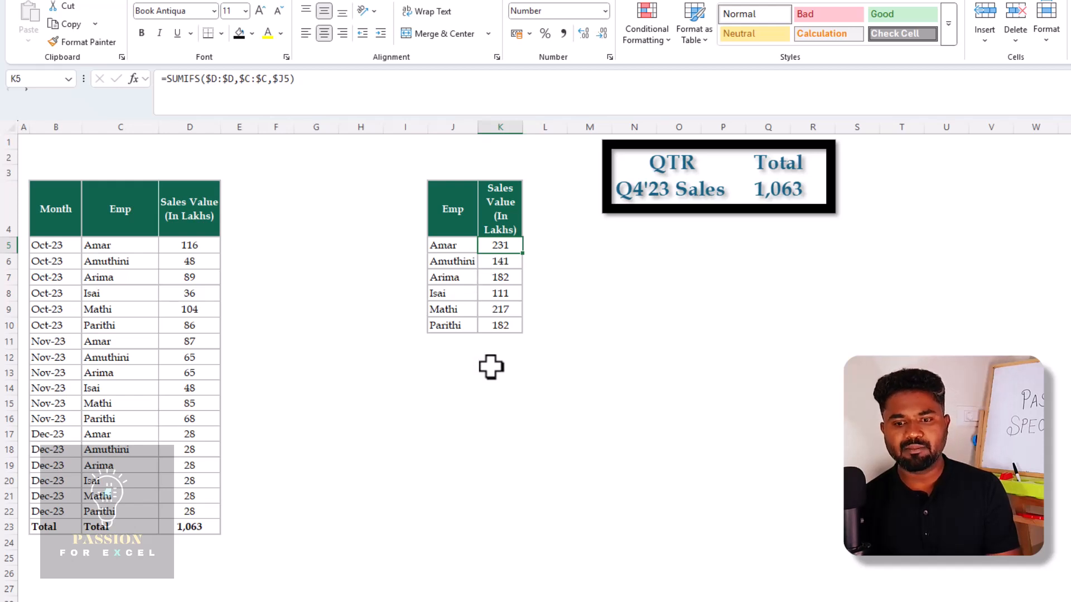
key(Left)
key(Right)
key(ctrl+shift+Down)
key(Up)
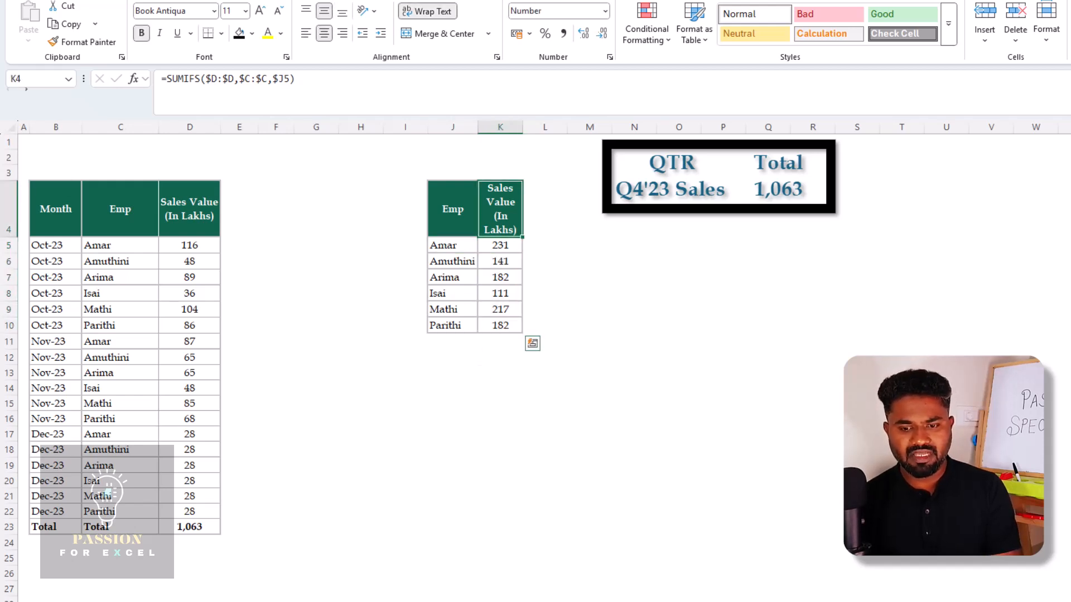
key(Down)
key(ctrl+shift+Down)
key(ctrl+c)
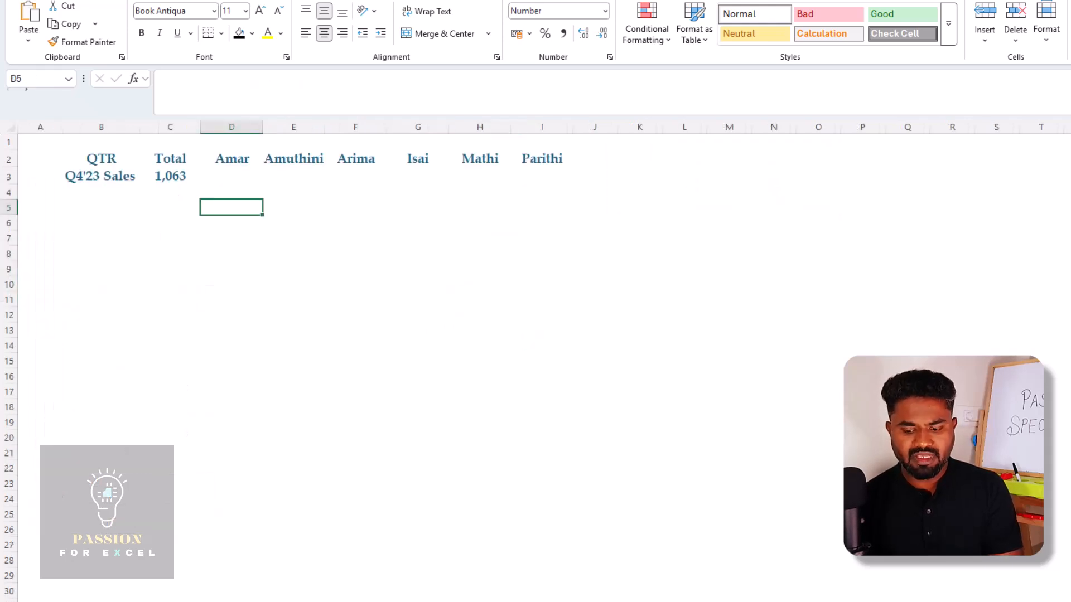
Paste the copied employee totals as links starting at D5 on the Report sheet, and review the first linked formula
key(shift+F10)
key(s)
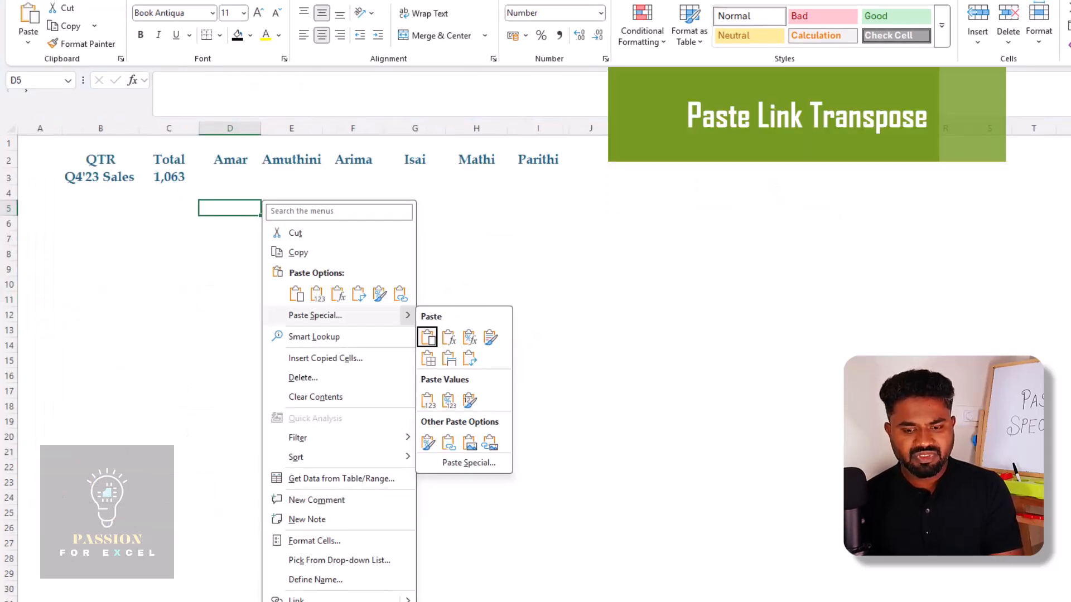
key(s)
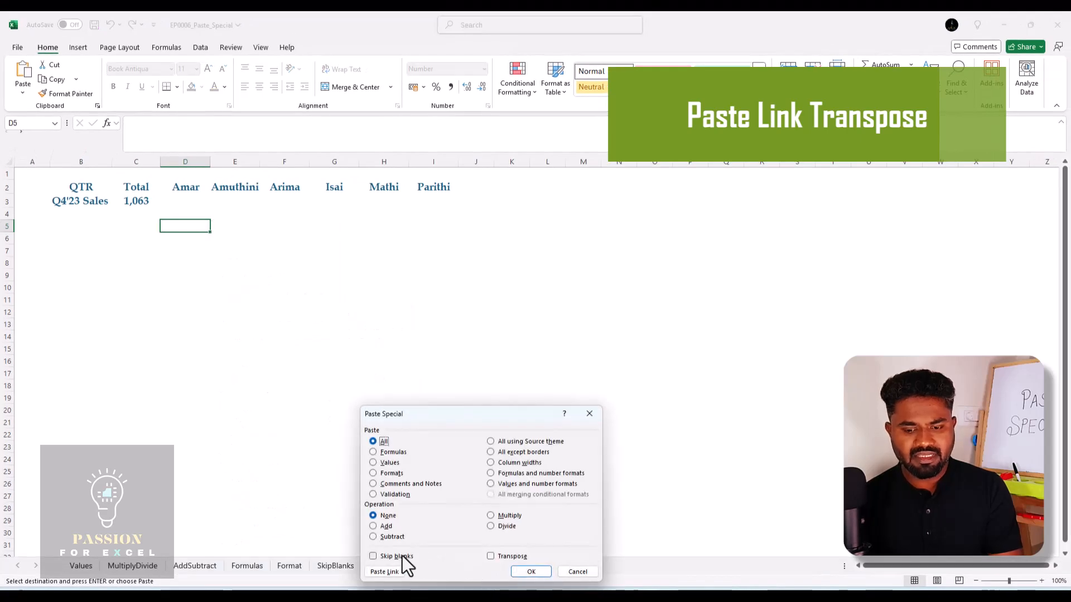
click(385, 572)
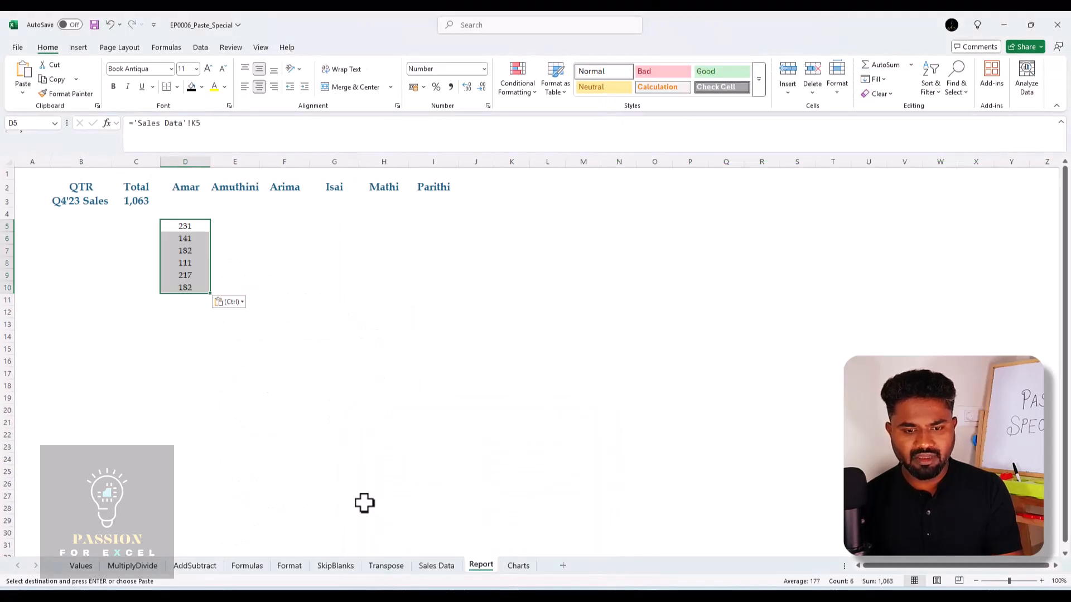
key(Up)
key(Down)
key(Down)
key(Up)
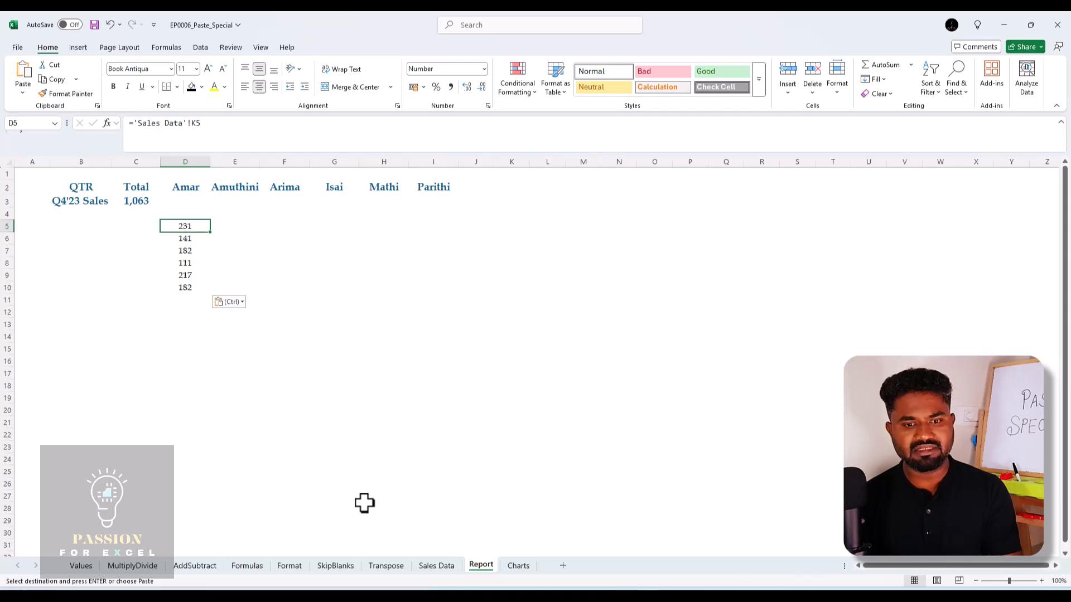
Copy the linked values in D5:D10 and paste them transposed across the Q4'23 Sales row from D3 using Paste Special
key(ctrl+shift+Down)
key(ctrl+c)
key(Up)
key(Up)
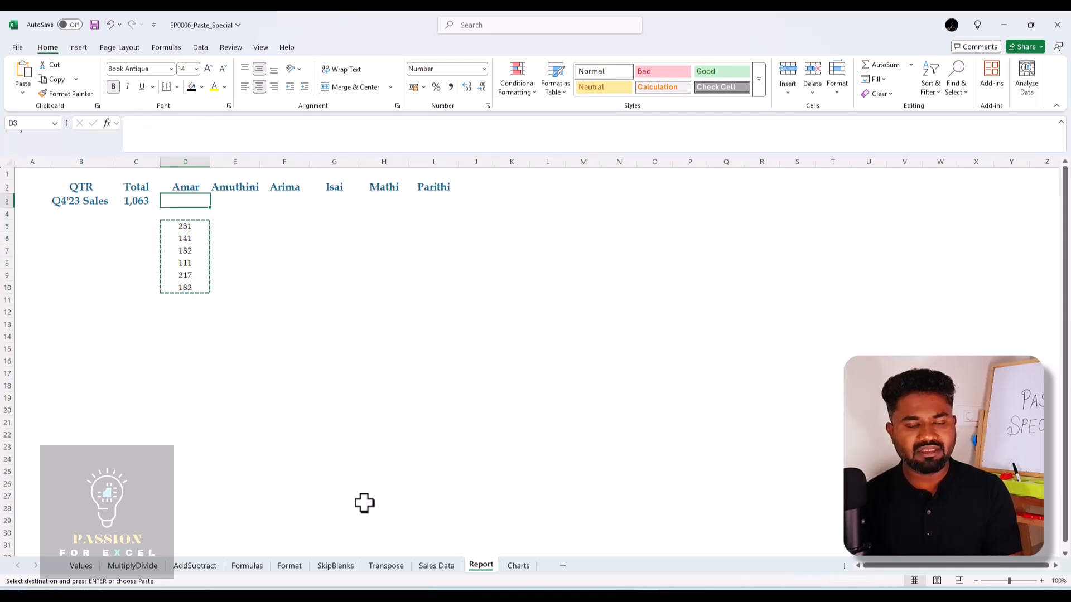
key(shift+F10)
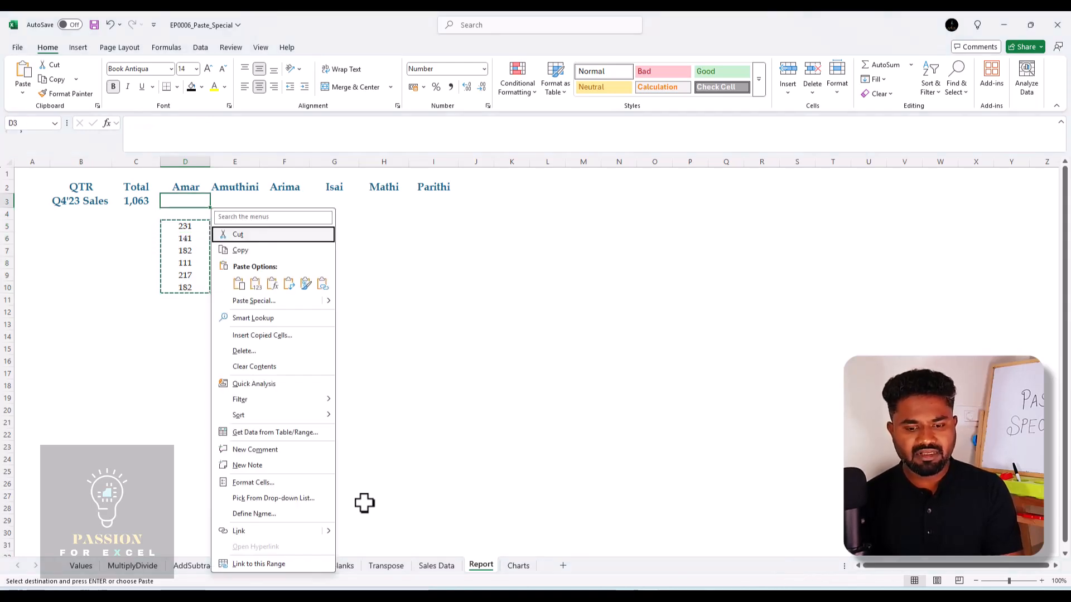
key(s)
key(s)
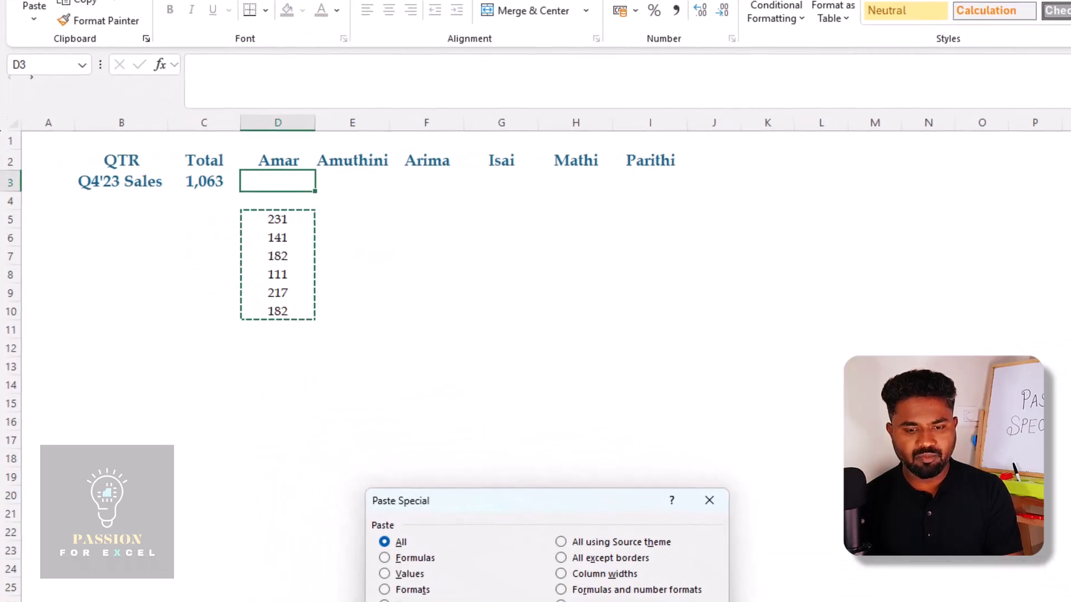
key(Return)
key(Down)
key(Up)
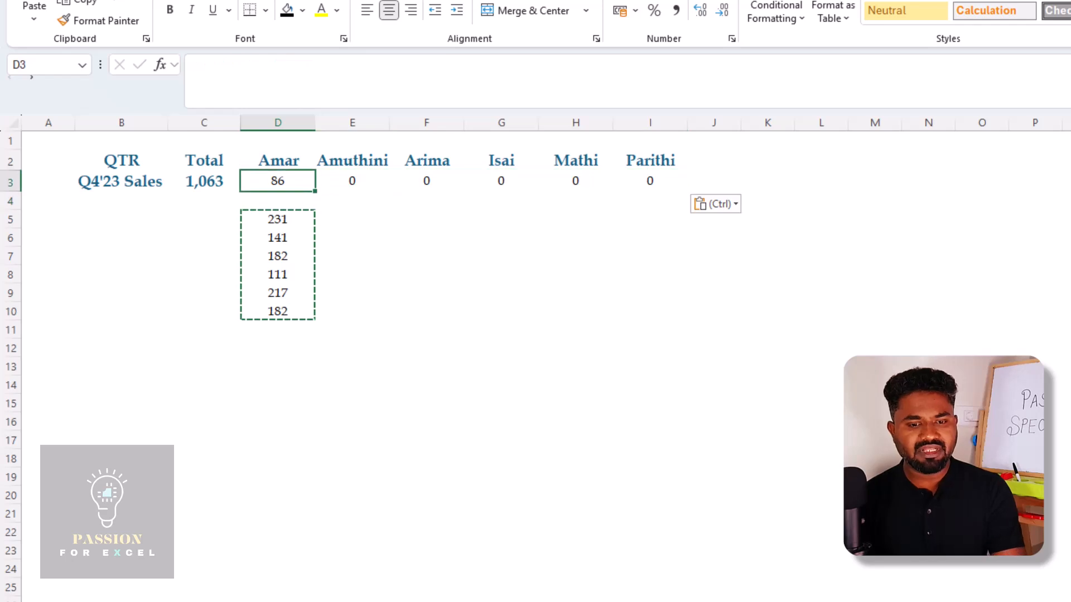
Compare the transposed link formulas in D3:I3 with the original link formulas in D5:D10 on the Report sheet
key(Right)
key(Escape)
key(Left)
key(Down)
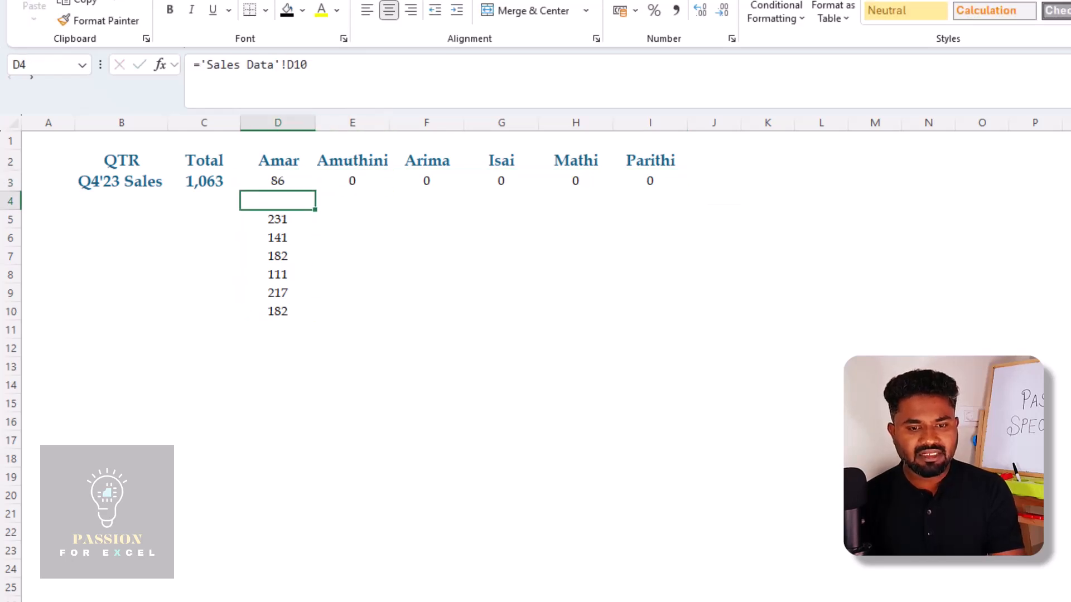
key(Up)
key(Right)
key(Right)
key(Left)
key(Left)
key(Right)
key(Right)
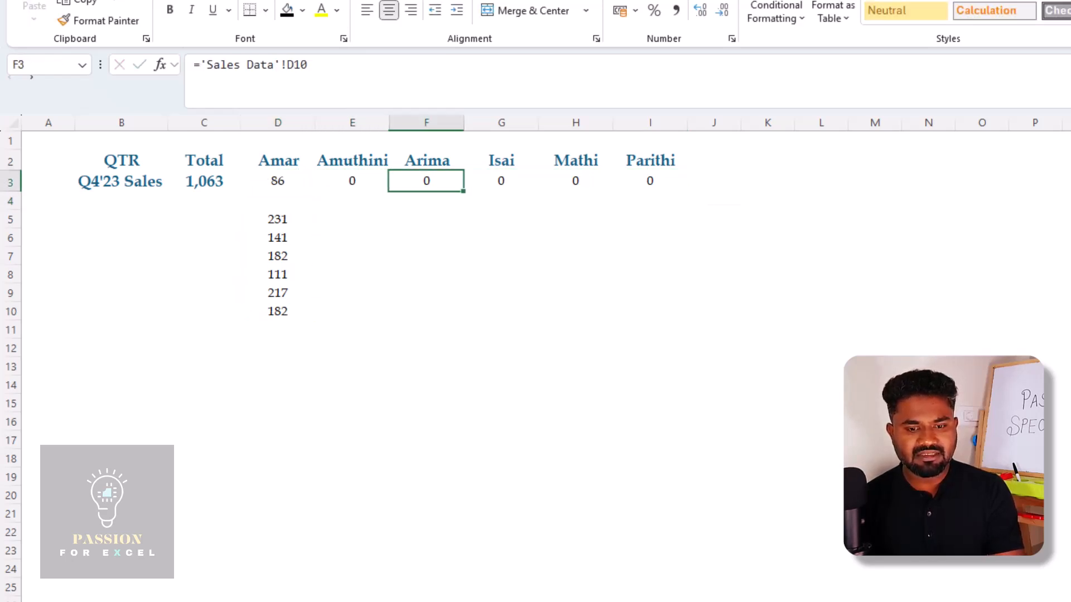
key(Right)
key(Left)
key(Left)
key(Left)
key(Down)
key(Down)
key(Down)
key(Down)
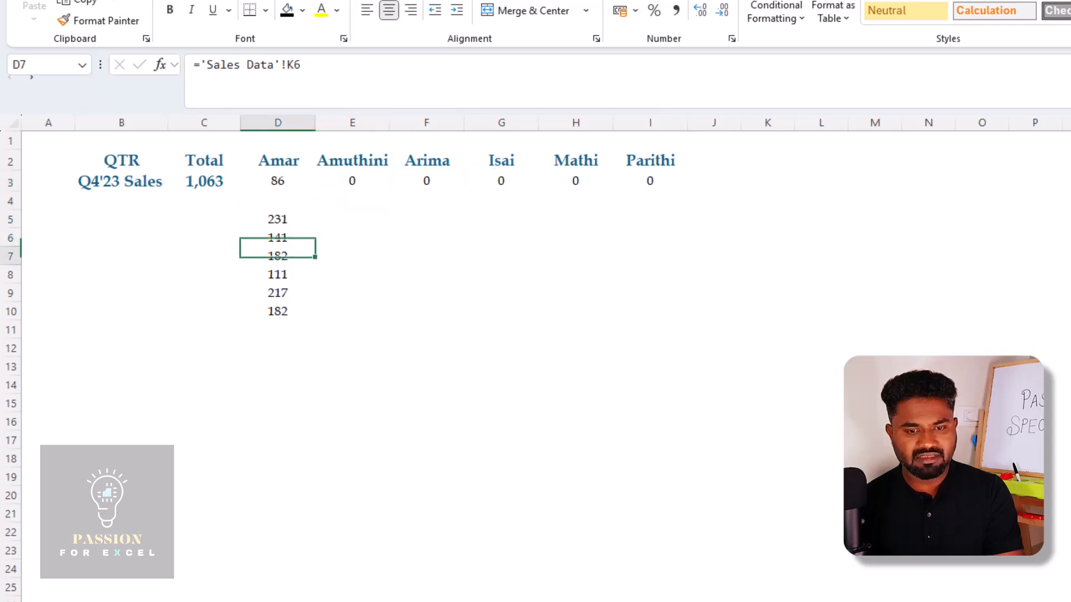
key(Down)
key(Down)
key(Down)
key(Up)
key(Up)
key(Up)
key(Up)
key(Up)
key(Up)
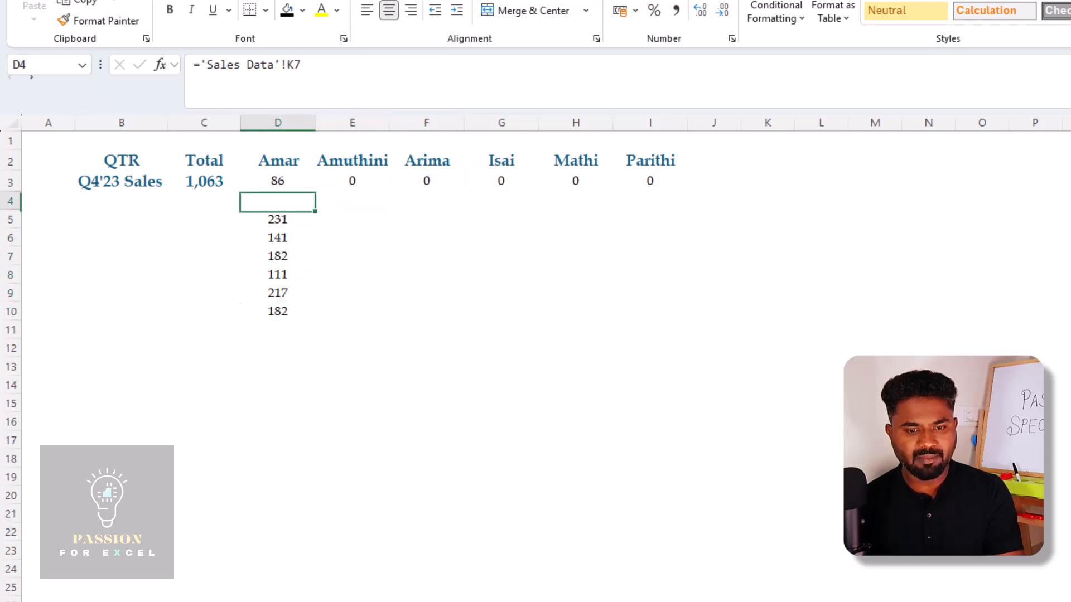
key(Right)
key(Up)
key(Left)
key(Right)
key(Right)
key(Right)
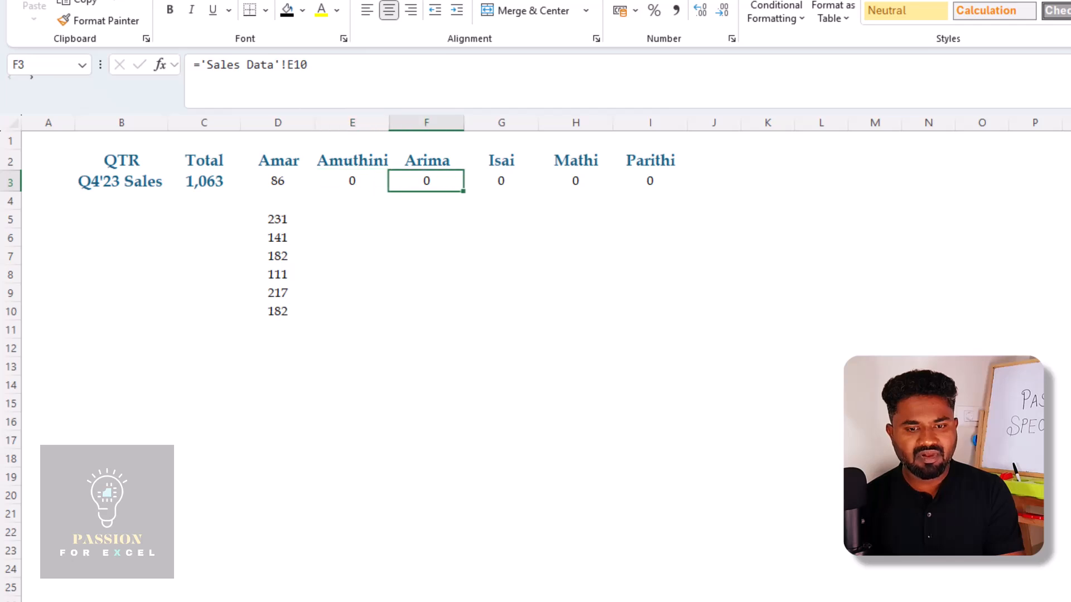
key(Left)
key(Left)
key(Left)
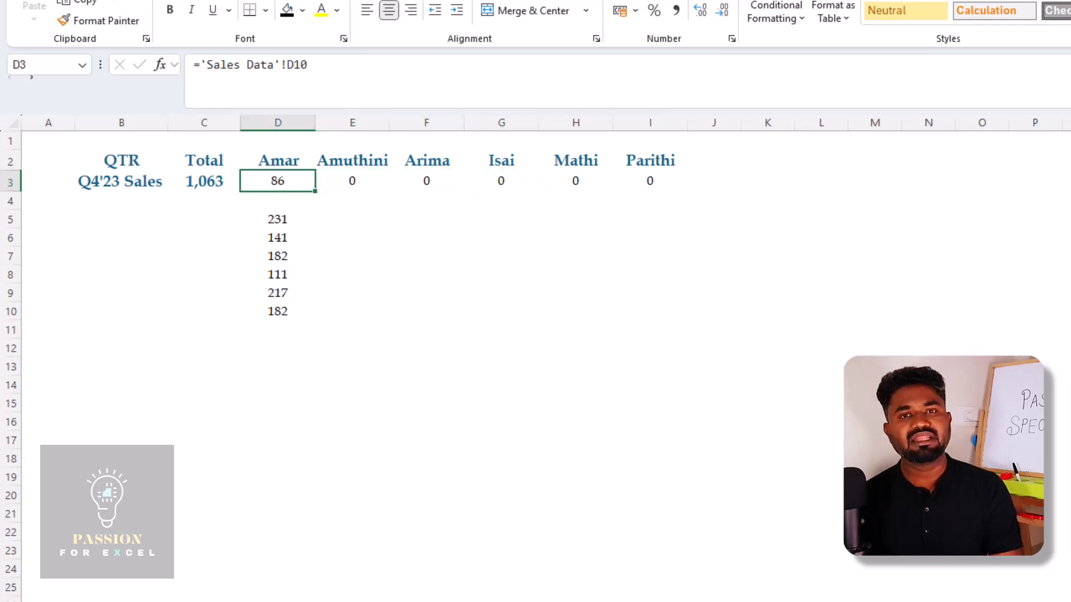
Clear the transposed formulas from D3:I3 and inspect the link formula in D5
key(ctrl+shift+Right)
key(Delete)
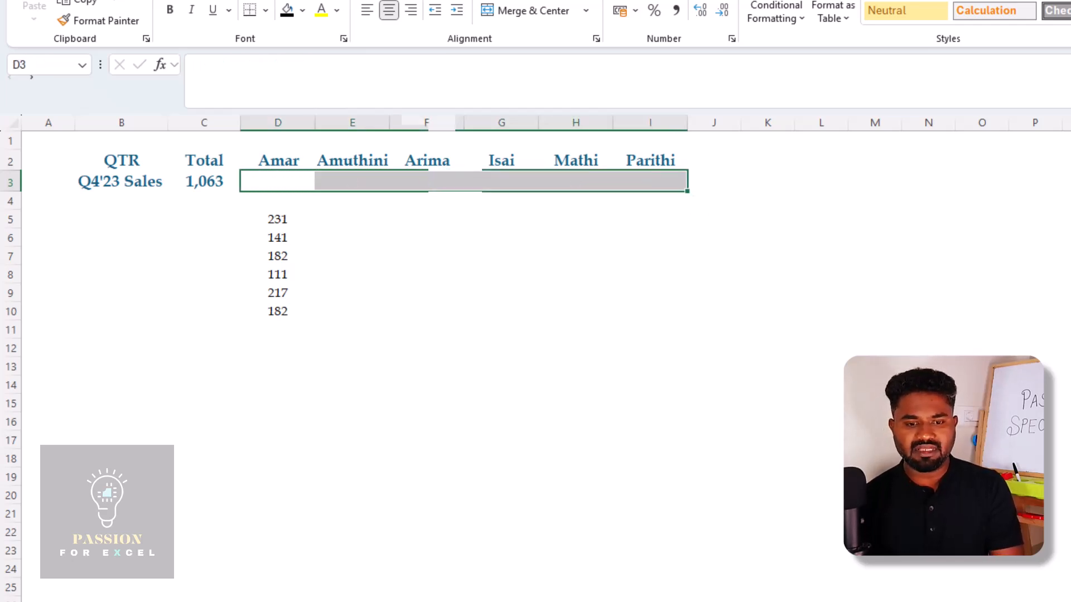
key(Down)
key(Down)
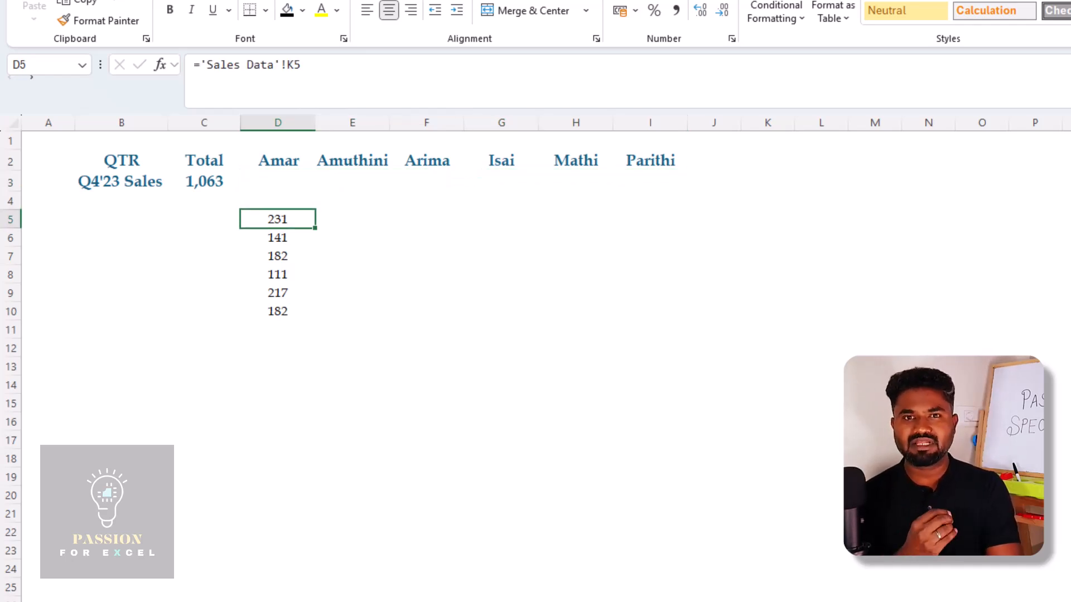
key(F2)
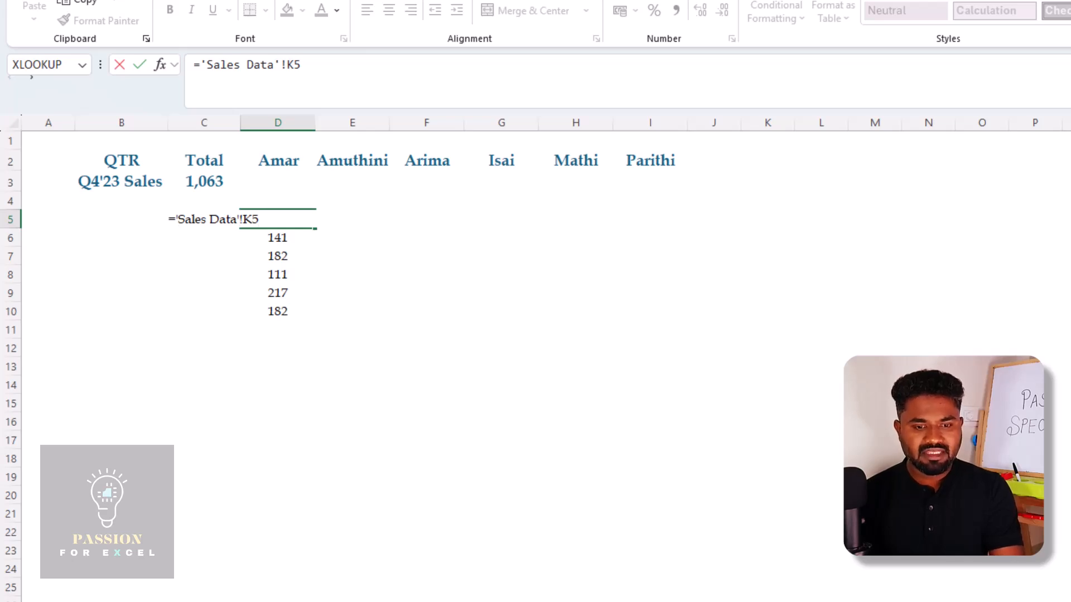
key(Escape)
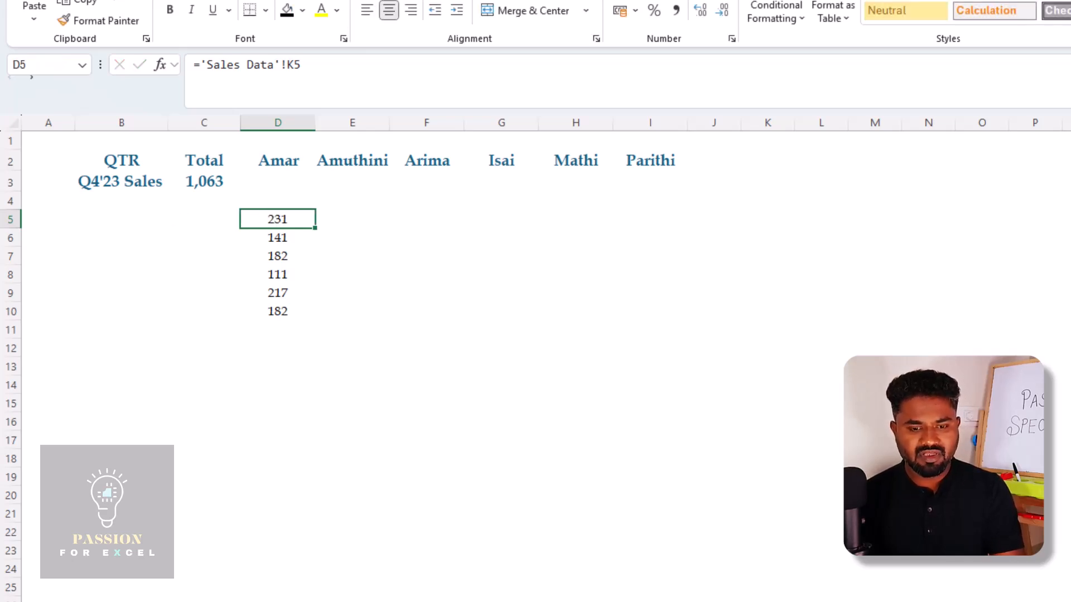
Replace every "=" with "a=" in D5:D10 to turn the link formulas into text
key(ctrl+shift+Down)
key(ctrl+f)
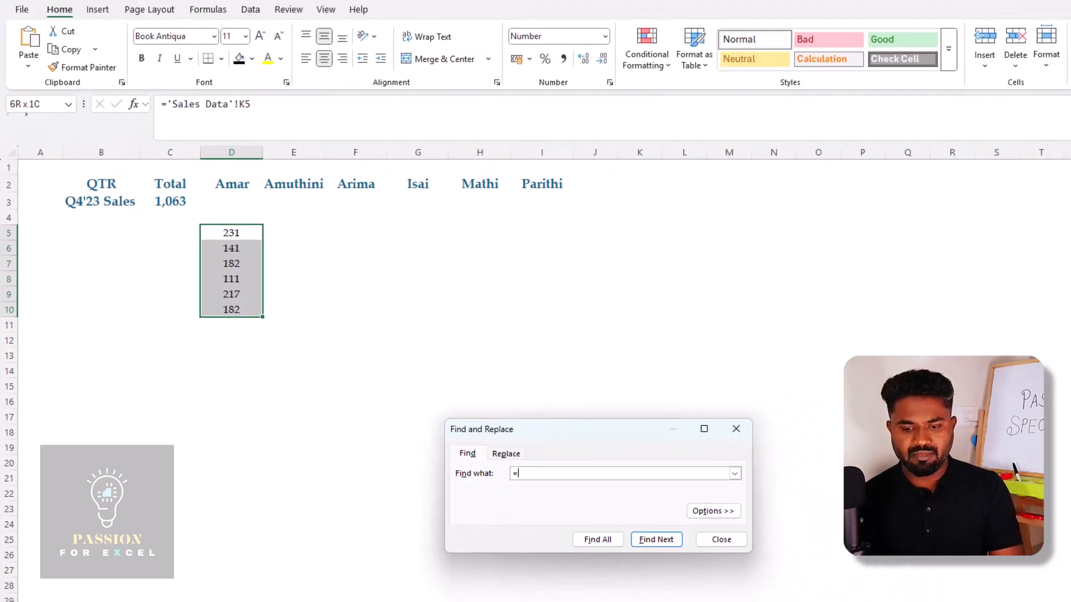
click(506, 453)
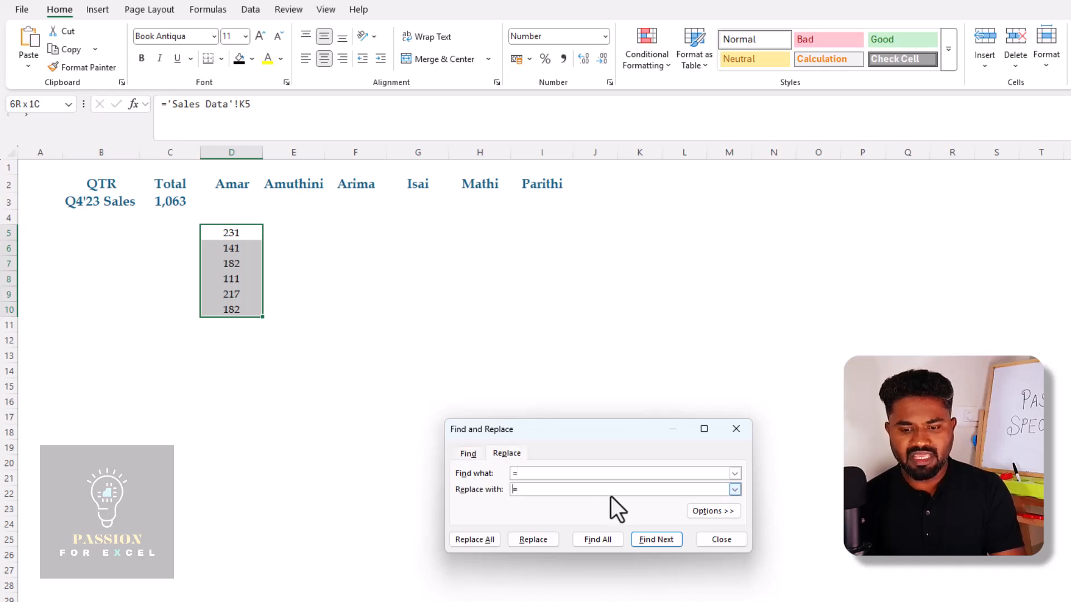
text(a)
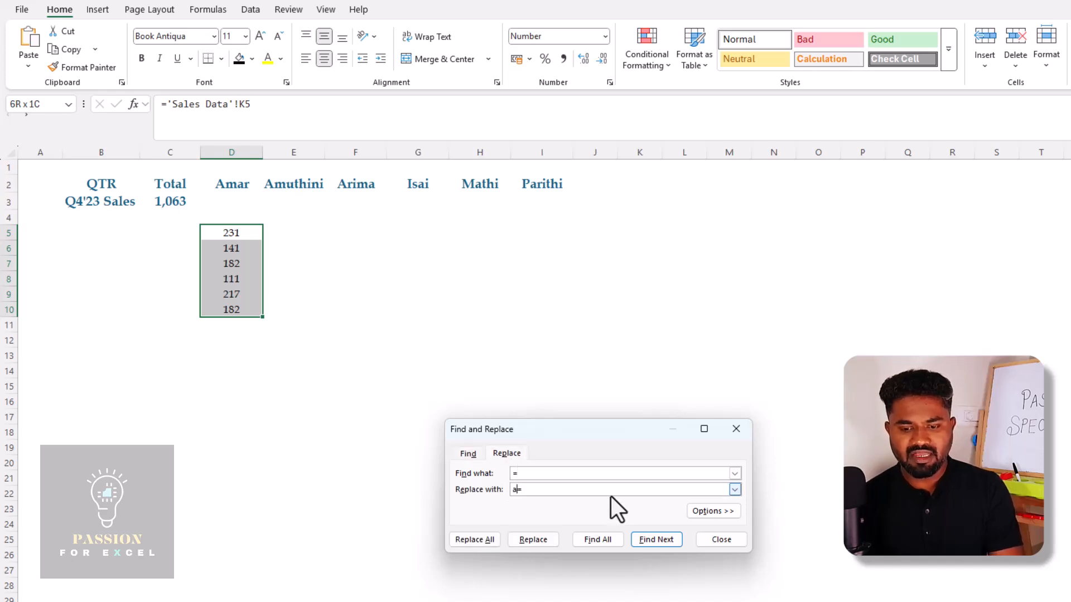
click(474, 539)
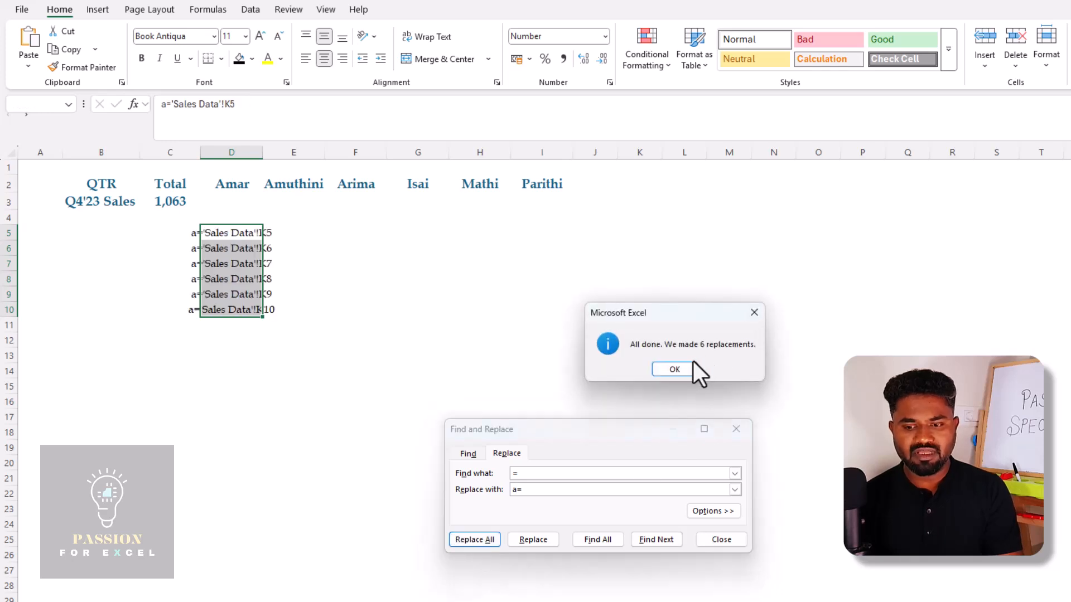
click(692, 364)
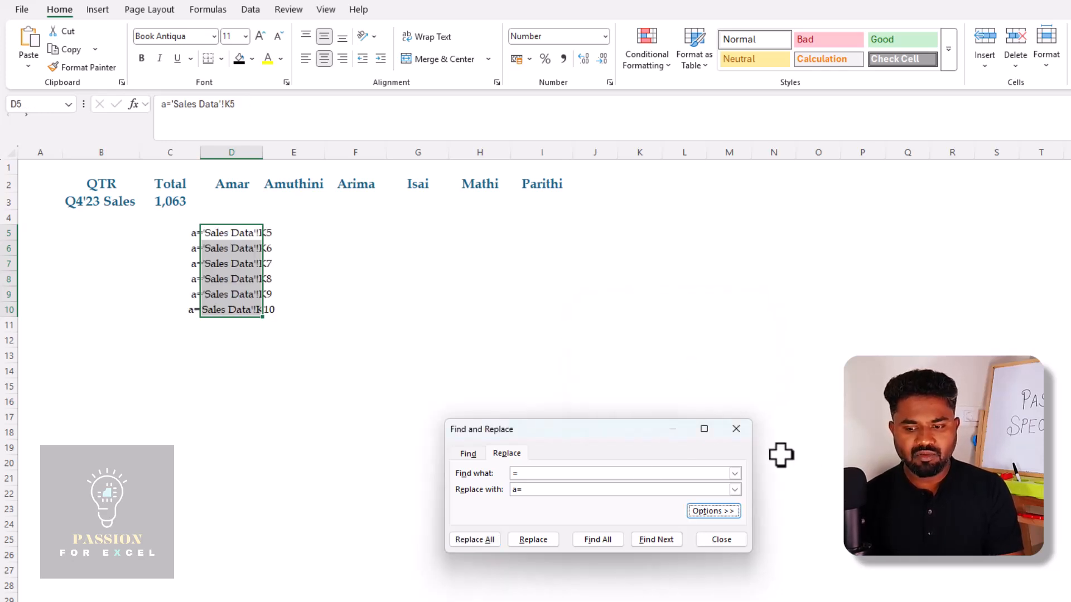
click(744, 435)
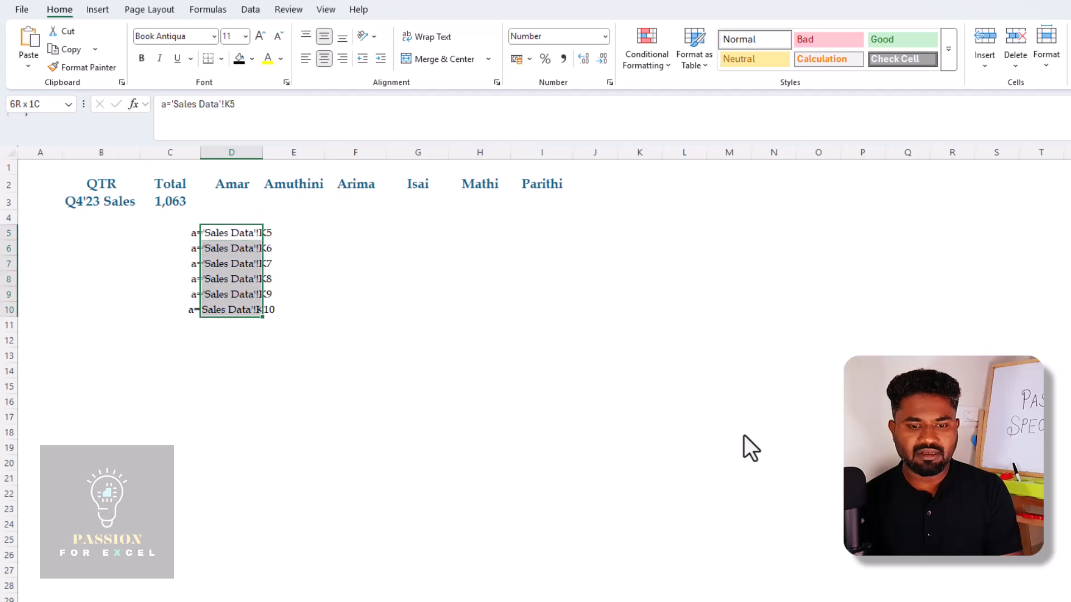
Copy the text formulas in D5:D10, paste them as transposed values from D3 using Paste Special, and check the content of D3
key(ctrl+c)
key(Up)
key(Up)
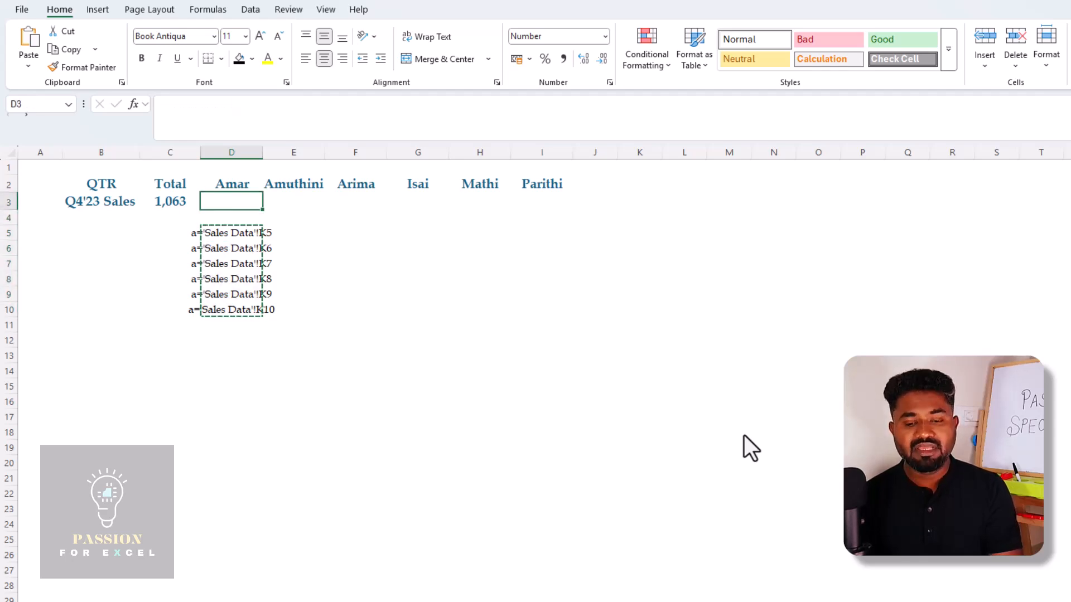
key(shift+F10)
key(s)
key(s)
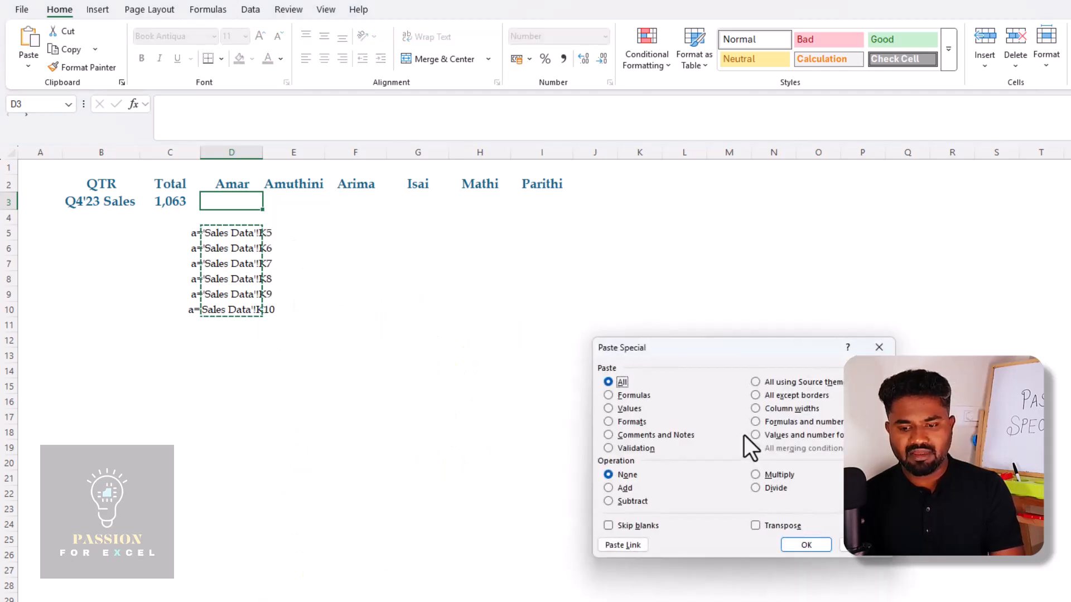
key(v)
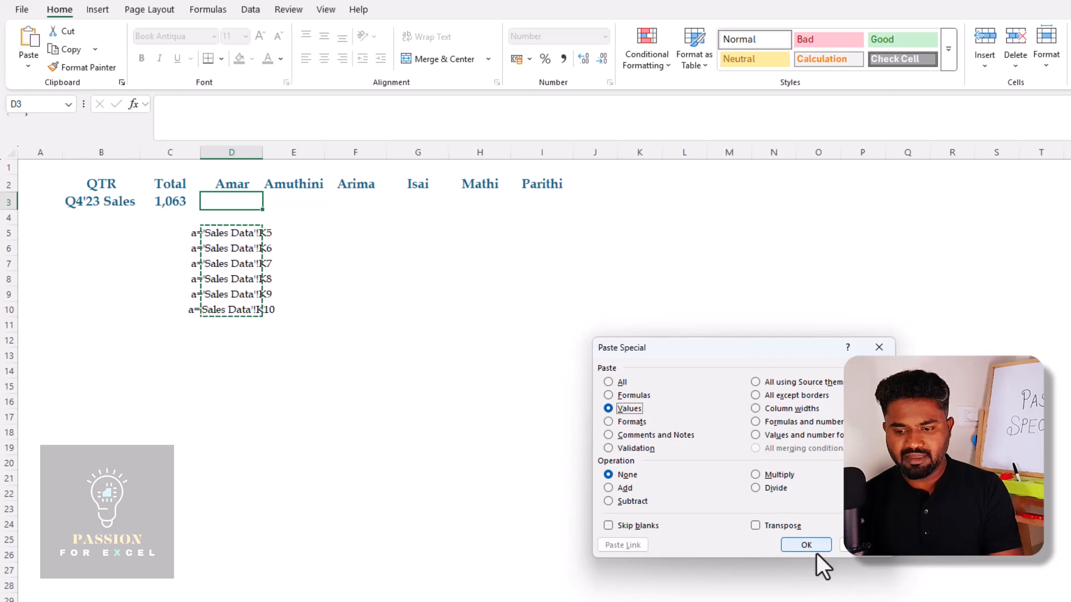
click(755, 525)
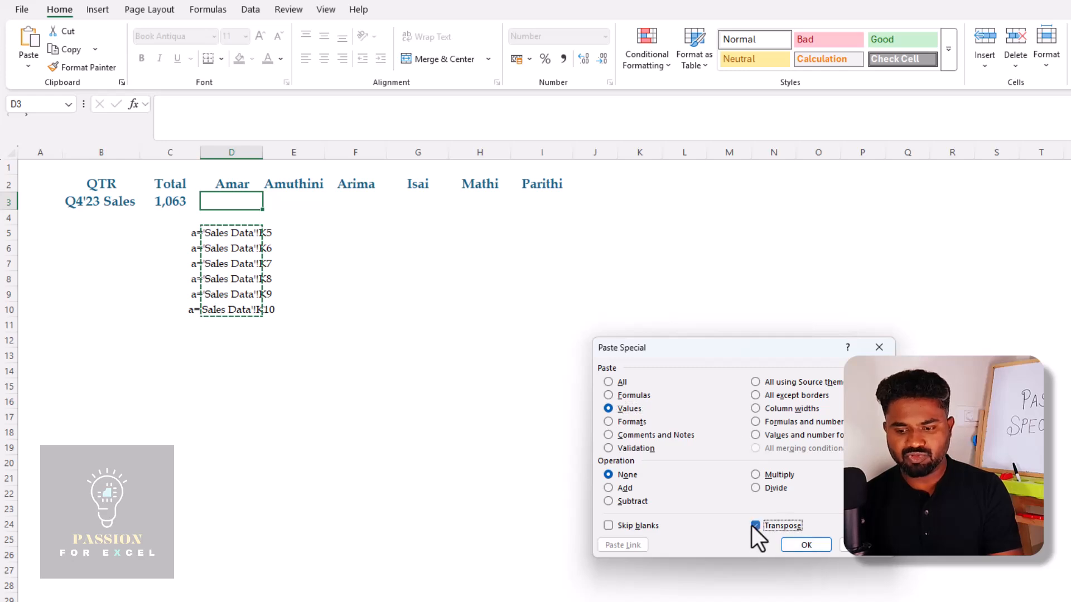
click(800, 544)
key(Right)
key(Left)
key(Escape)
key(F2)
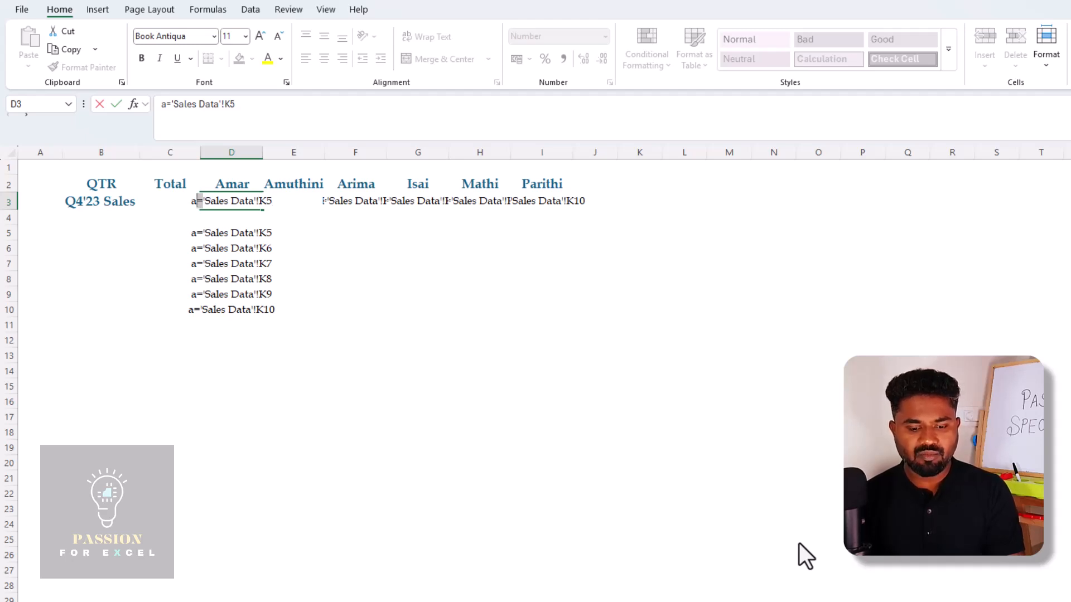
key(Escape)
Replace every "a=" with "=" in D3:I3 to turn the transposed text back into link formulas
key(ctrl+shift+Right)
key(ctrl+f)
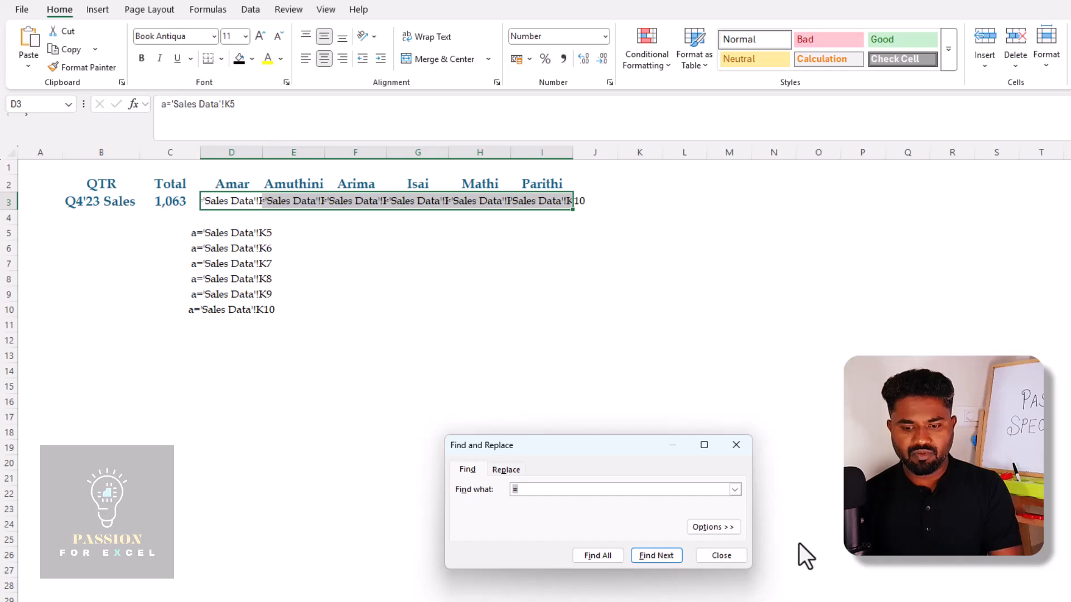
text(a=)
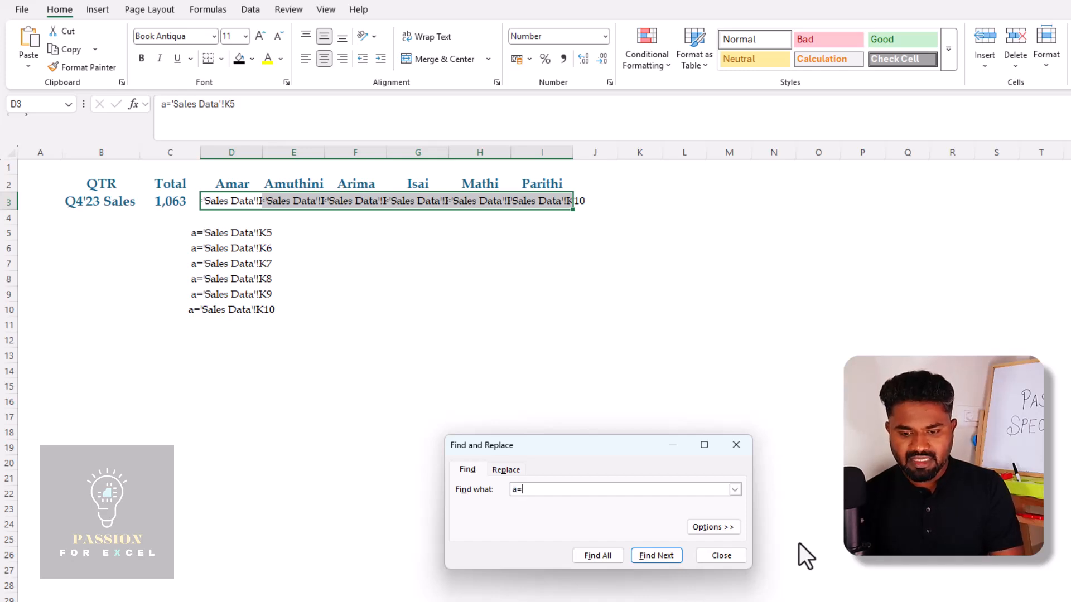
click(507, 471)
key(BackSpace)
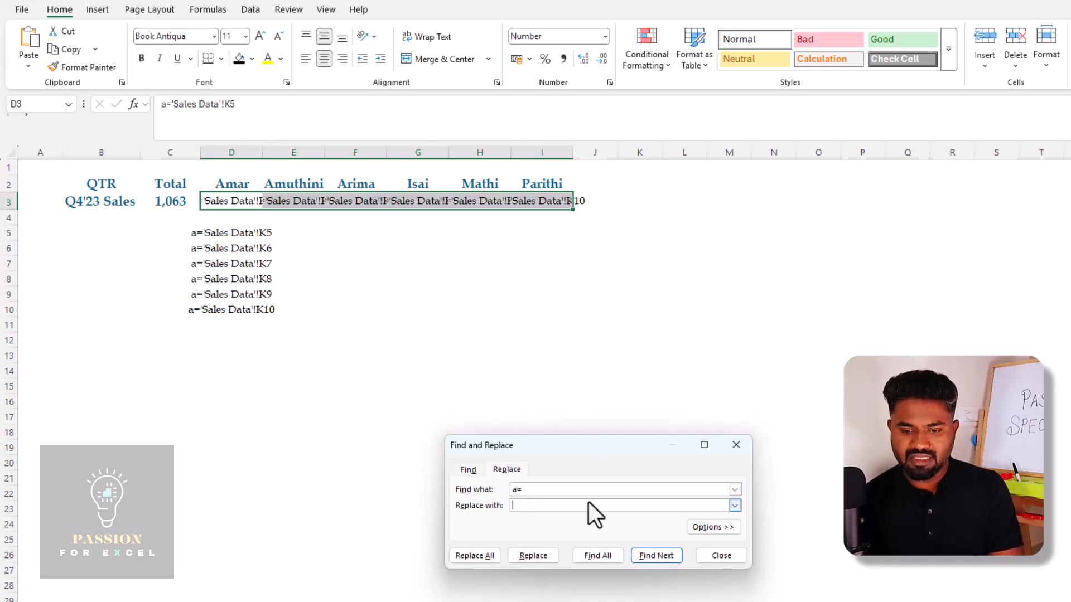
text(=)
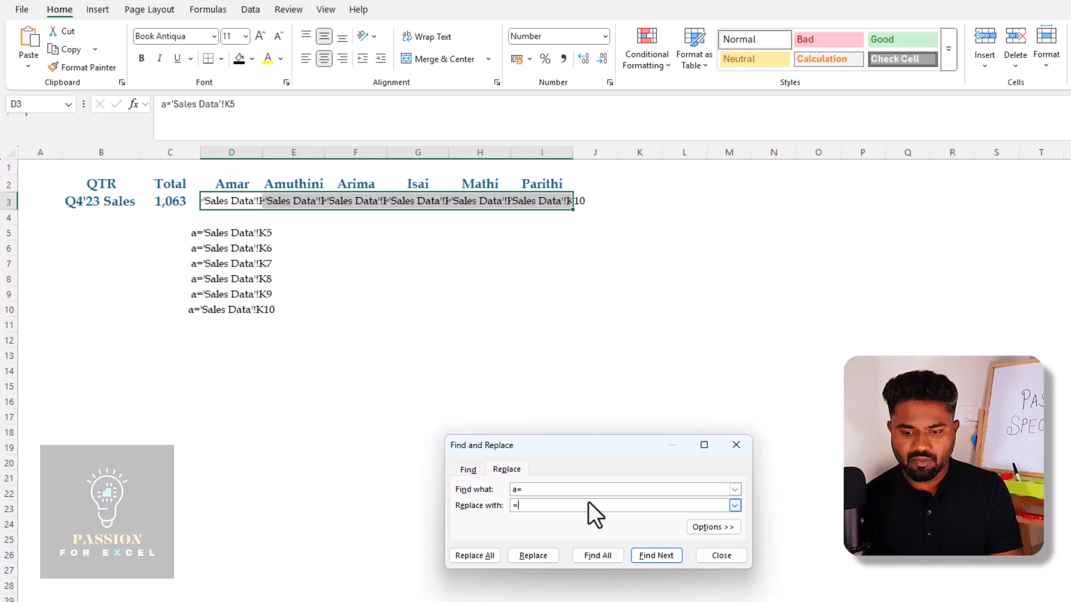
click(480, 557)
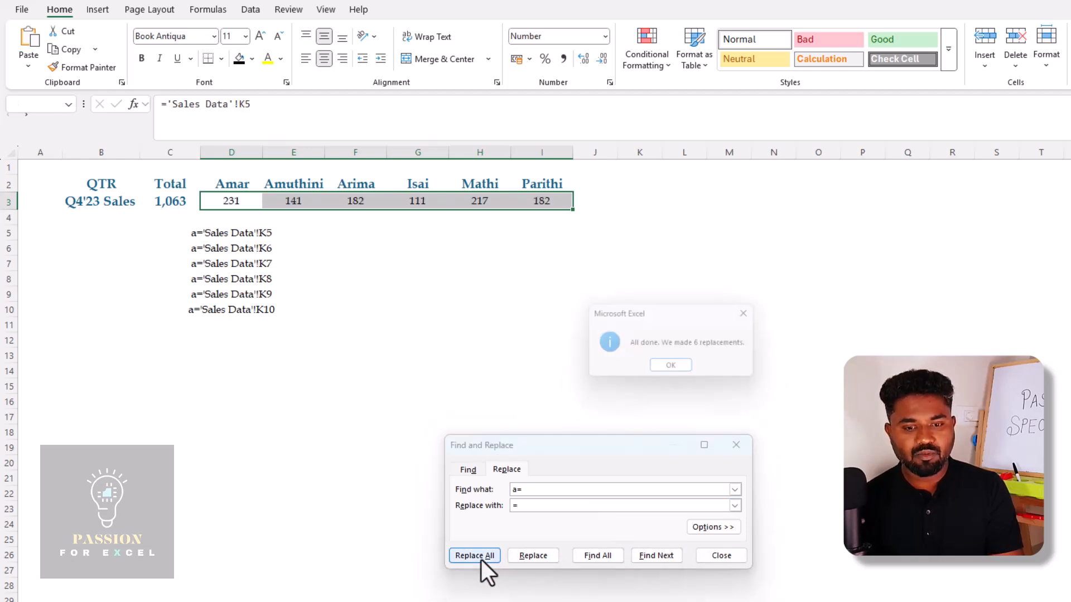
click(685, 366)
key(Escape)
Clear the helper text formulas from D5:D10 on the Report sheet
key(Down)
key(Down)
key(Down)
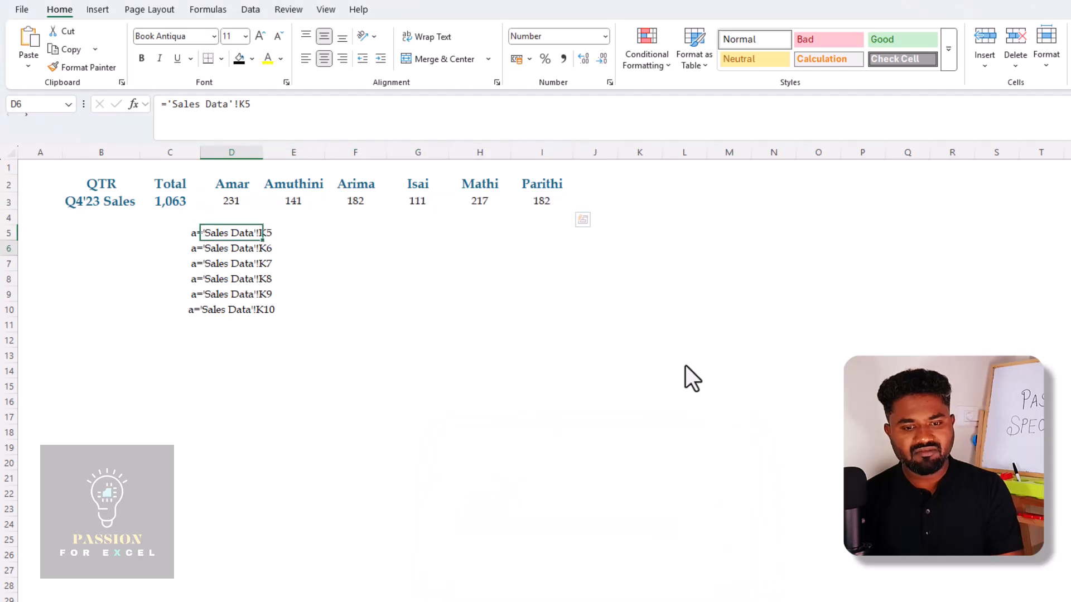
key(Up)
key(ctrl+shift+Down)
key(ctrl+c)
key(ctrl+v)
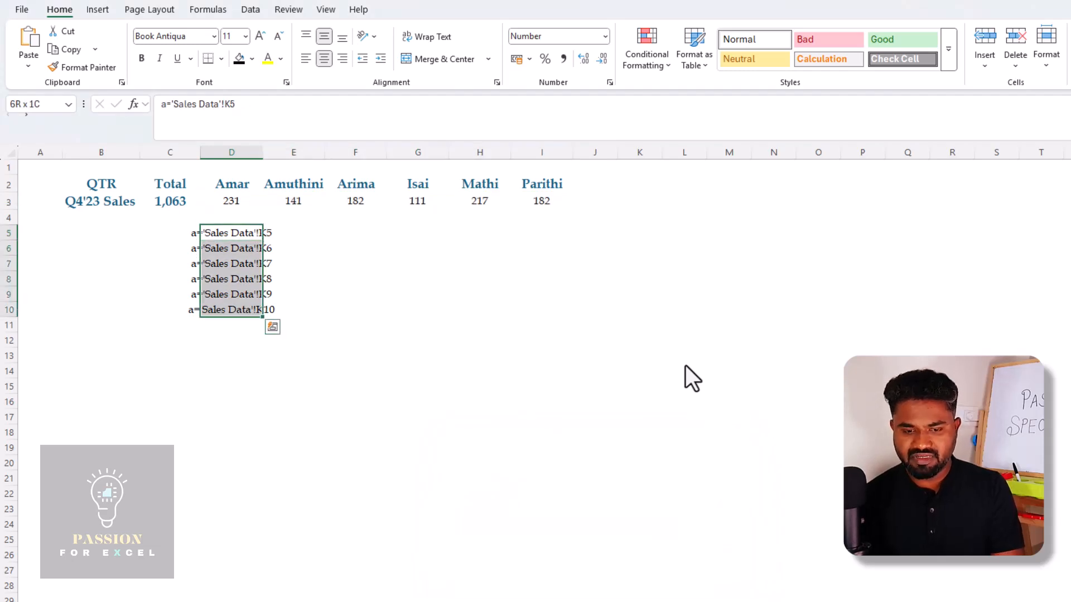
key(Delete)
Review the transposed link formulas in row 3, and set D21 on the Sales Data sheet to 100 to test them
key(Up)
key(Up)
key(Right)
key(Right)
key(Right)
key(Right)
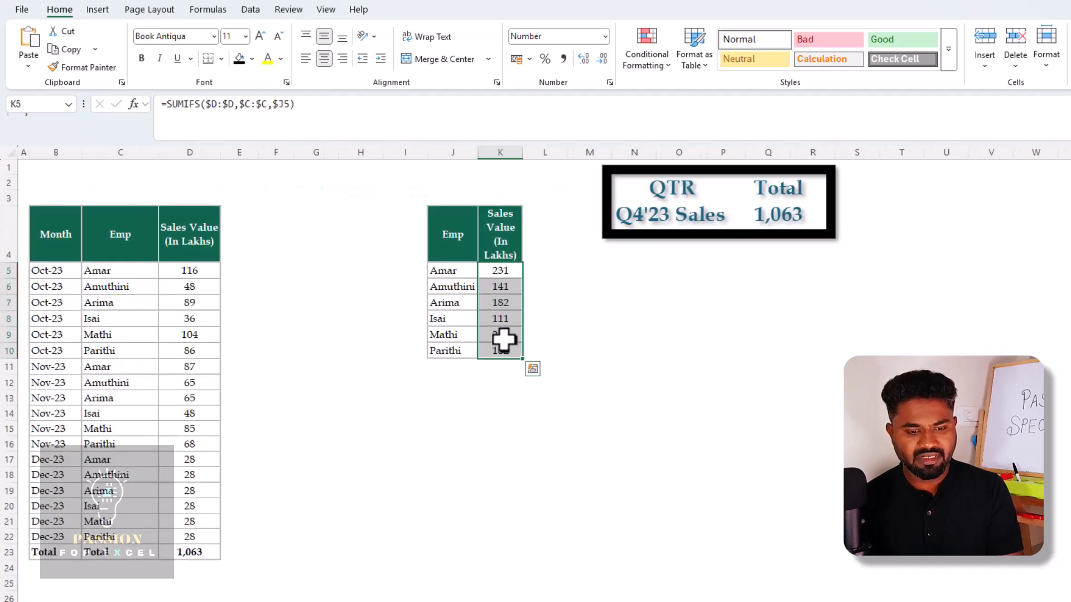
click(198, 522)
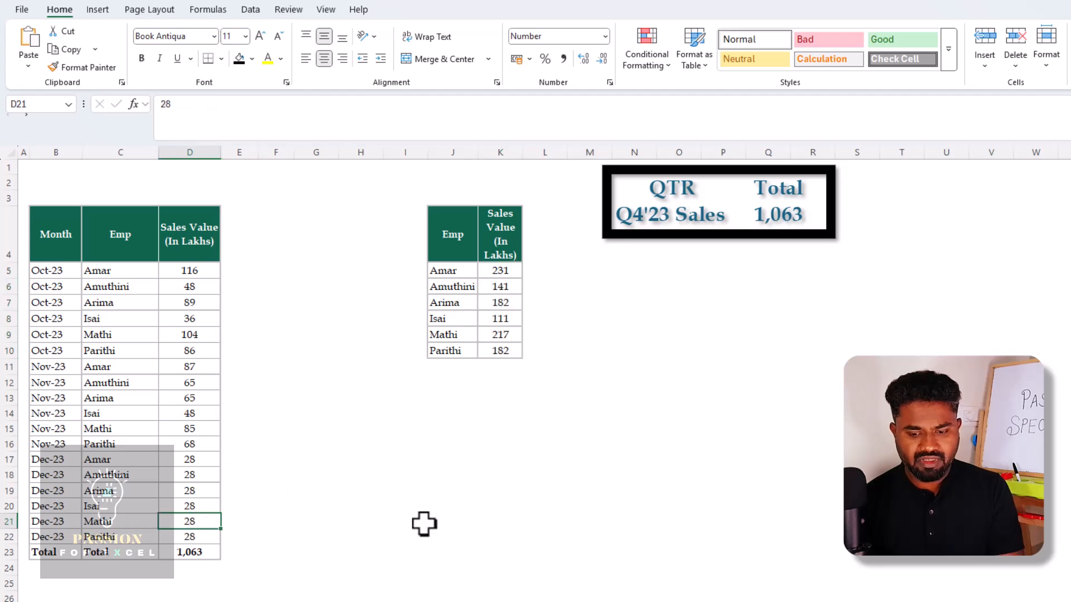
text(100)
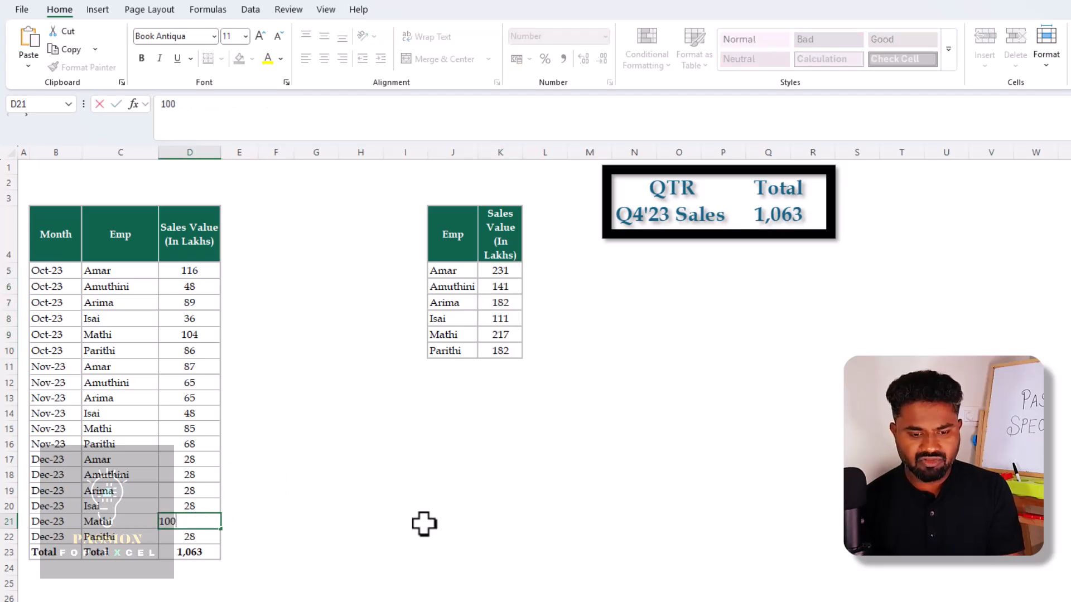
key(Return)
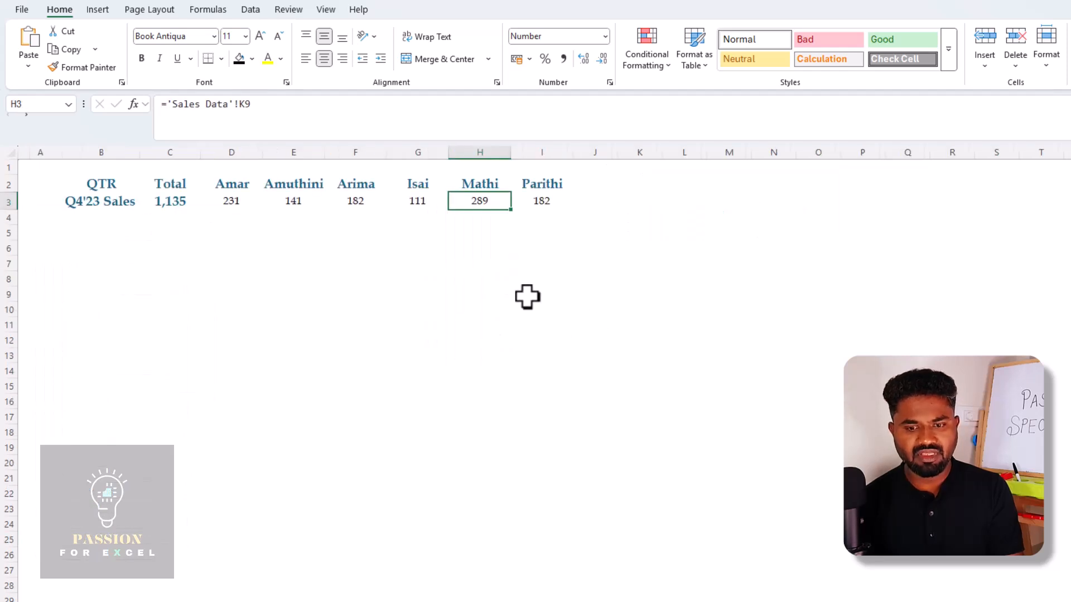
Copy the quarterly total in C3 on the Report sheet and paste only its formats onto D3:I3 using Paste Special
key(Left)
key(Left)
key(Left)
key(Left)
key(Left)
key(ctrl+c)
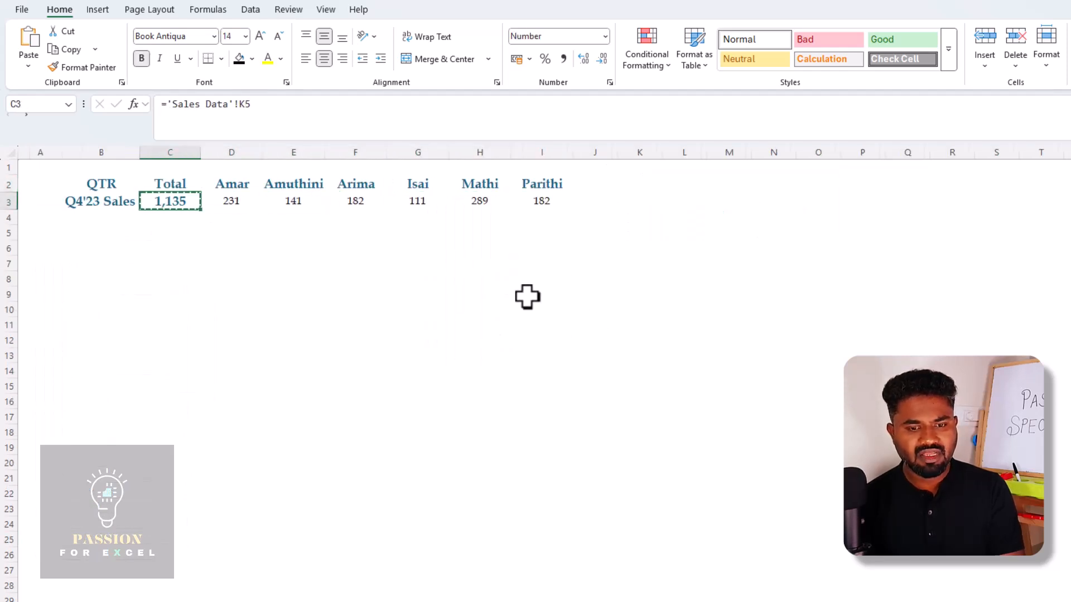
key(Right)
key(ctrl+shift+Right)
key(shift+F10)
key(s)
key(s)
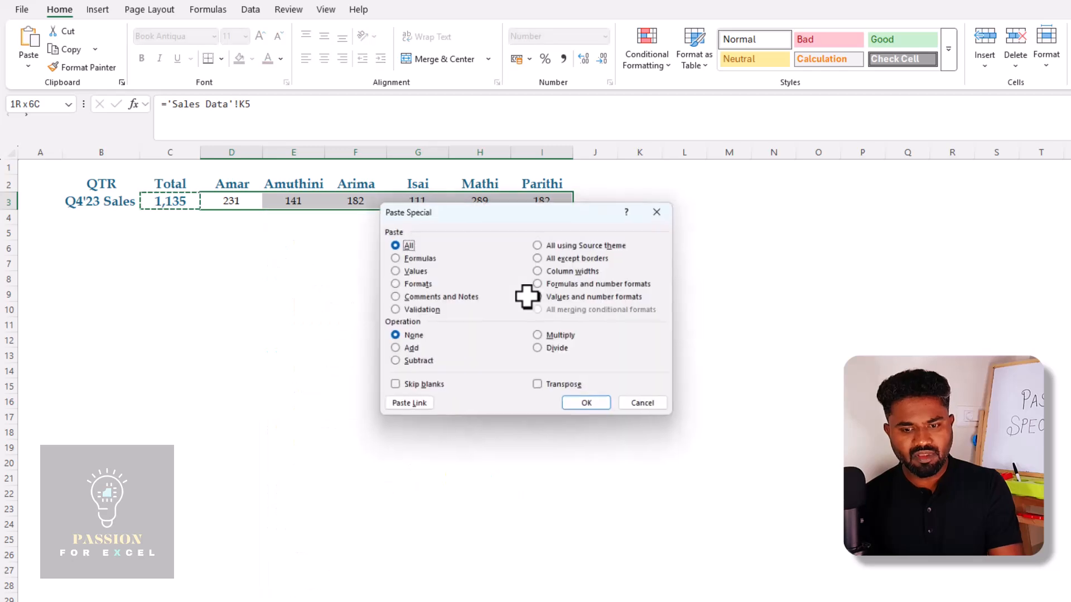
key(t)
key(Return)
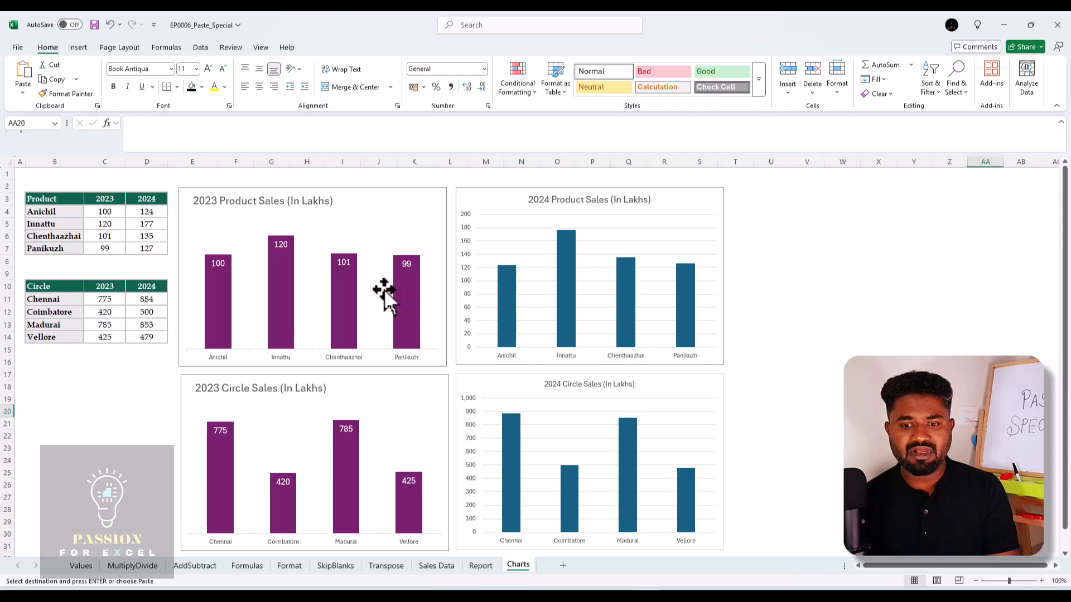
click(537, 243)
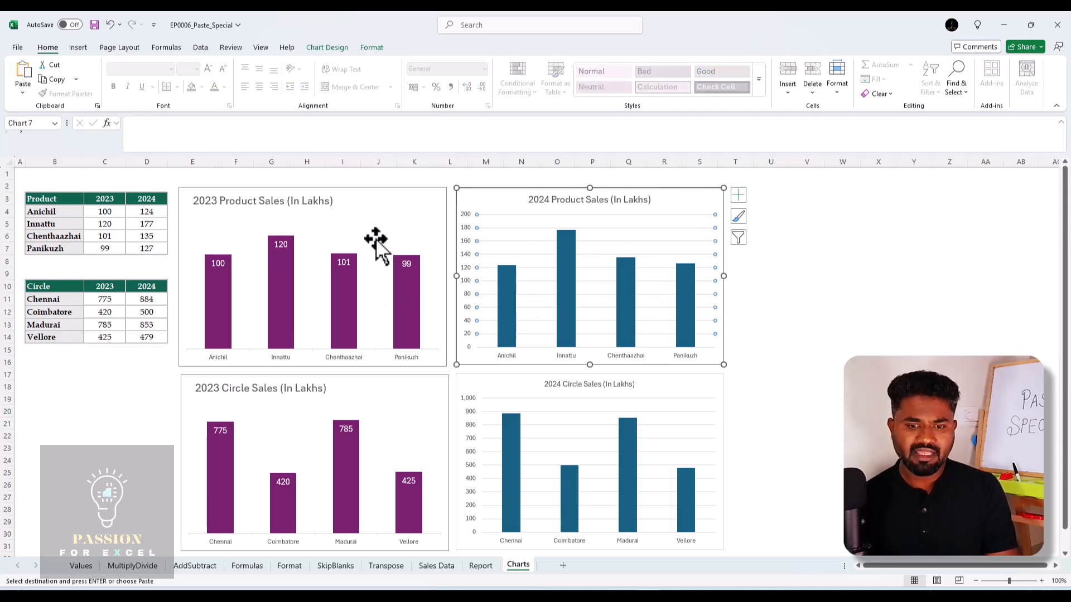
click(355, 230)
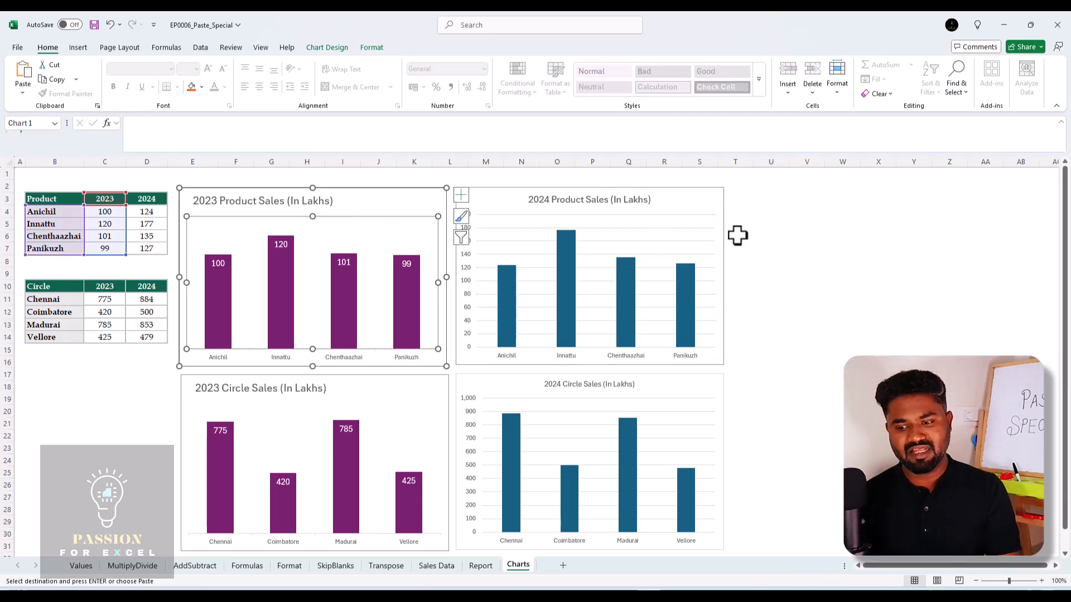
click(871, 287)
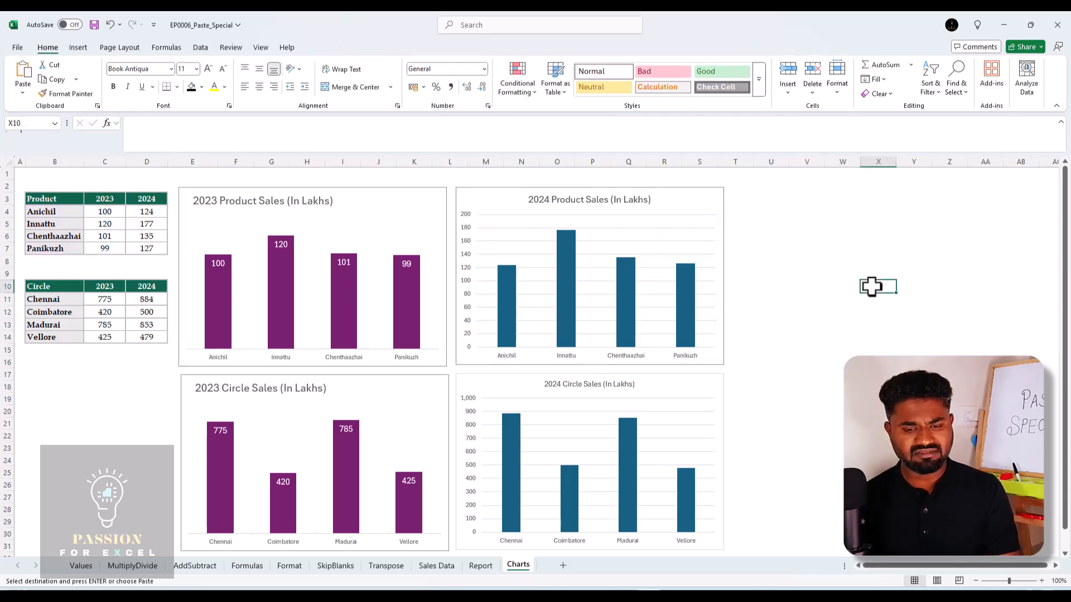
Copy the 2023 Product Sales chart and paste only its formats onto the 2024 Product Sales chart with Paste Special
click(366, 231)
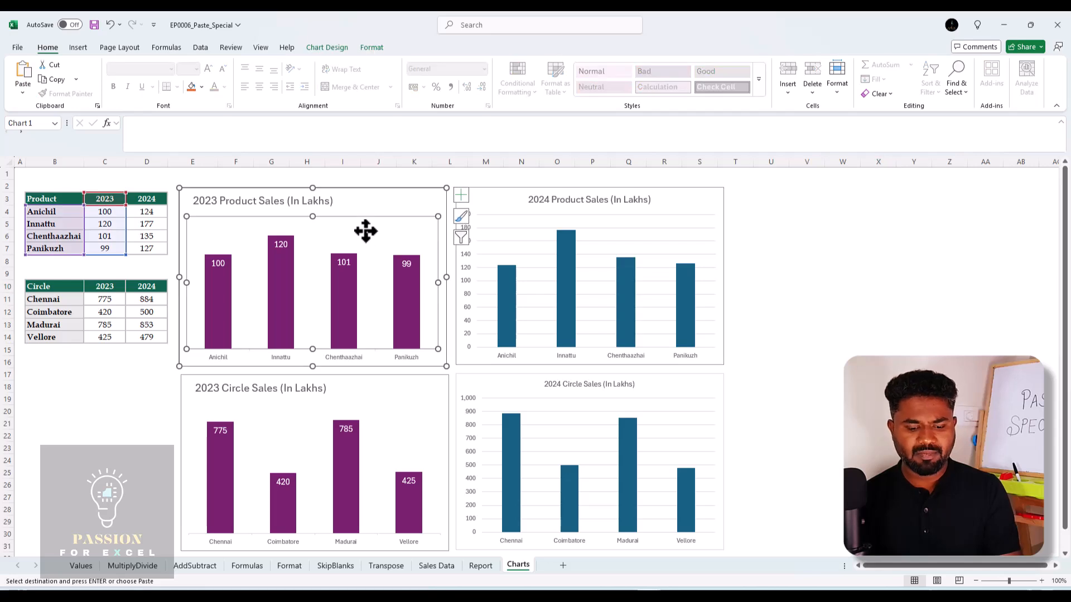
key(Escape)
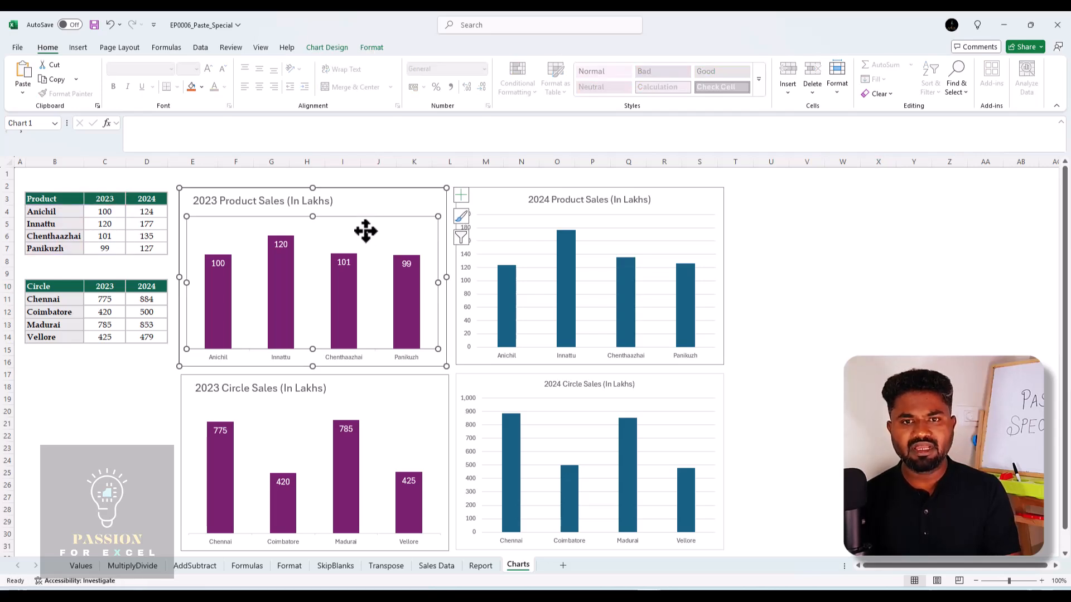
click(510, 227)
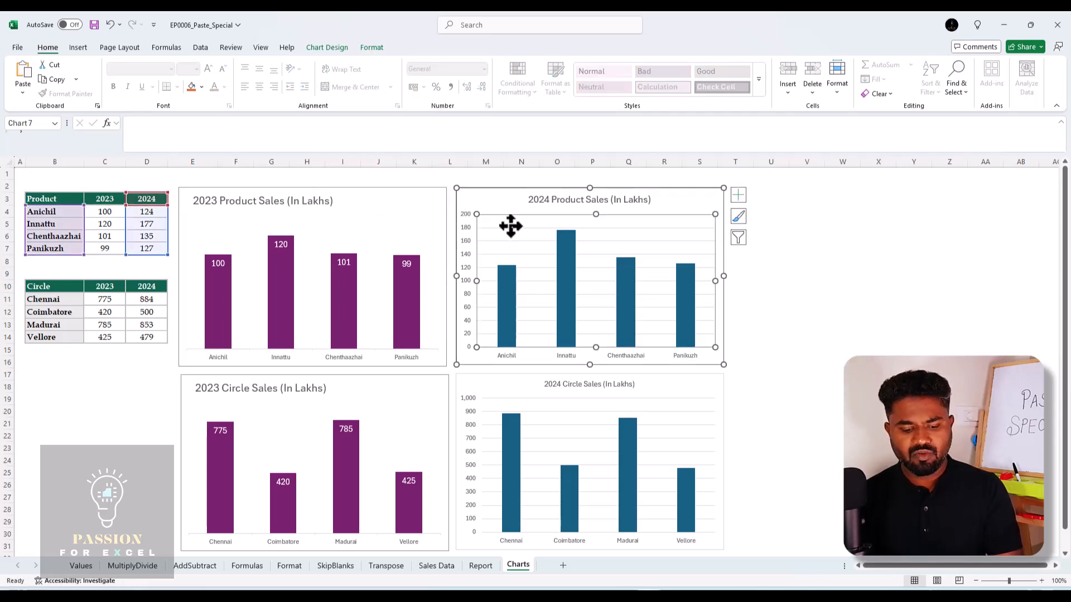
key(ctrl+alt+v)
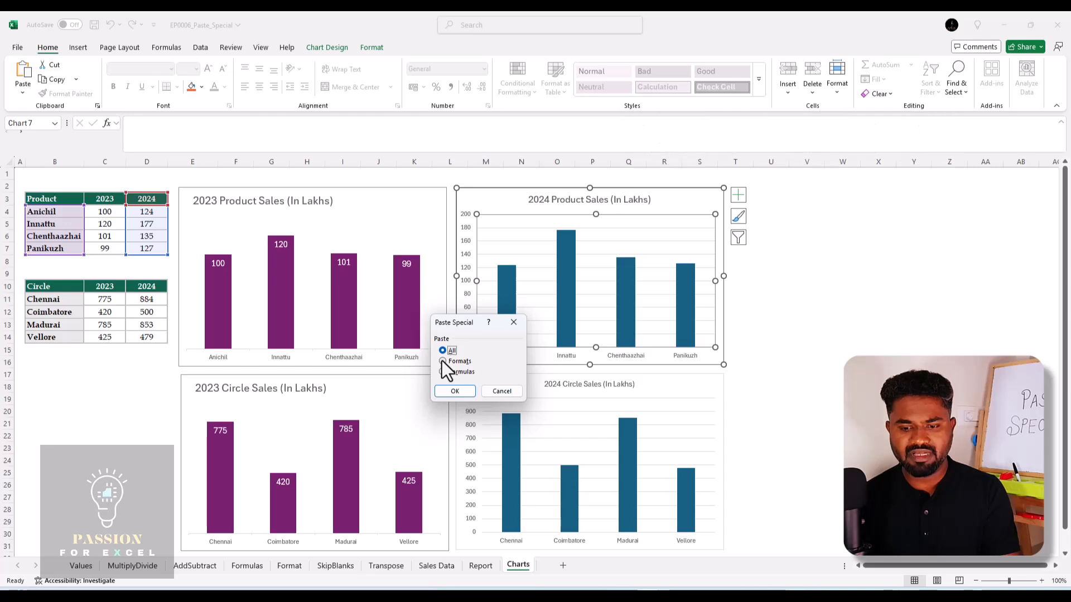
click(458, 393)
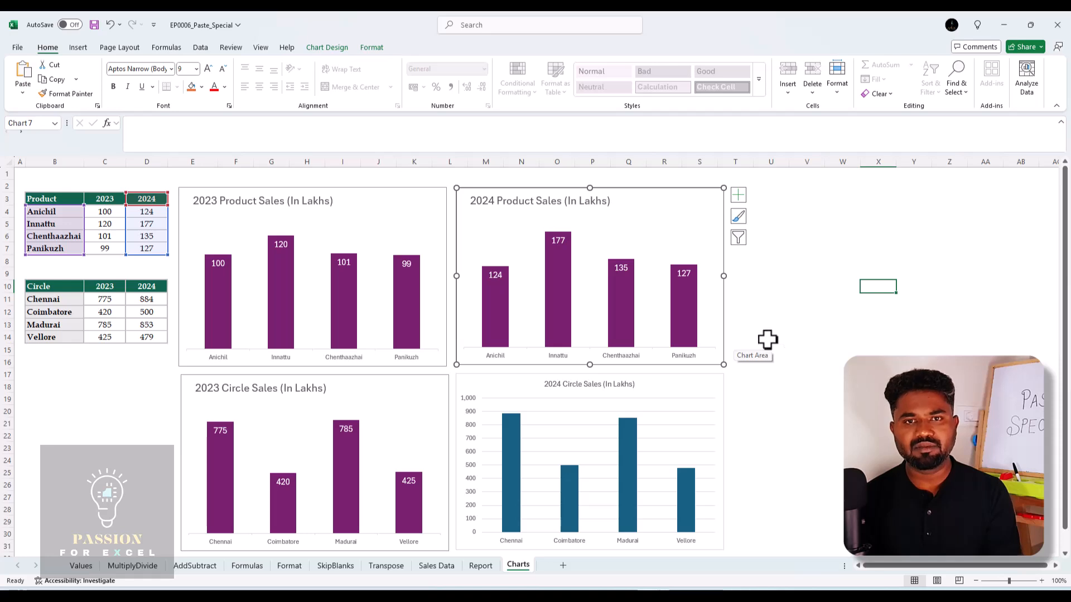
click(784, 329)
Paste only the copied chart's formats onto the 2024 Circle Sales chart with Paste Special
click(625, 228)
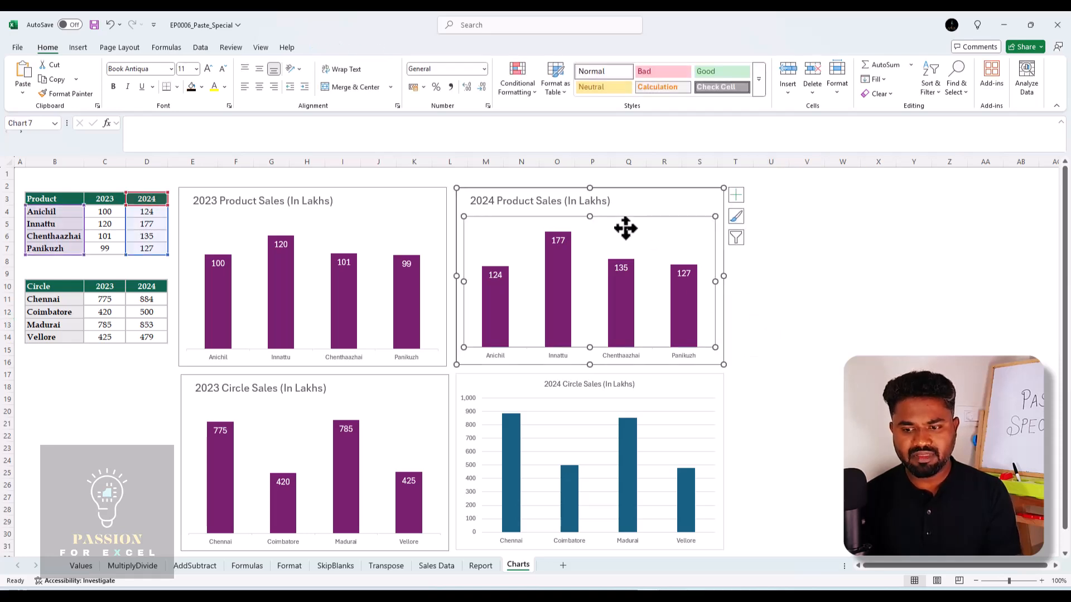
click(540, 384)
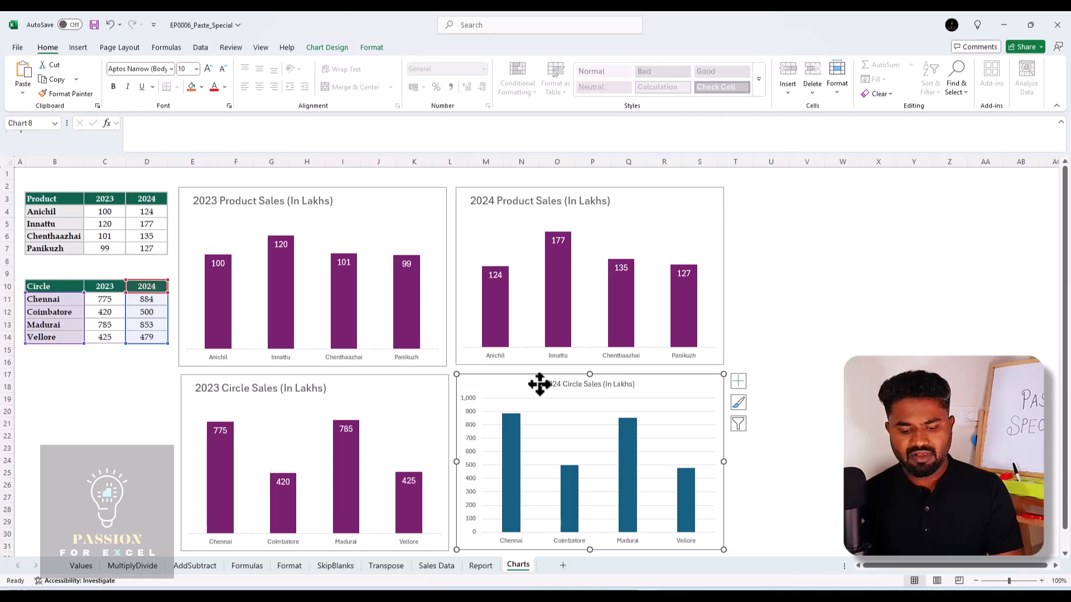
key(ctrl+alt+v)
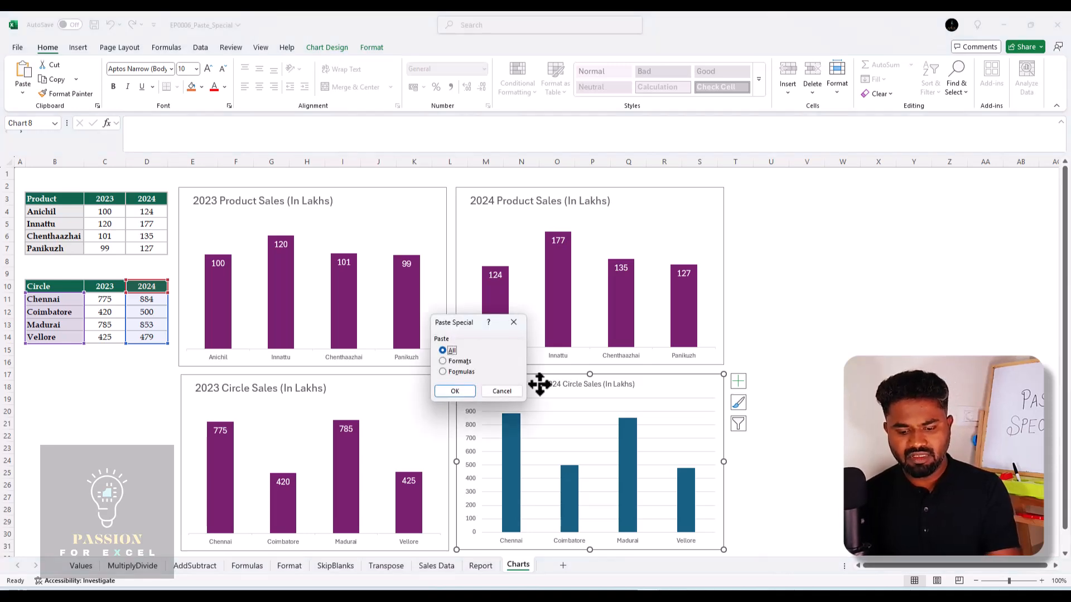
key(alt+t)
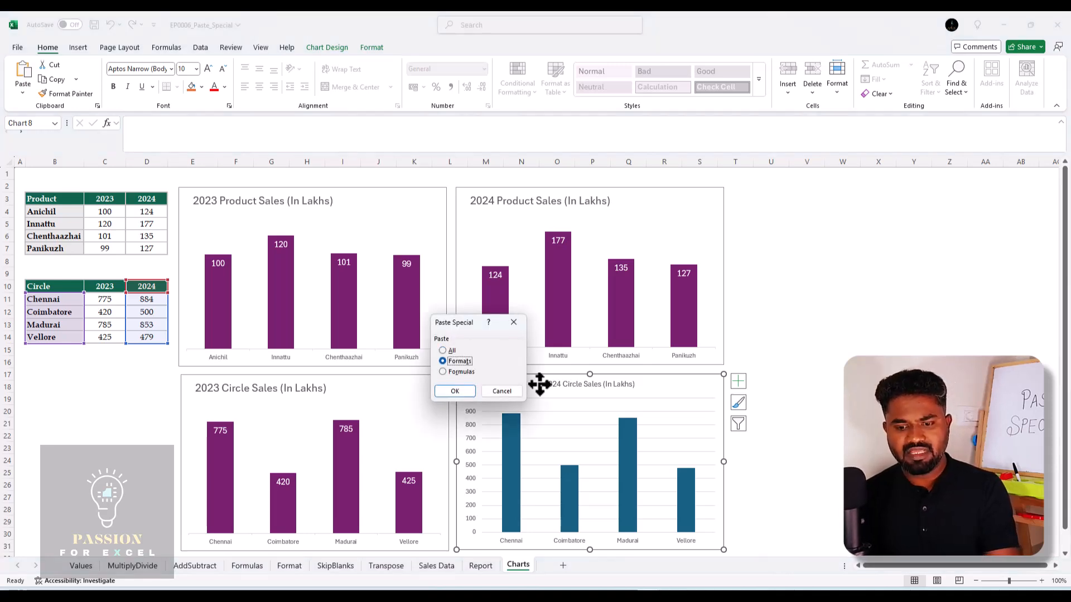
click(454, 391)
click(971, 341)
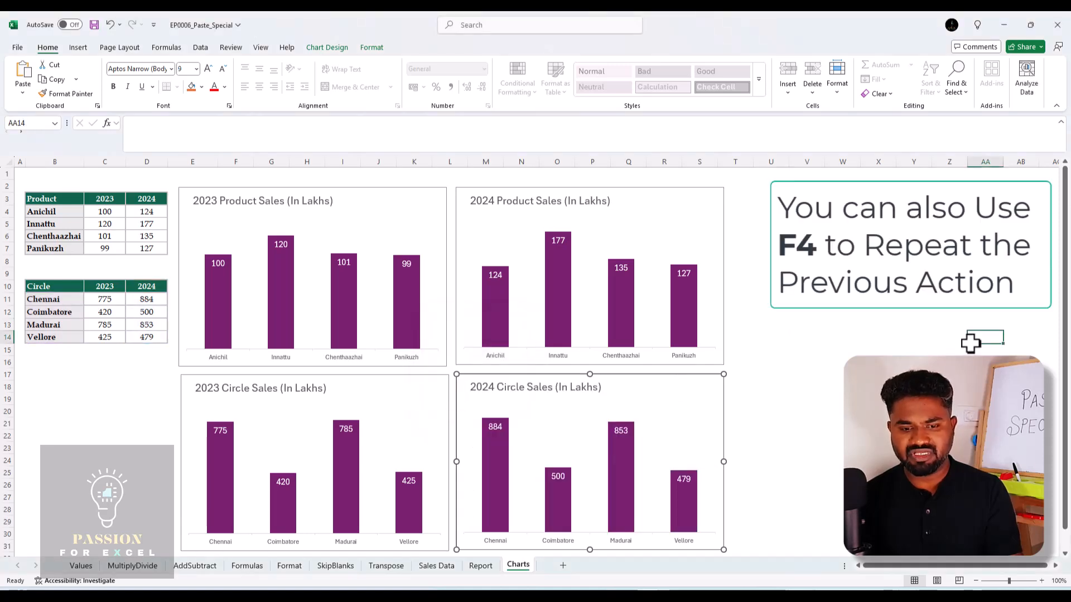